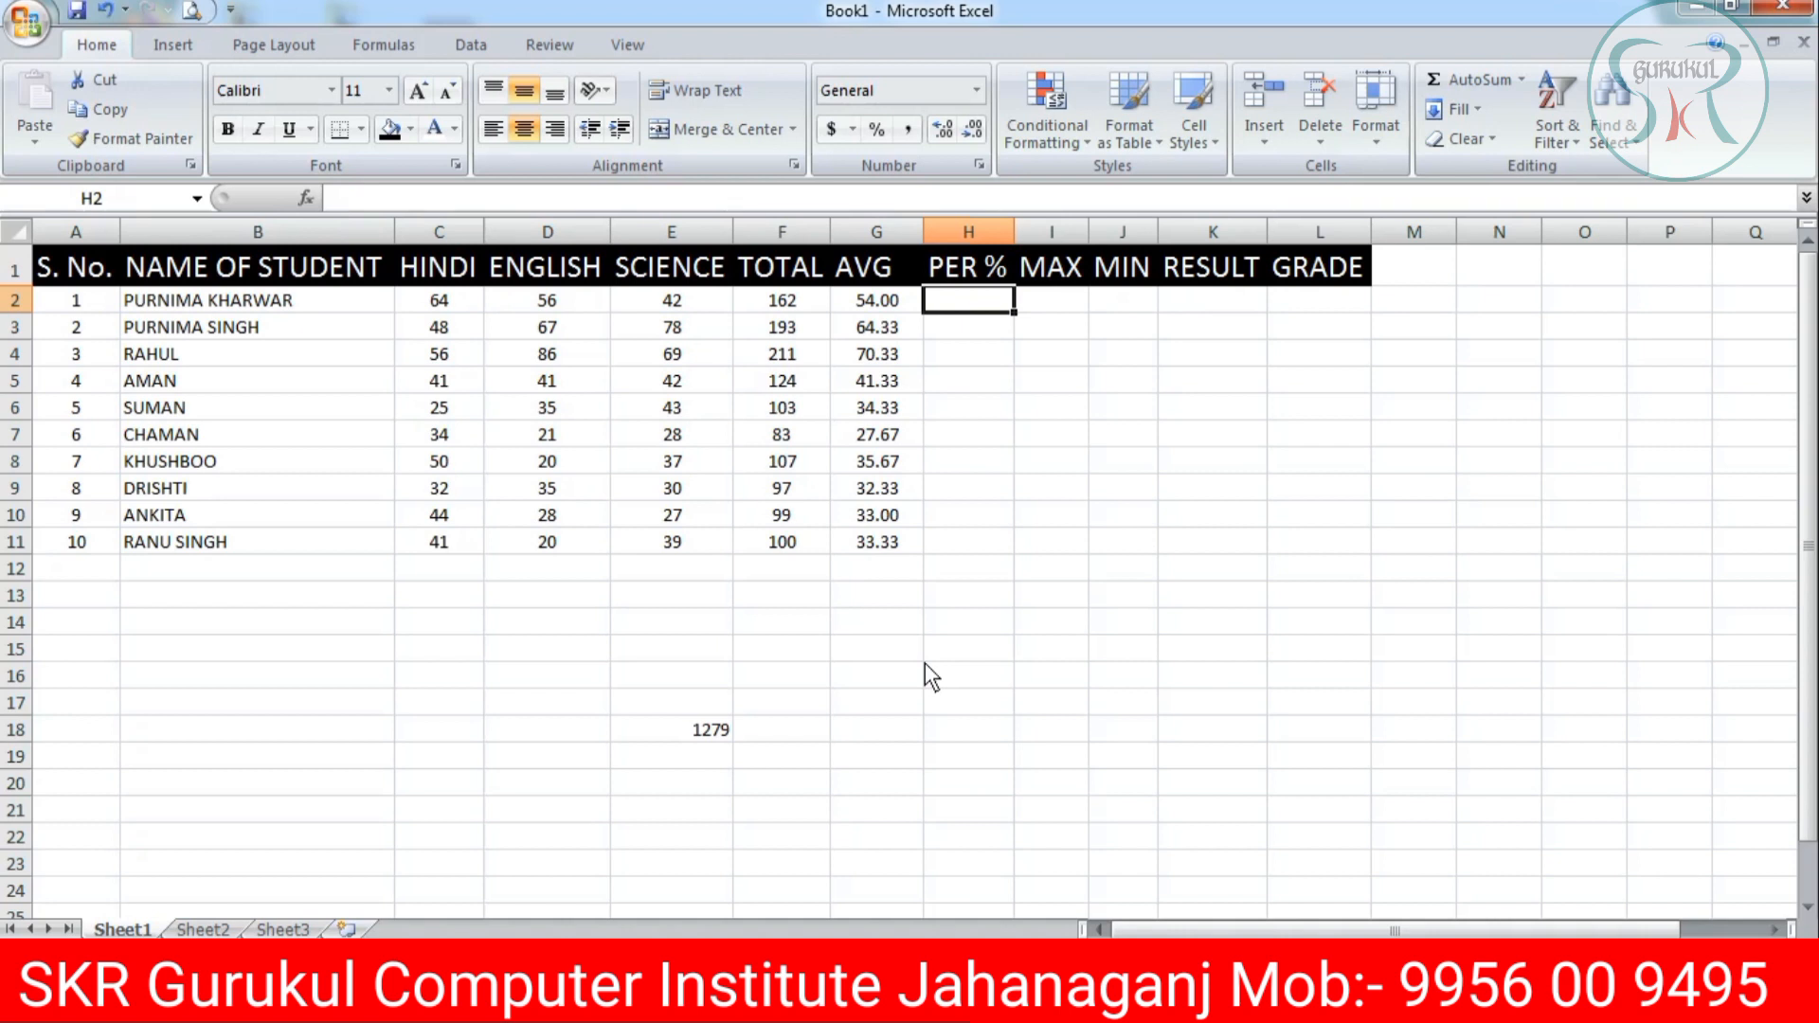
Enter the formula =F2/300 in cell H2 to calculate the first student's percentage from the total.
type("=")
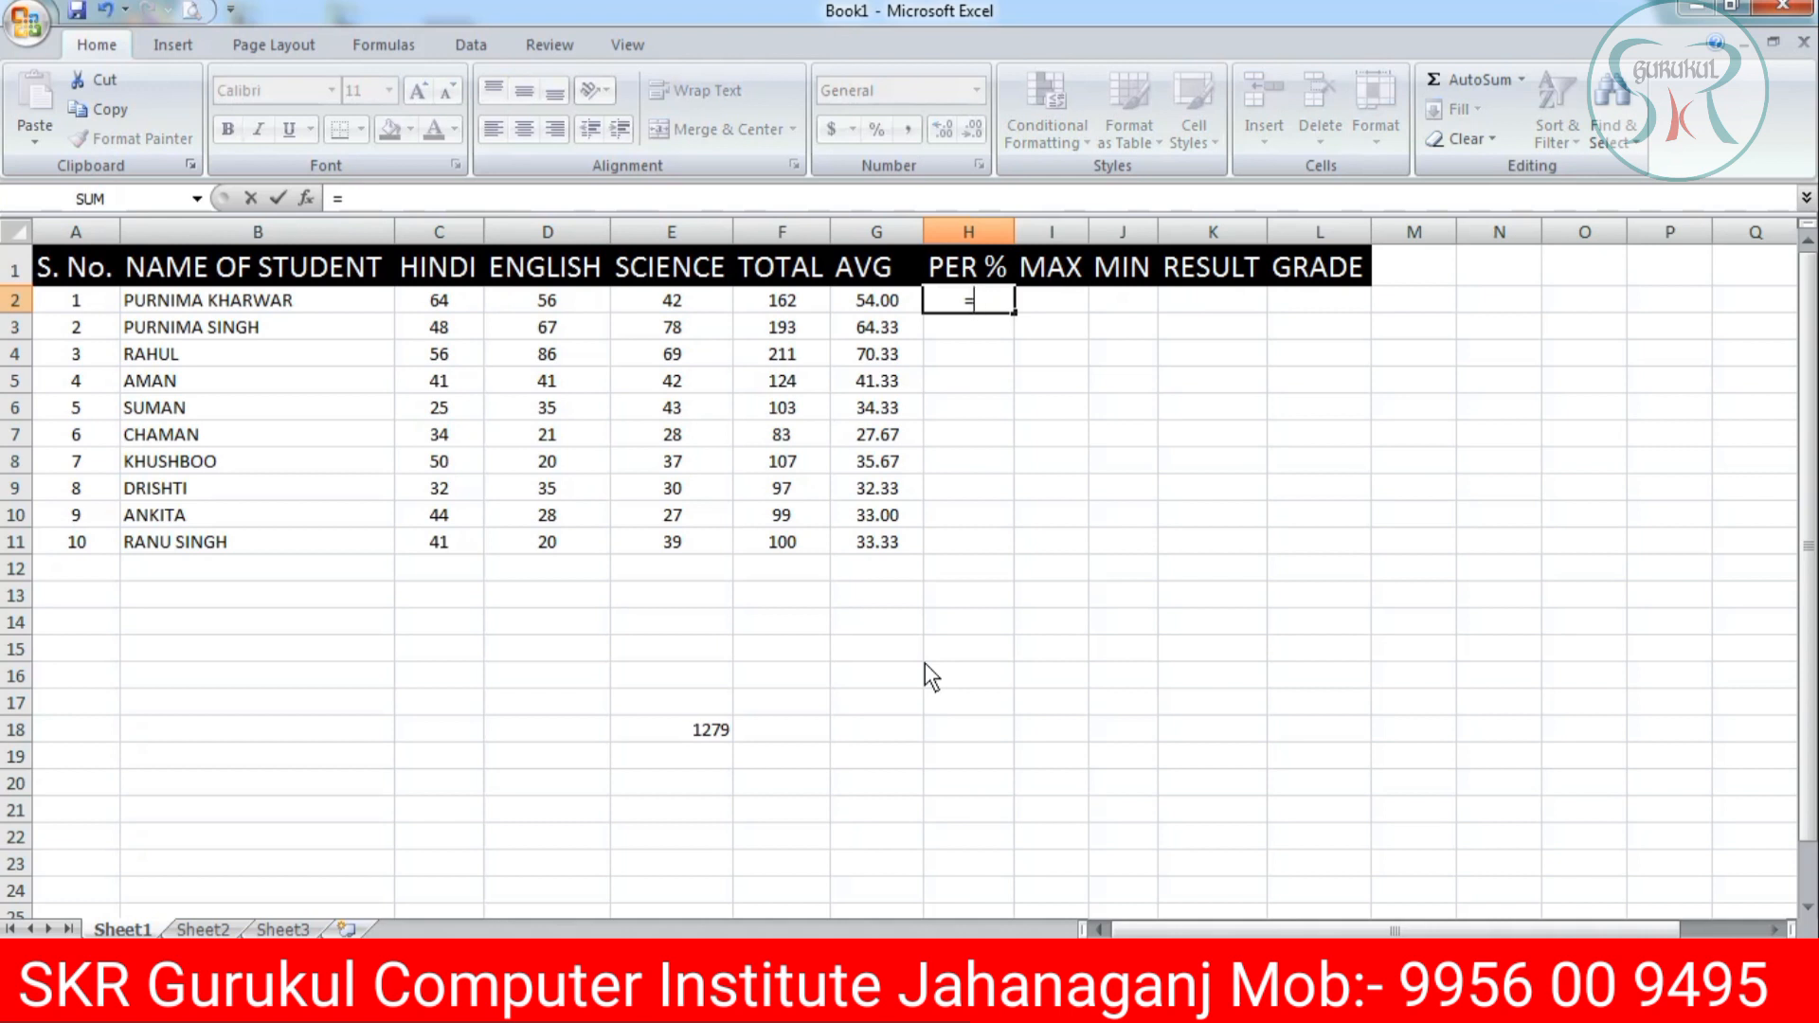
key("Up")
key("Left")
key("Left")
key("Down")
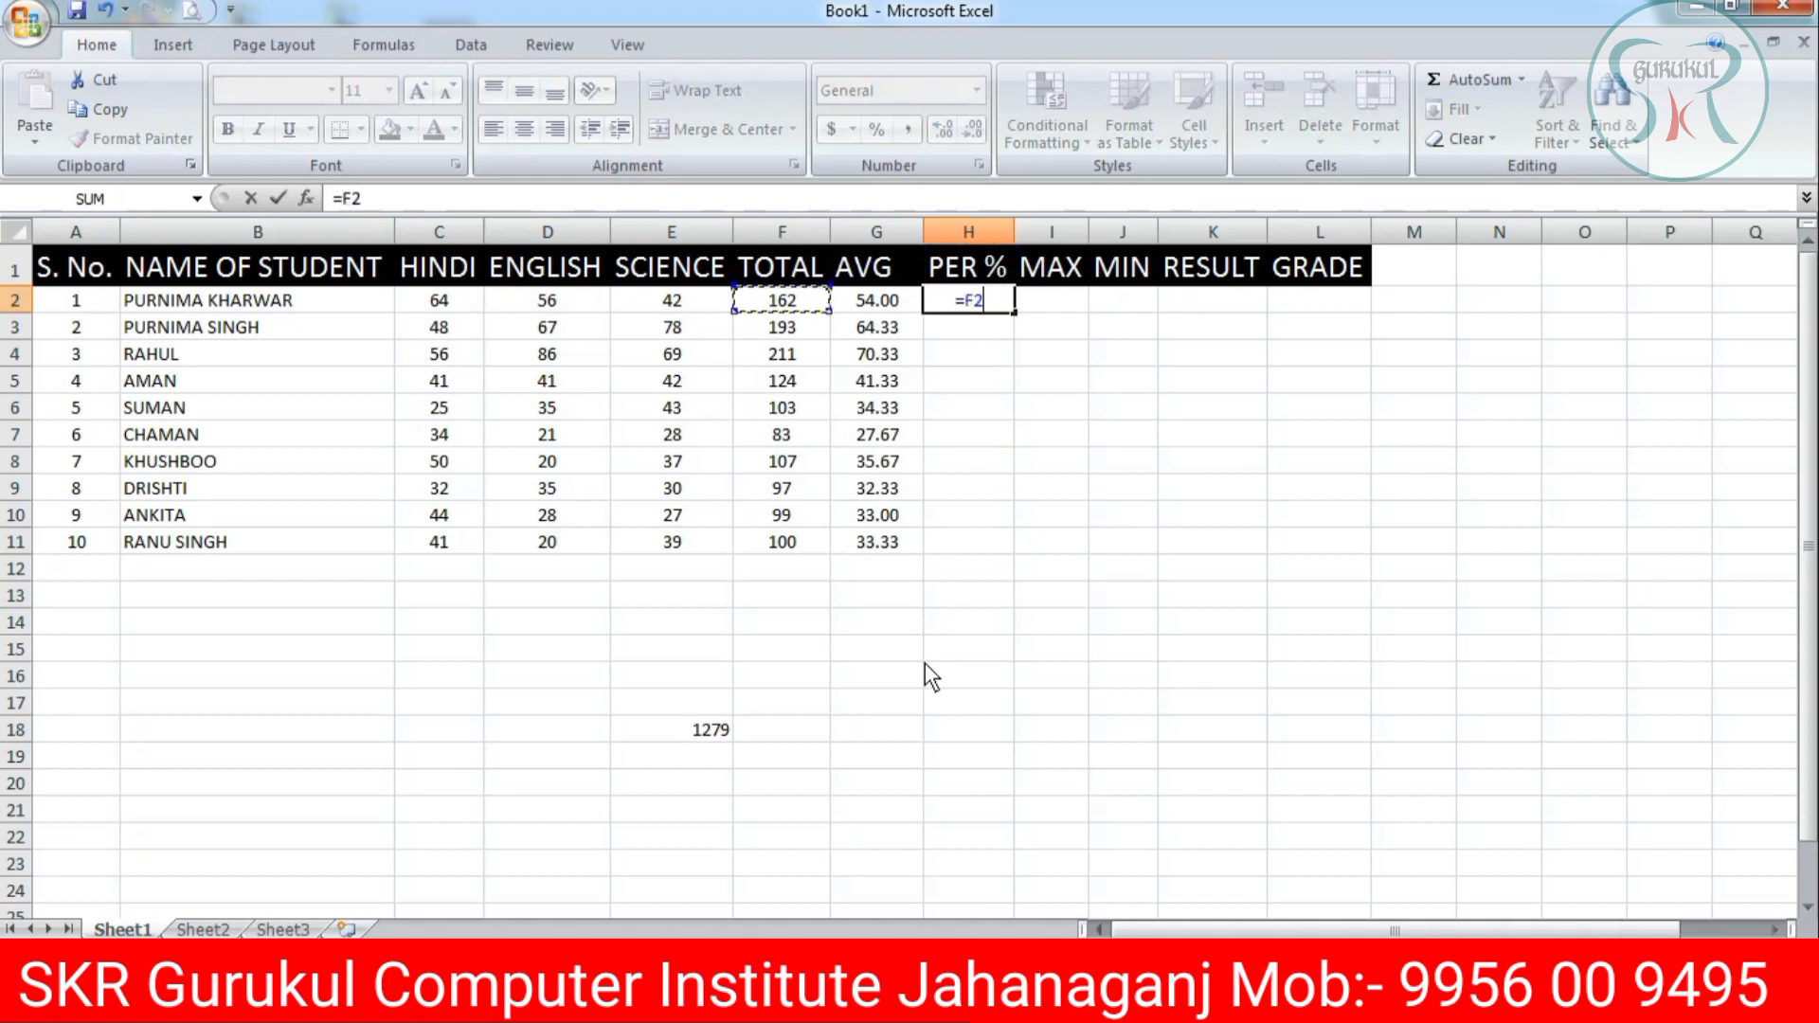
type("/")
type("300")
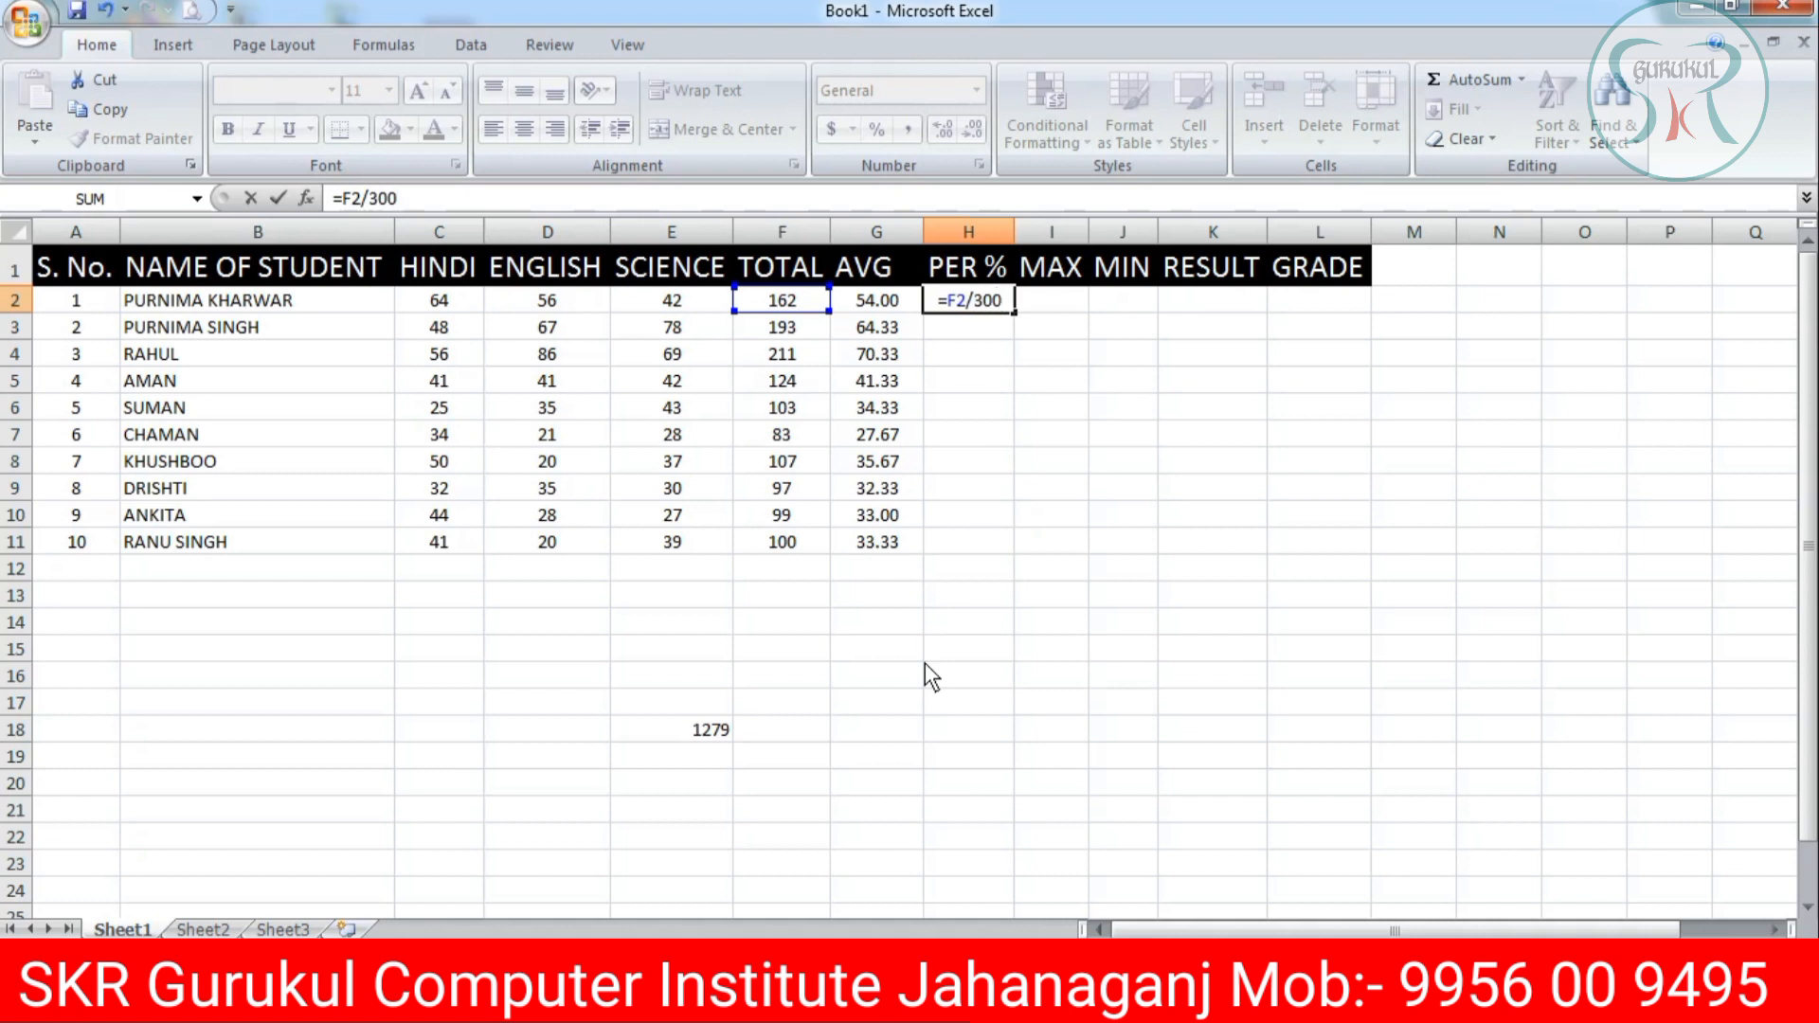
key("Return")
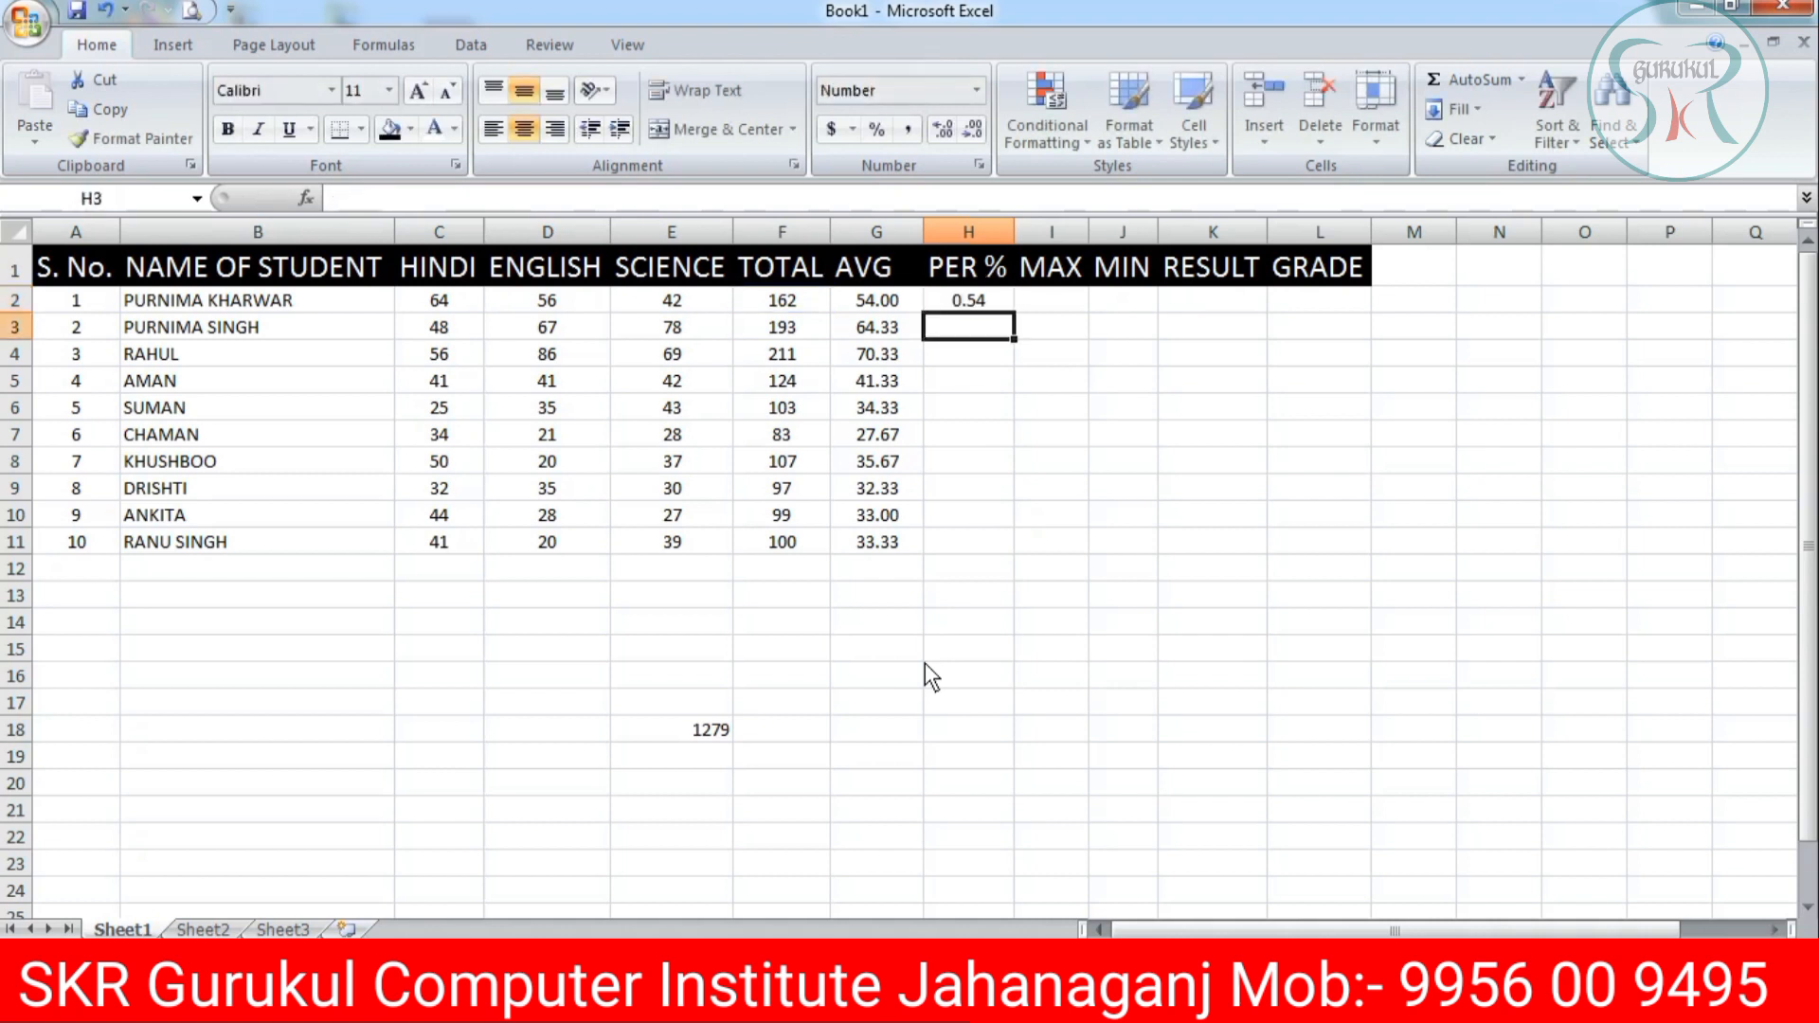
Fill the H2 formula down to H11 and format the range as percentages with two decimal places.
left_click(953, 302)
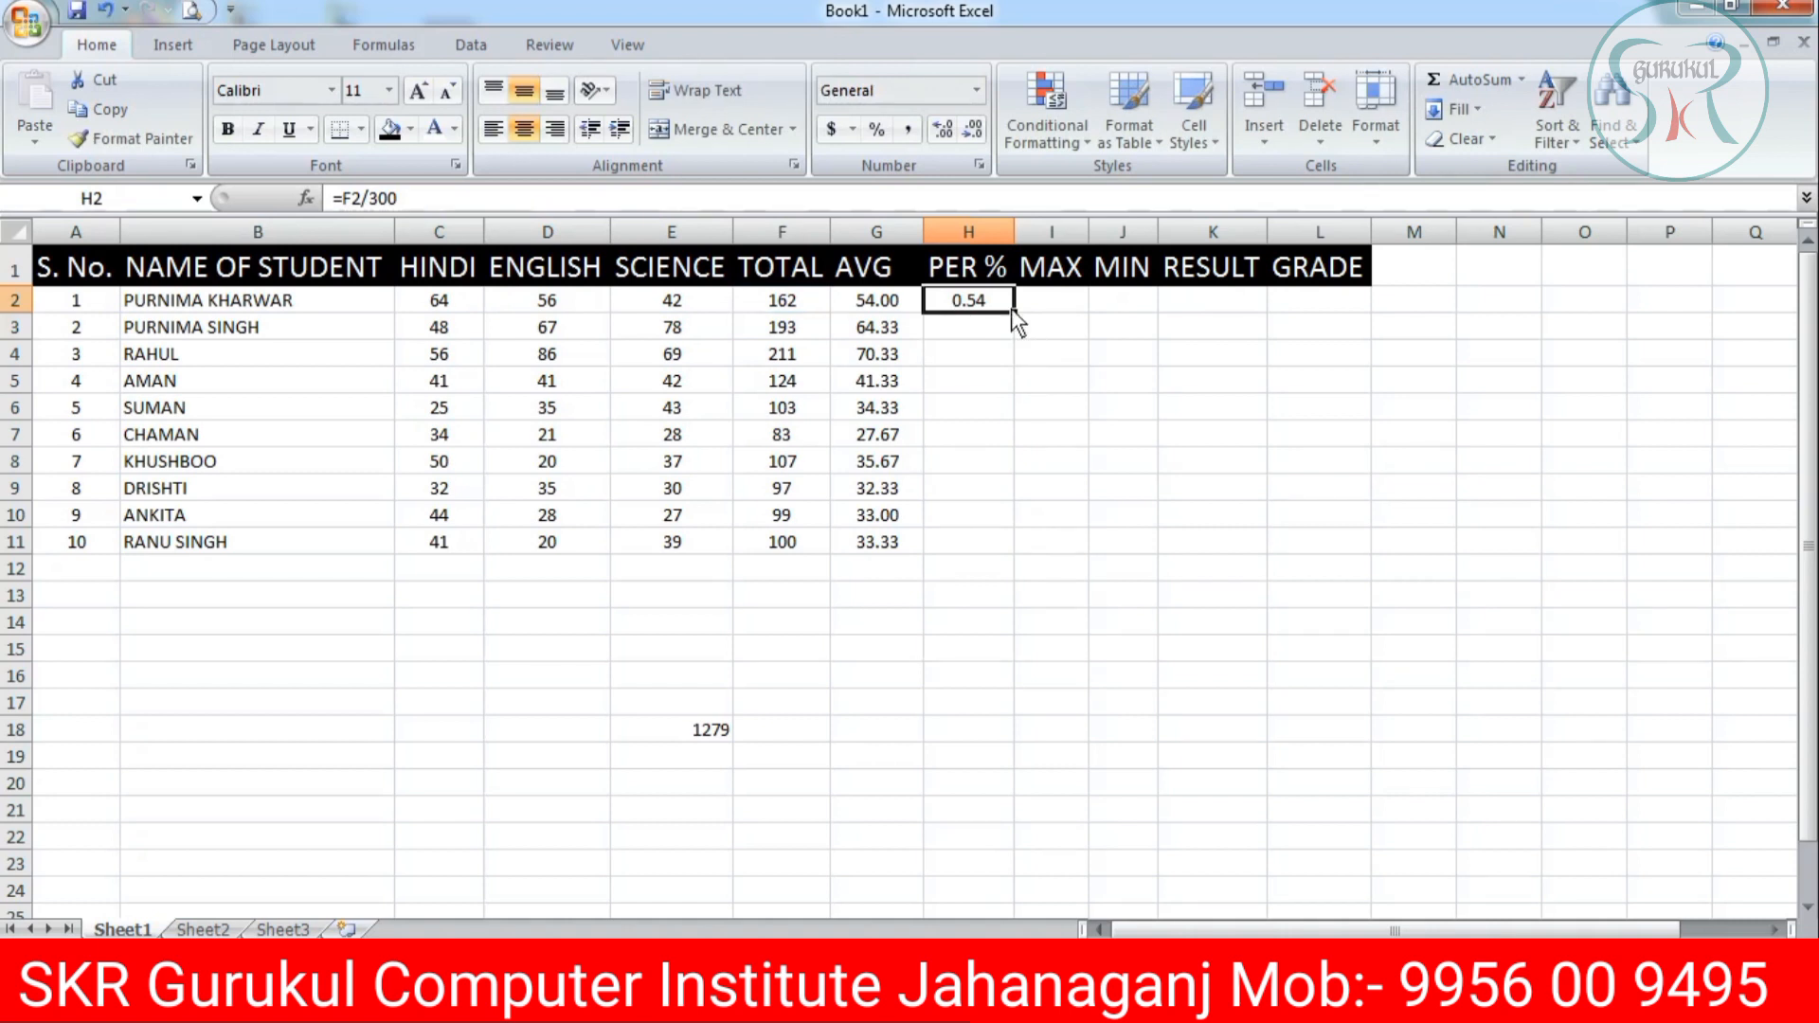
left_click_drag(1012, 311, 998, 559)
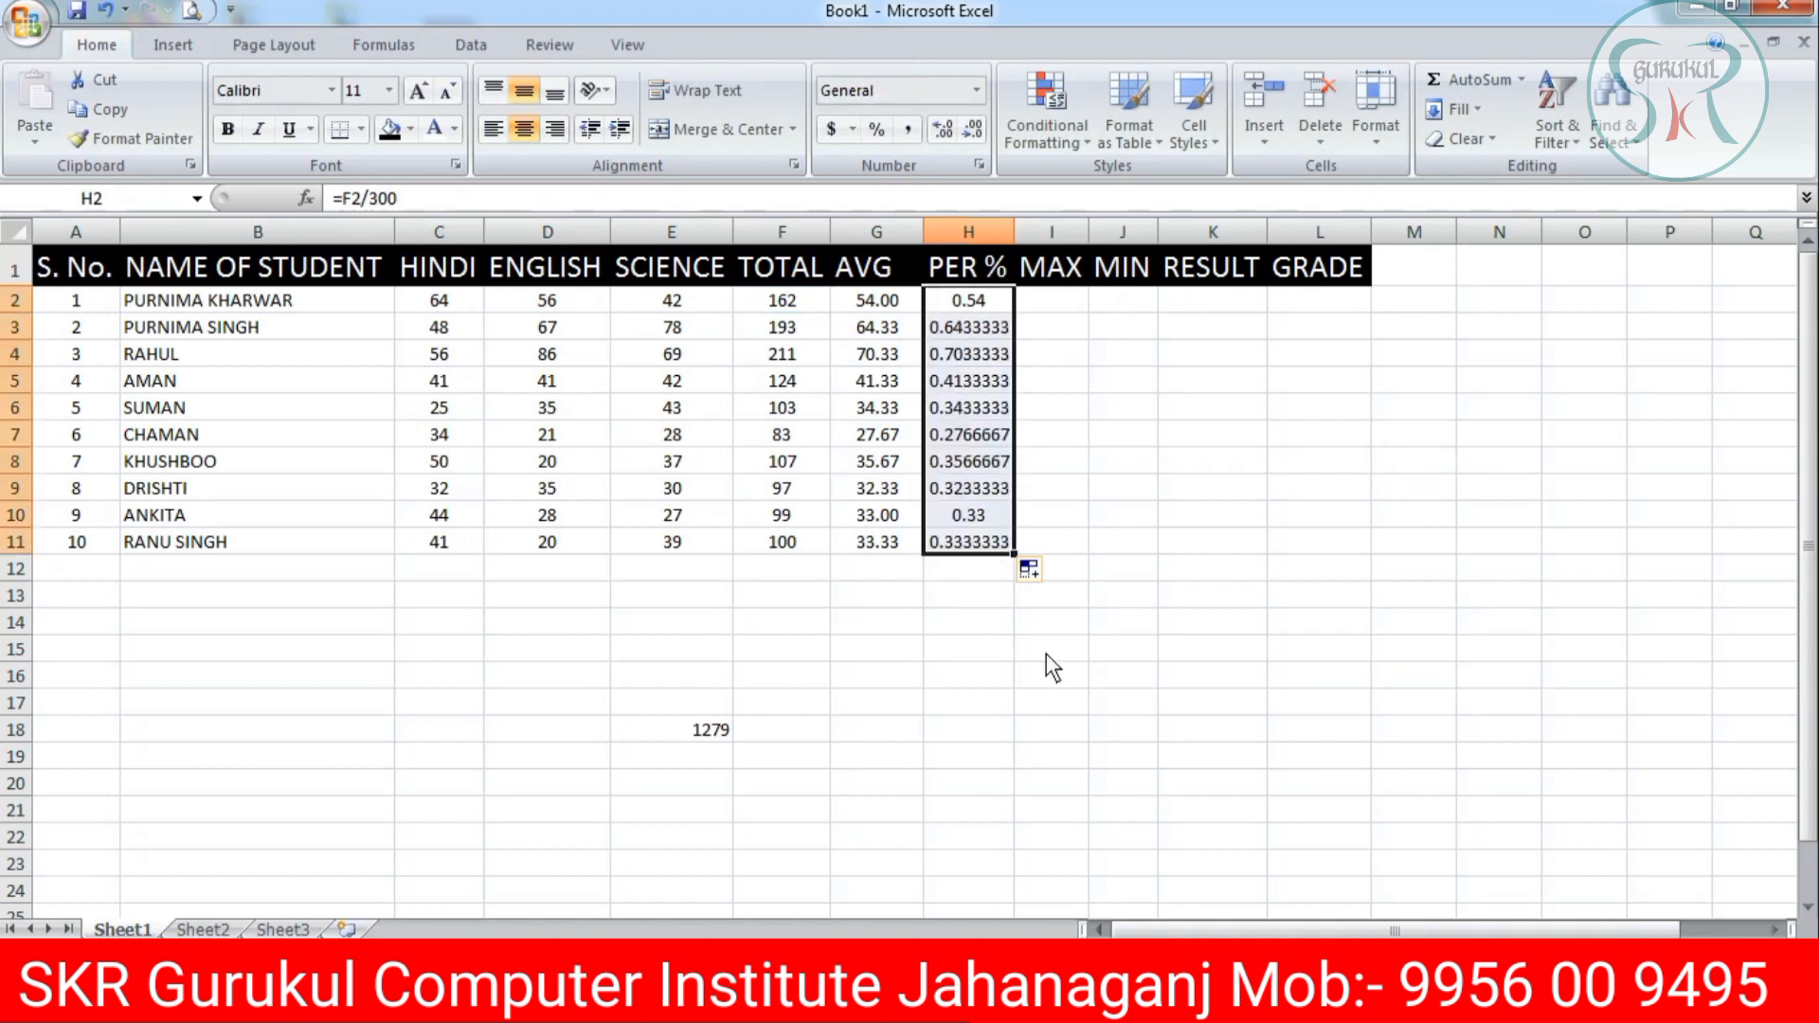
left_click(879, 133)
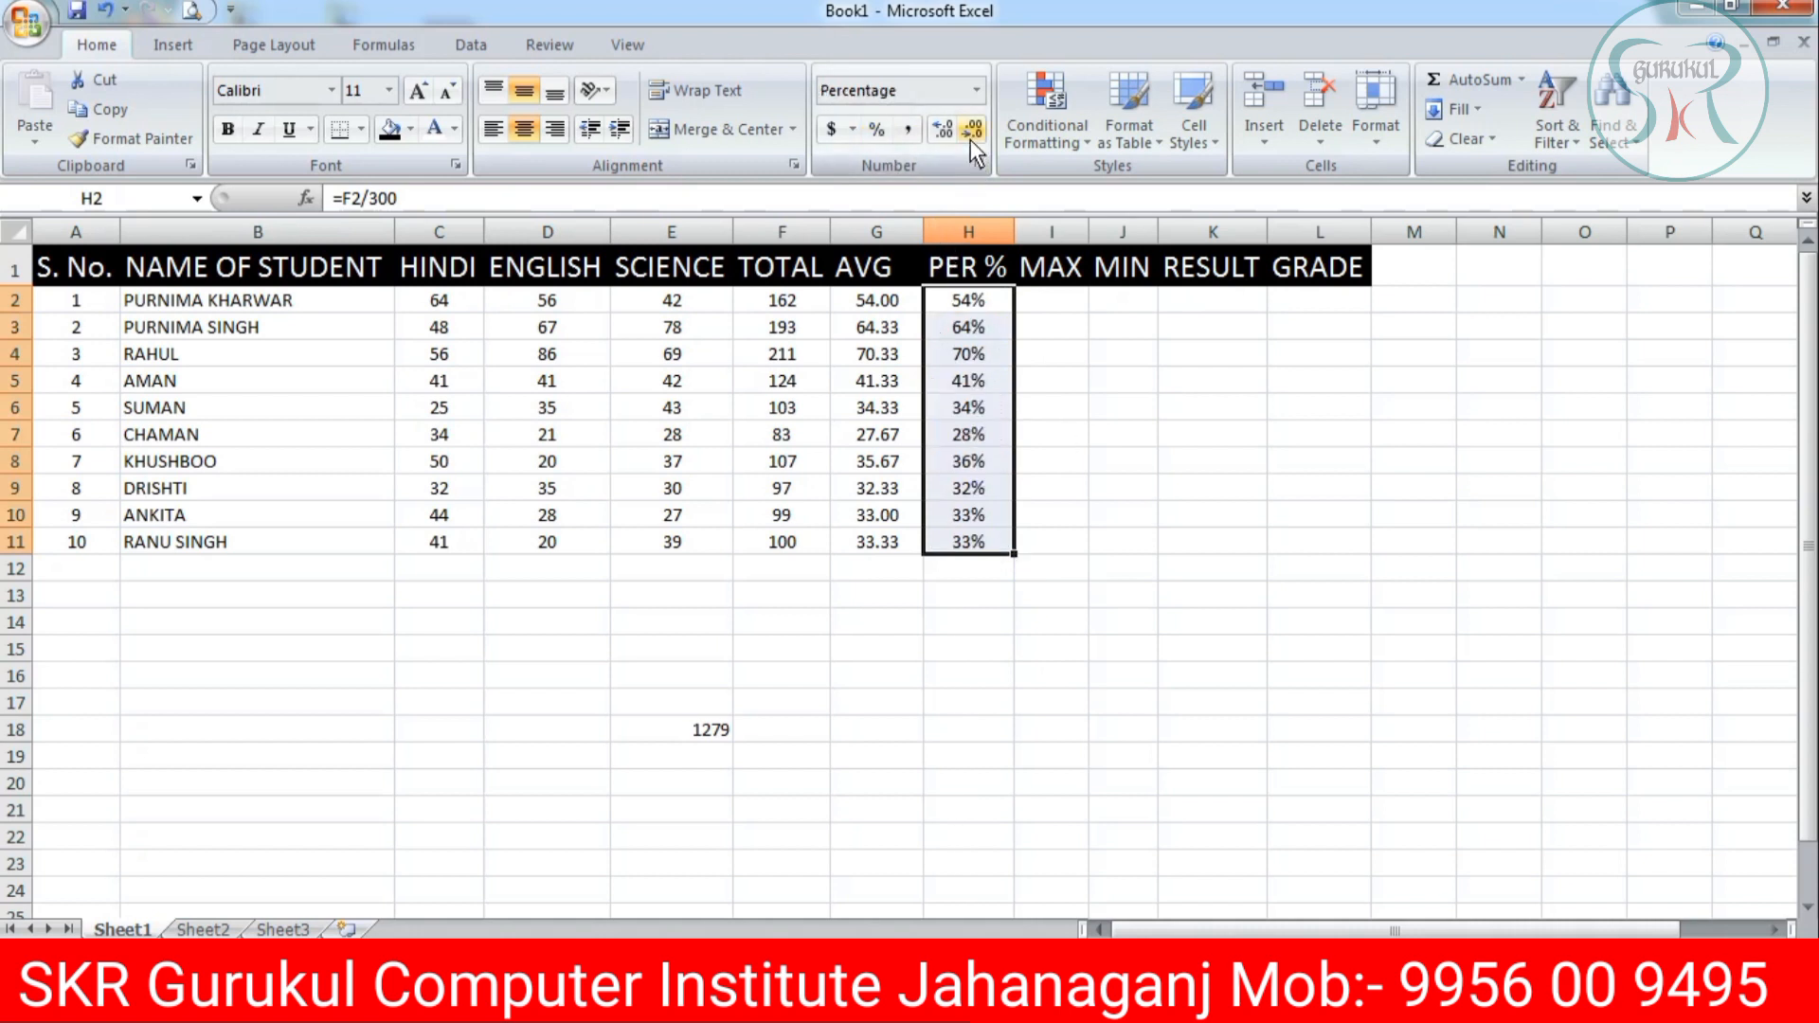
left_click(944, 130)
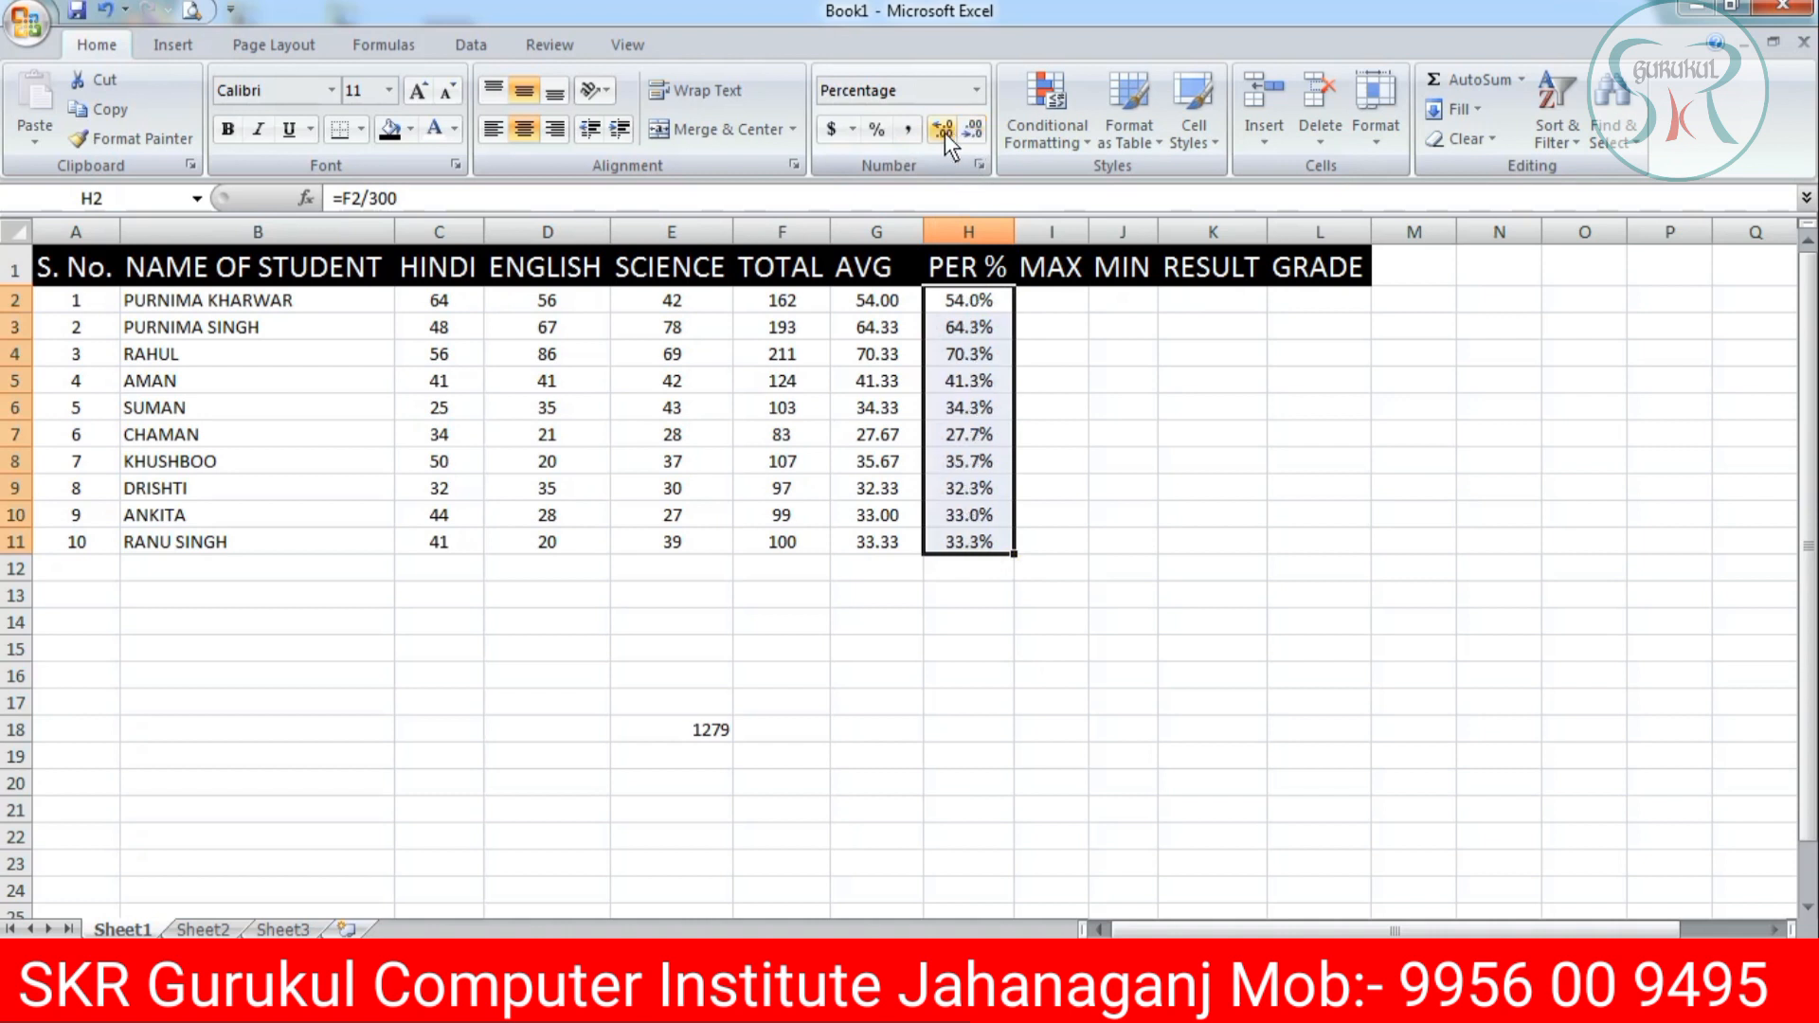
left_click(944, 130)
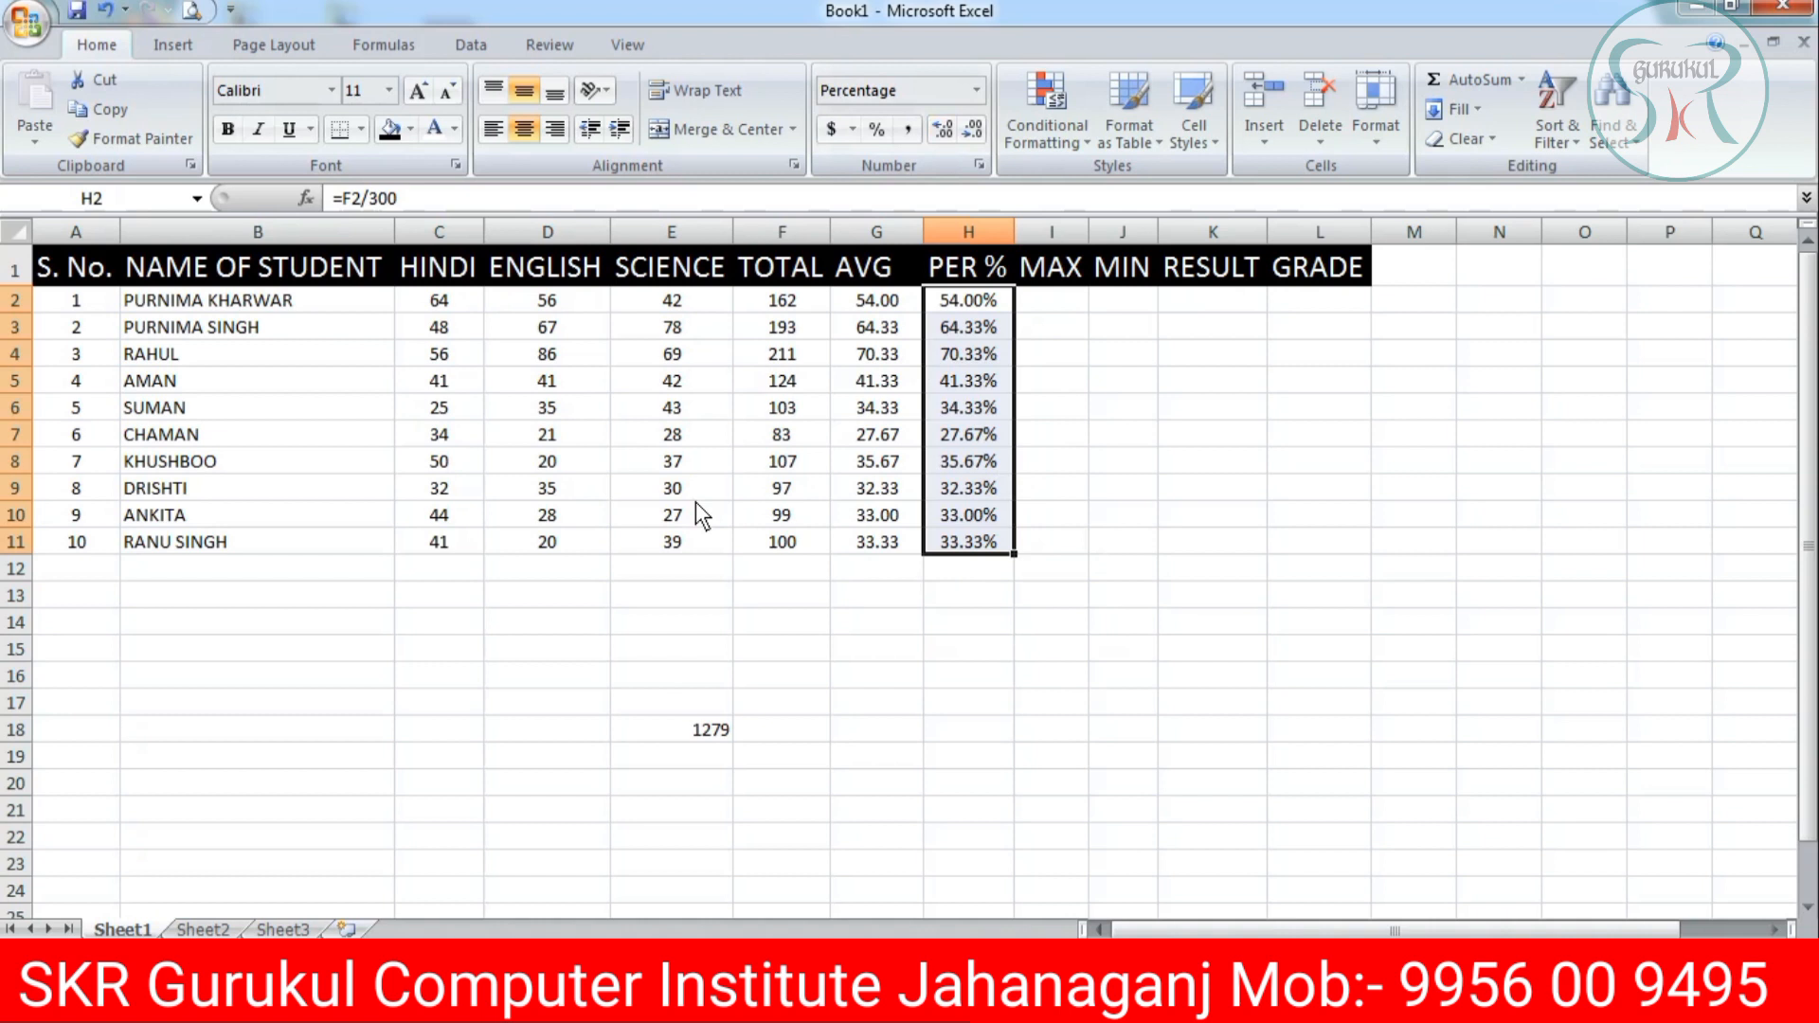
Examine the first student's total, average and percentage formulas in F2, G2 and H2.
left_click(754, 303)
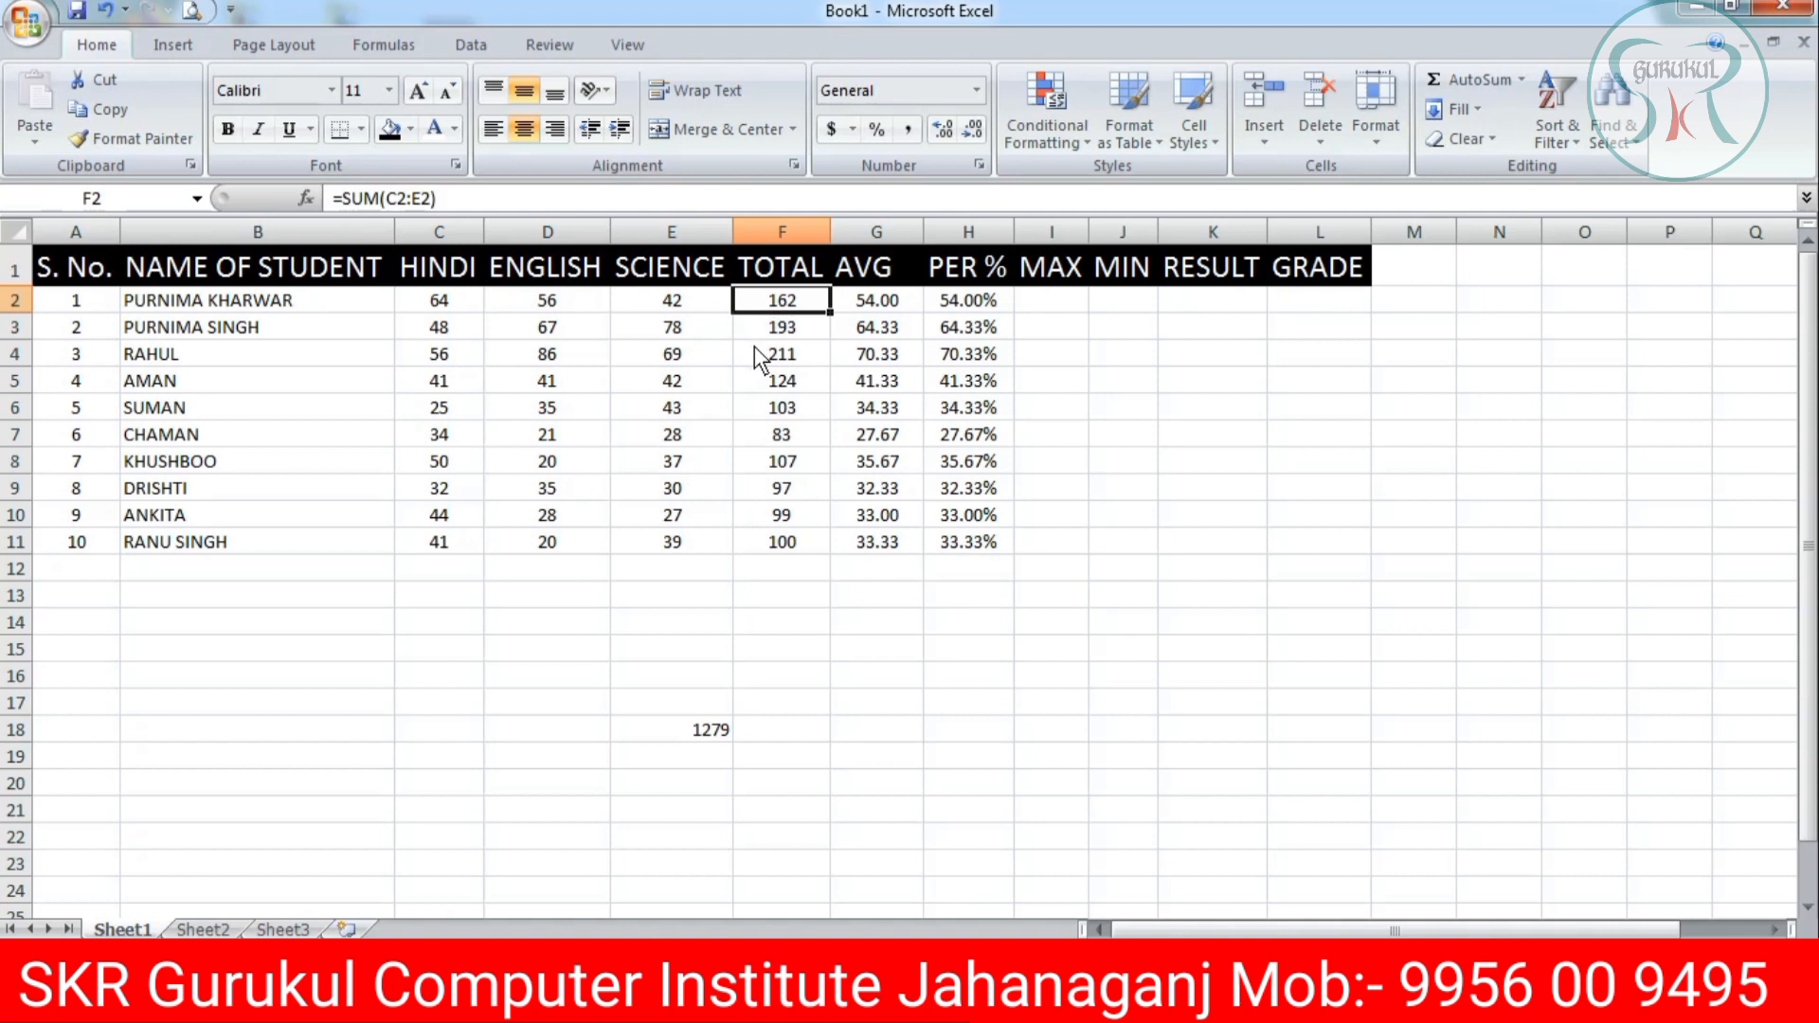
left_click(854, 295)
left_click(970, 310)
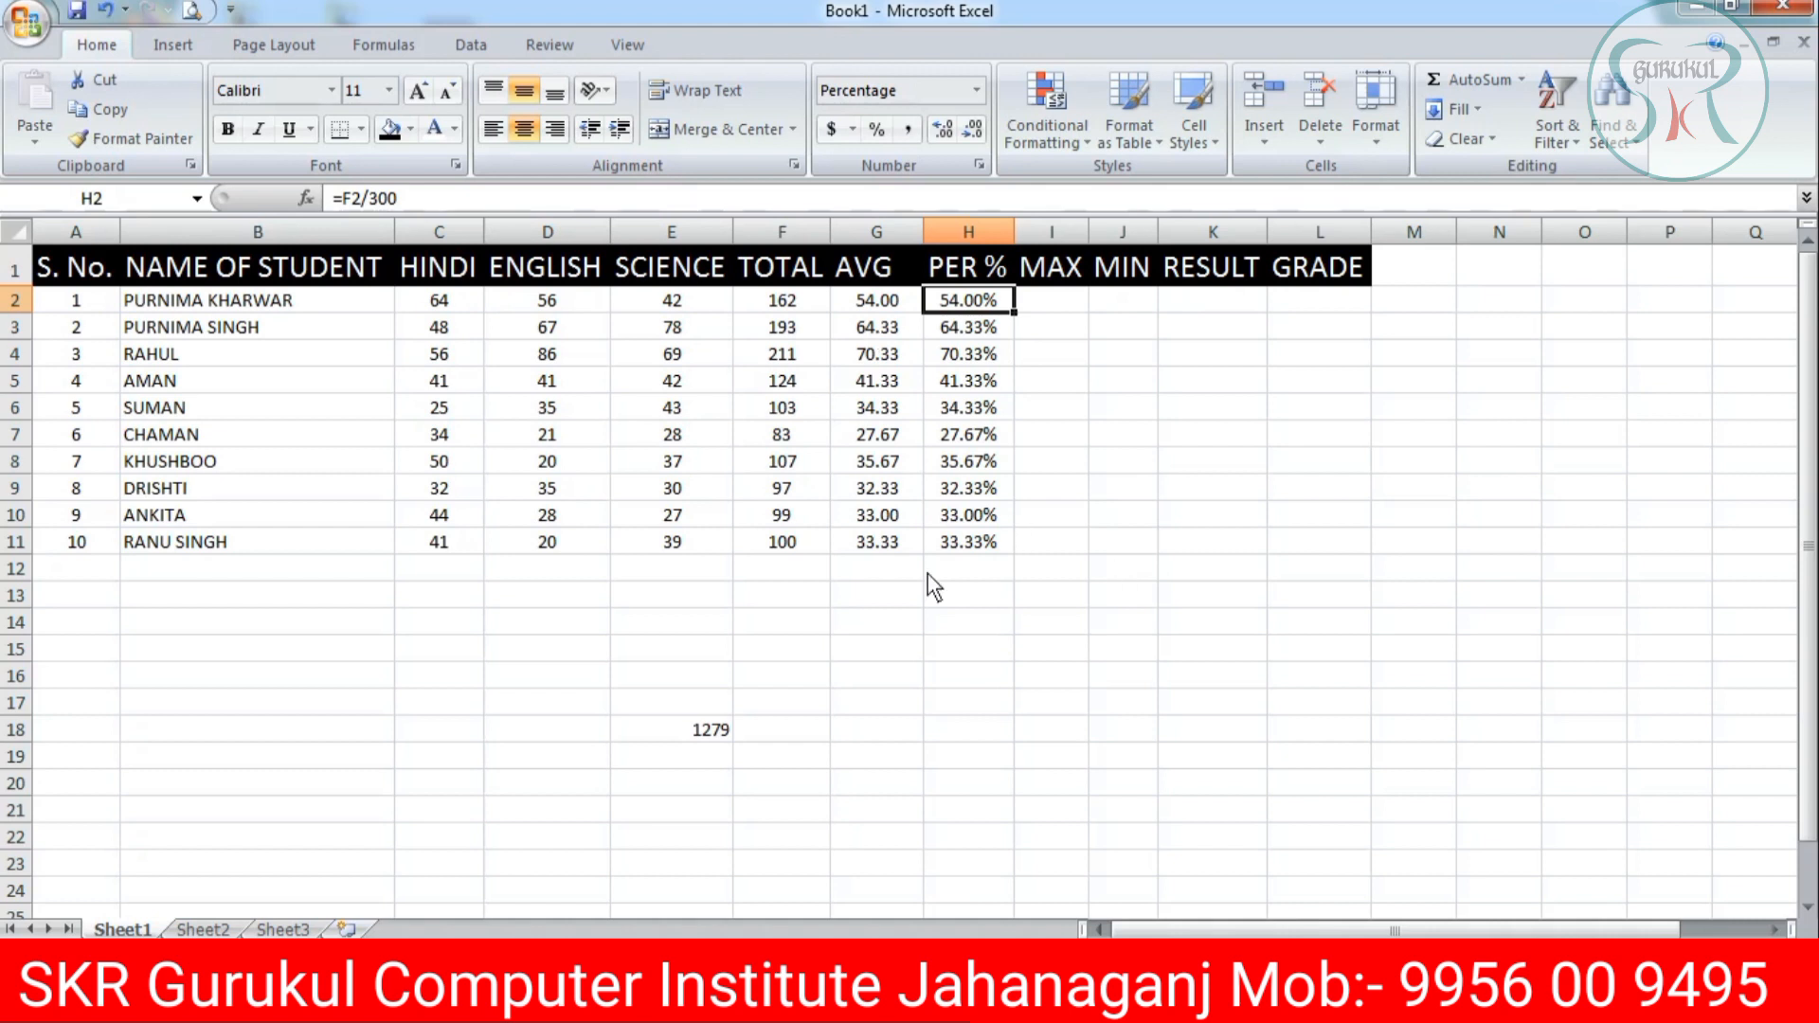
Calculate a sample average in cell G16 with the formula =120/4.
left_click(883, 673)
type("=")
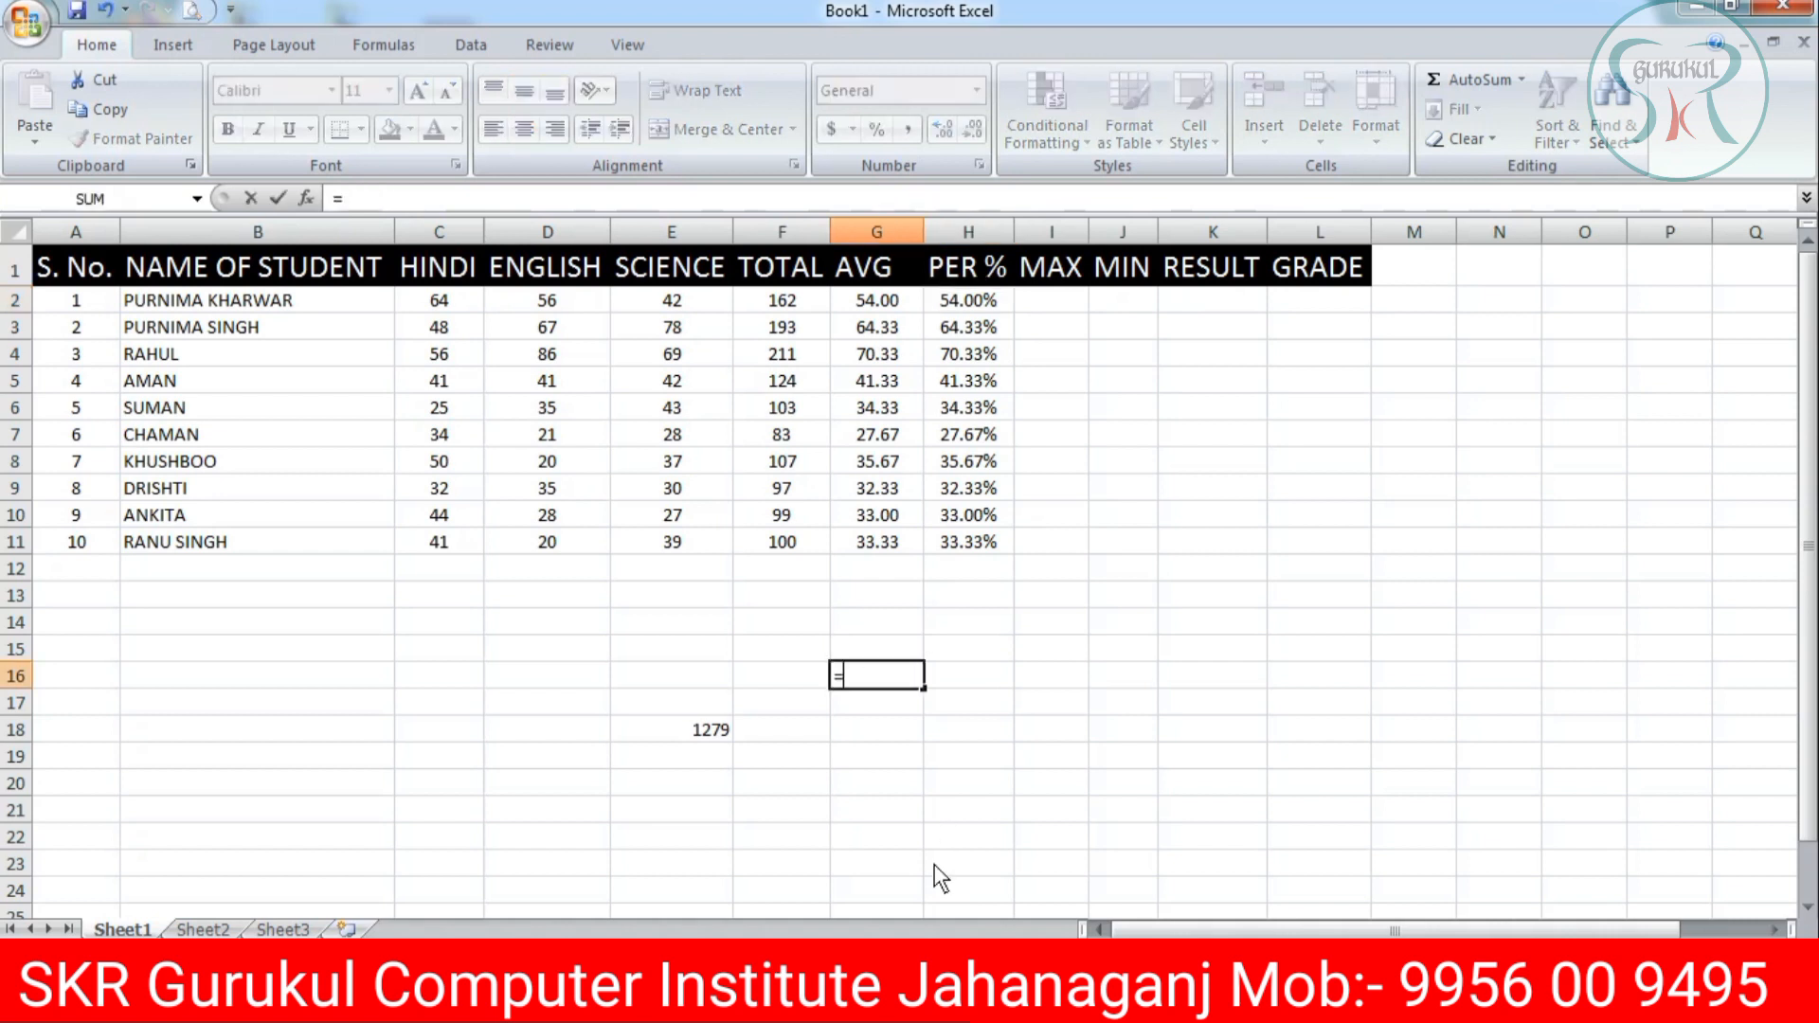
type("120/3")
key("BackSpace")
type("4")
key("Return")
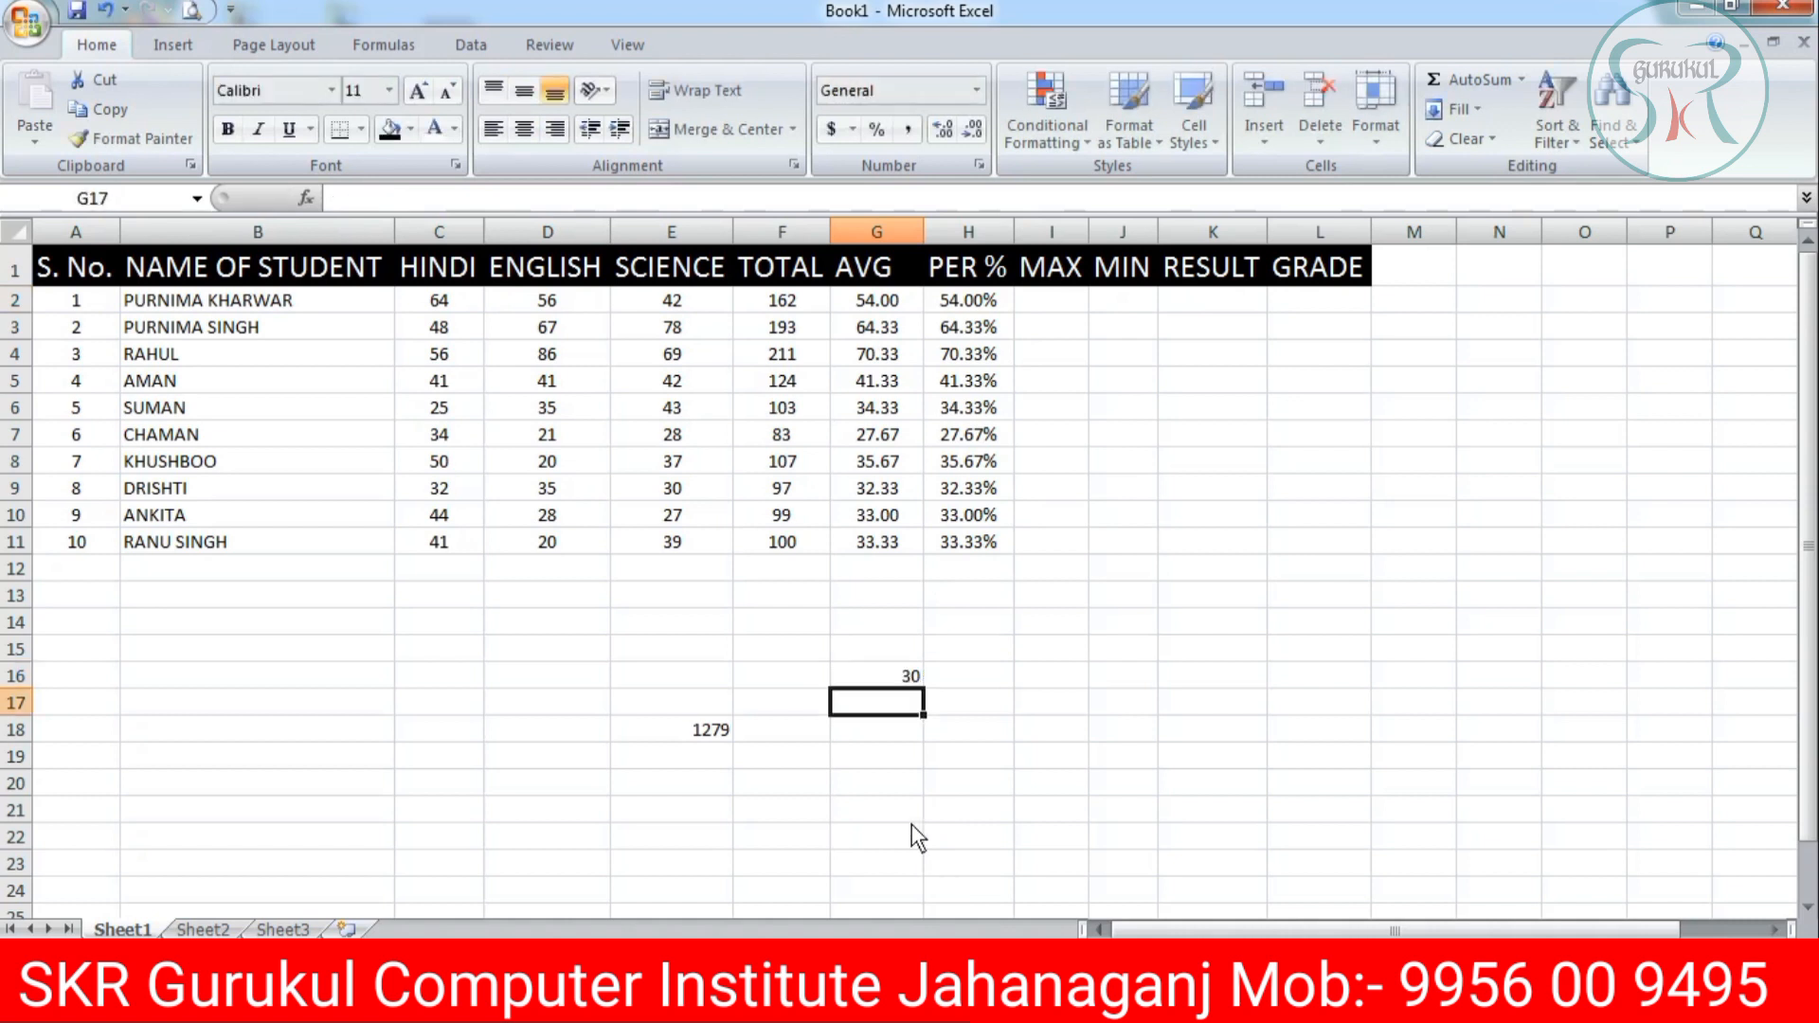
left_click(834, 676)
left_click_drag(814, 654, 985, 735)
left_click(987, 736)
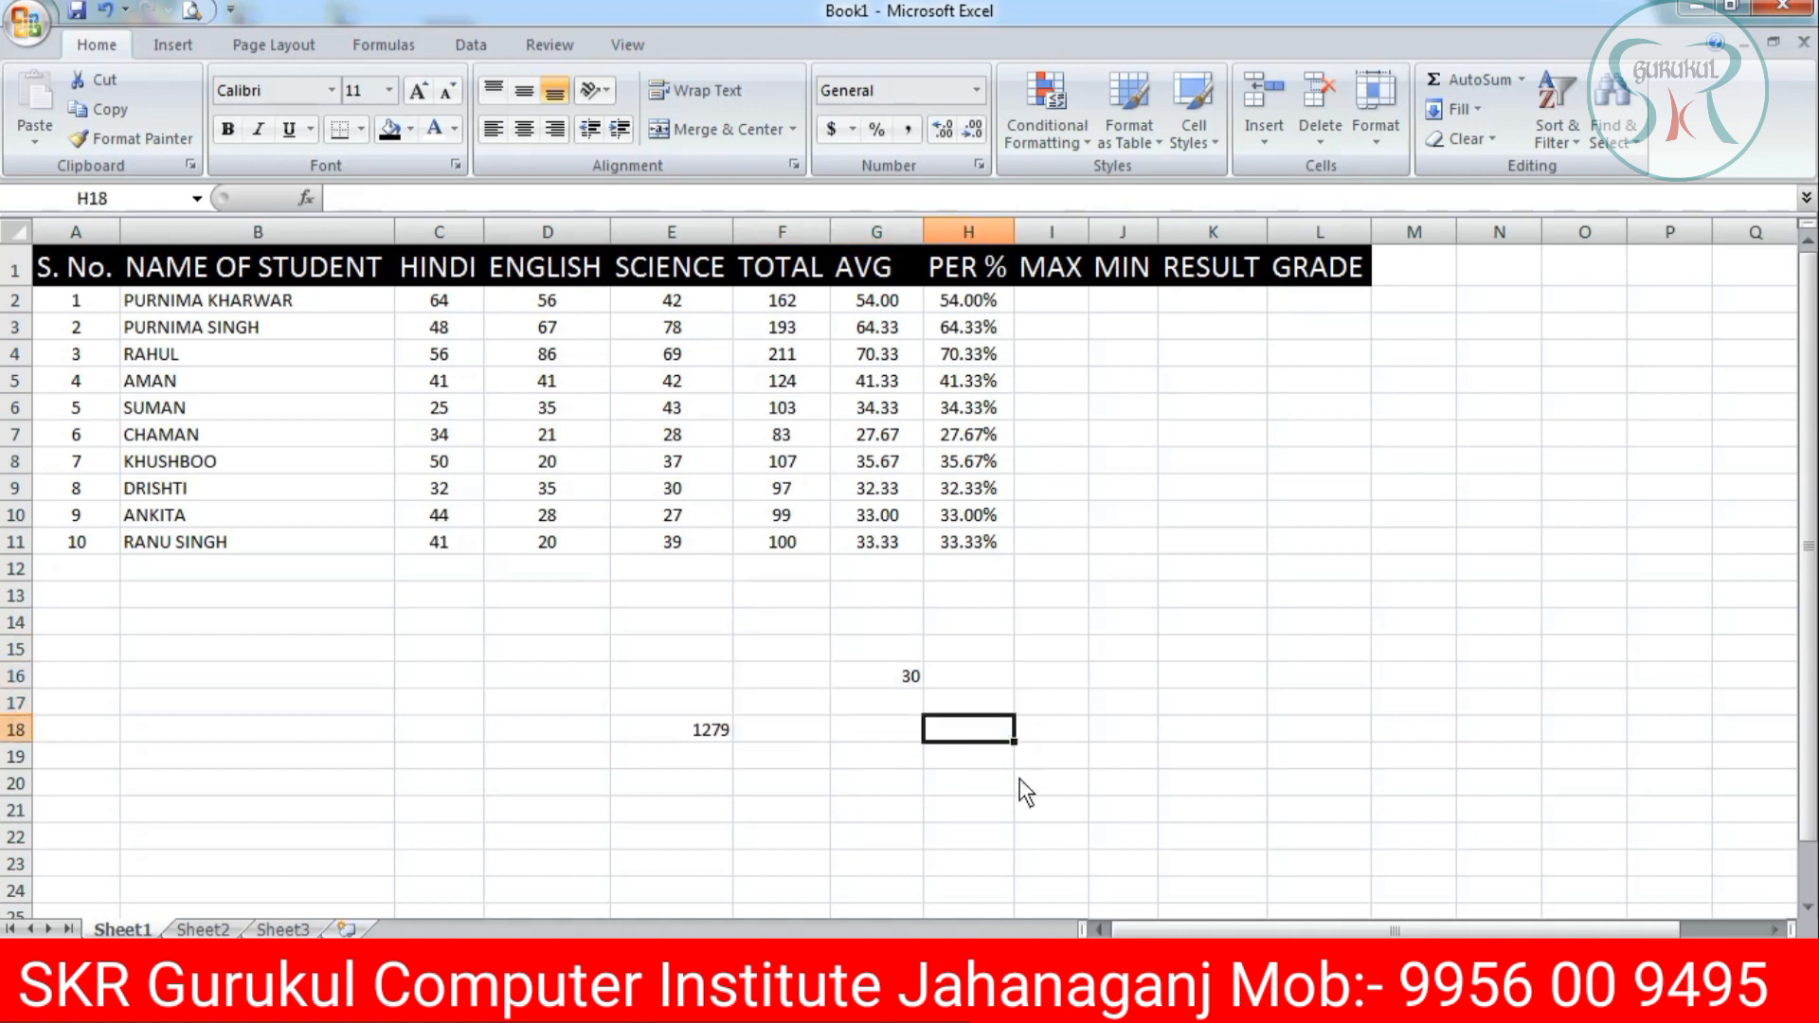
Calculate a sample percentage in cell H16 with the formula =30/120*100.
left_click(962, 674)
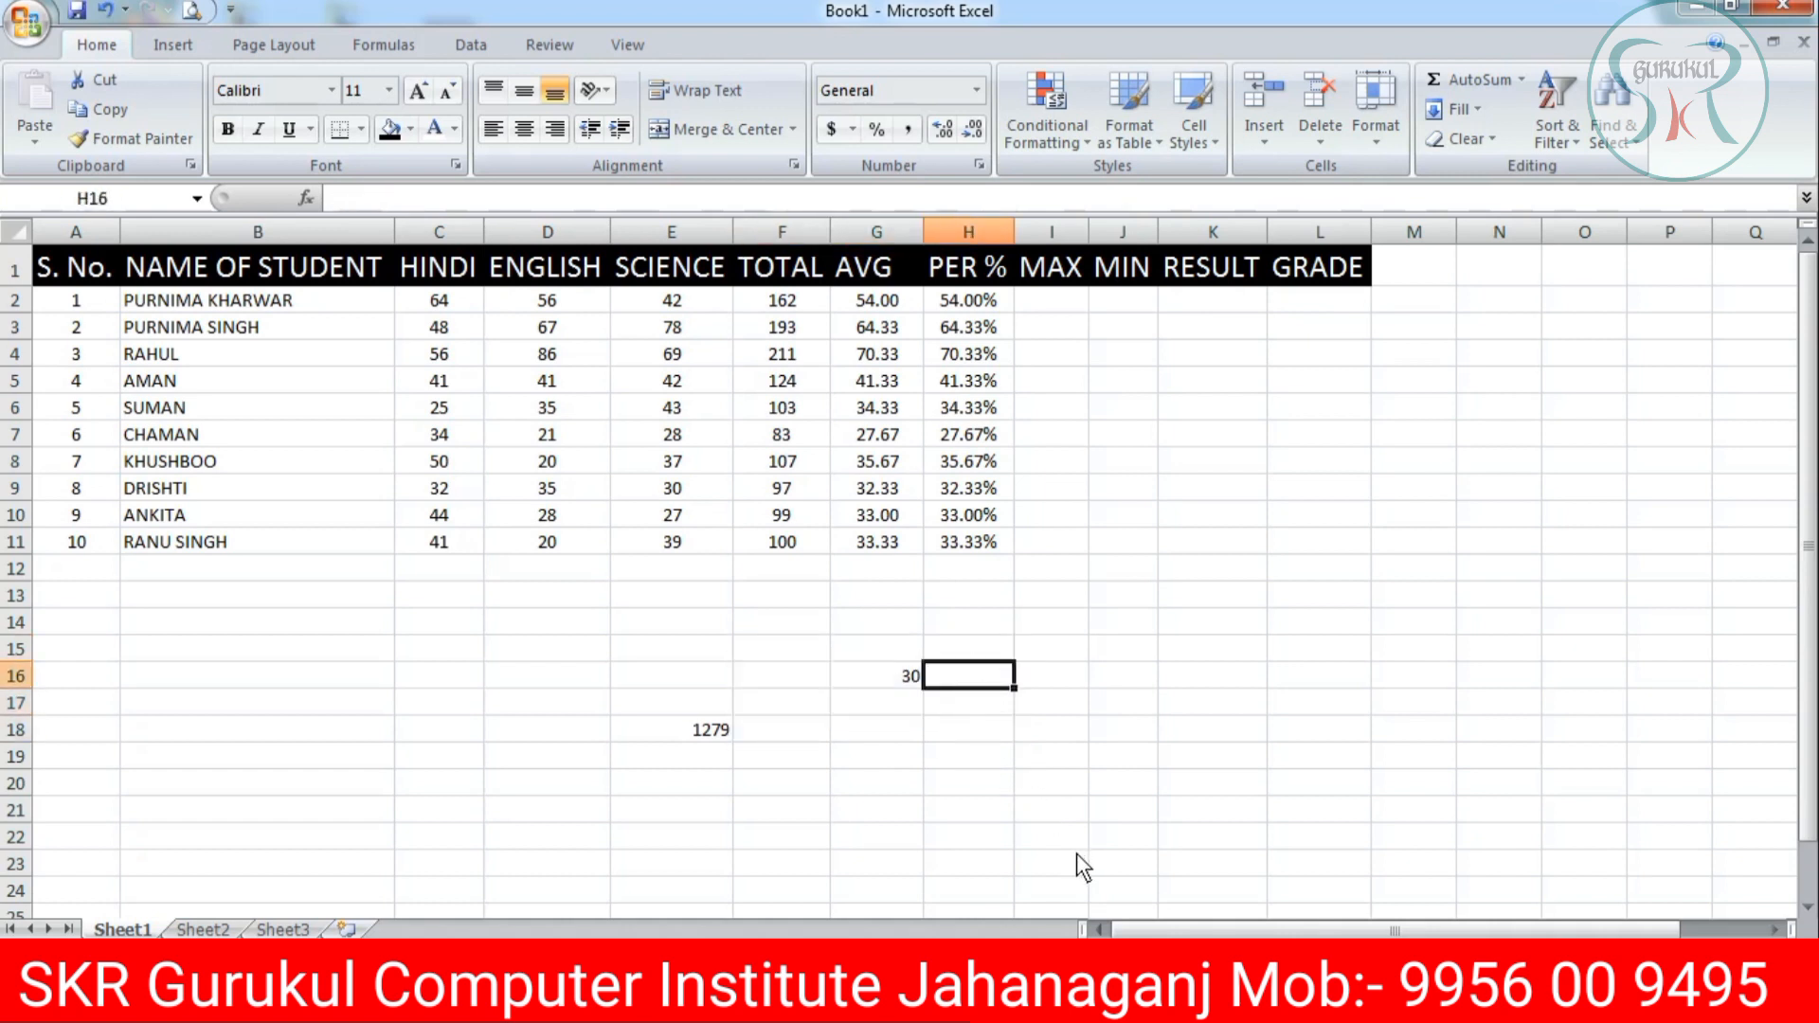
type("=")
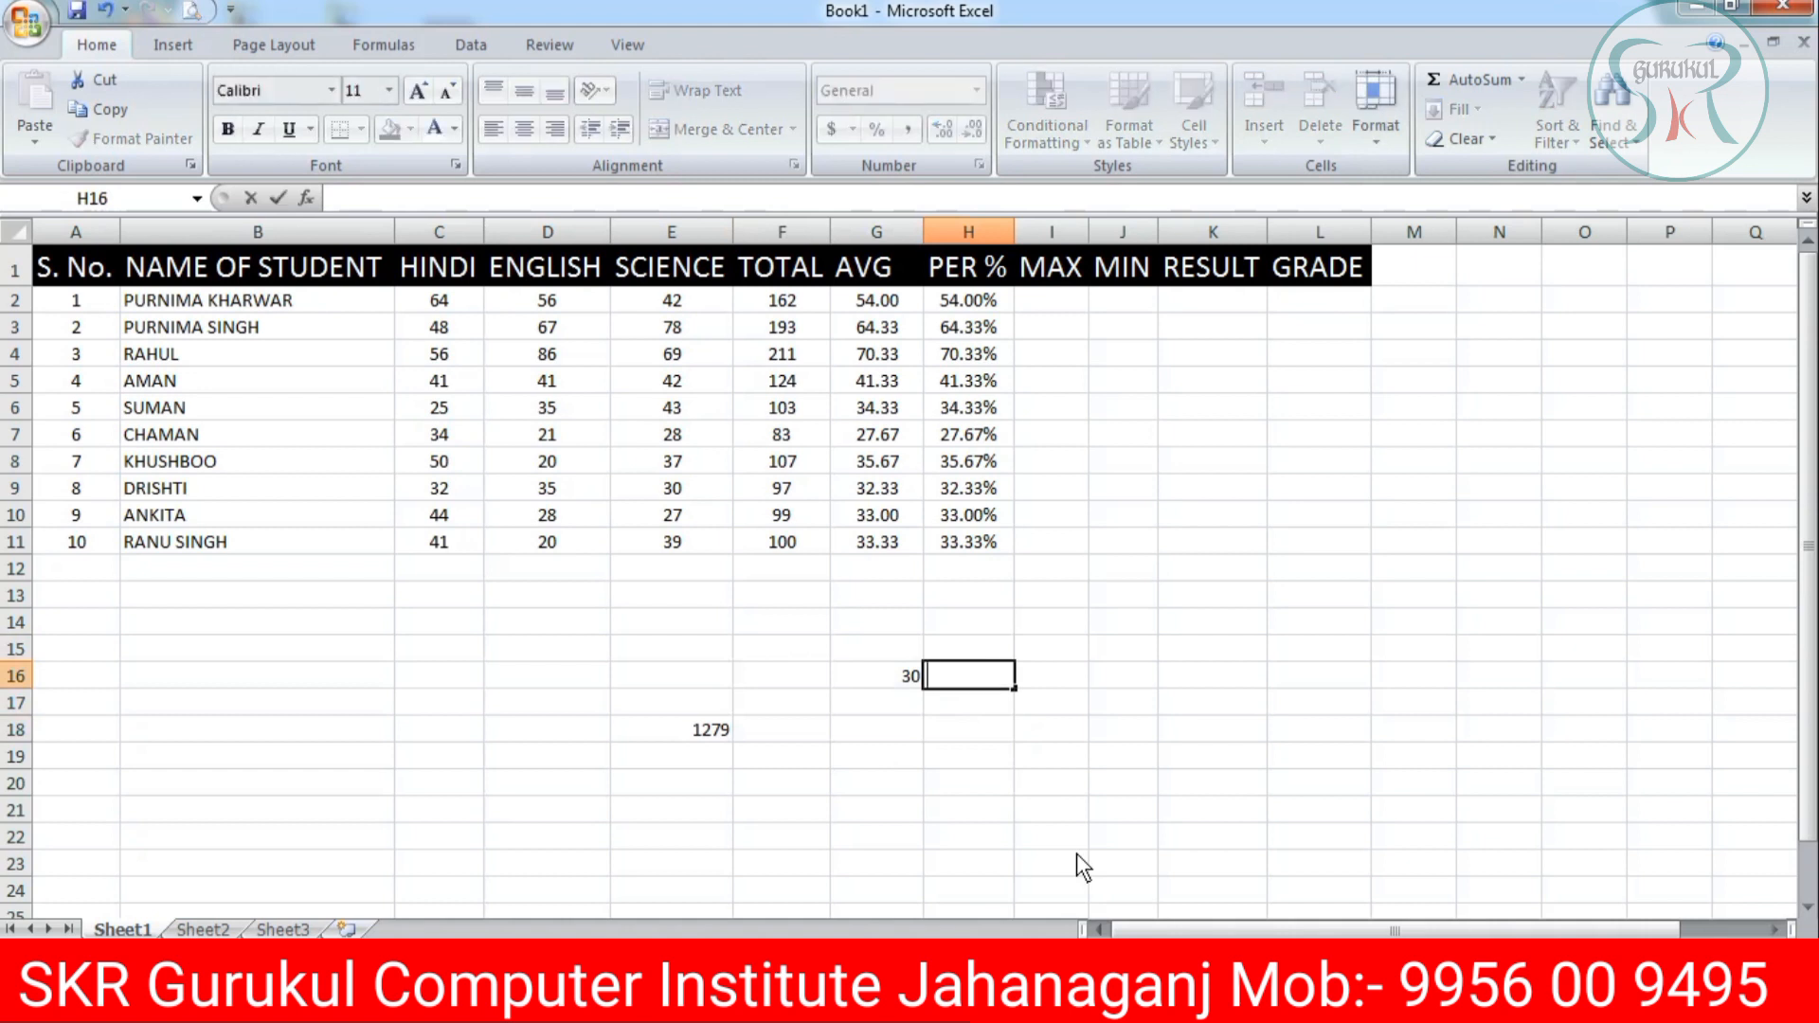
type("30")
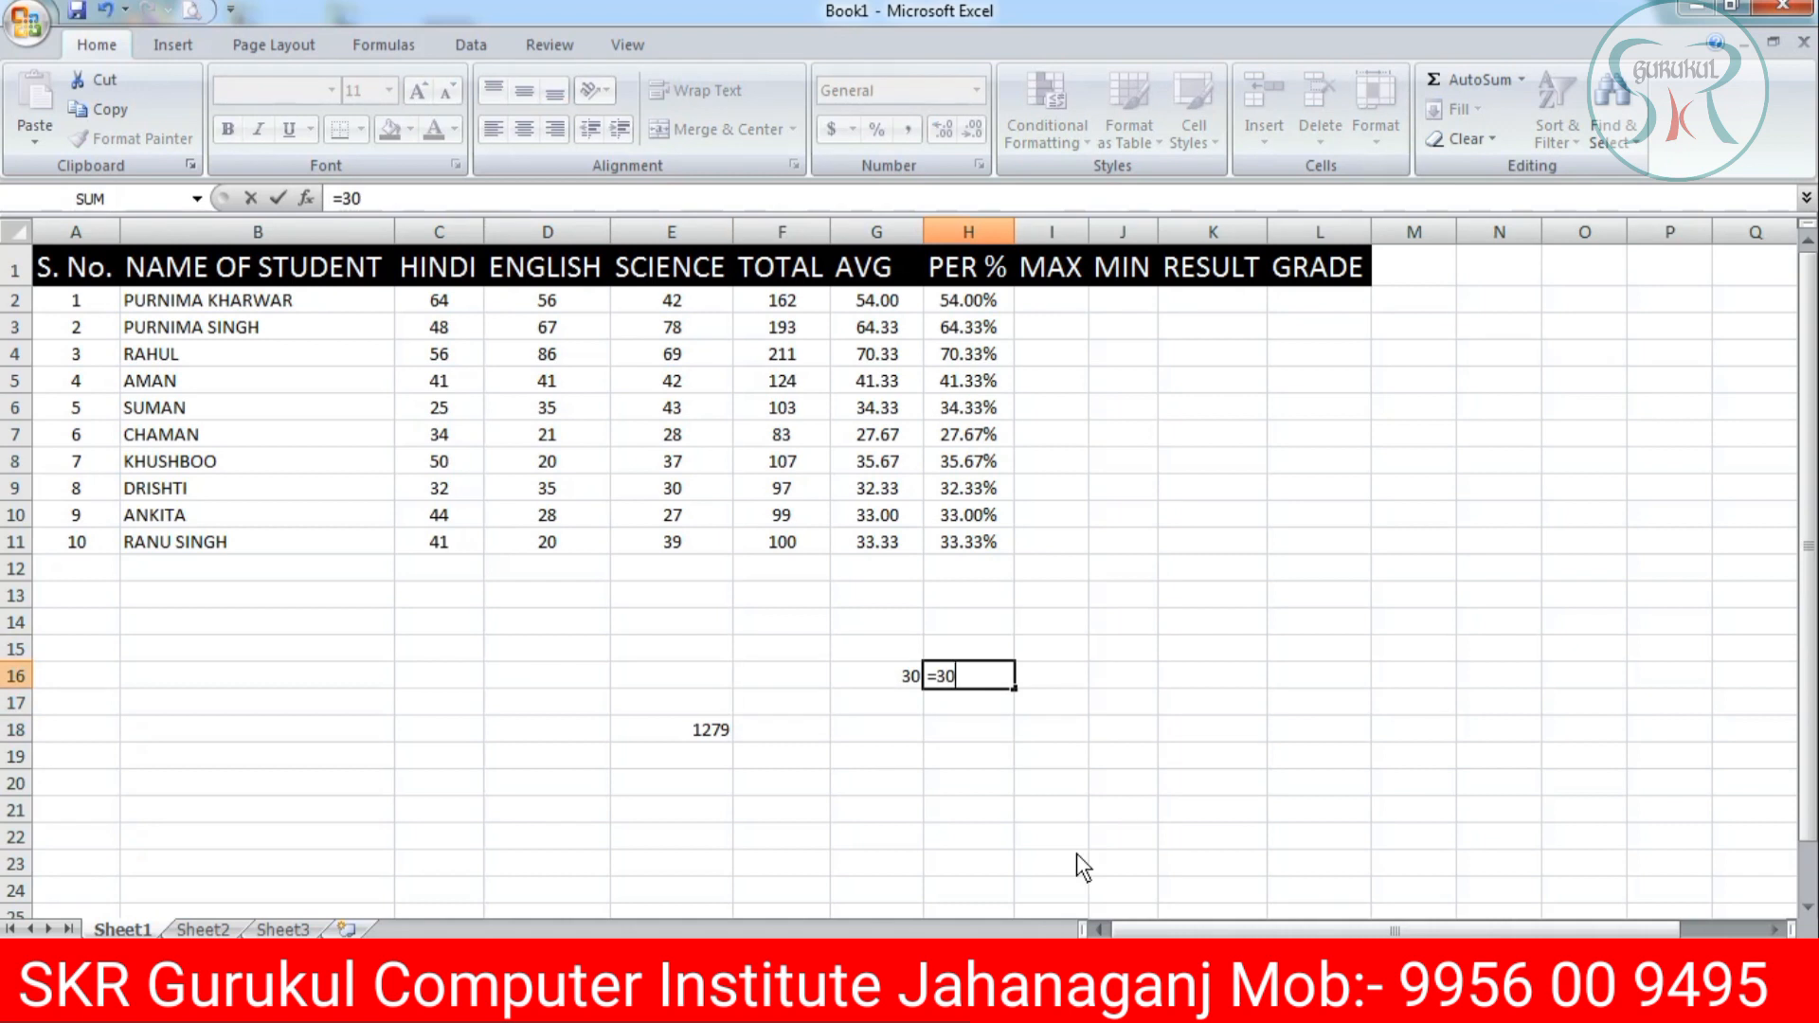
type("/120")
type("*100")
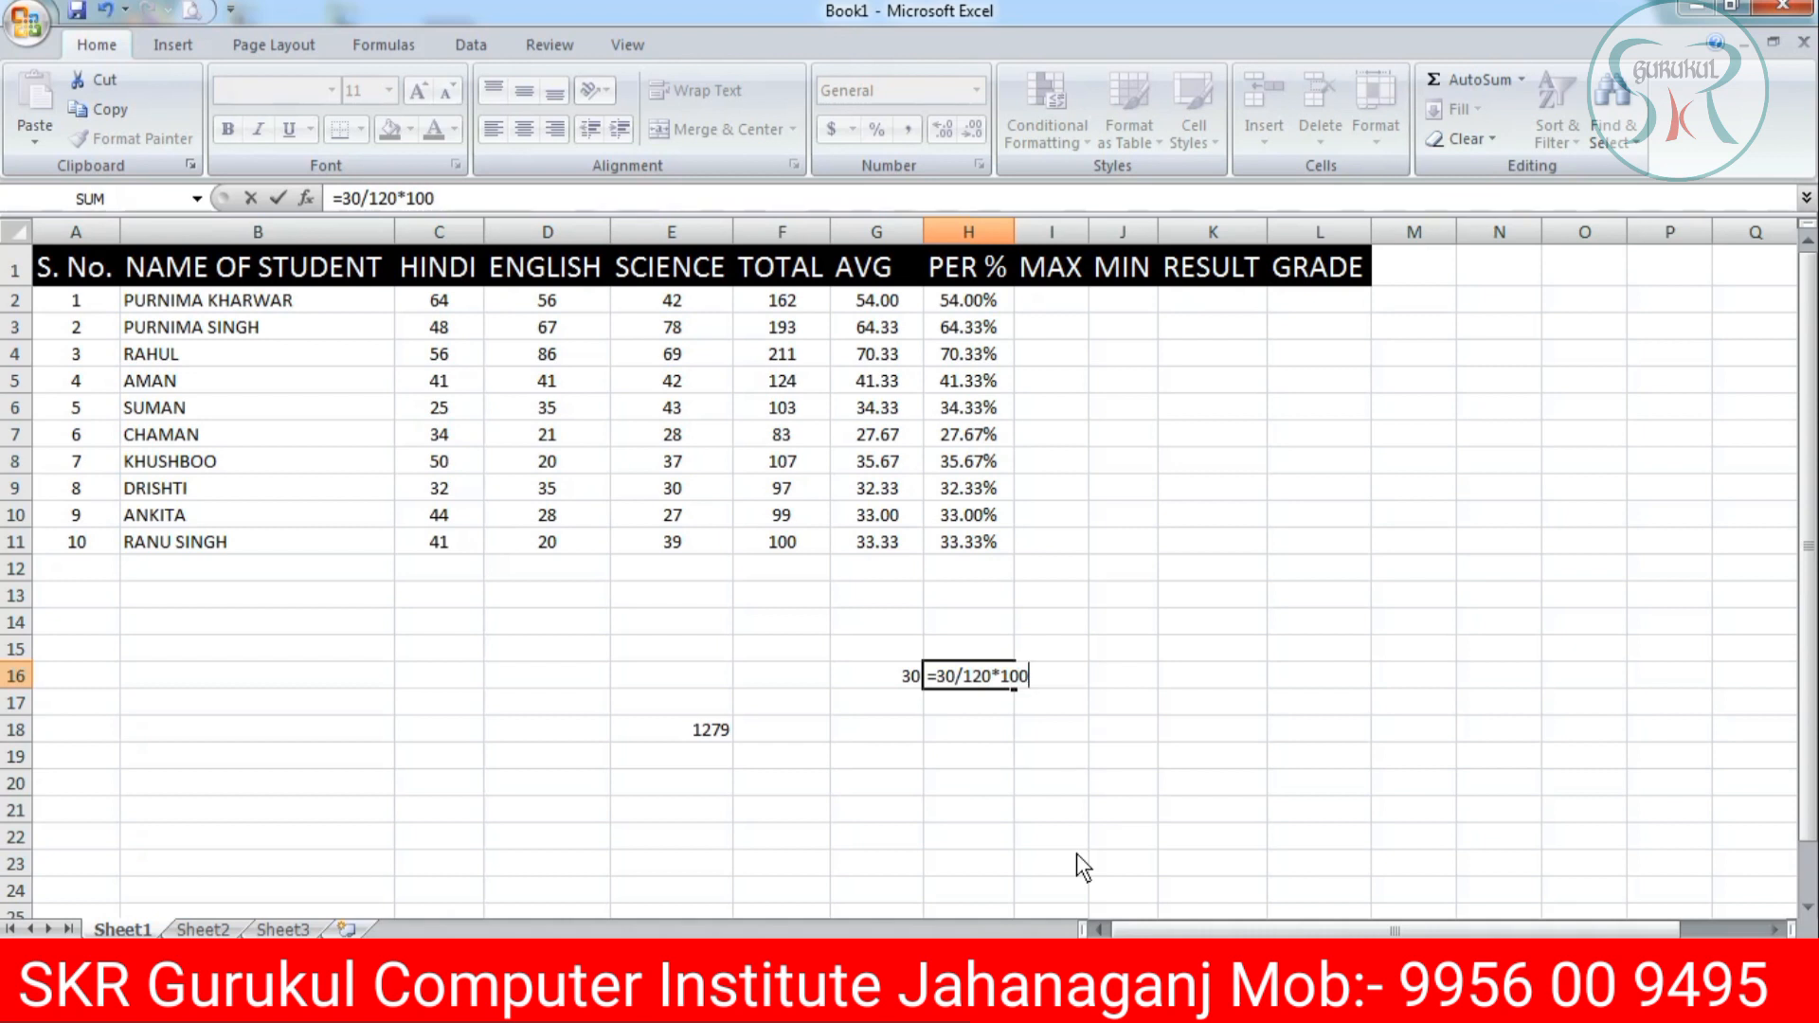
key("Return")
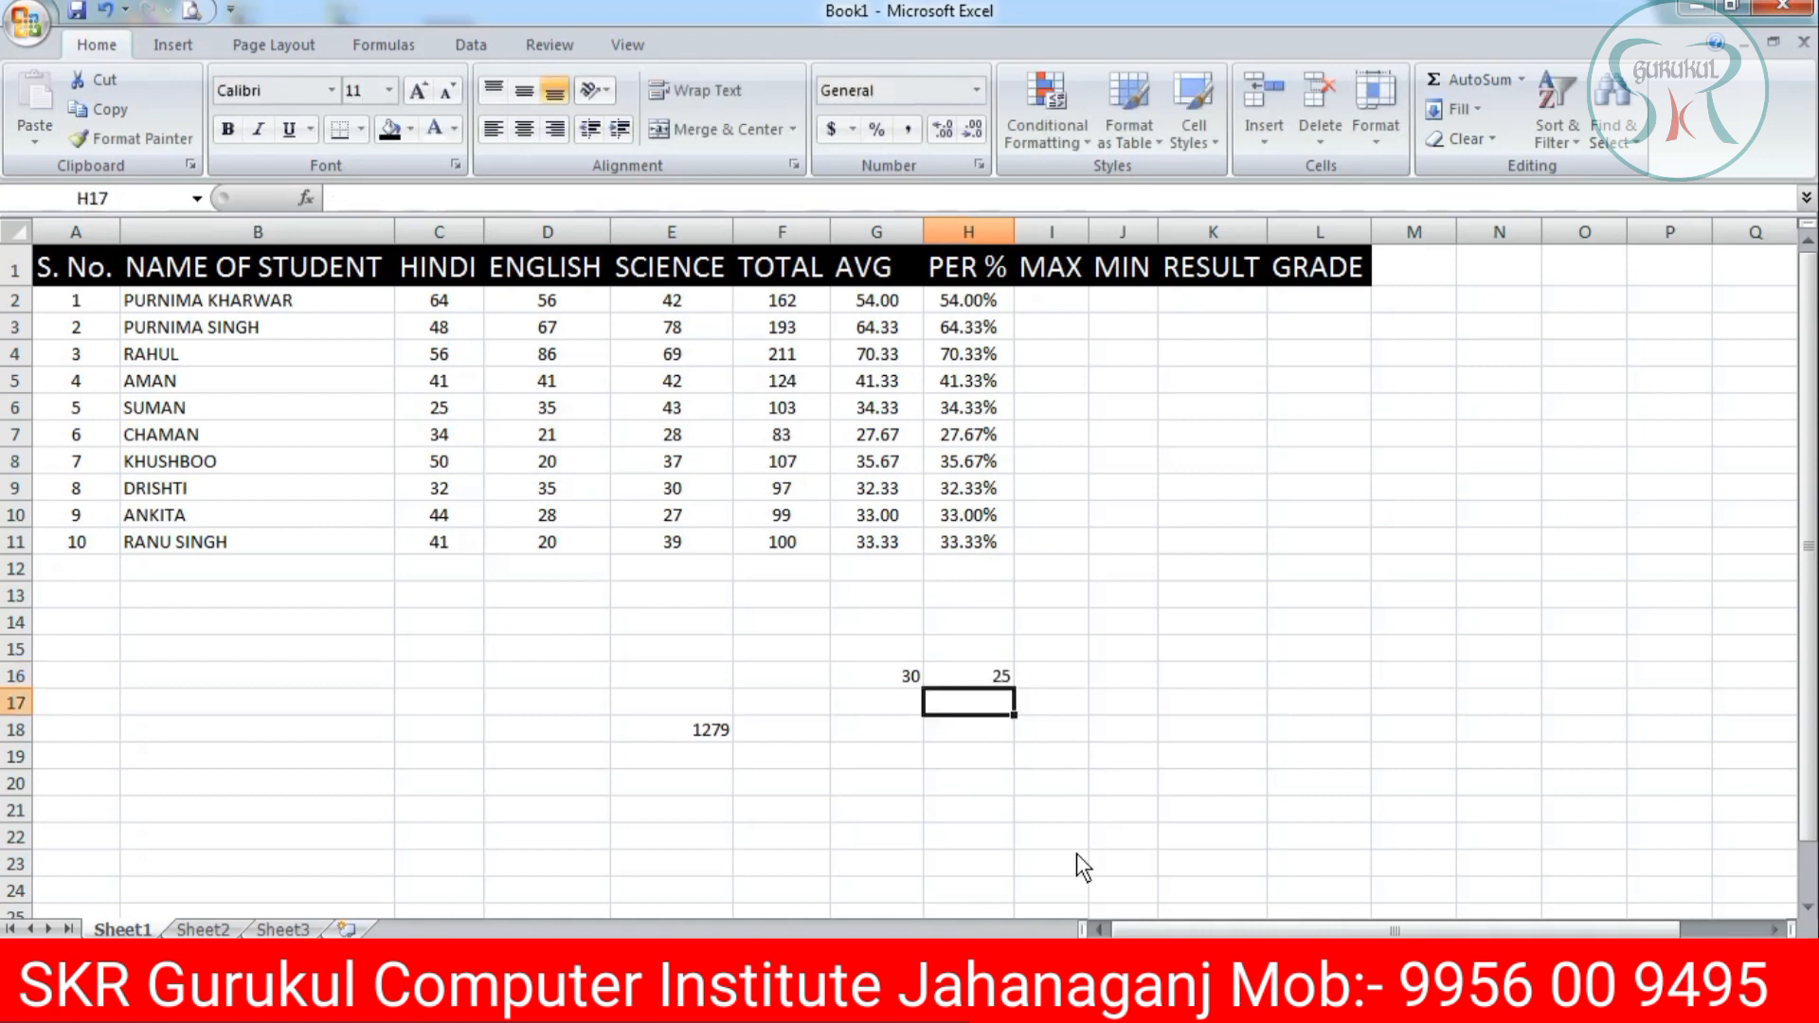
Compare the sample formulas in G16 and H16, and clear the contents of E15:I21.
left_click(973, 678)
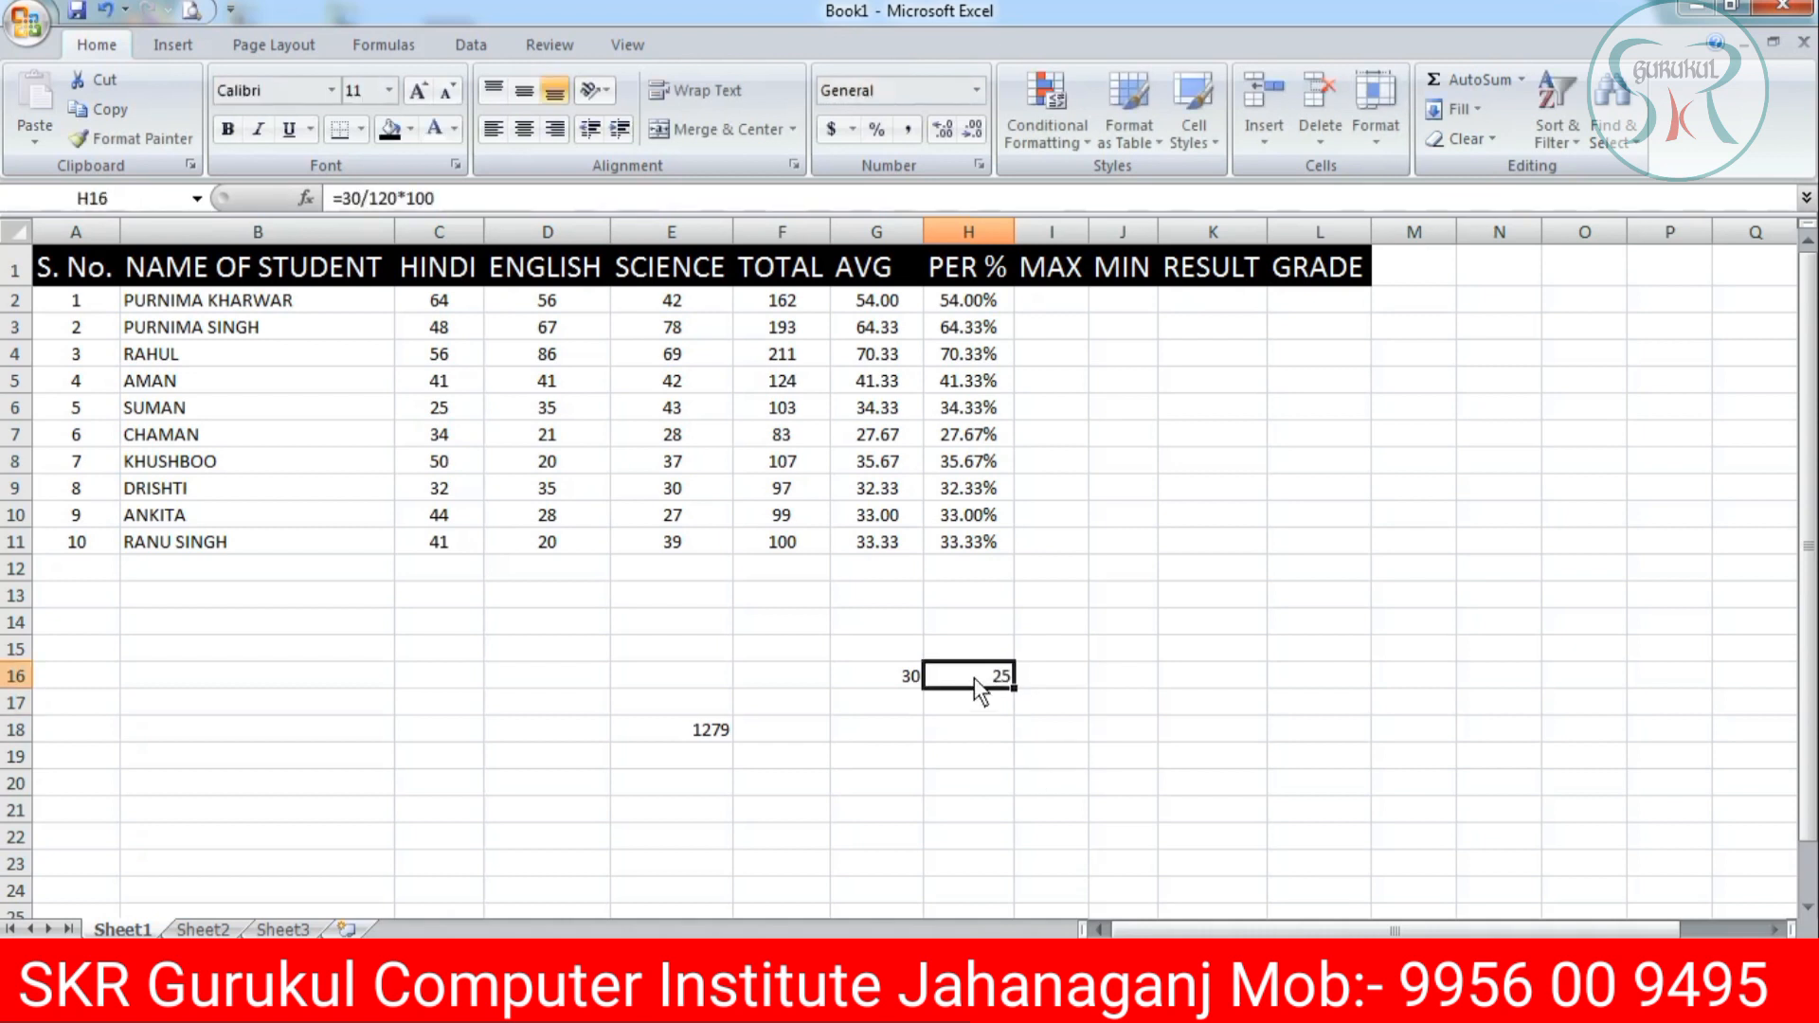
left_click(887, 683)
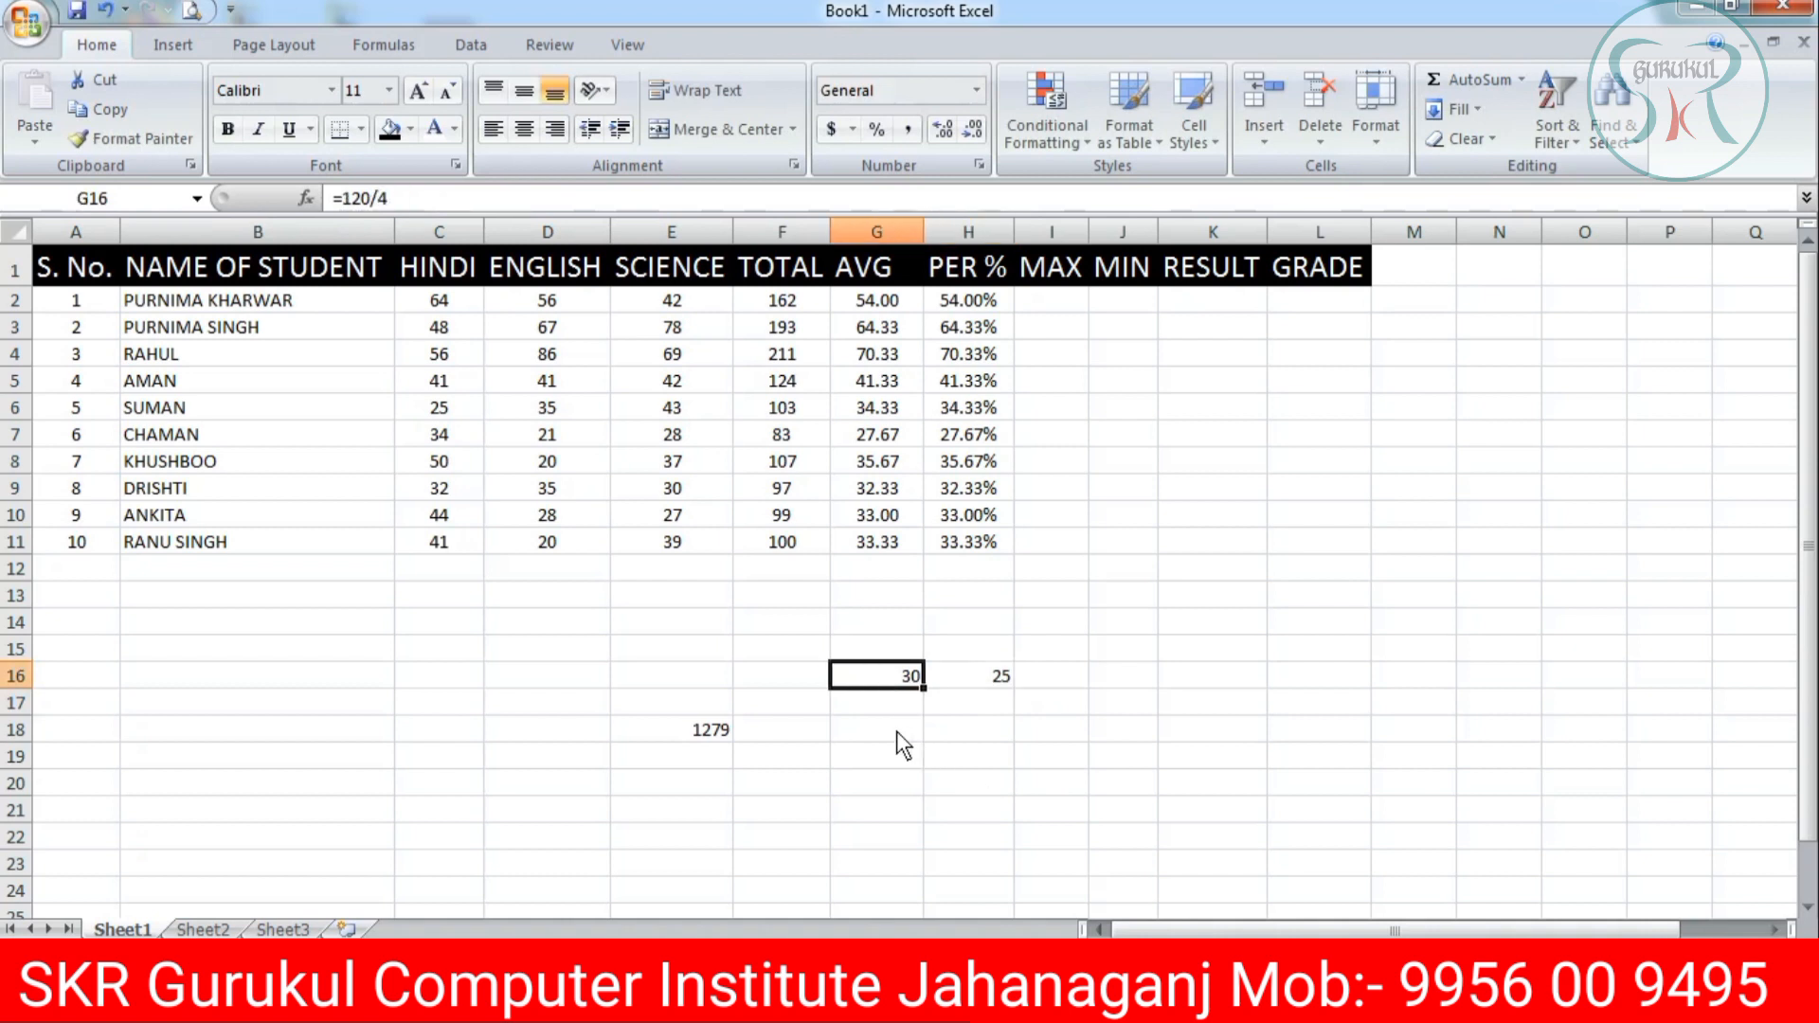
left_click(947, 678)
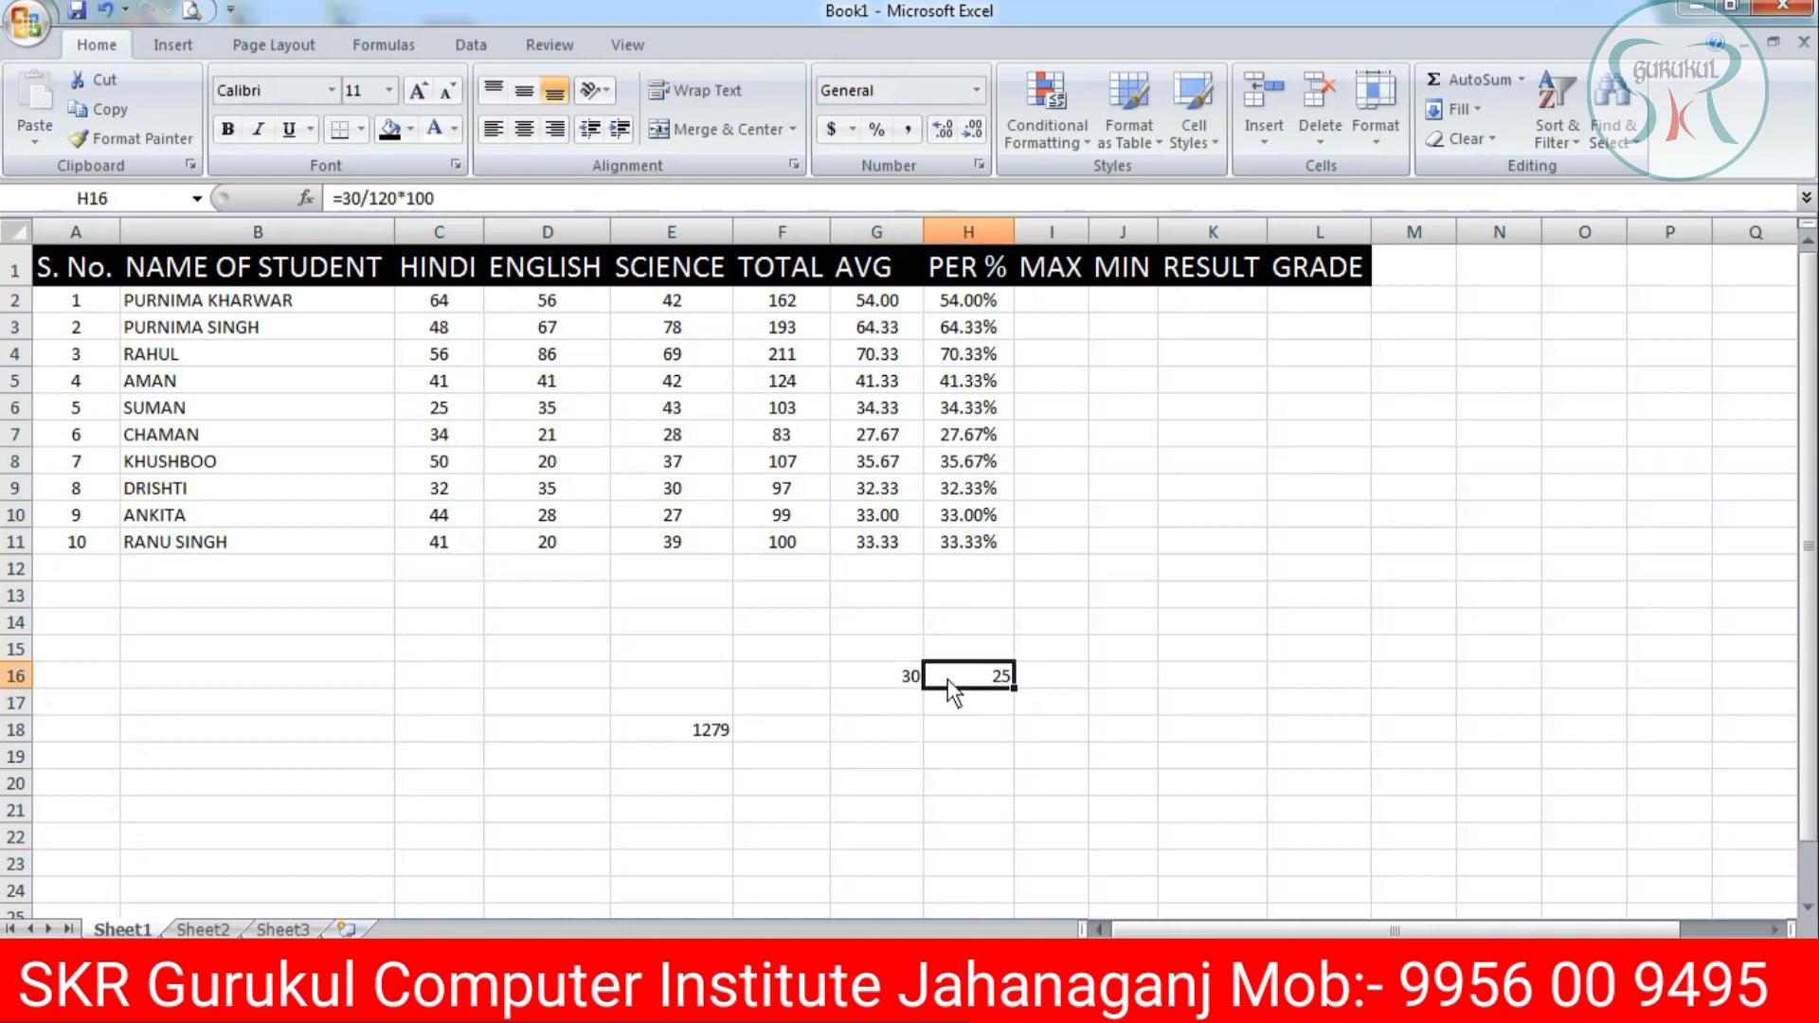
left_click(879, 675)
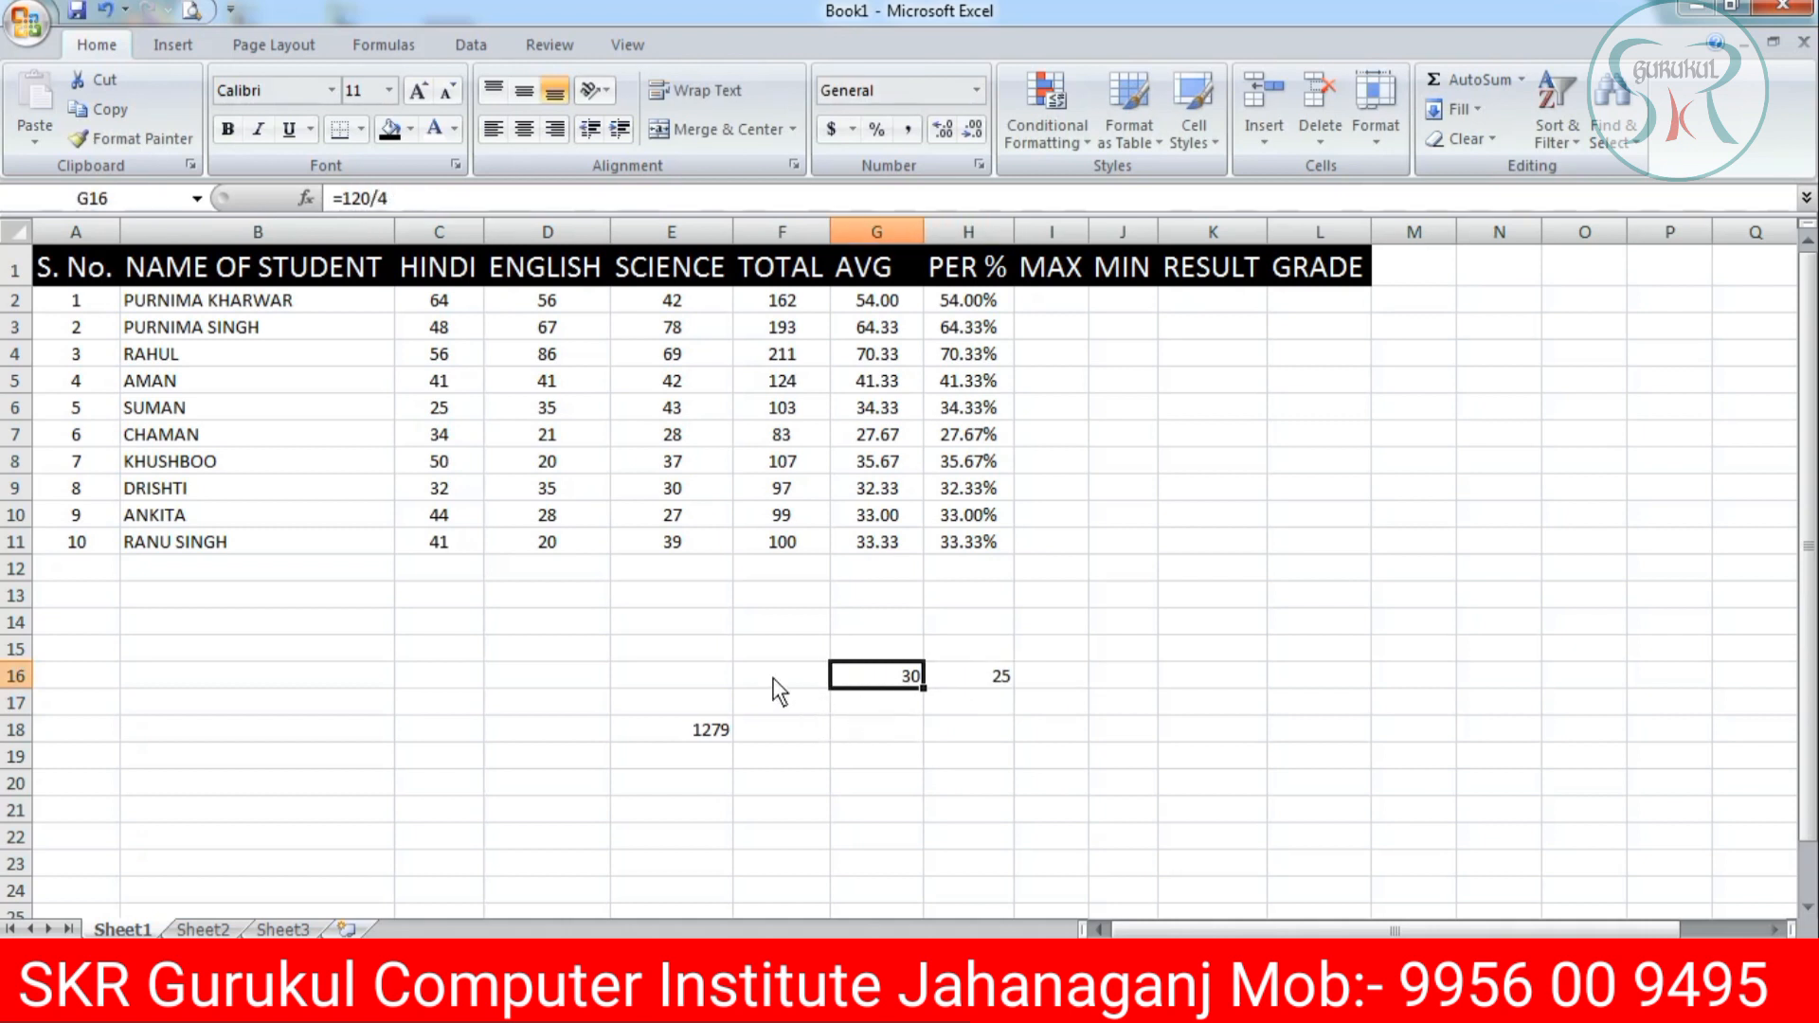
left_click_drag(710, 652, 1037, 797)
key("Delete")
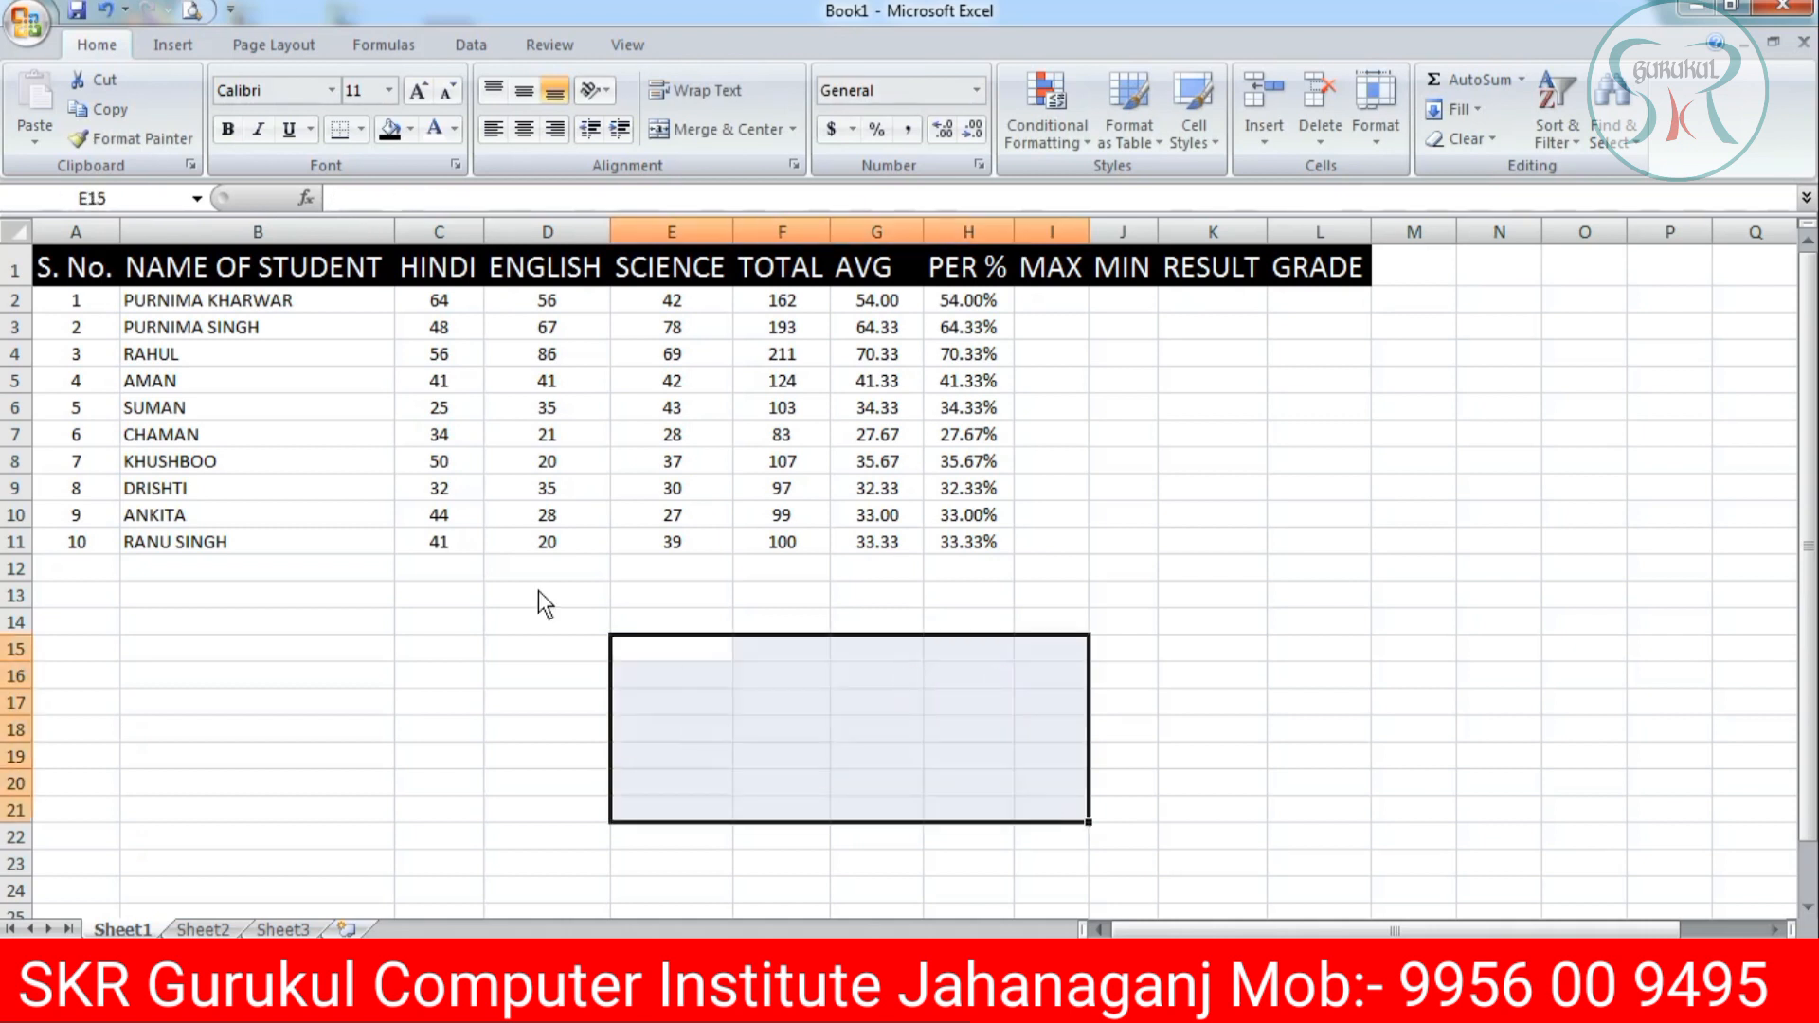
Change the first student's marks in row 2 to 155 for Hindi, 120 for English and 198 for Science.
left_click(438, 300)
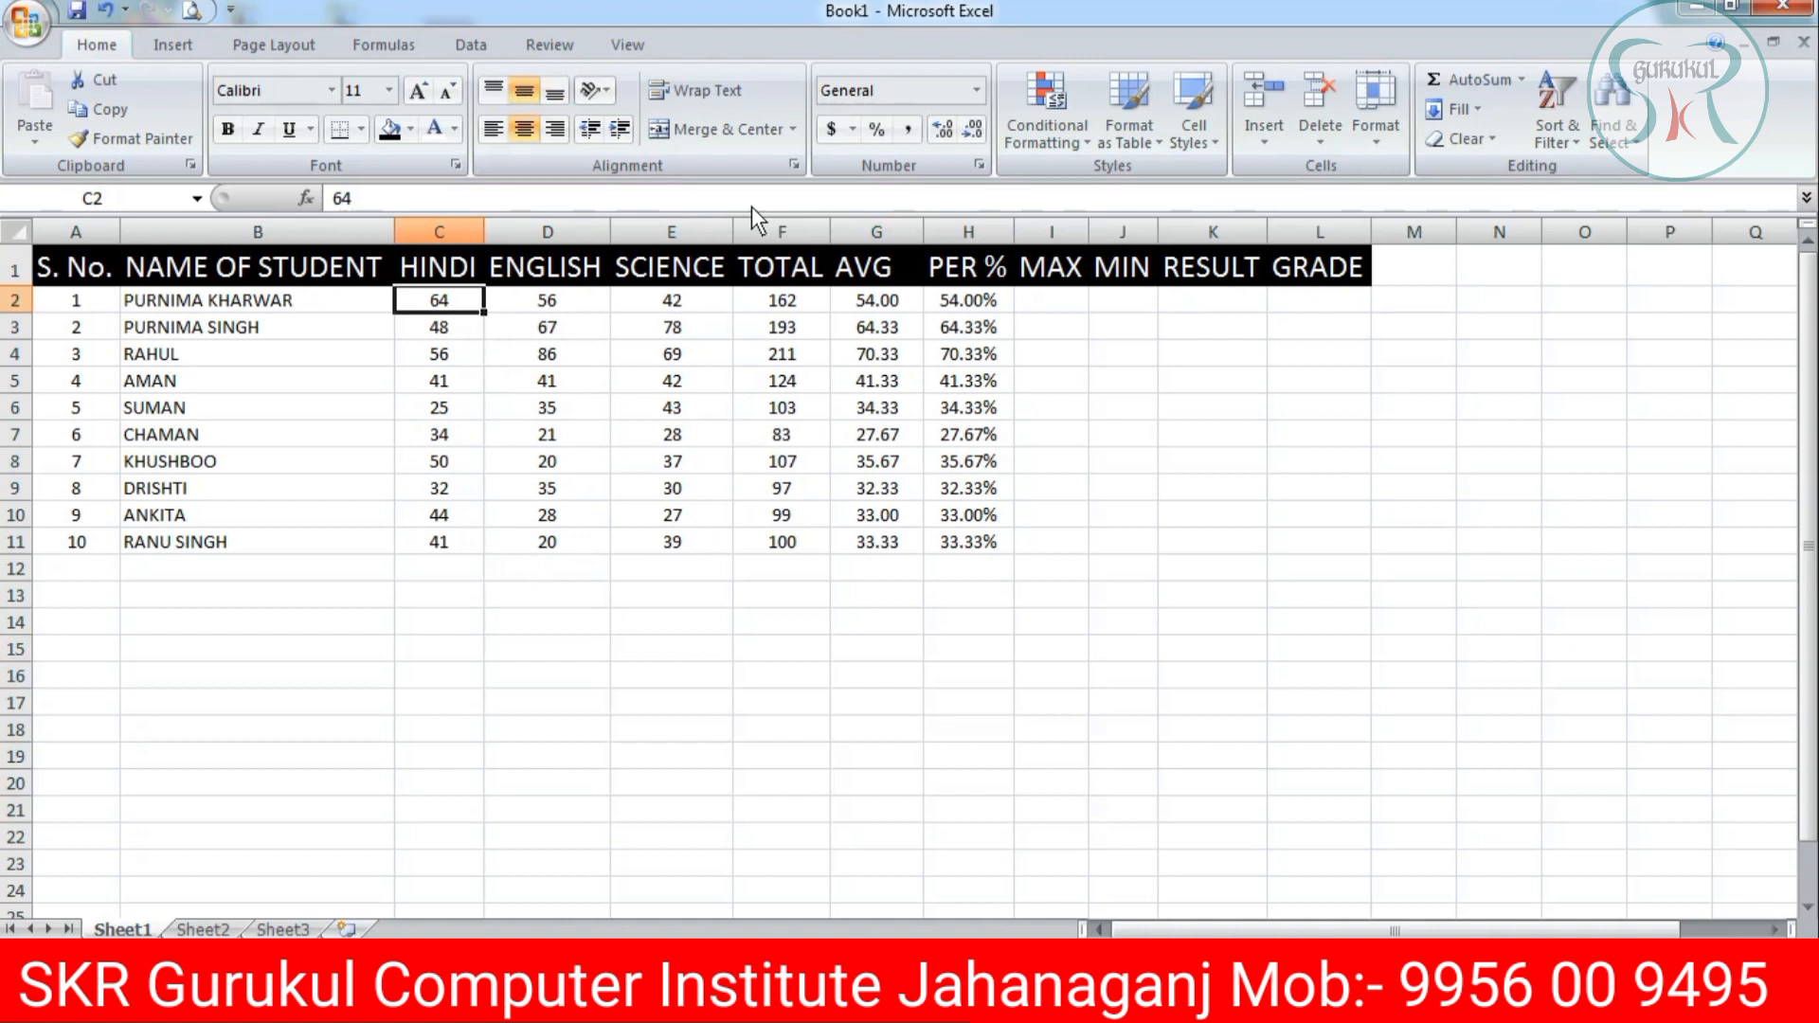
type("155")
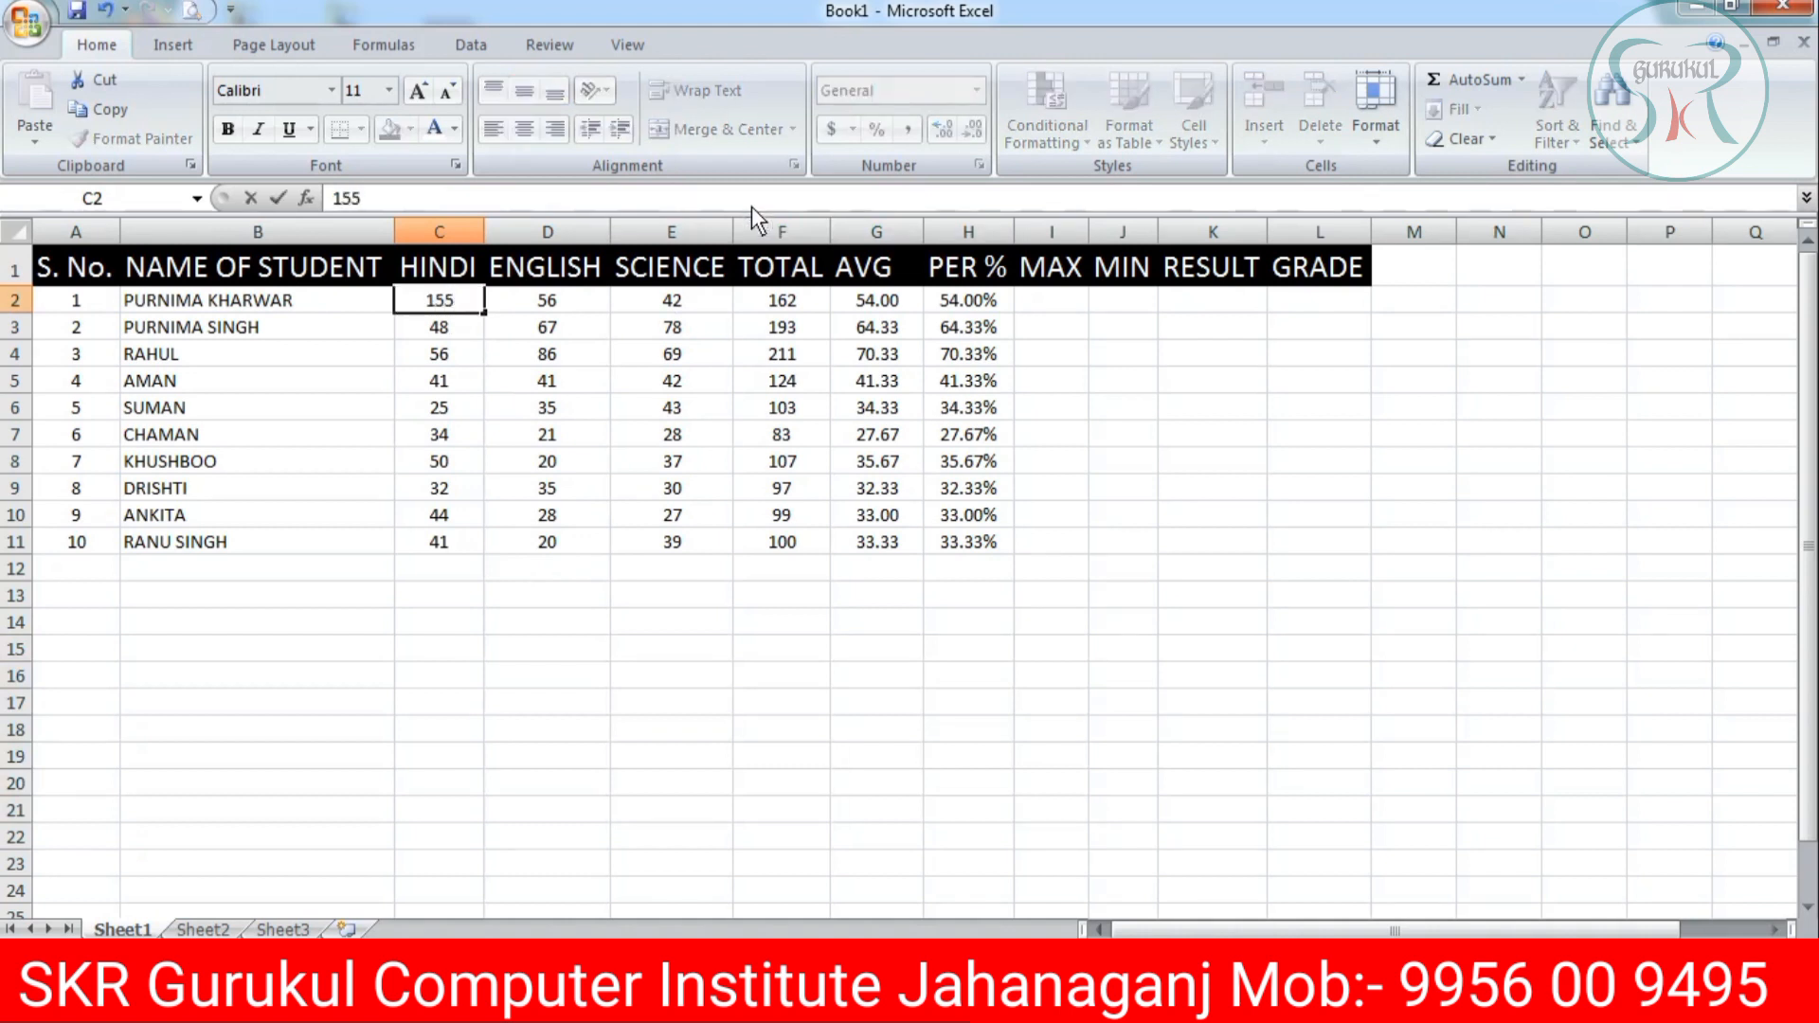
key("Tab")
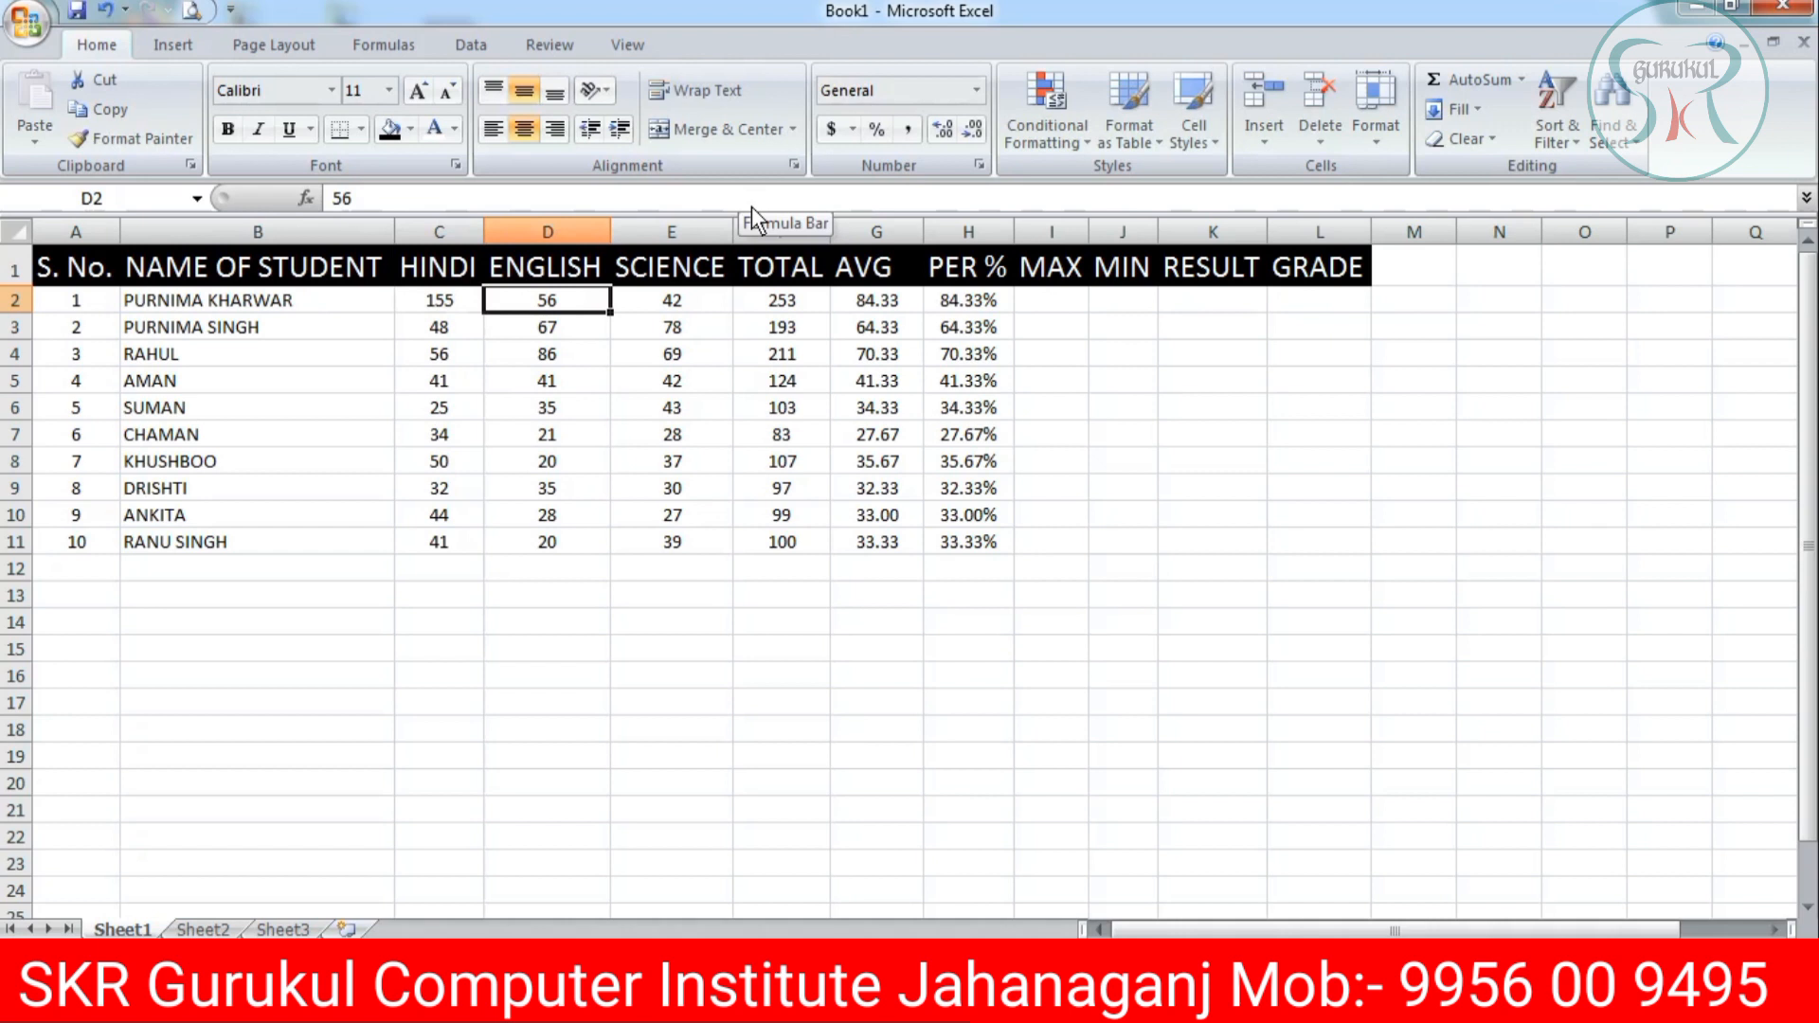
type("5")
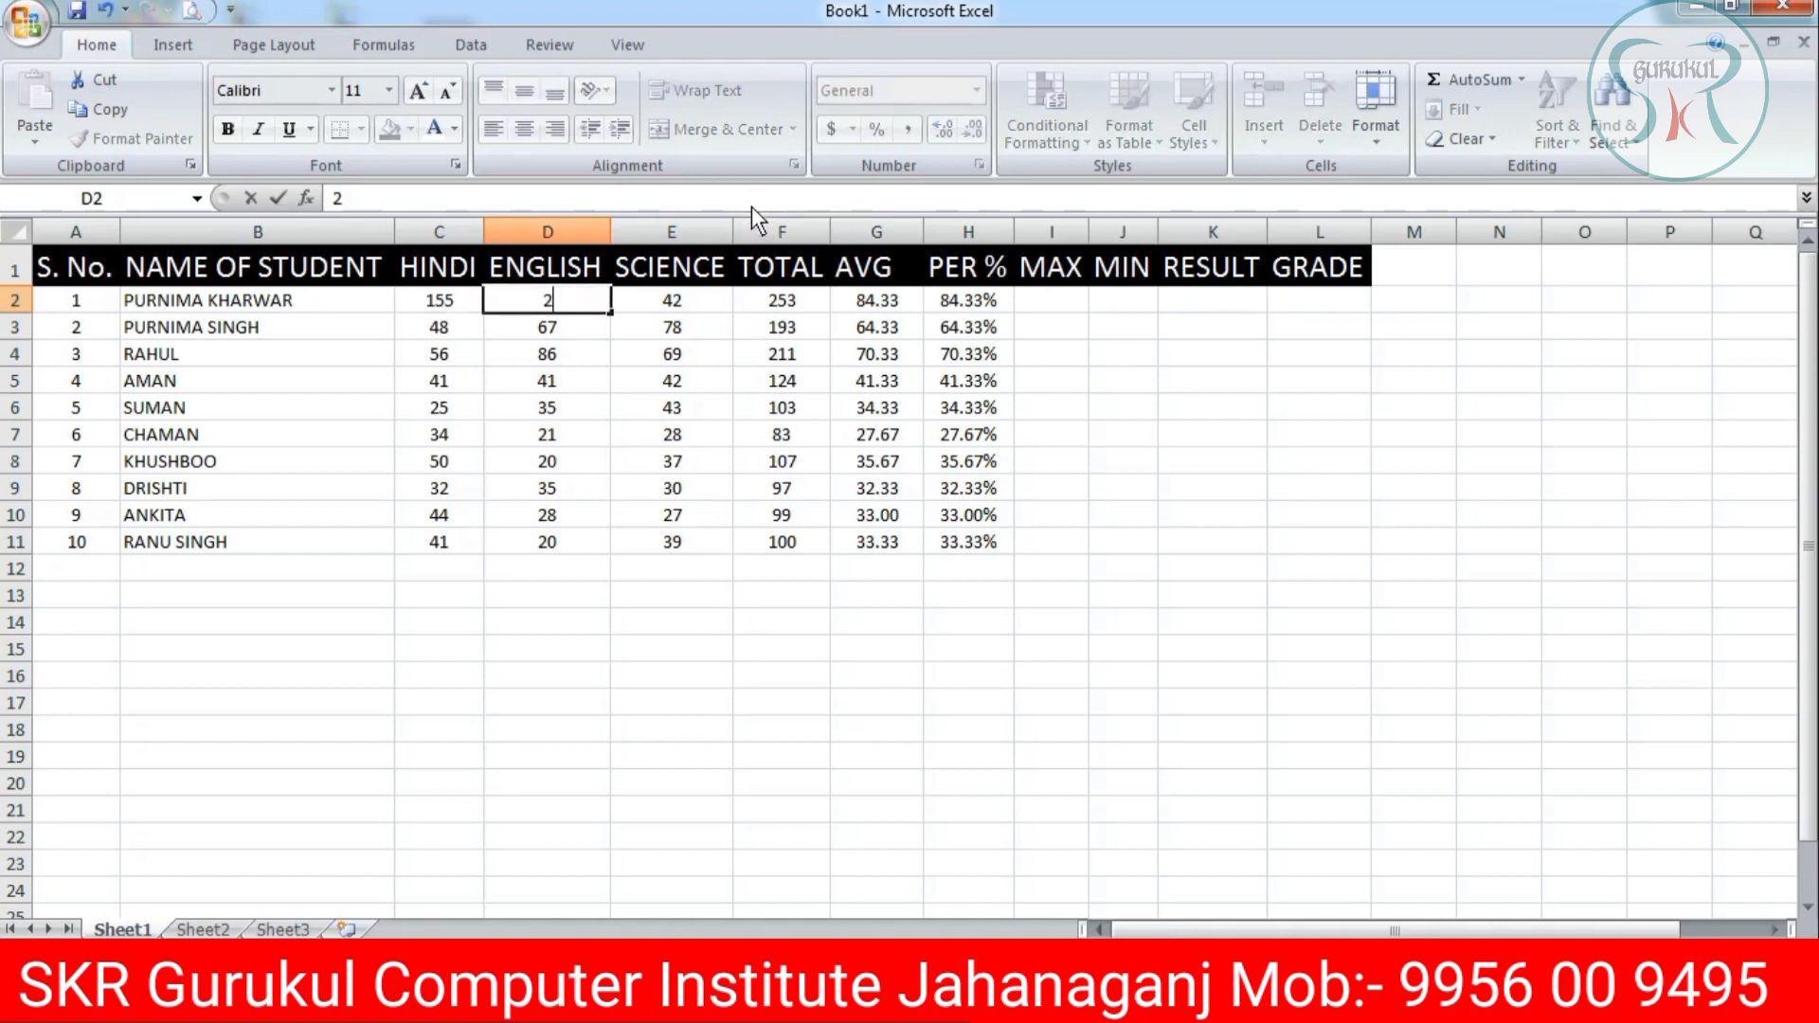
key("BackSpace")
type("1")
key("BackSpace")
type("120")
key("Tab")
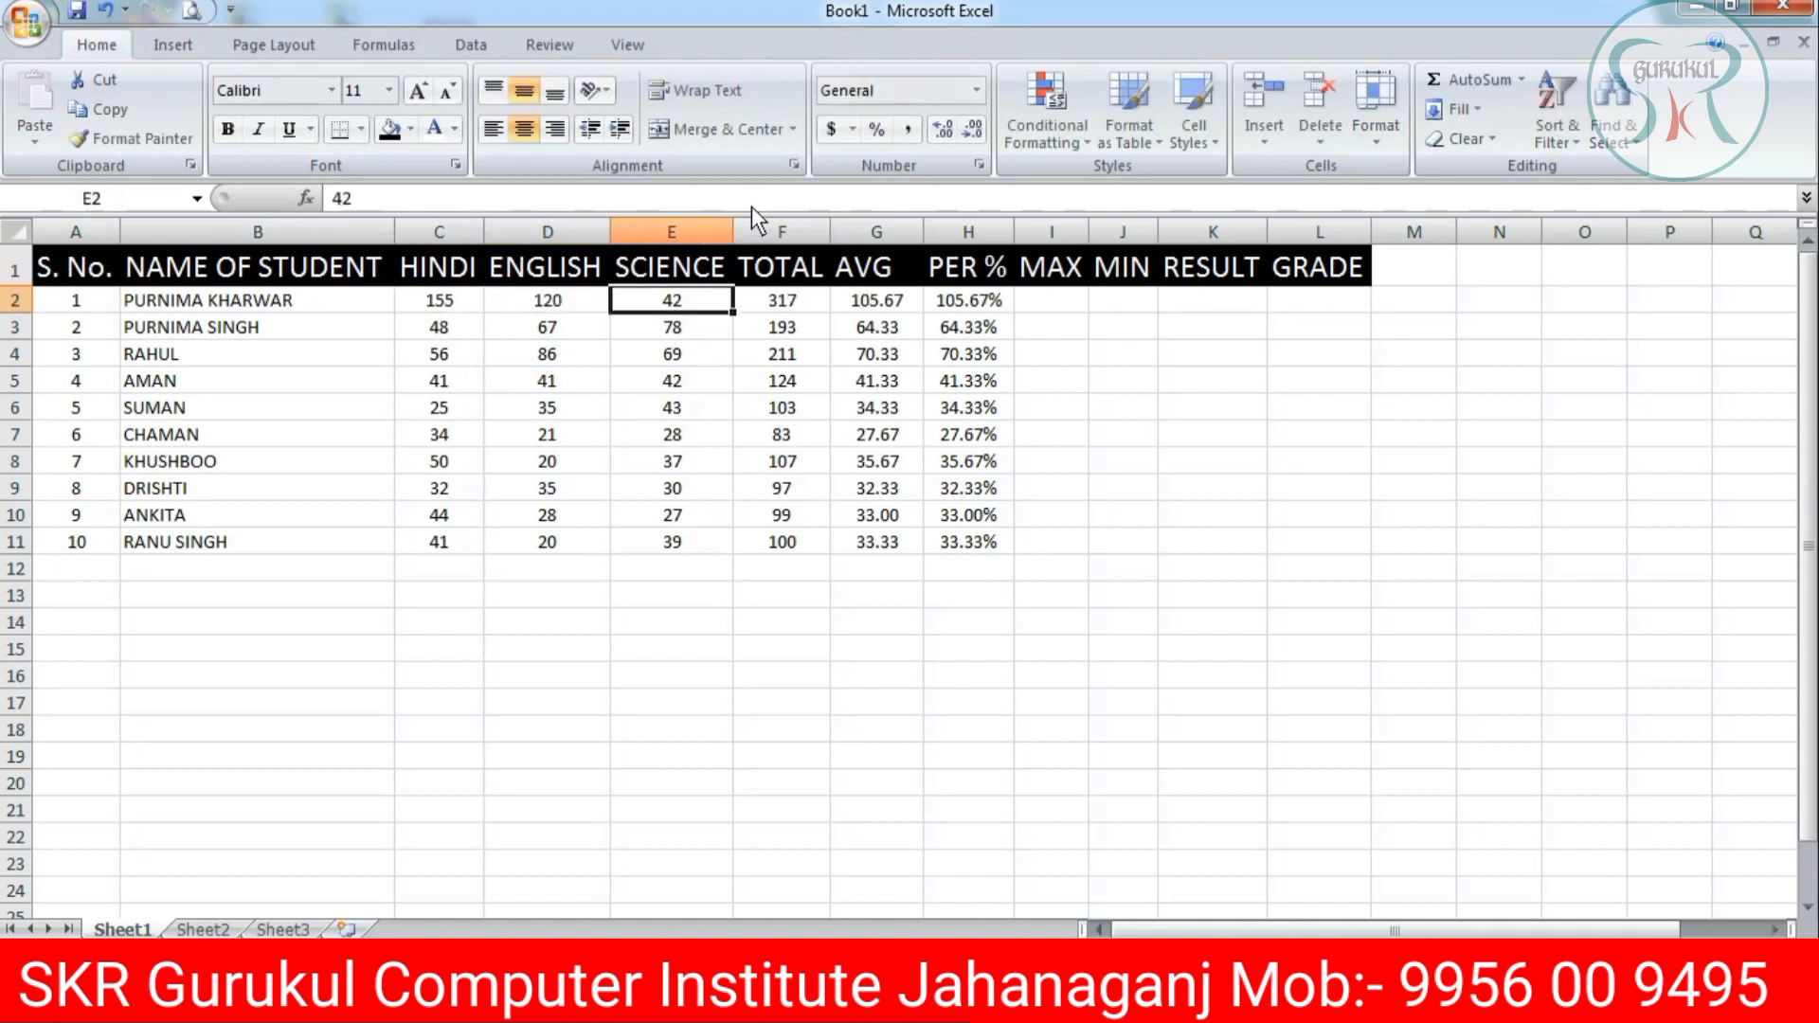
type("198")
key("Return")
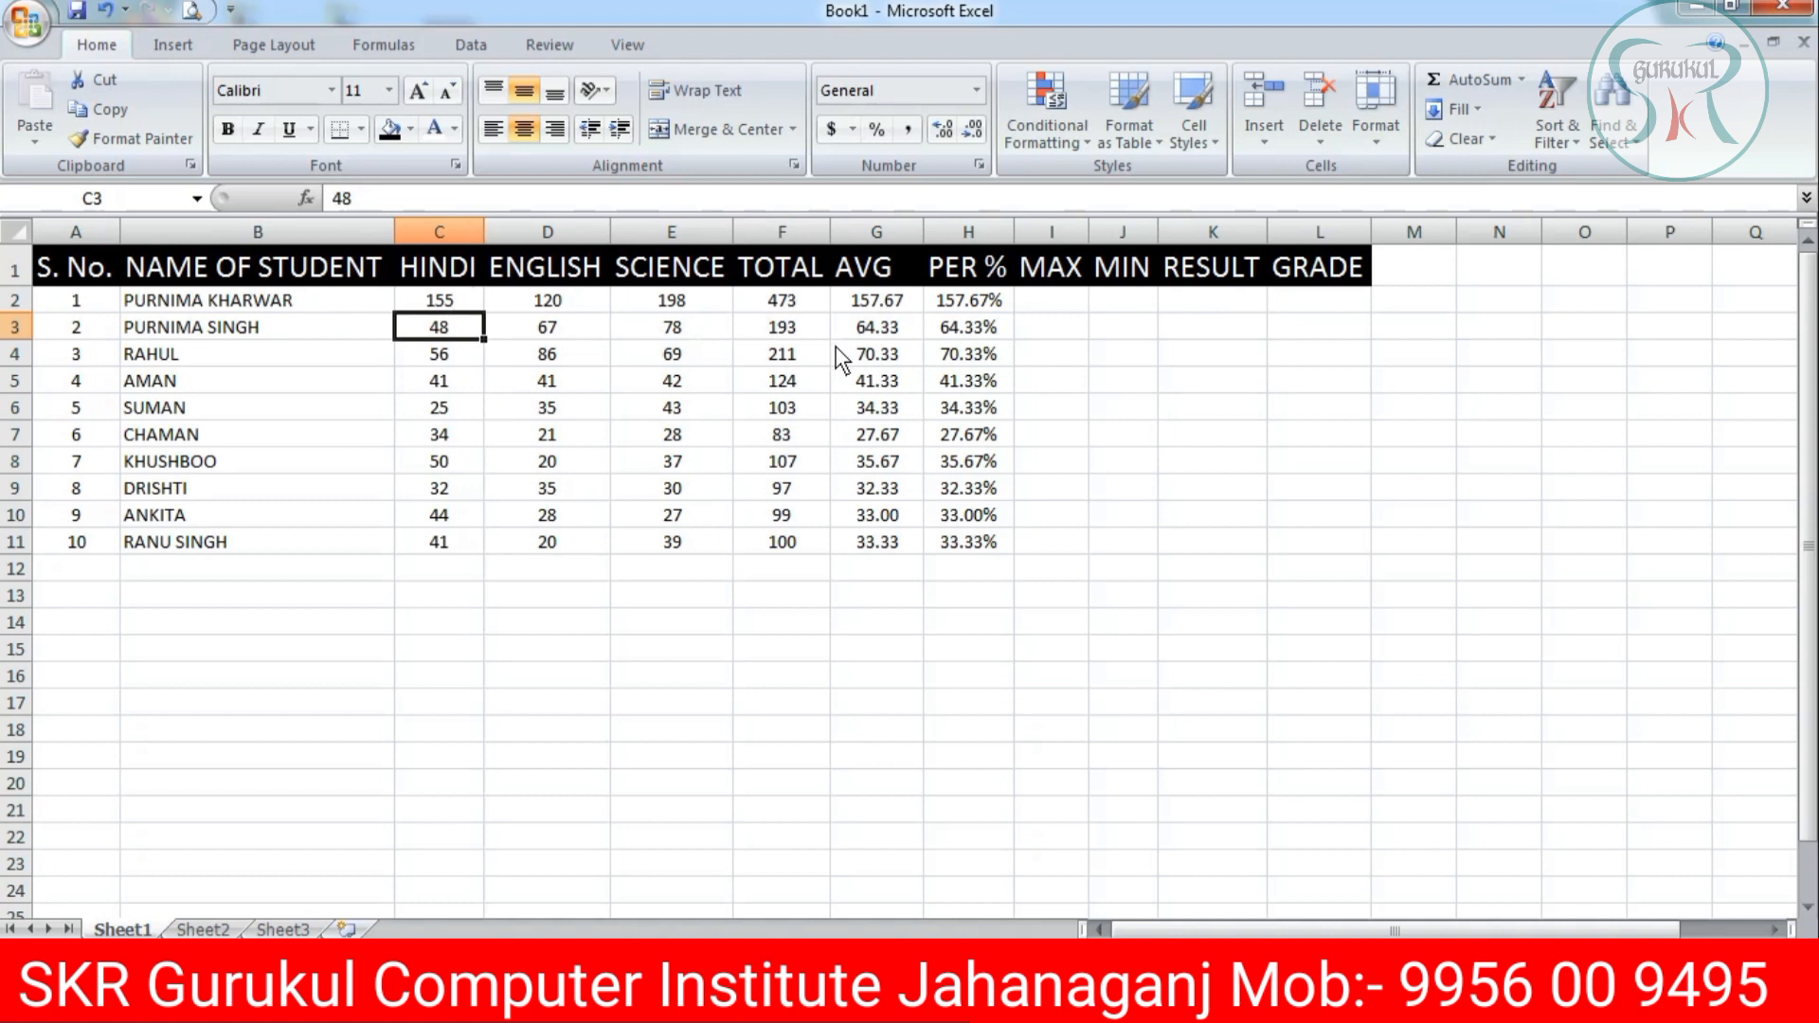
Change the percentage formula in H2 to =F2/600, and select the first student's MAX cell, I2.
left_click(866, 303)
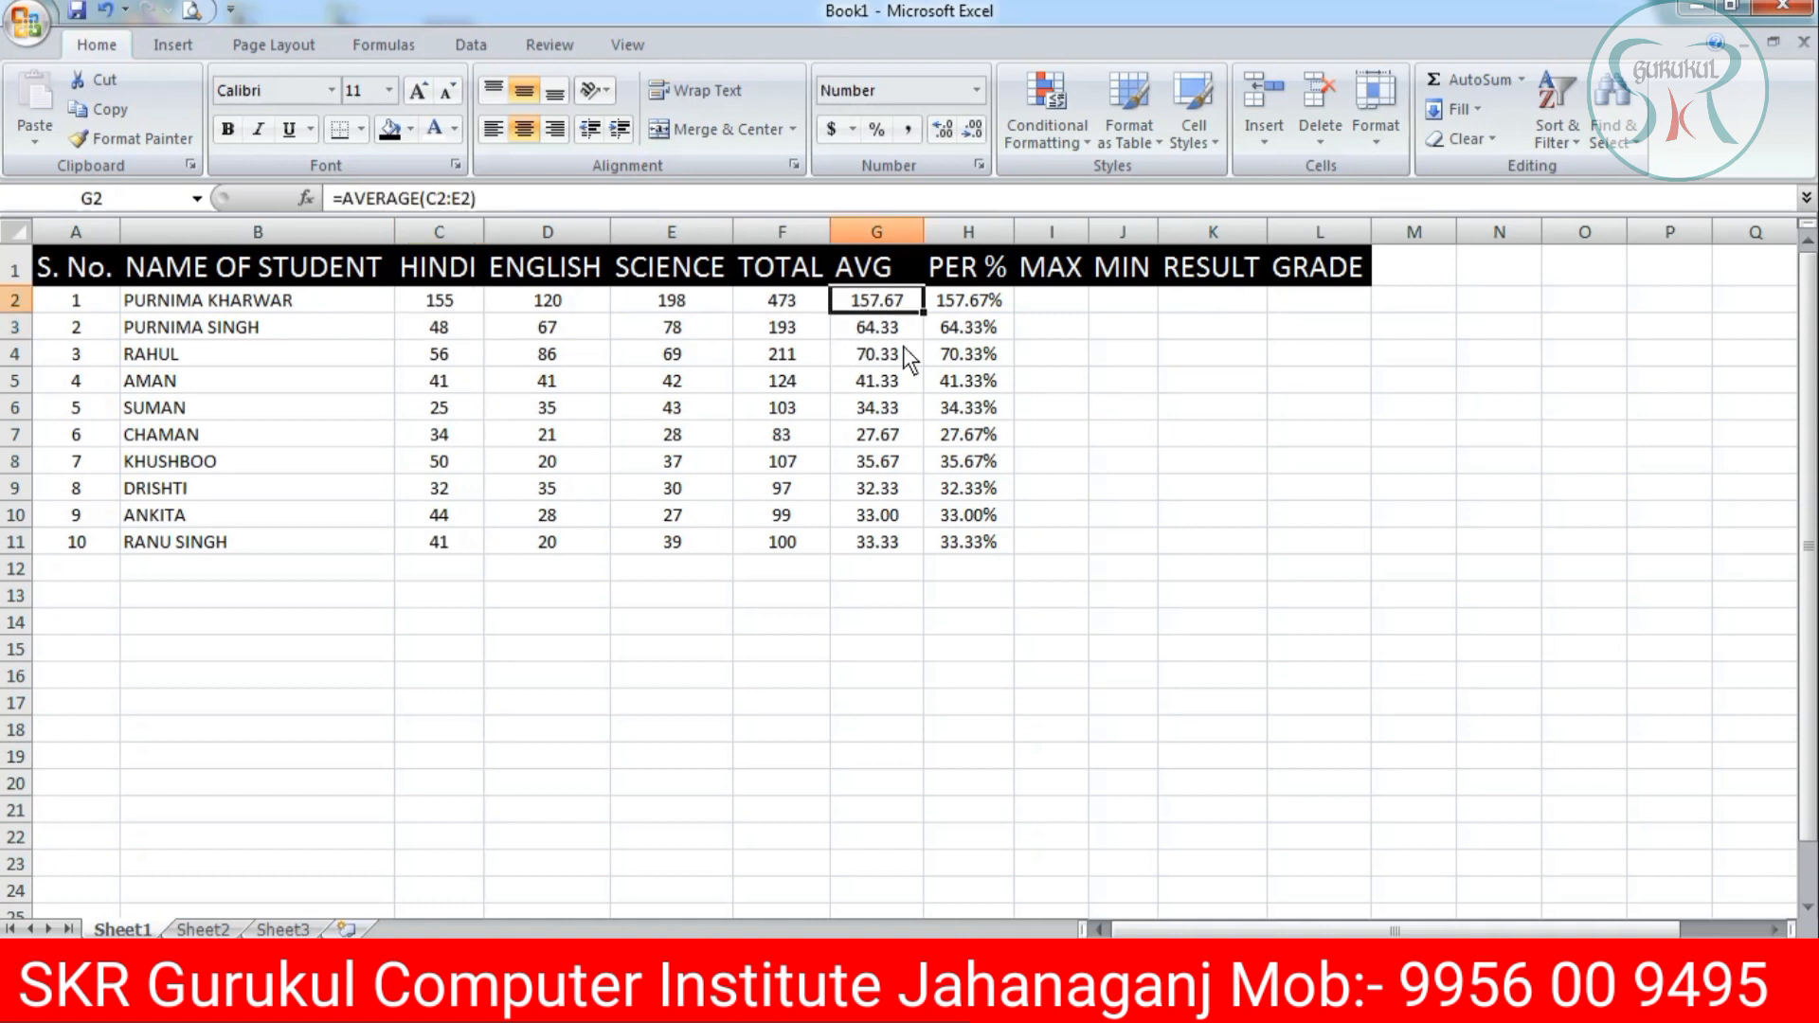
left_click(961, 305)
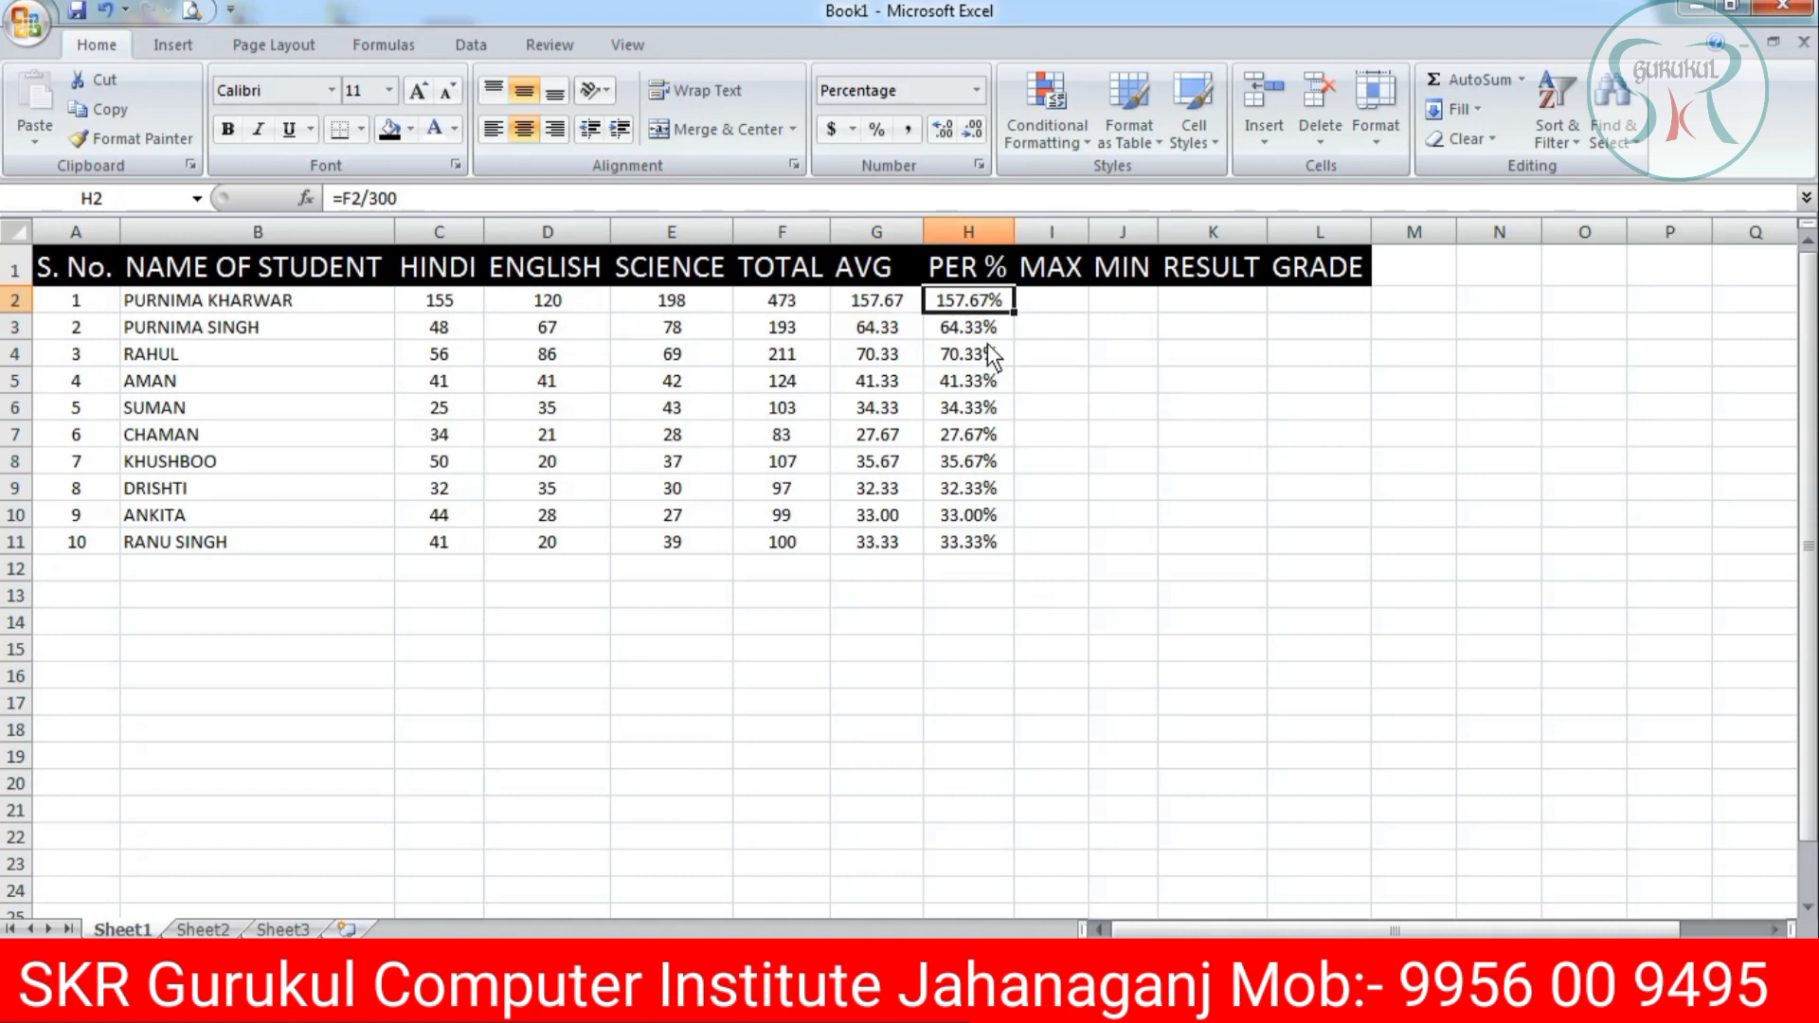
key("F2")
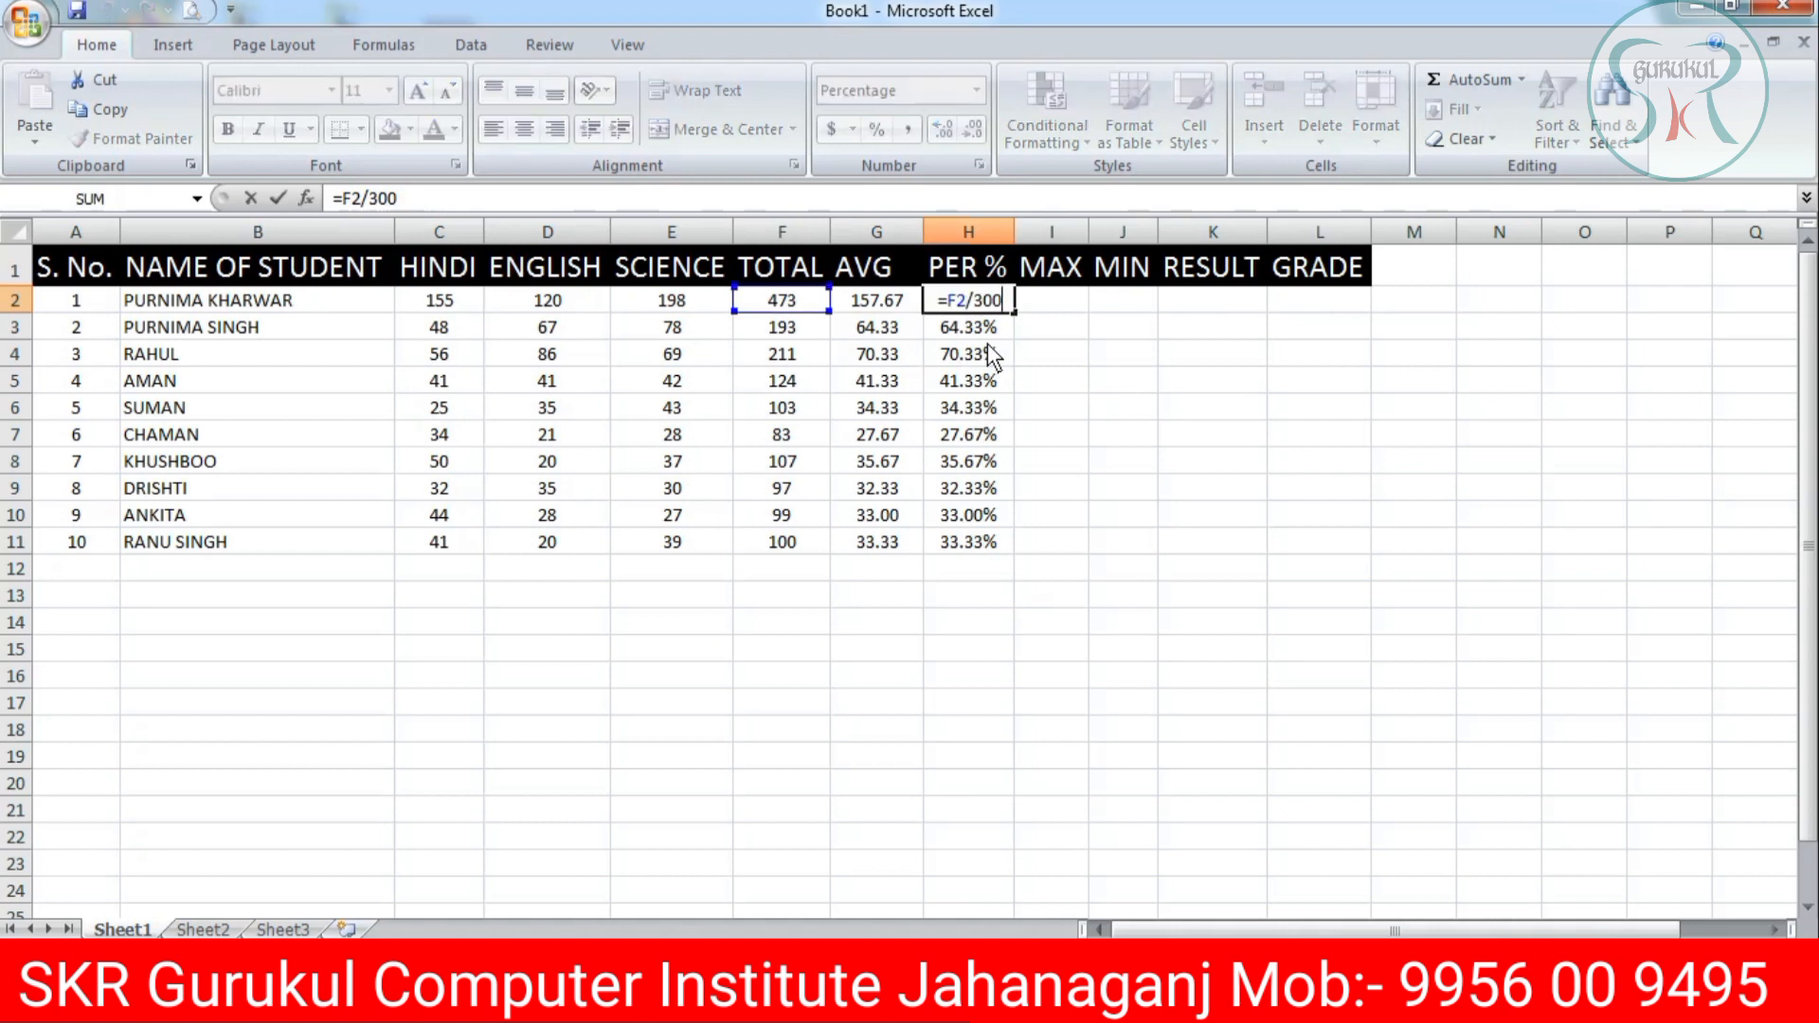
key("BackSpace")
key("BackSpace")
key("BackSpace")
type("600")
key("Return")
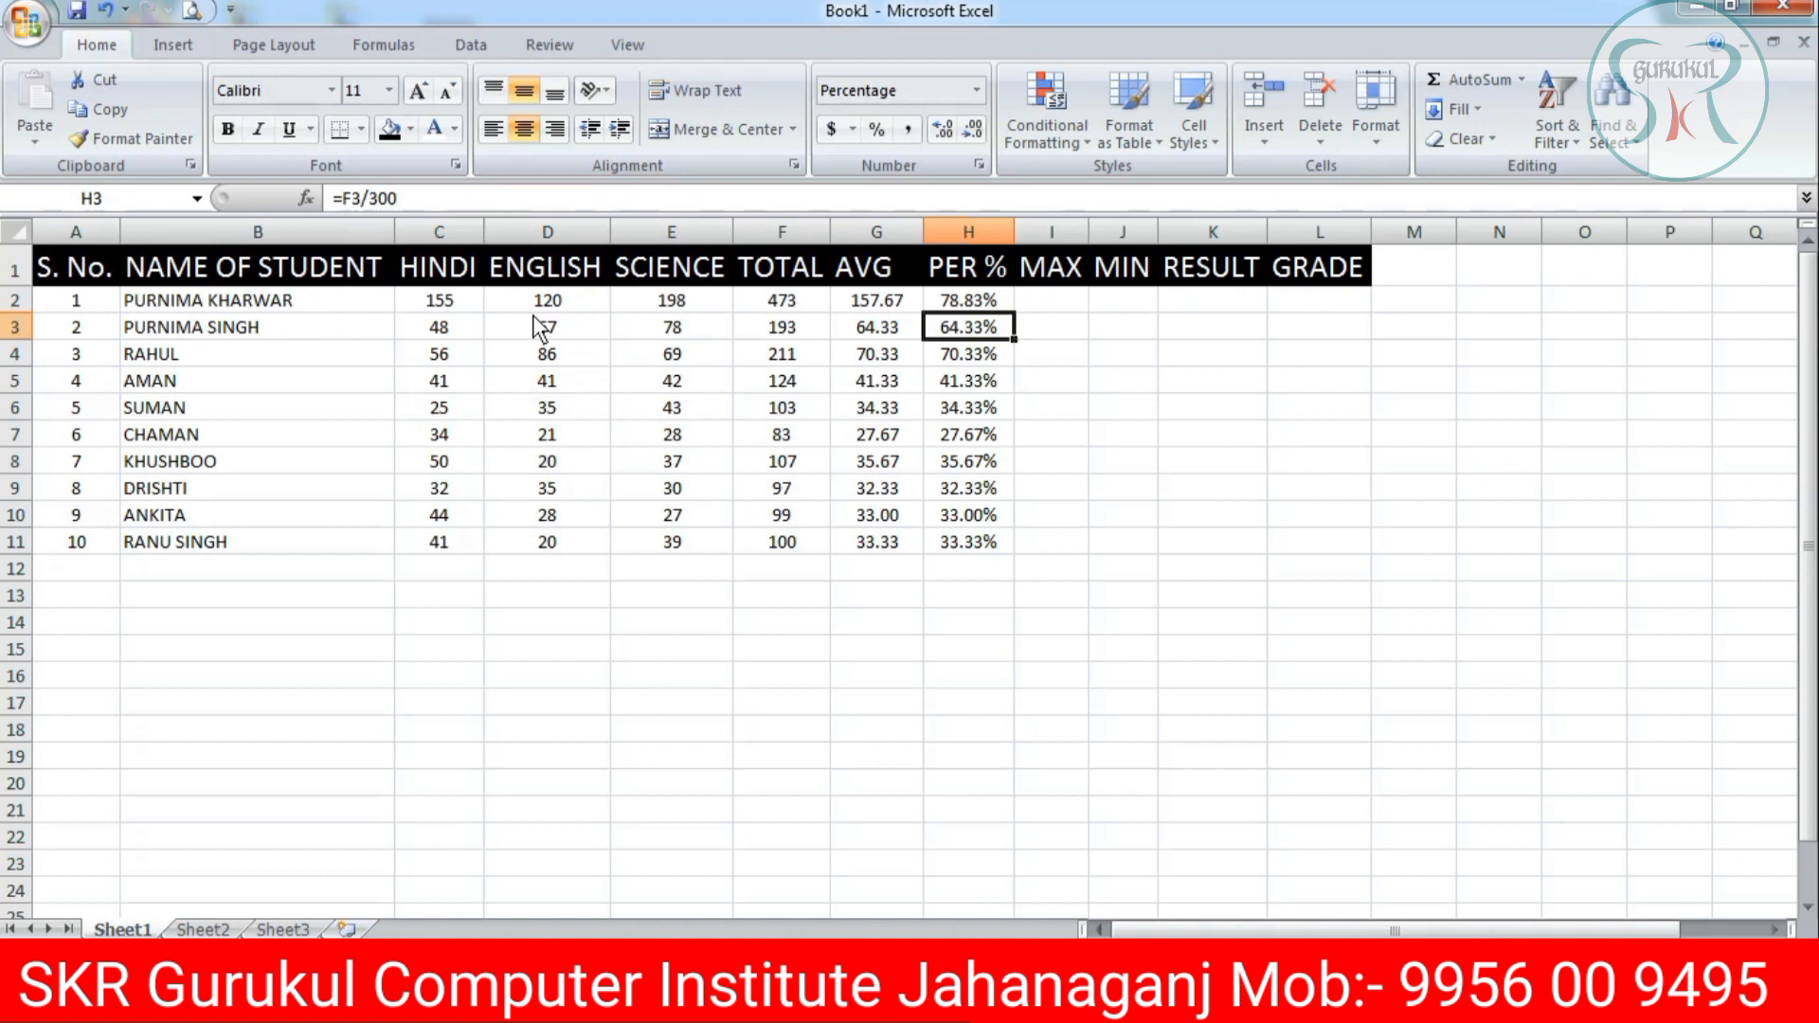
key("Up")
key("Right")
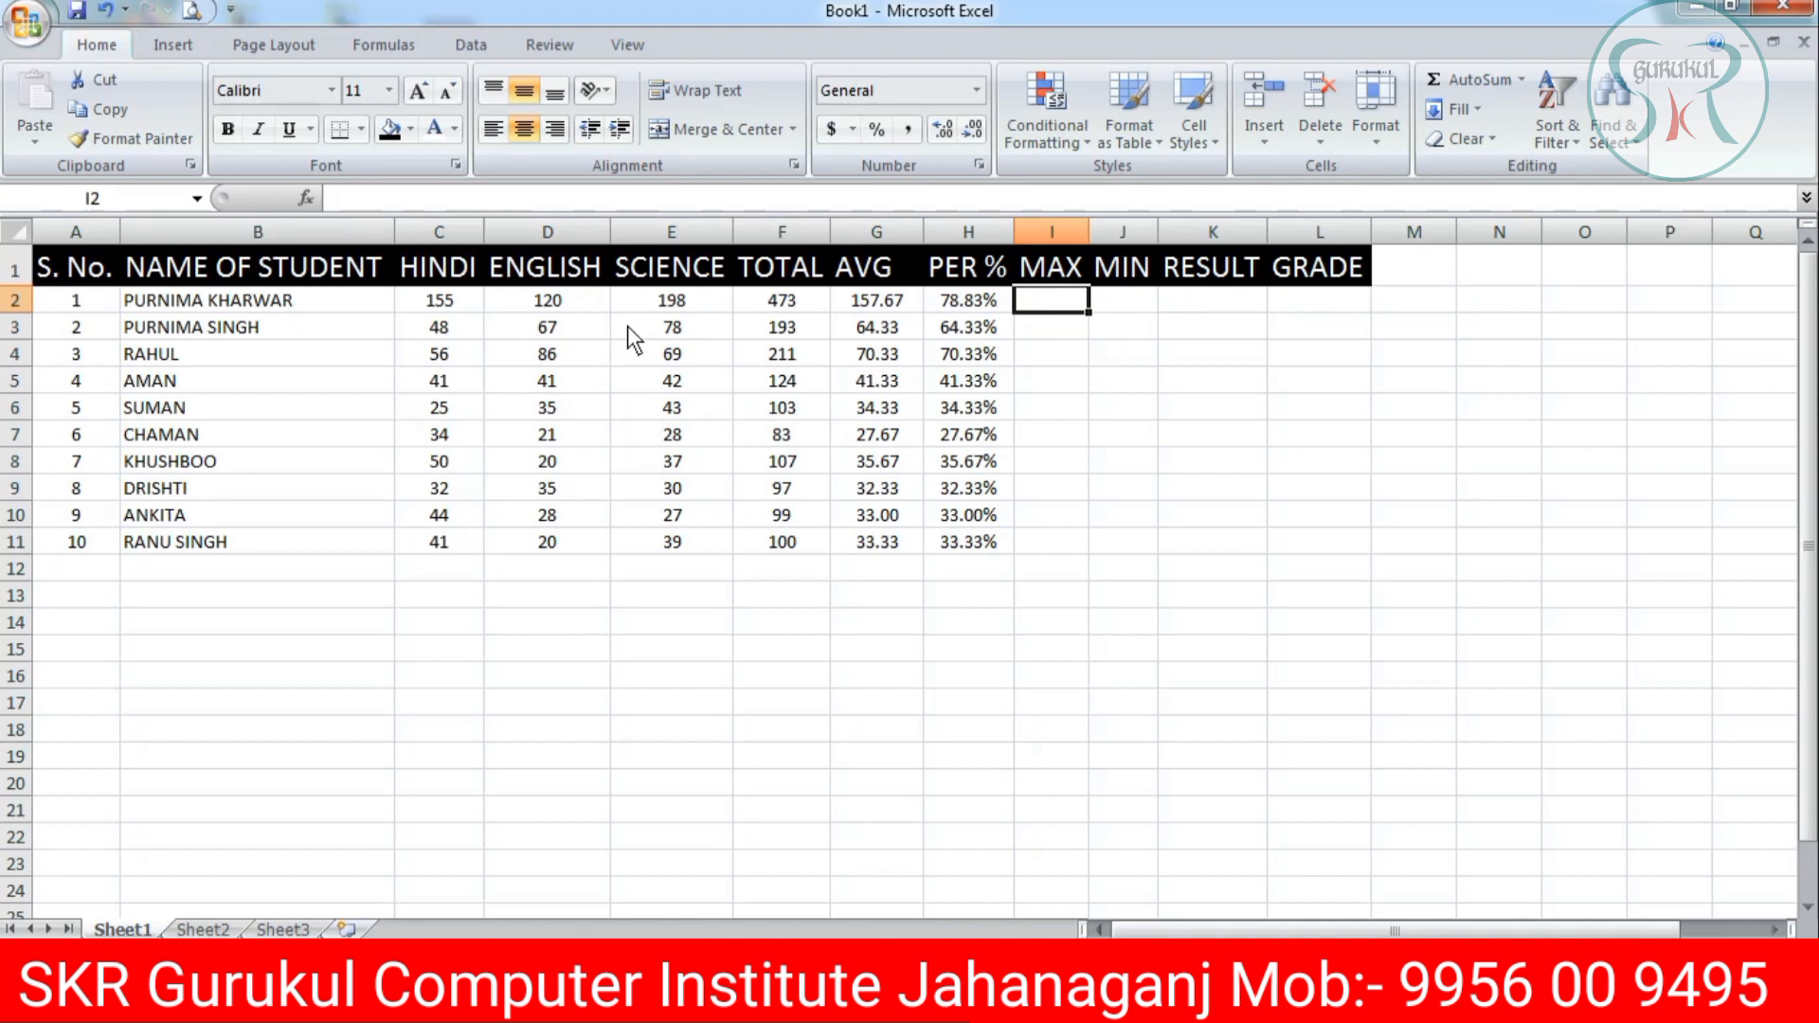
Calculate the first student's highest mark in I2 with the formula =MAX(C2:E2).
type("=max")
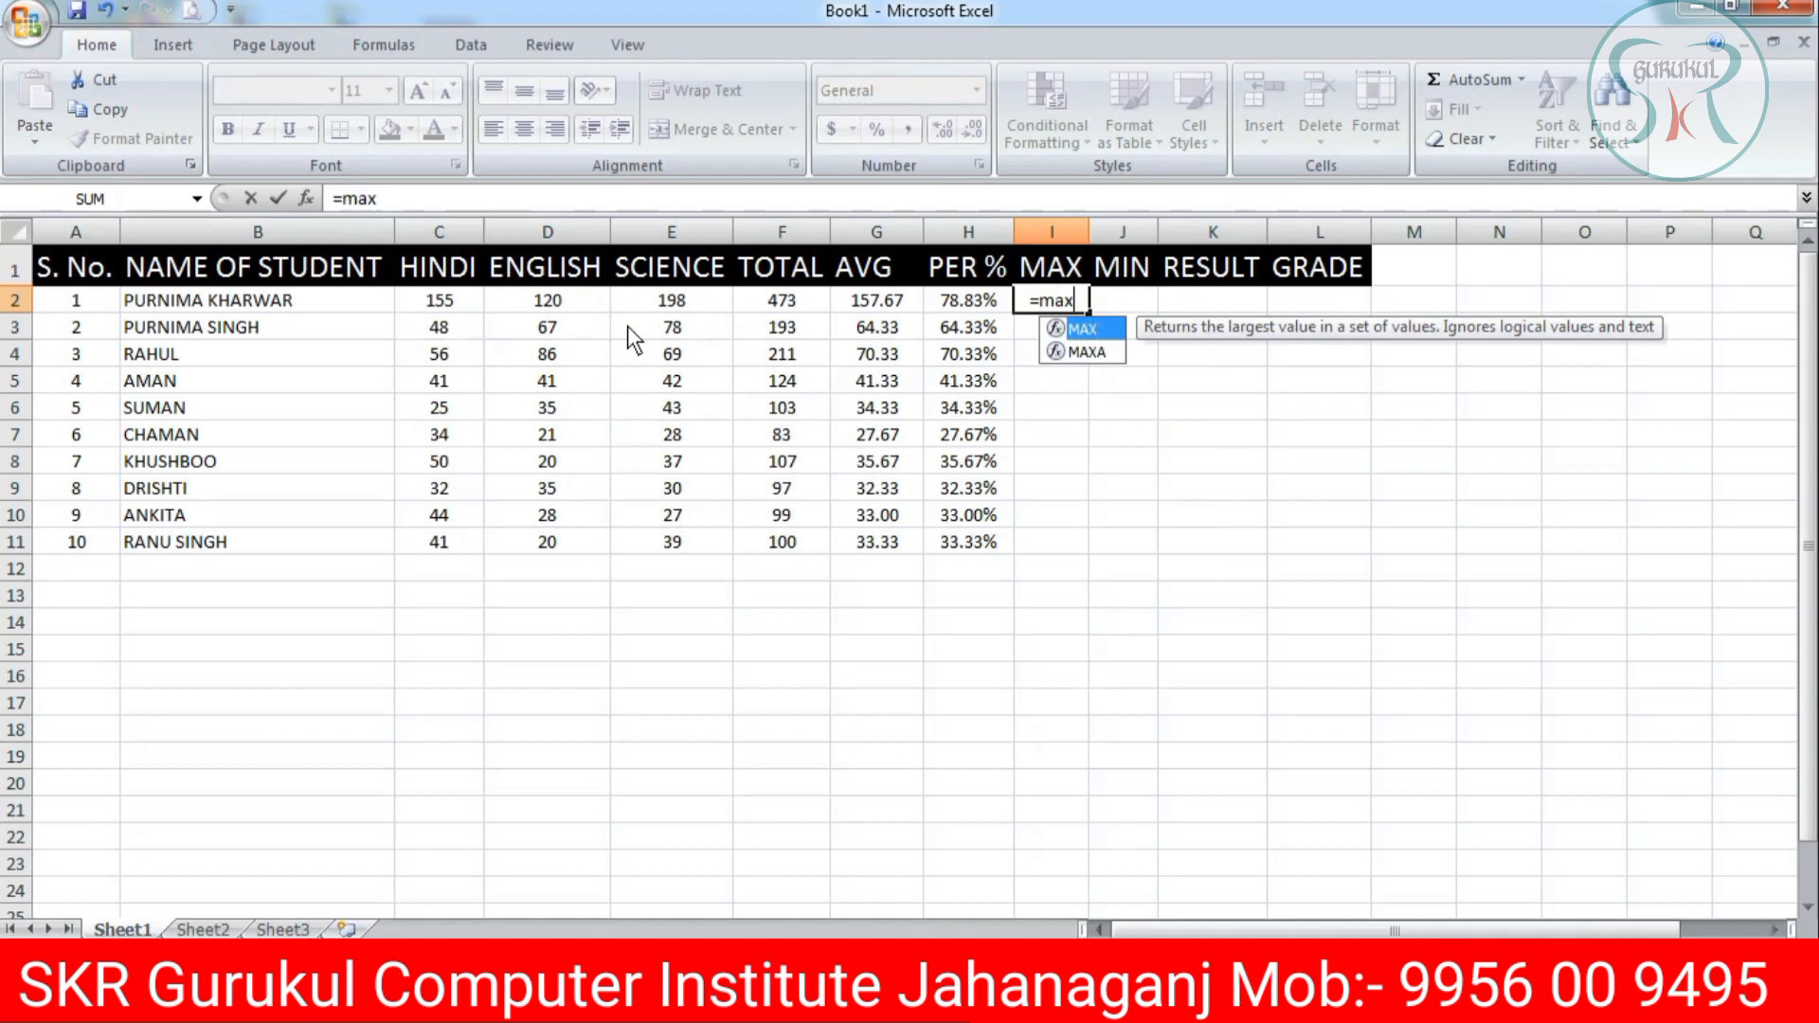
key("Tab")
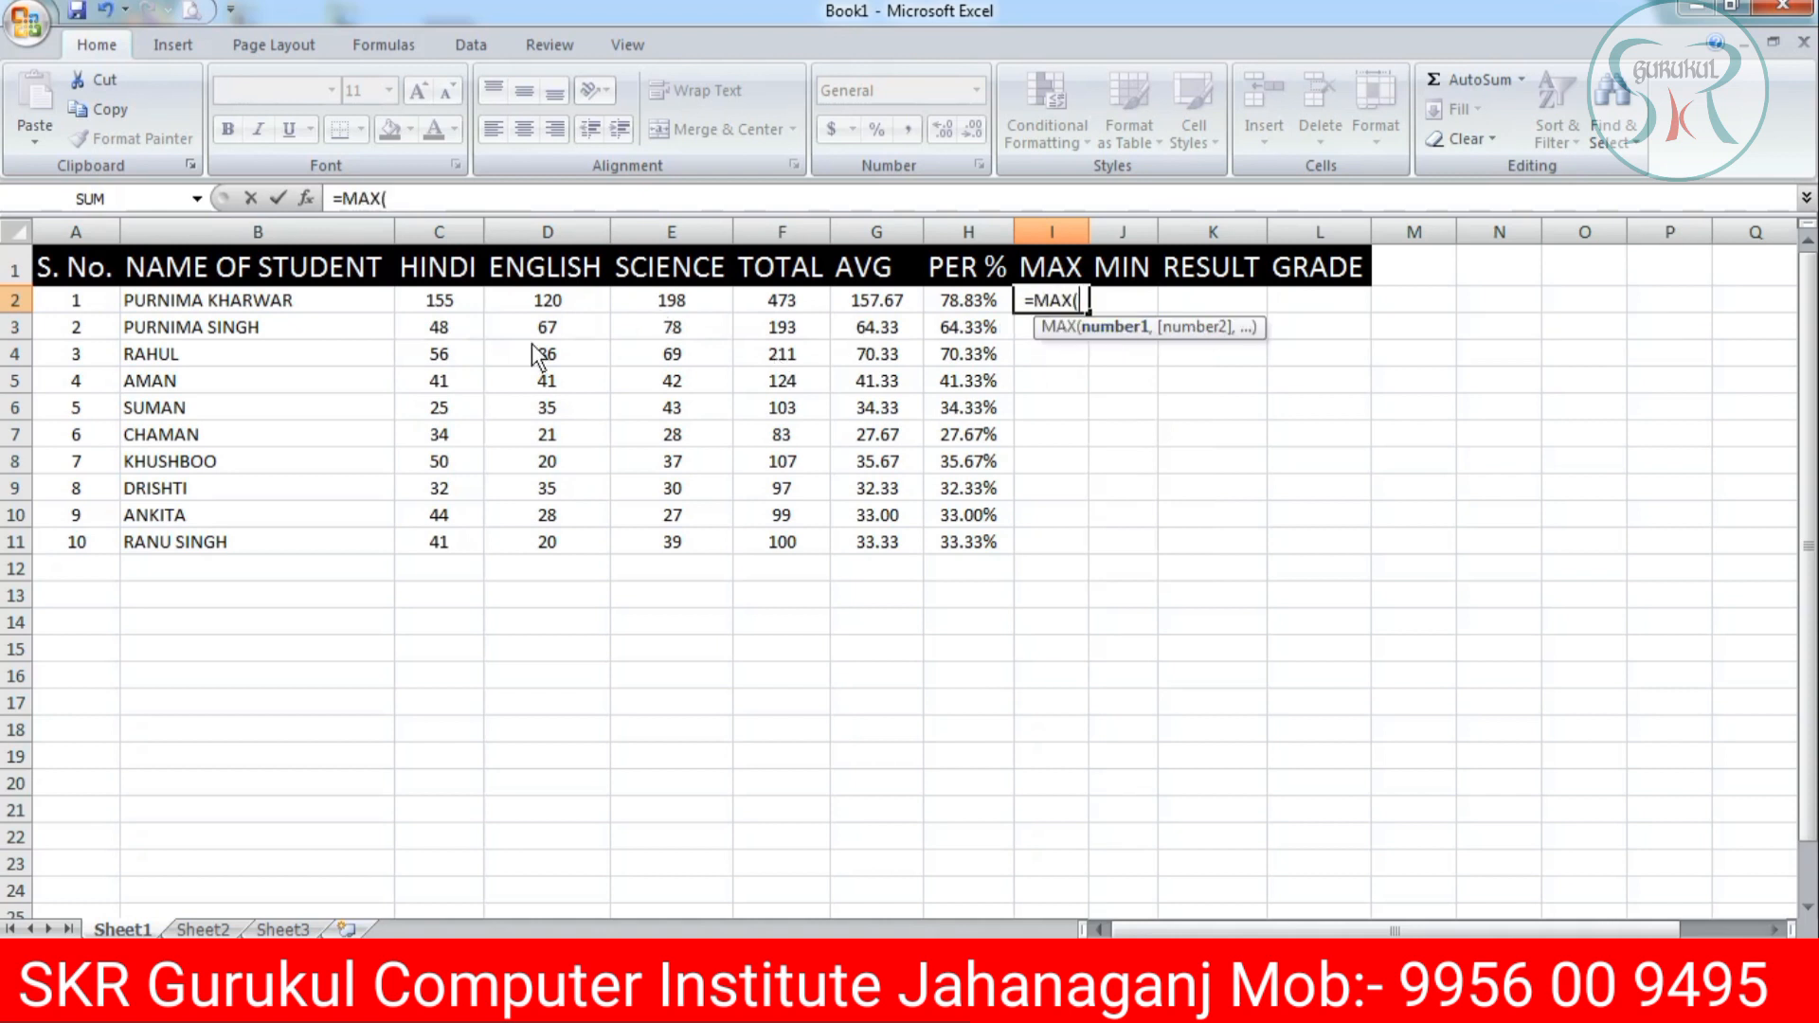
left_click_drag(443, 301, 684, 296)
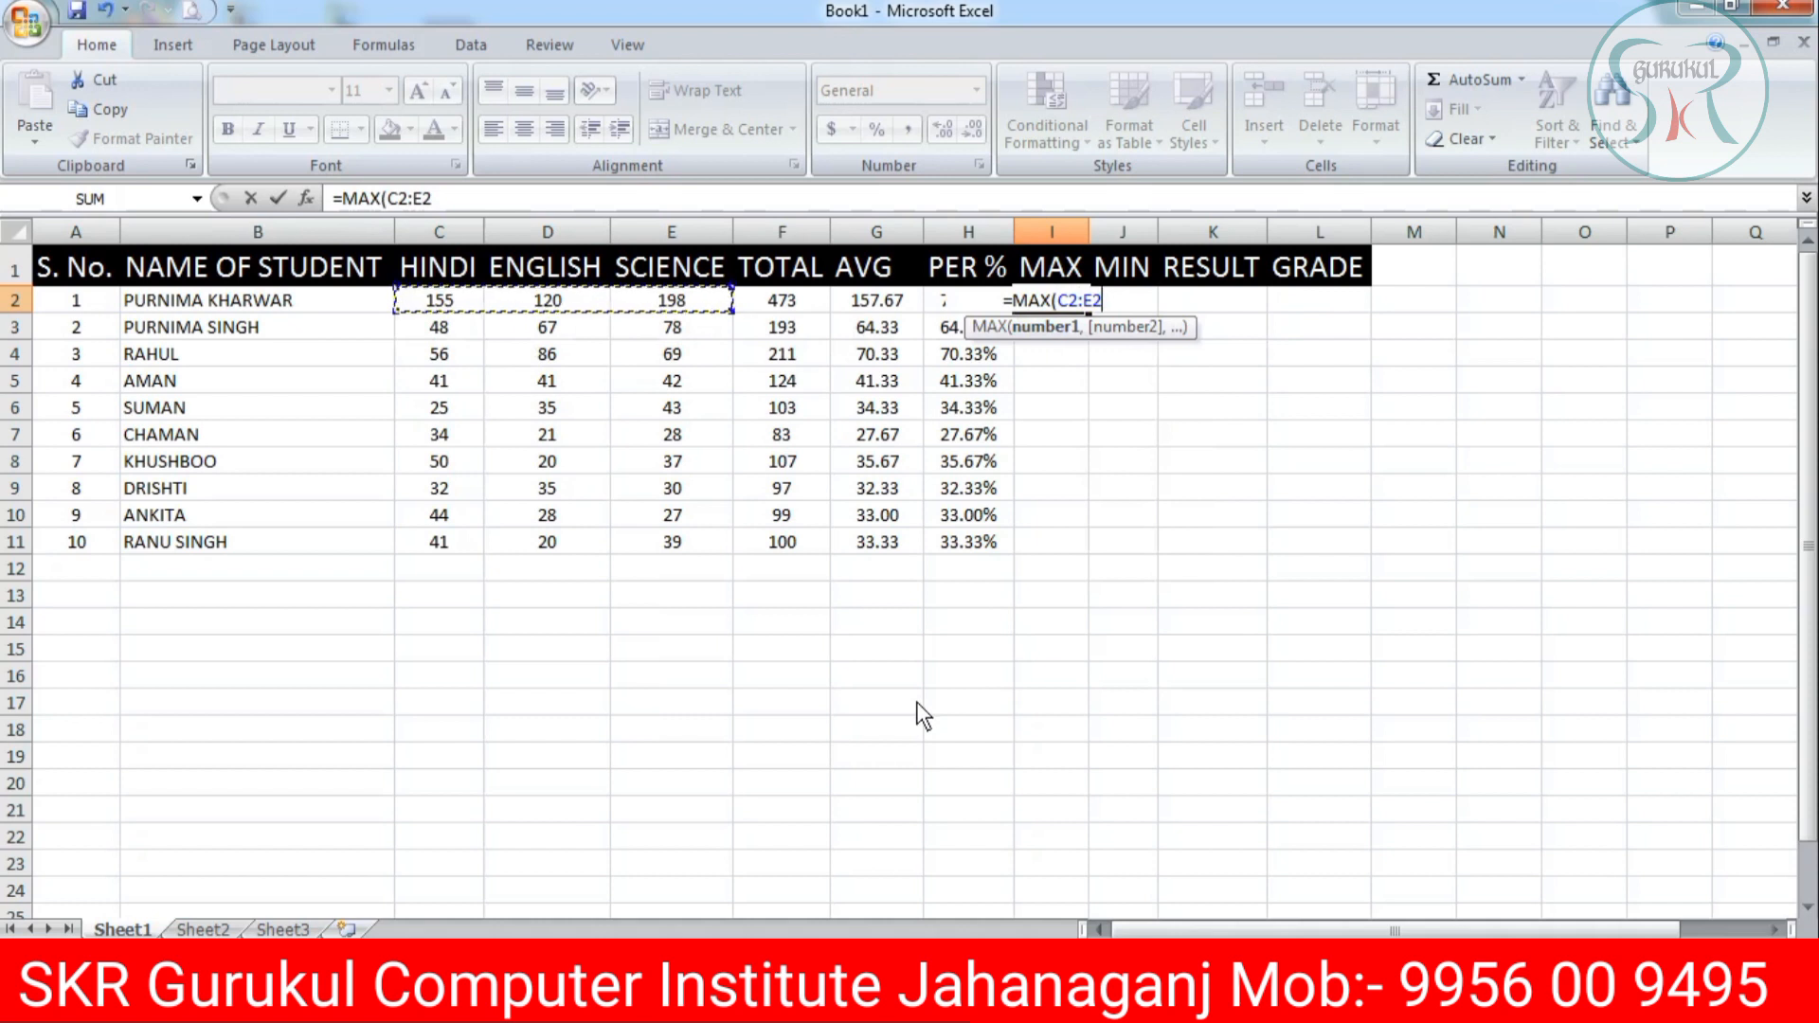
type(")")
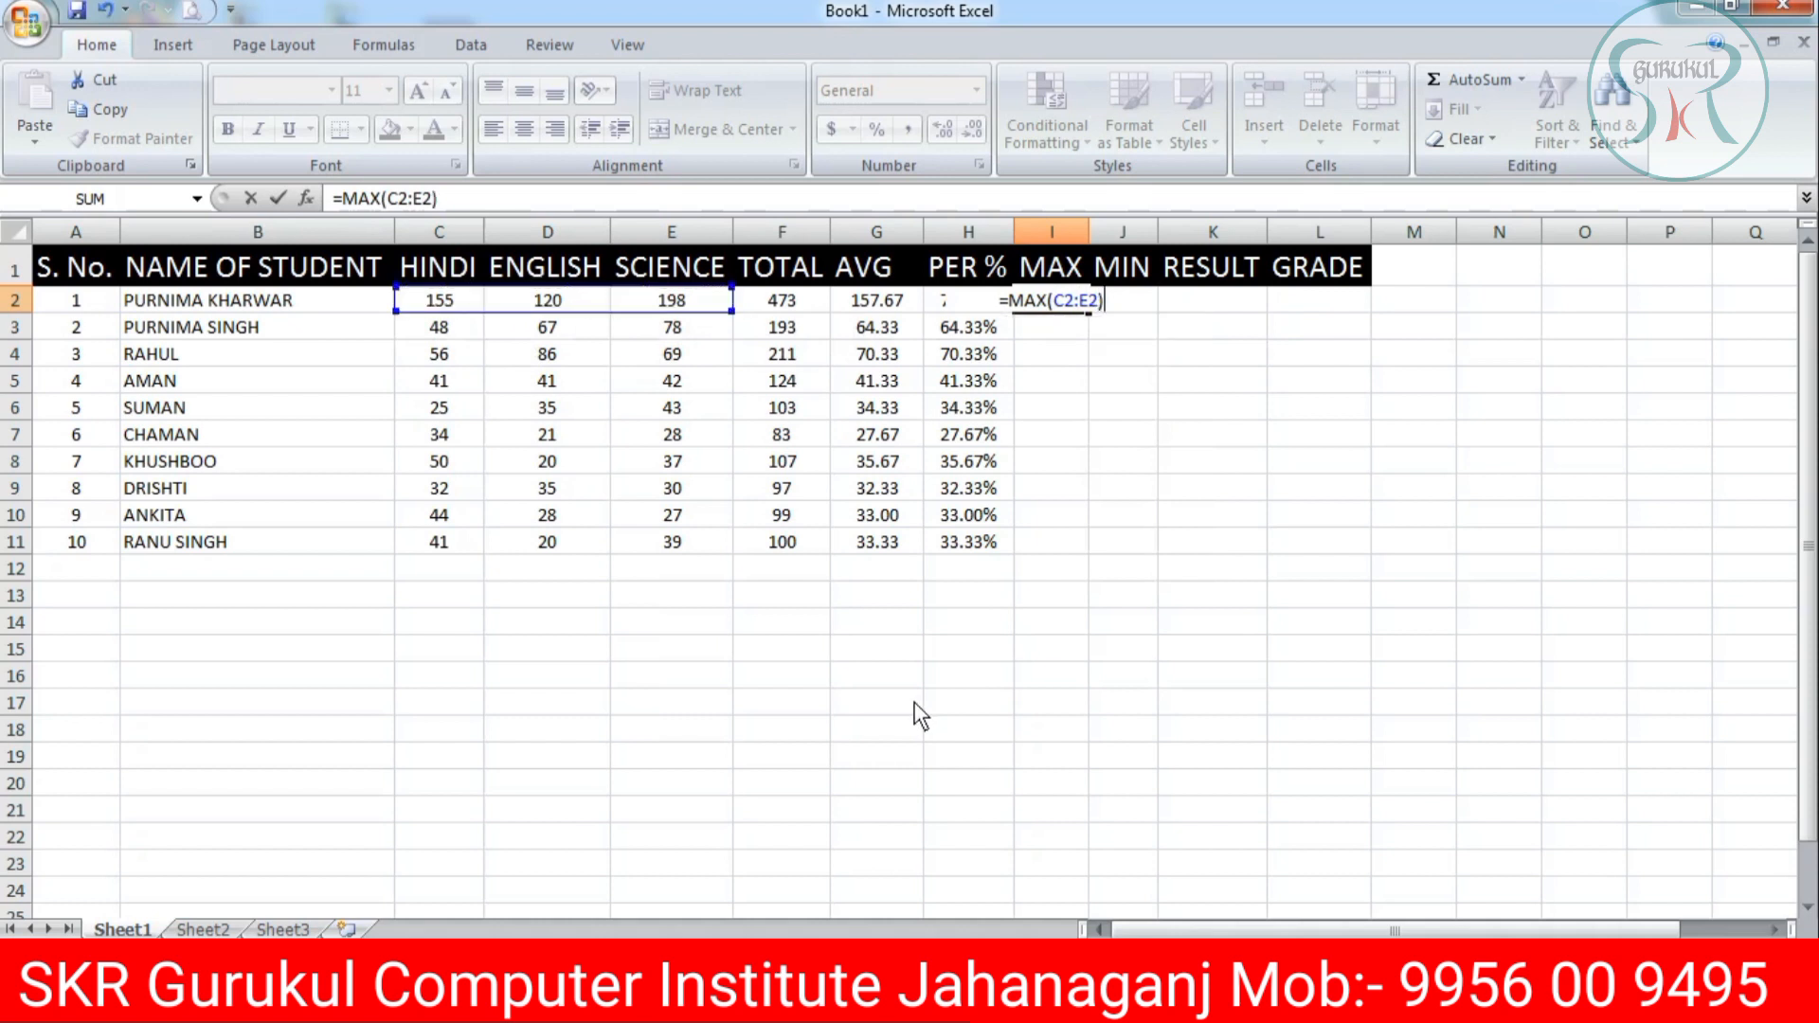
key("Return")
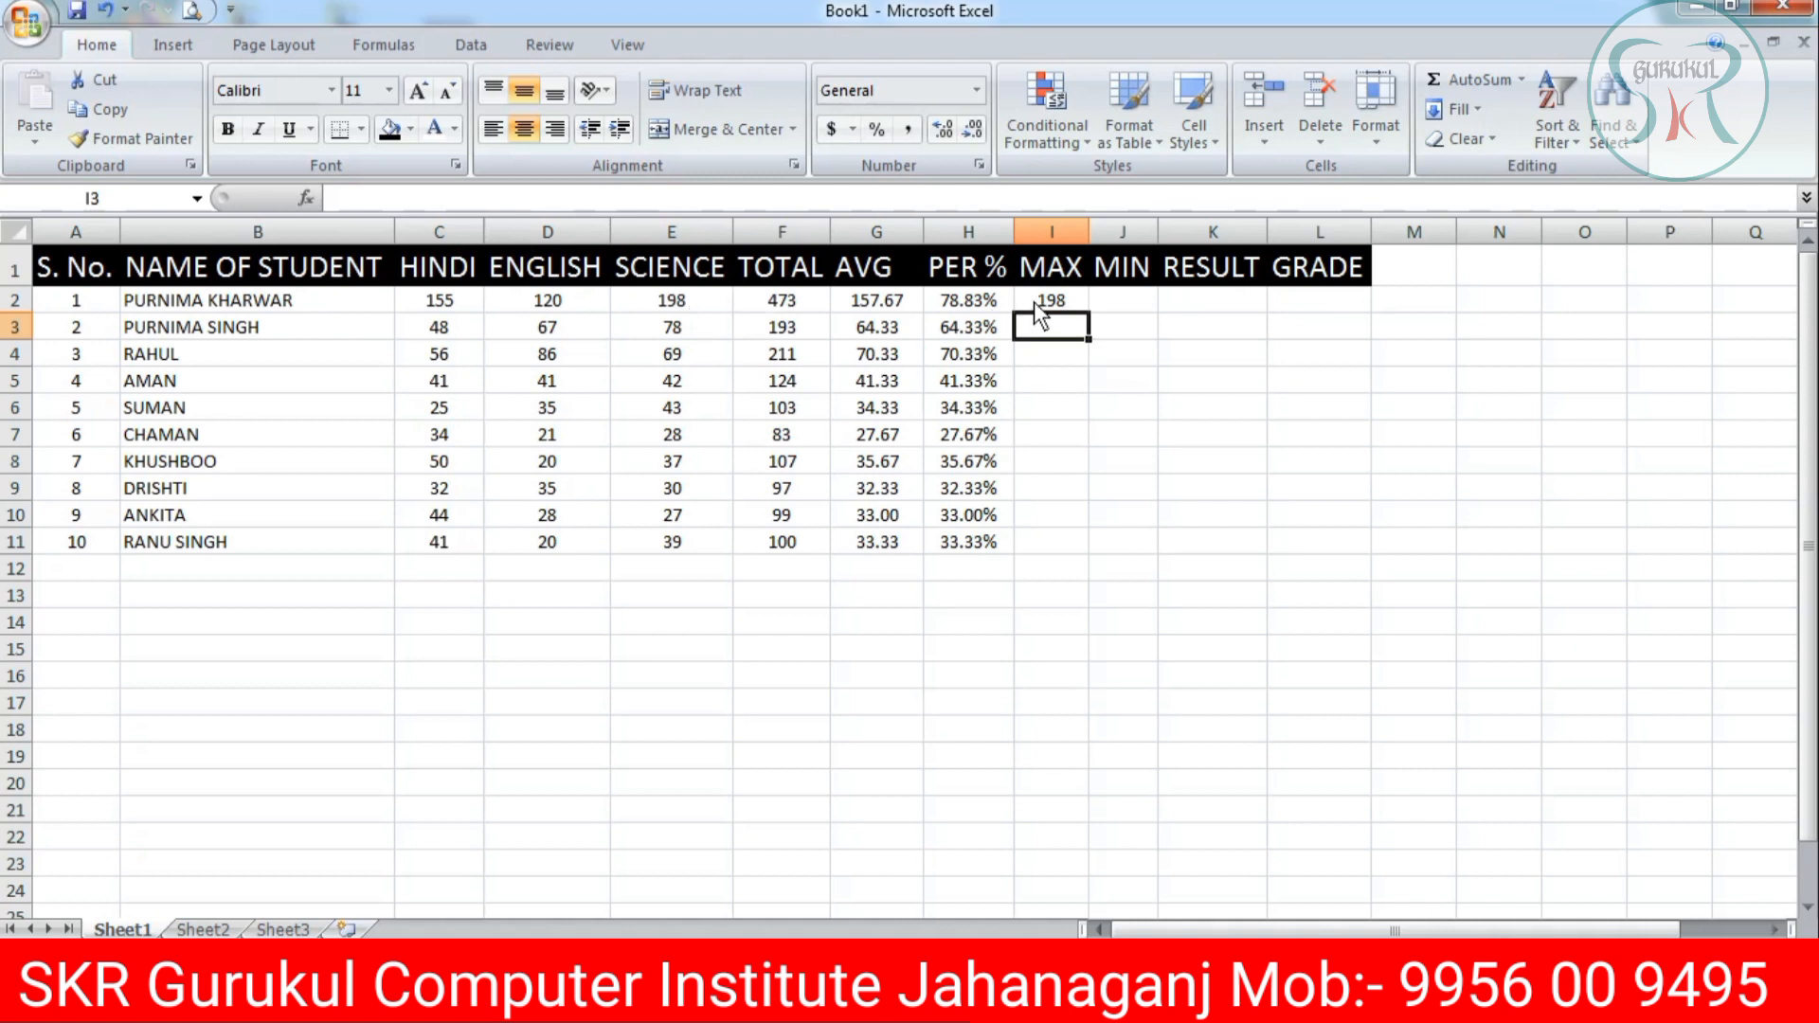
Calculate the first student's lowest mark in J2 with the formula =MIN(C2:E2).
left_click(1117, 300)
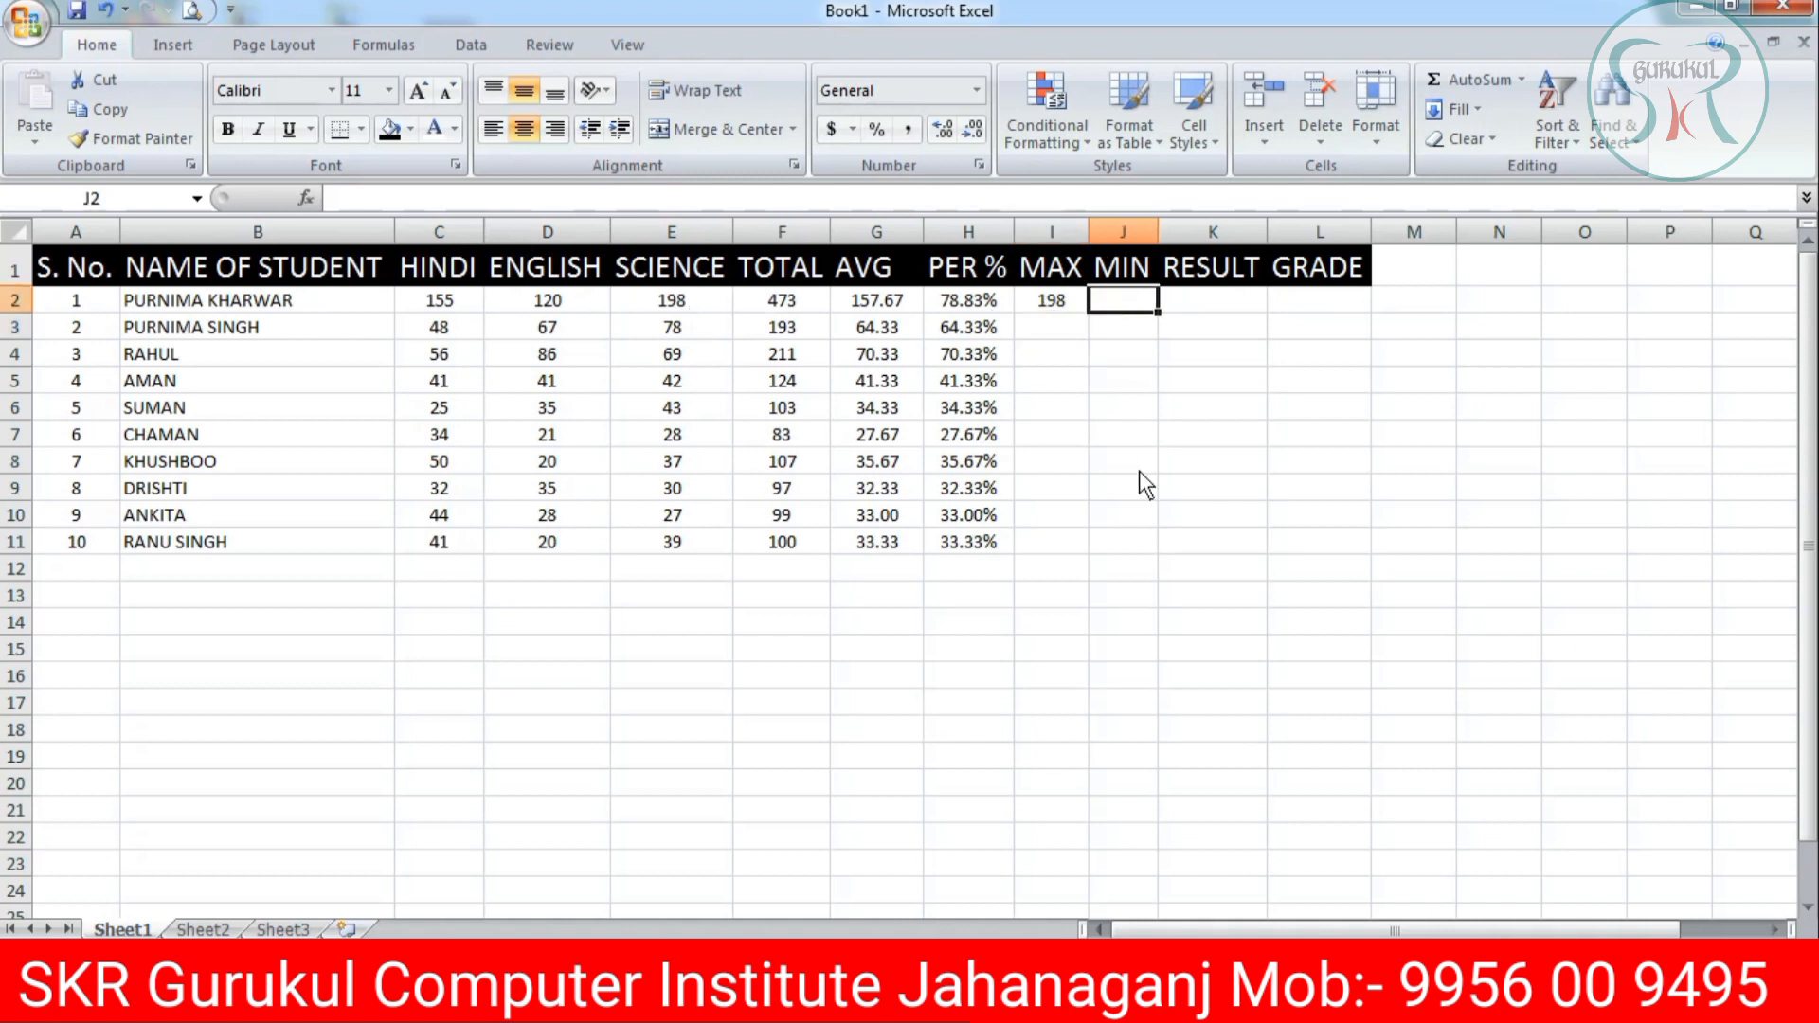
type("=")
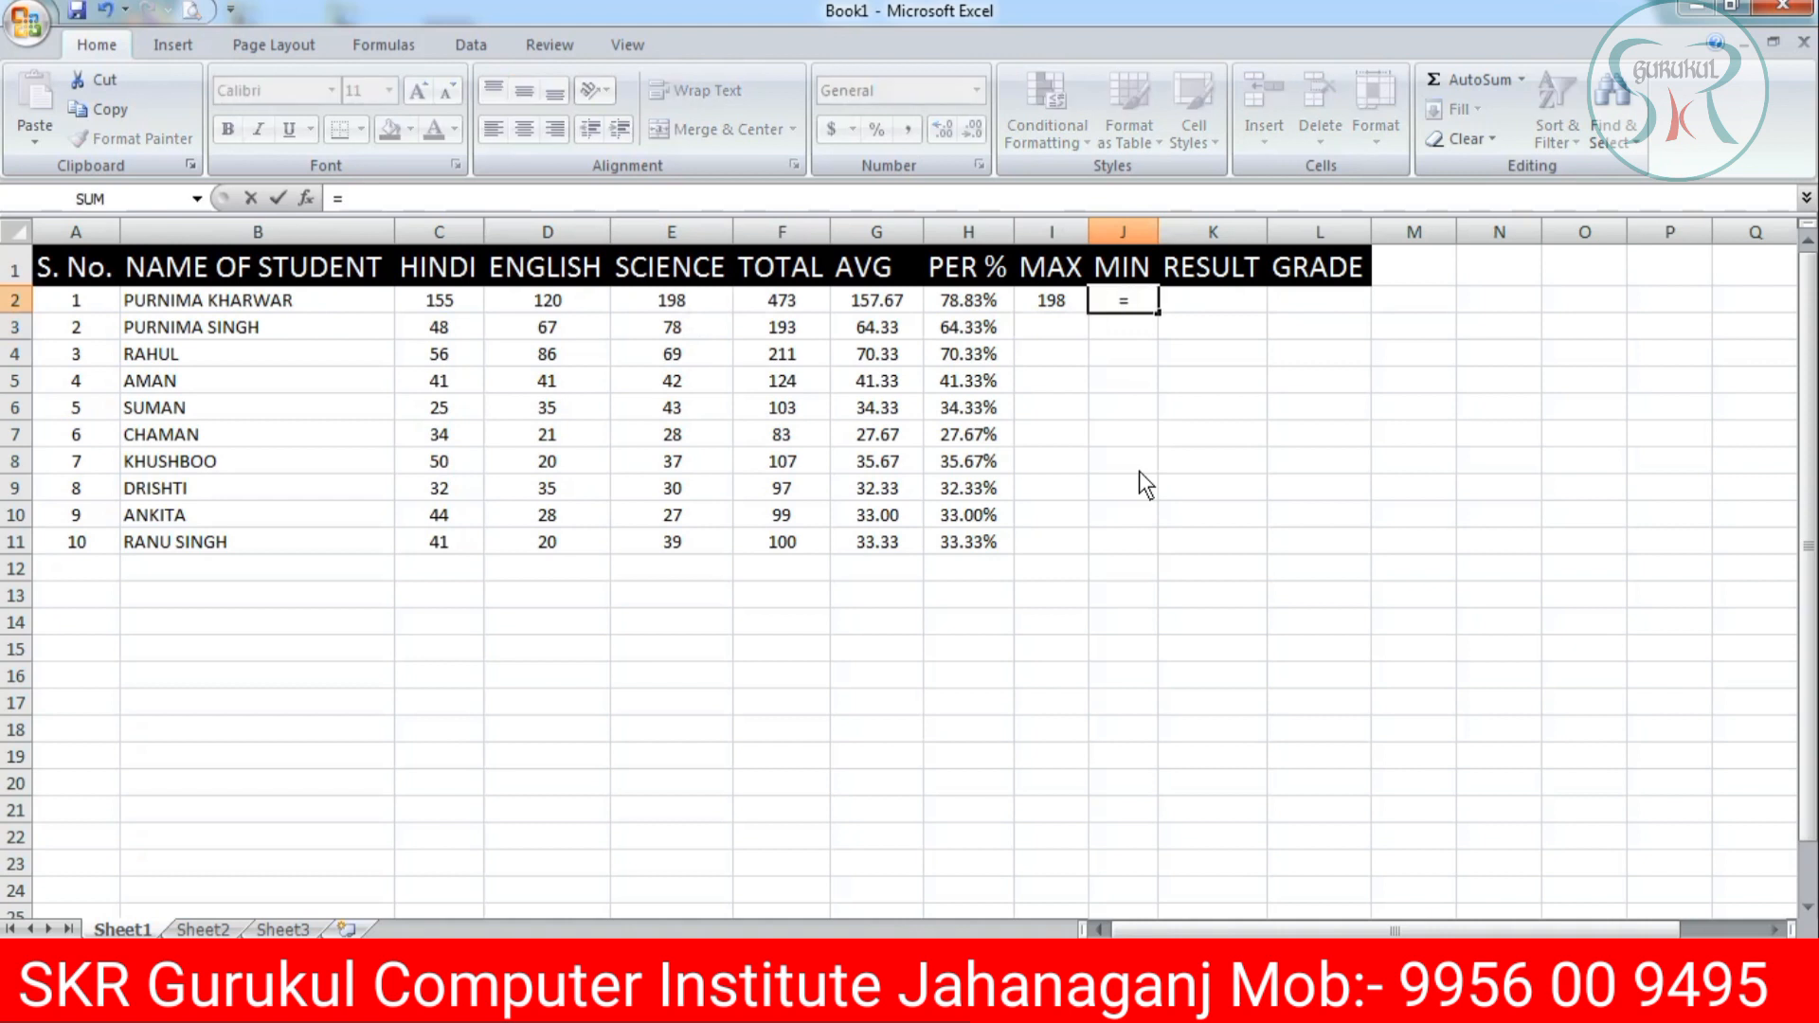
type("min")
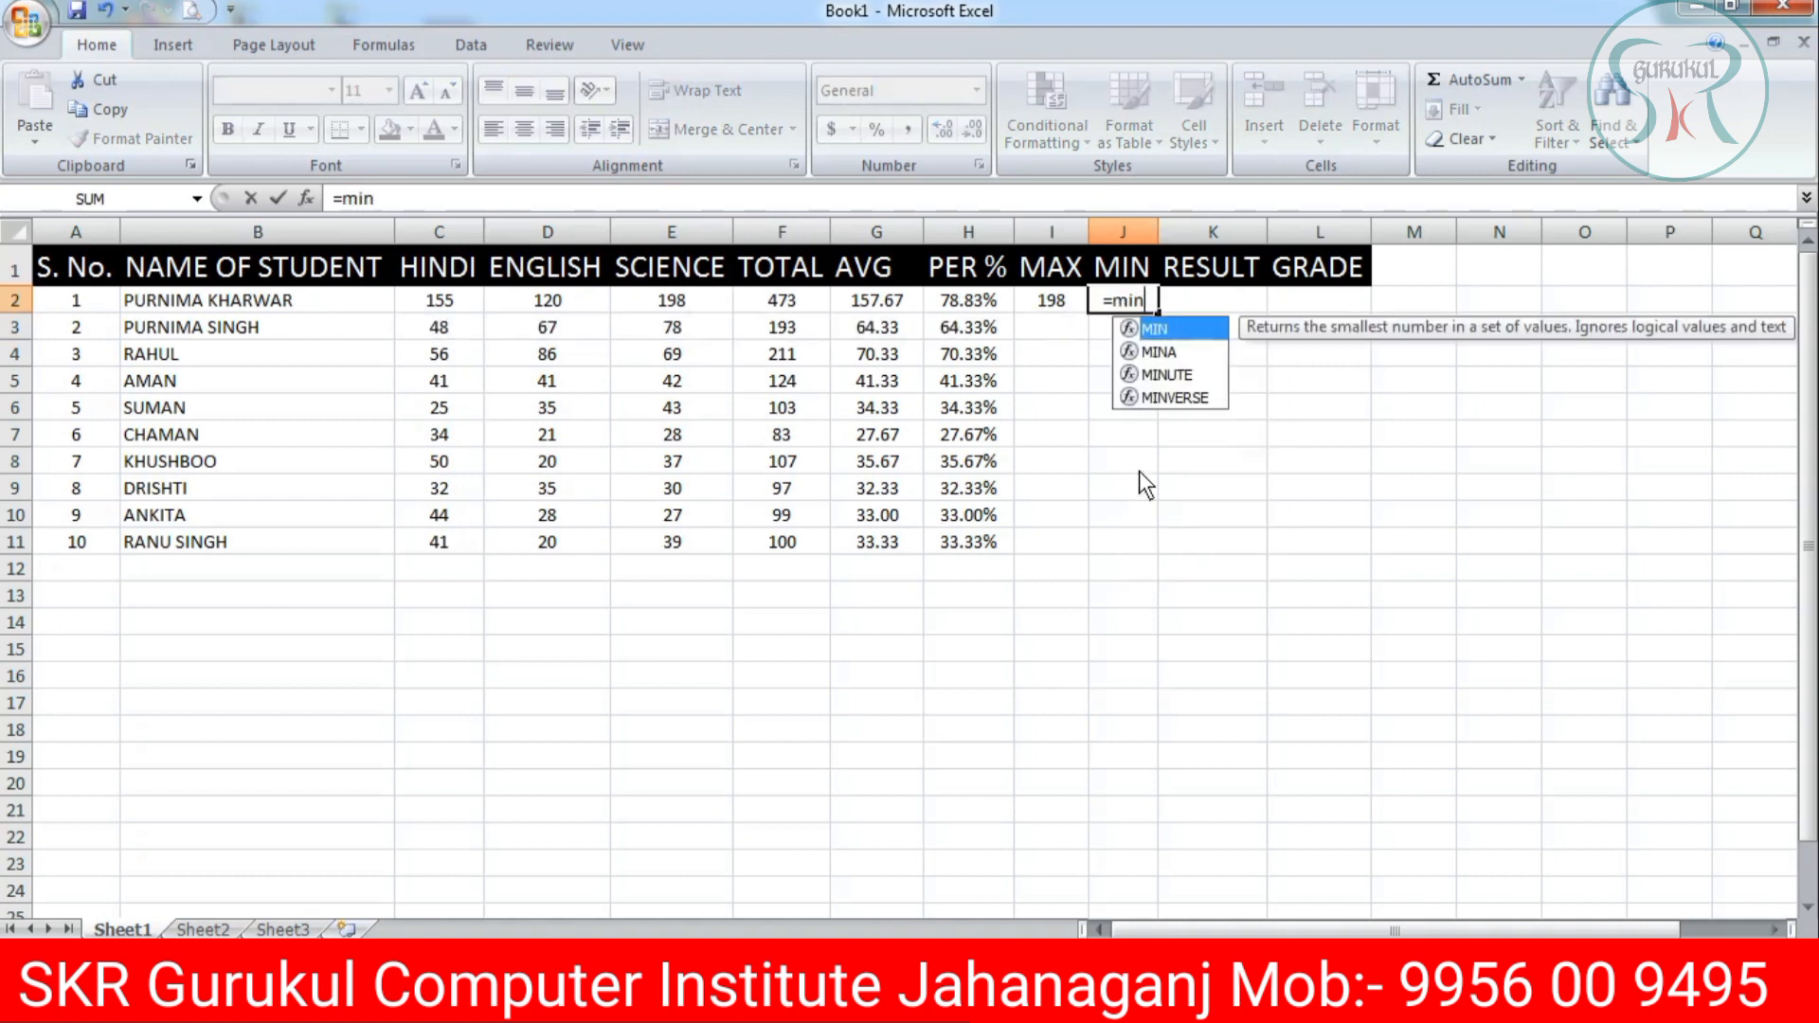
key("Tab")
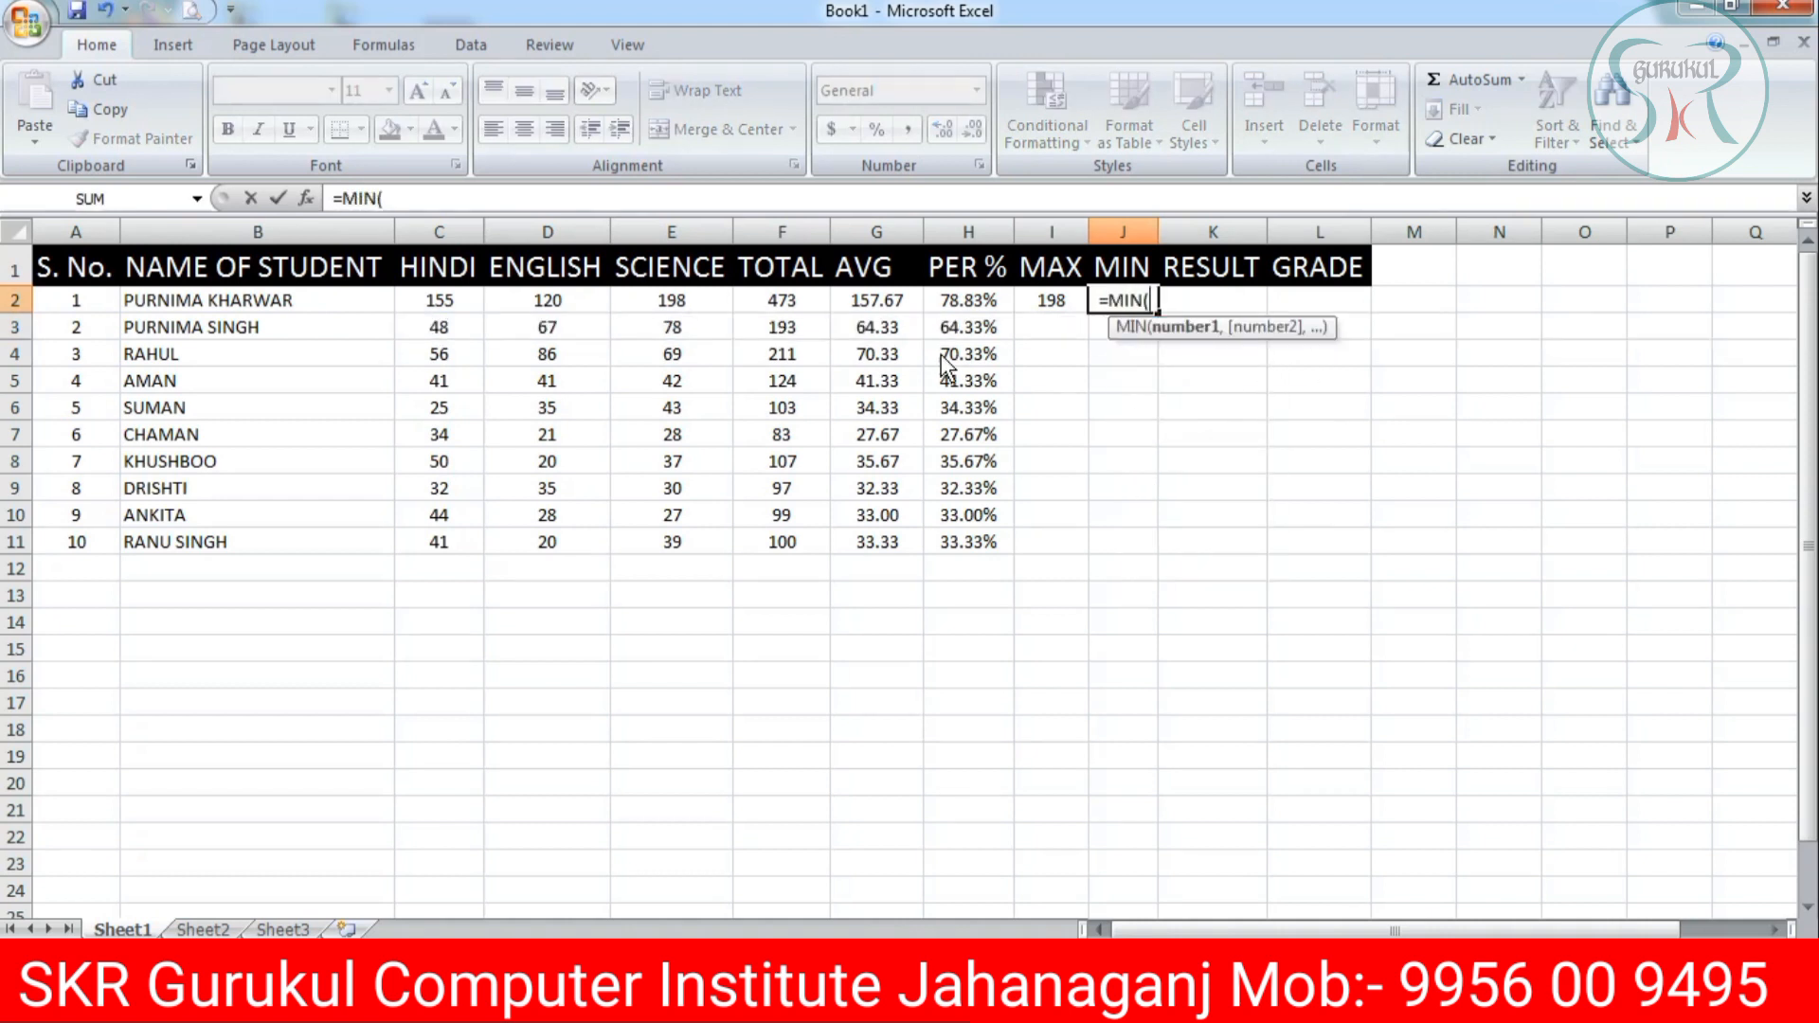
left_click_drag(446, 300, 675, 308)
type(")")
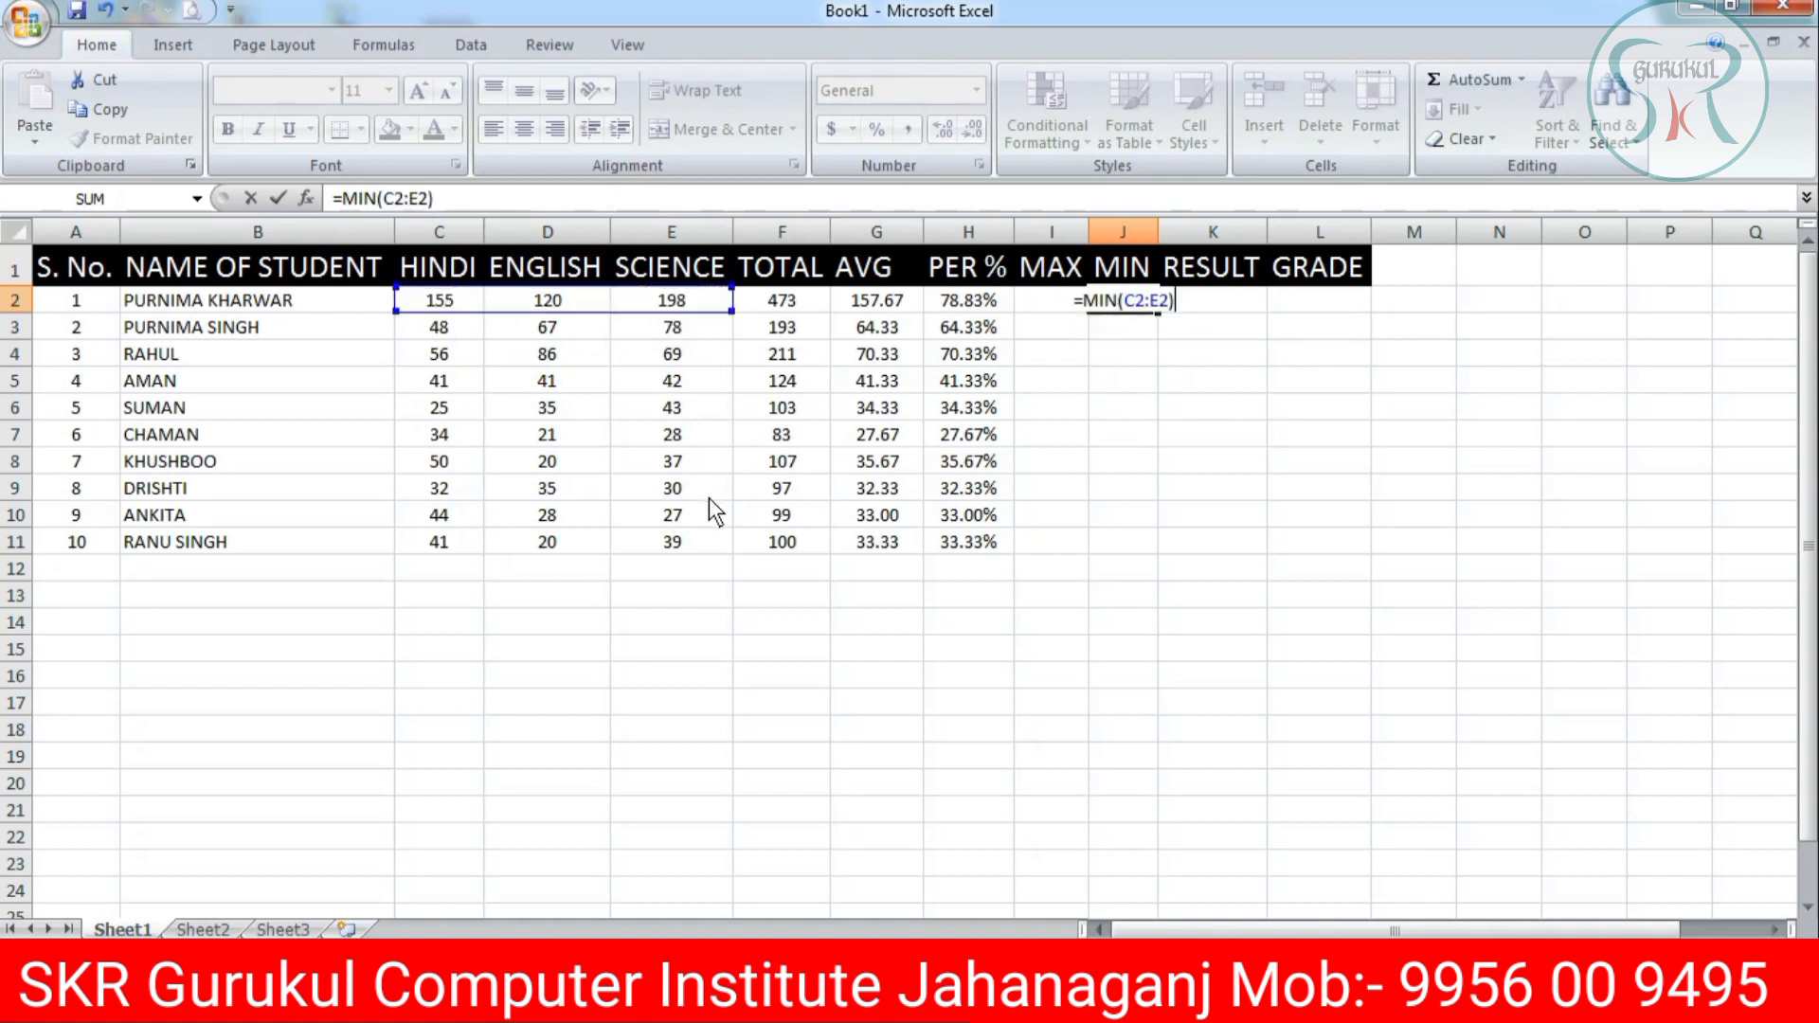
key("Return")
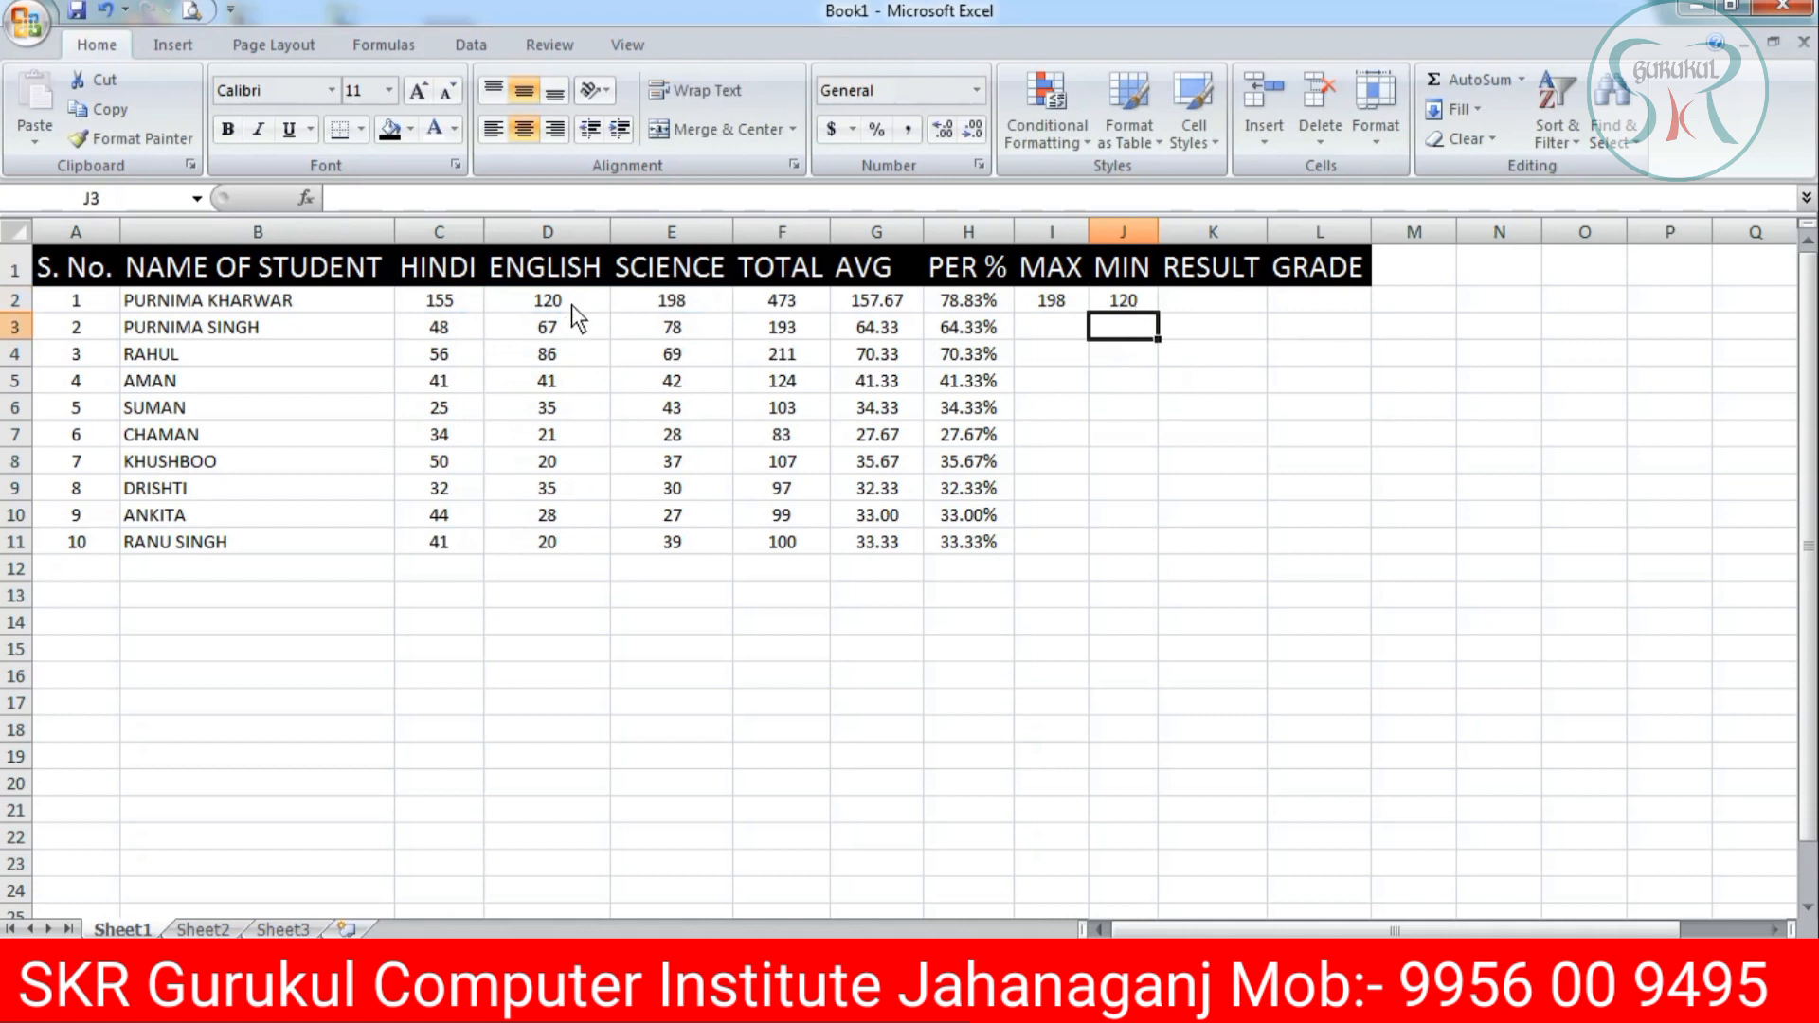
Fill the MAX formula from I2 and the MIN formula from J2 down to row 11 for all students.
left_click(1052, 301)
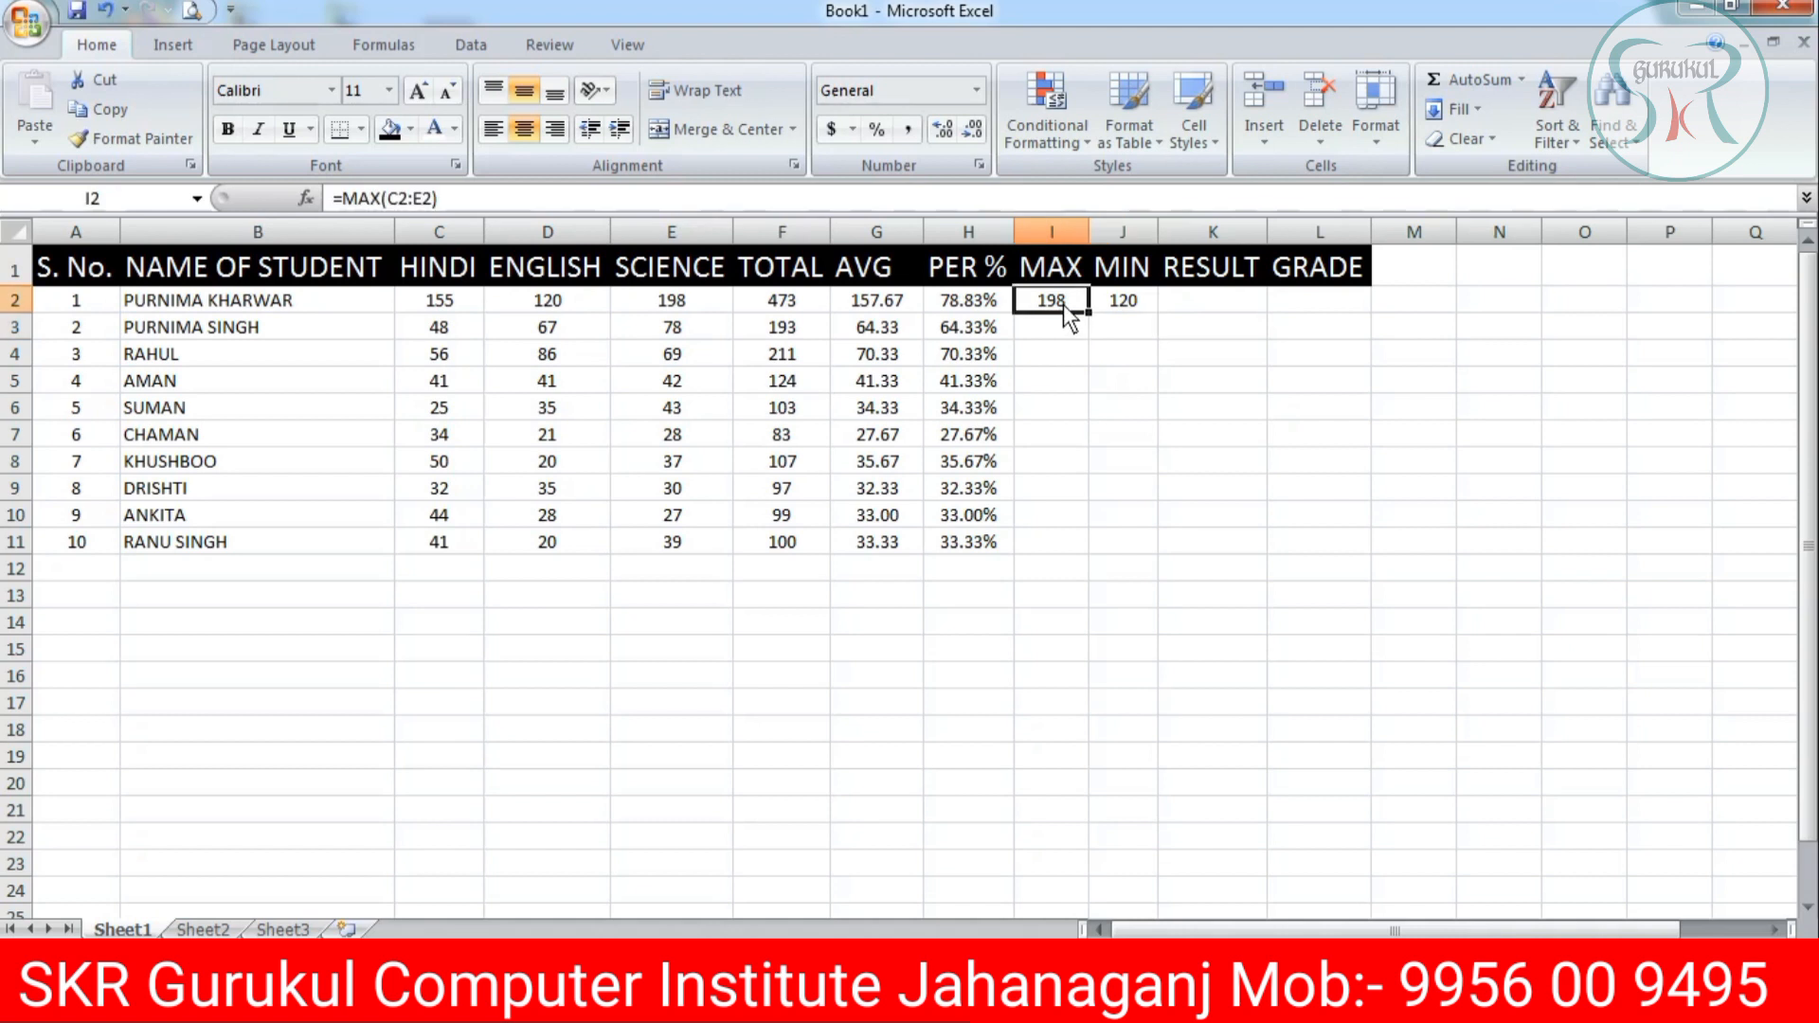
left_click_drag(1089, 314, 1087, 549)
left_click(1148, 307)
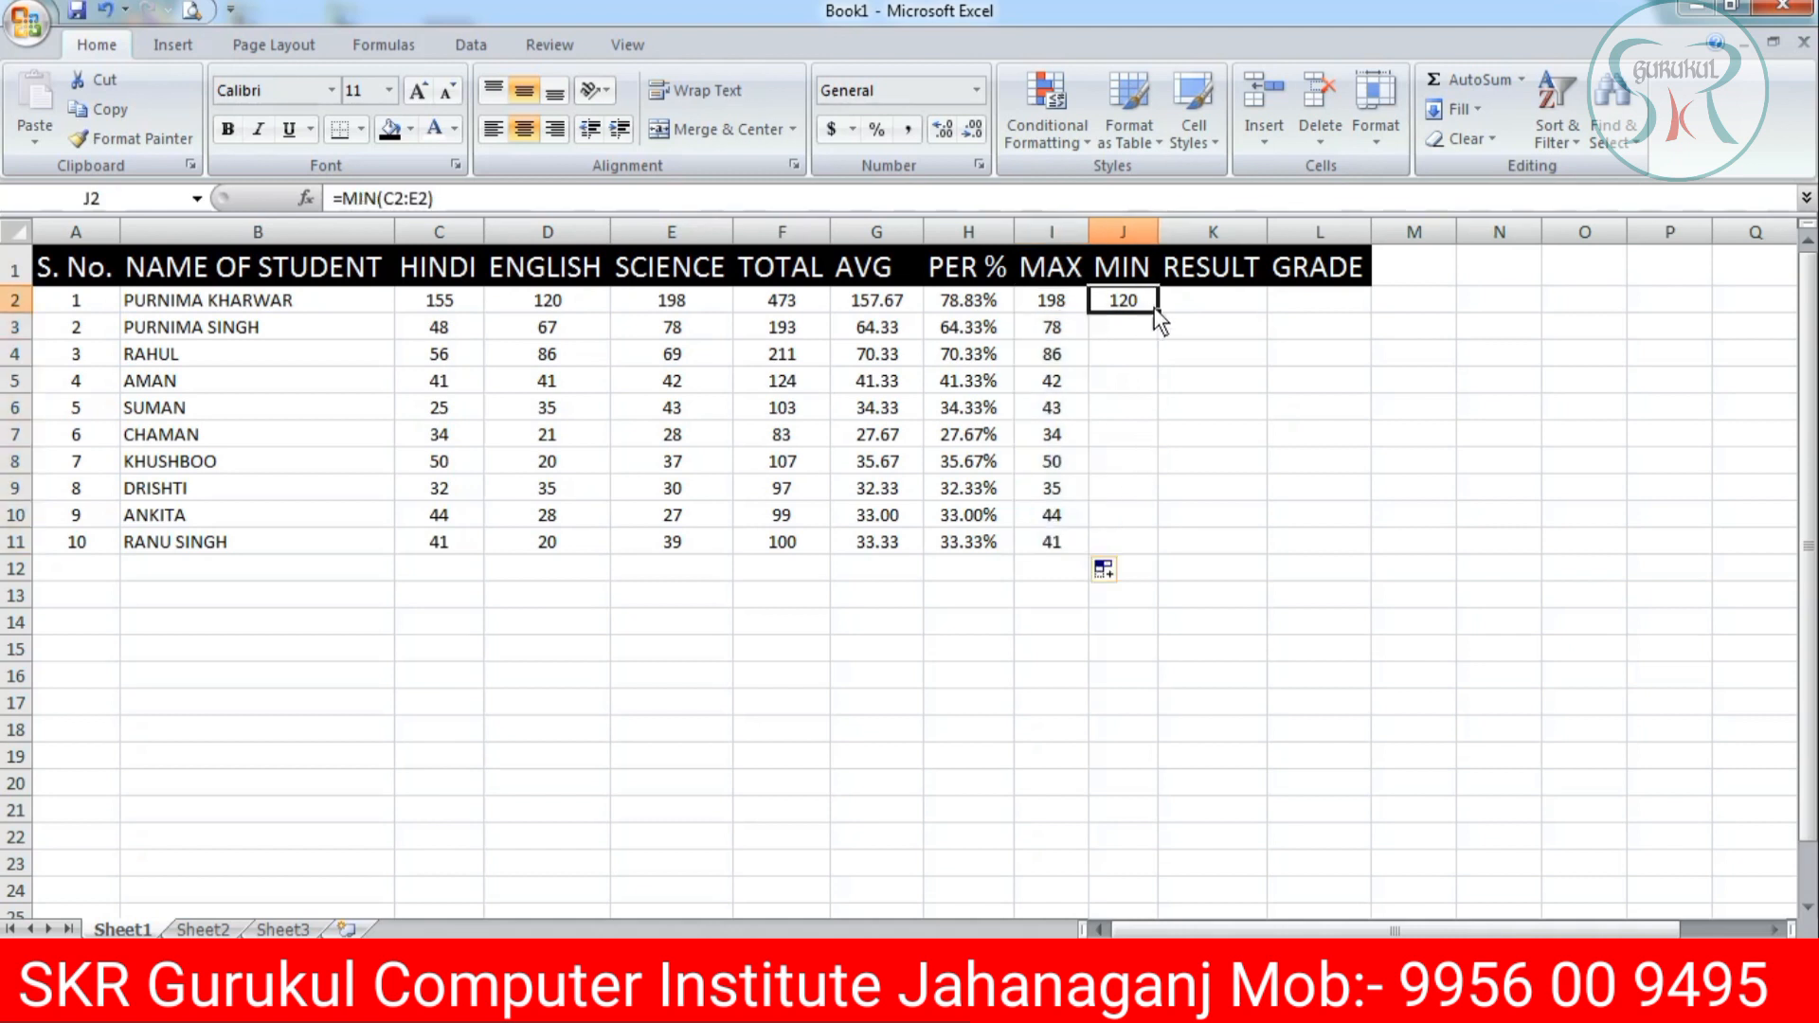
left_click_drag(1158, 312, 1168, 547)
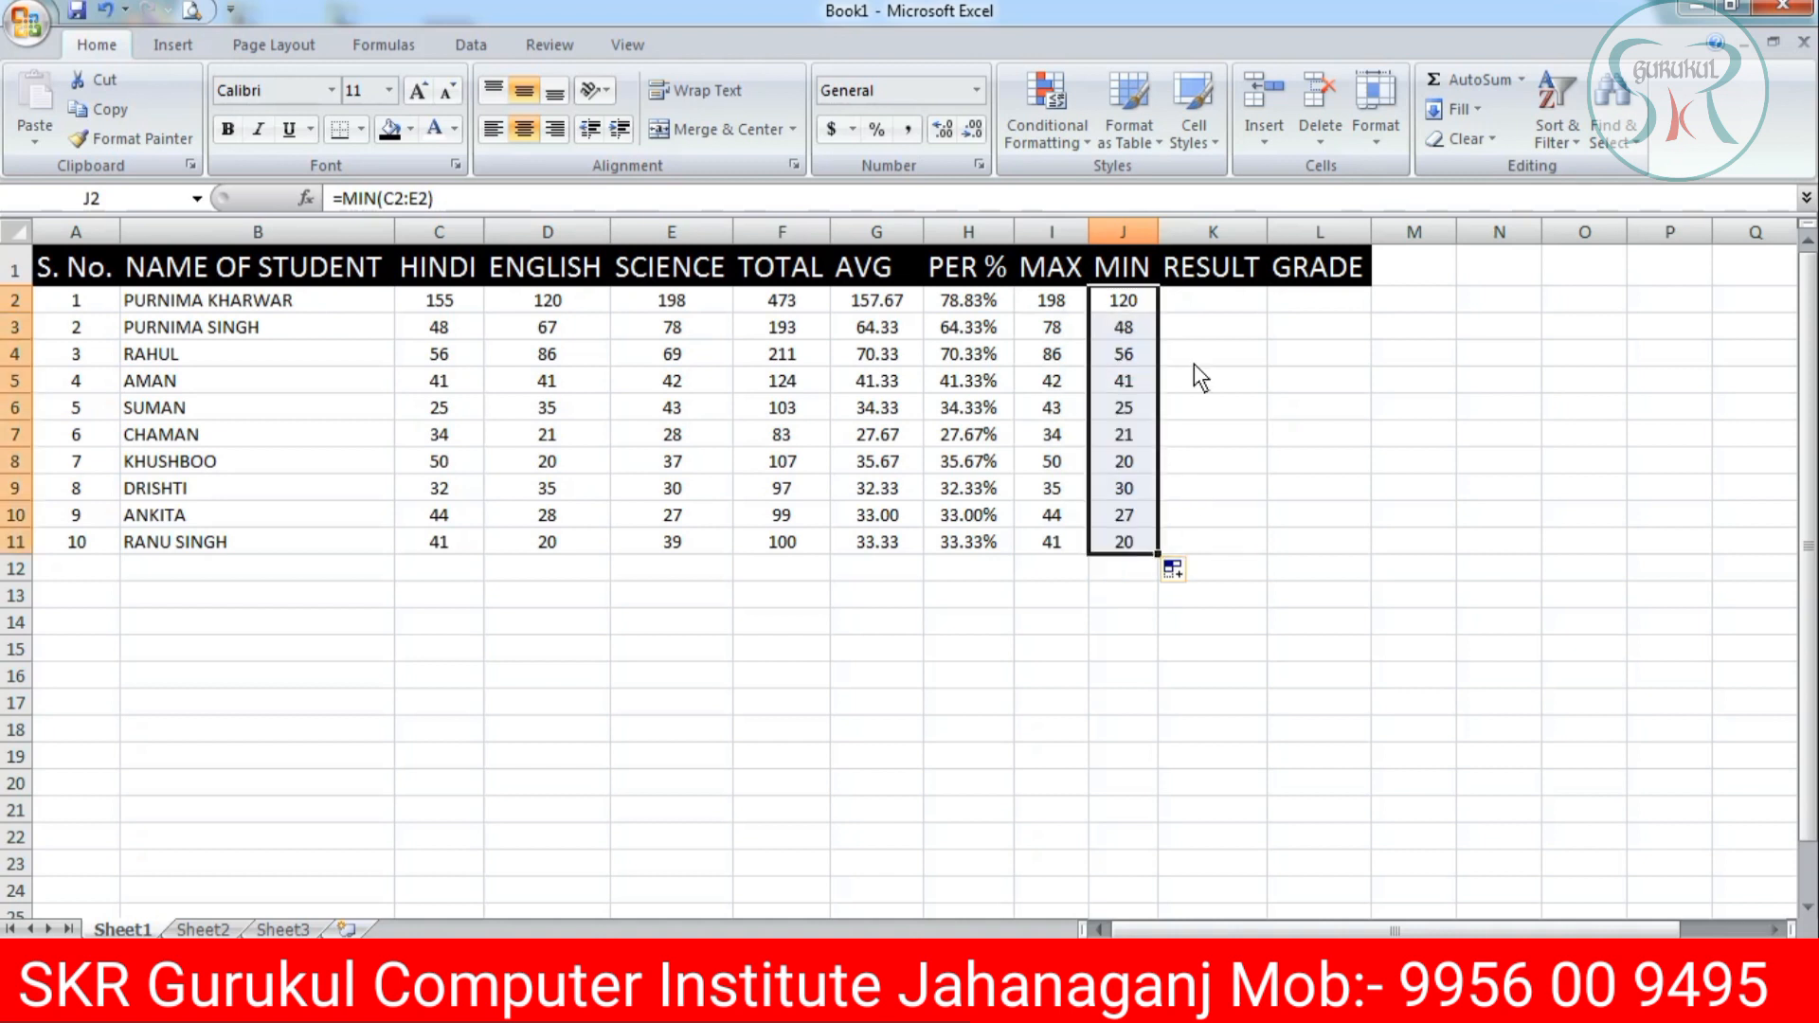
Enter the result formula =IF(H2>35%,"pass","fail") in K2 and fill it down to K11.
key("Right")
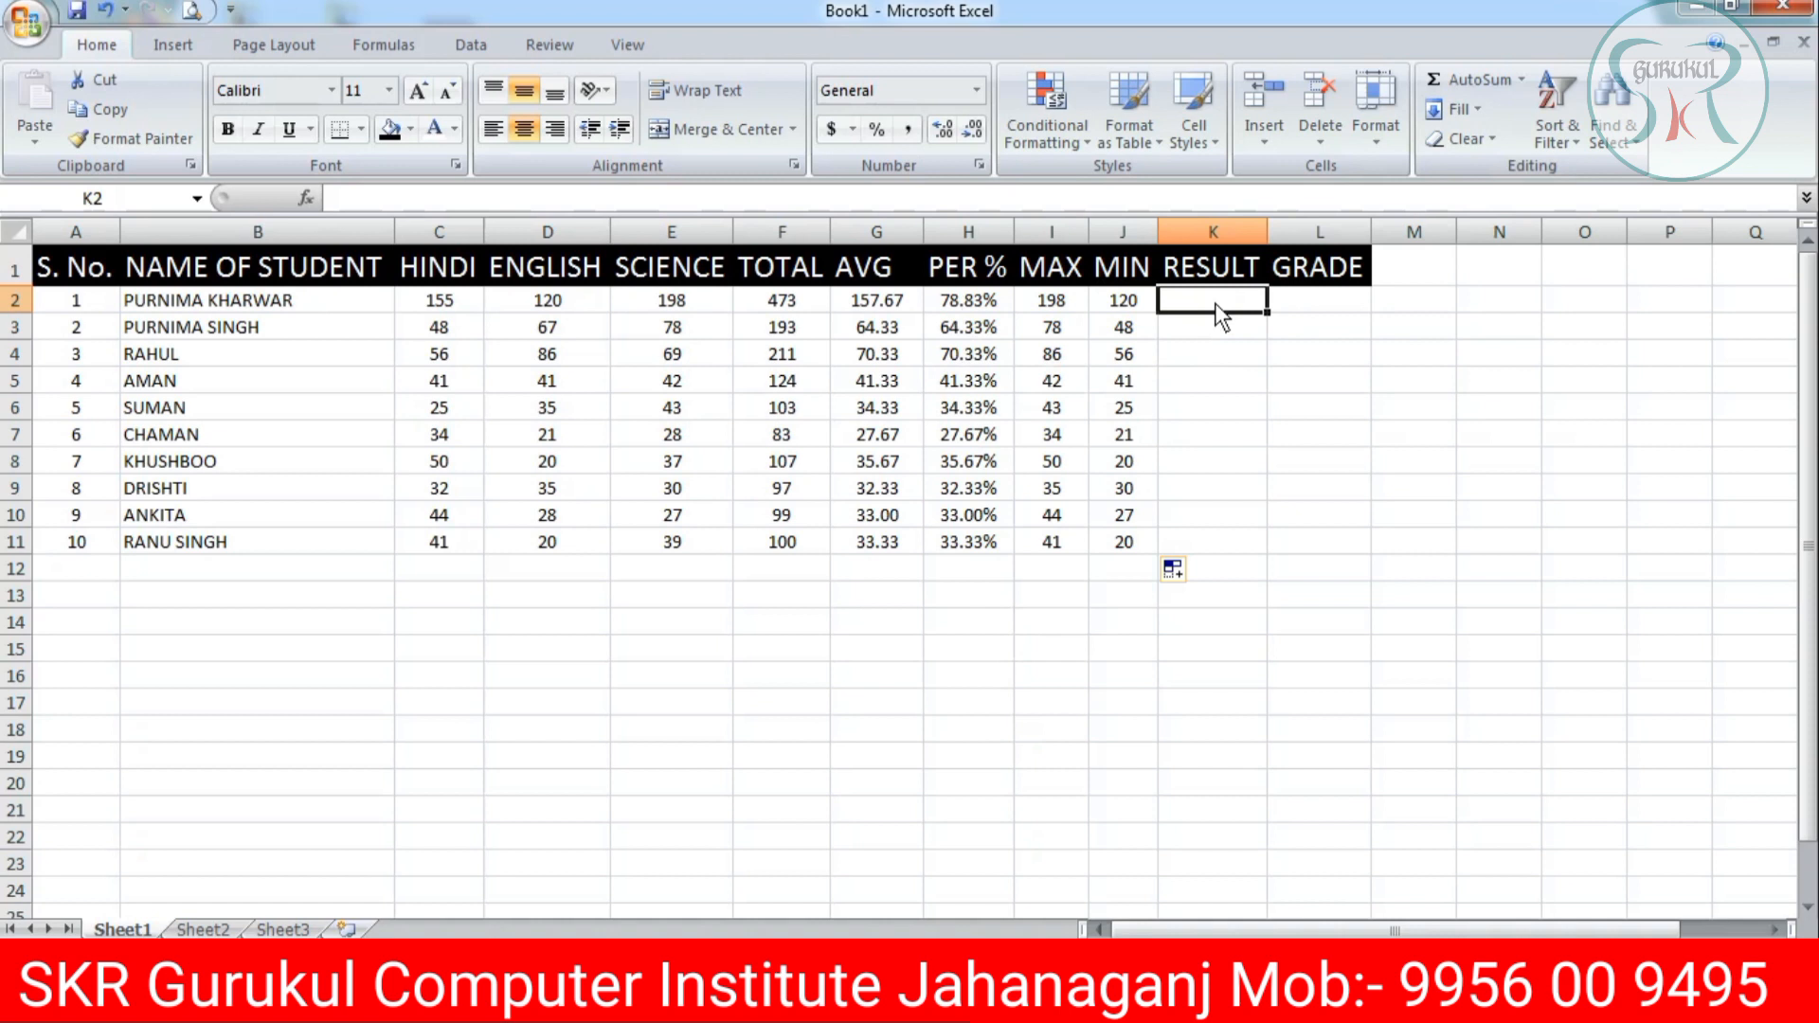
type("=IF(")
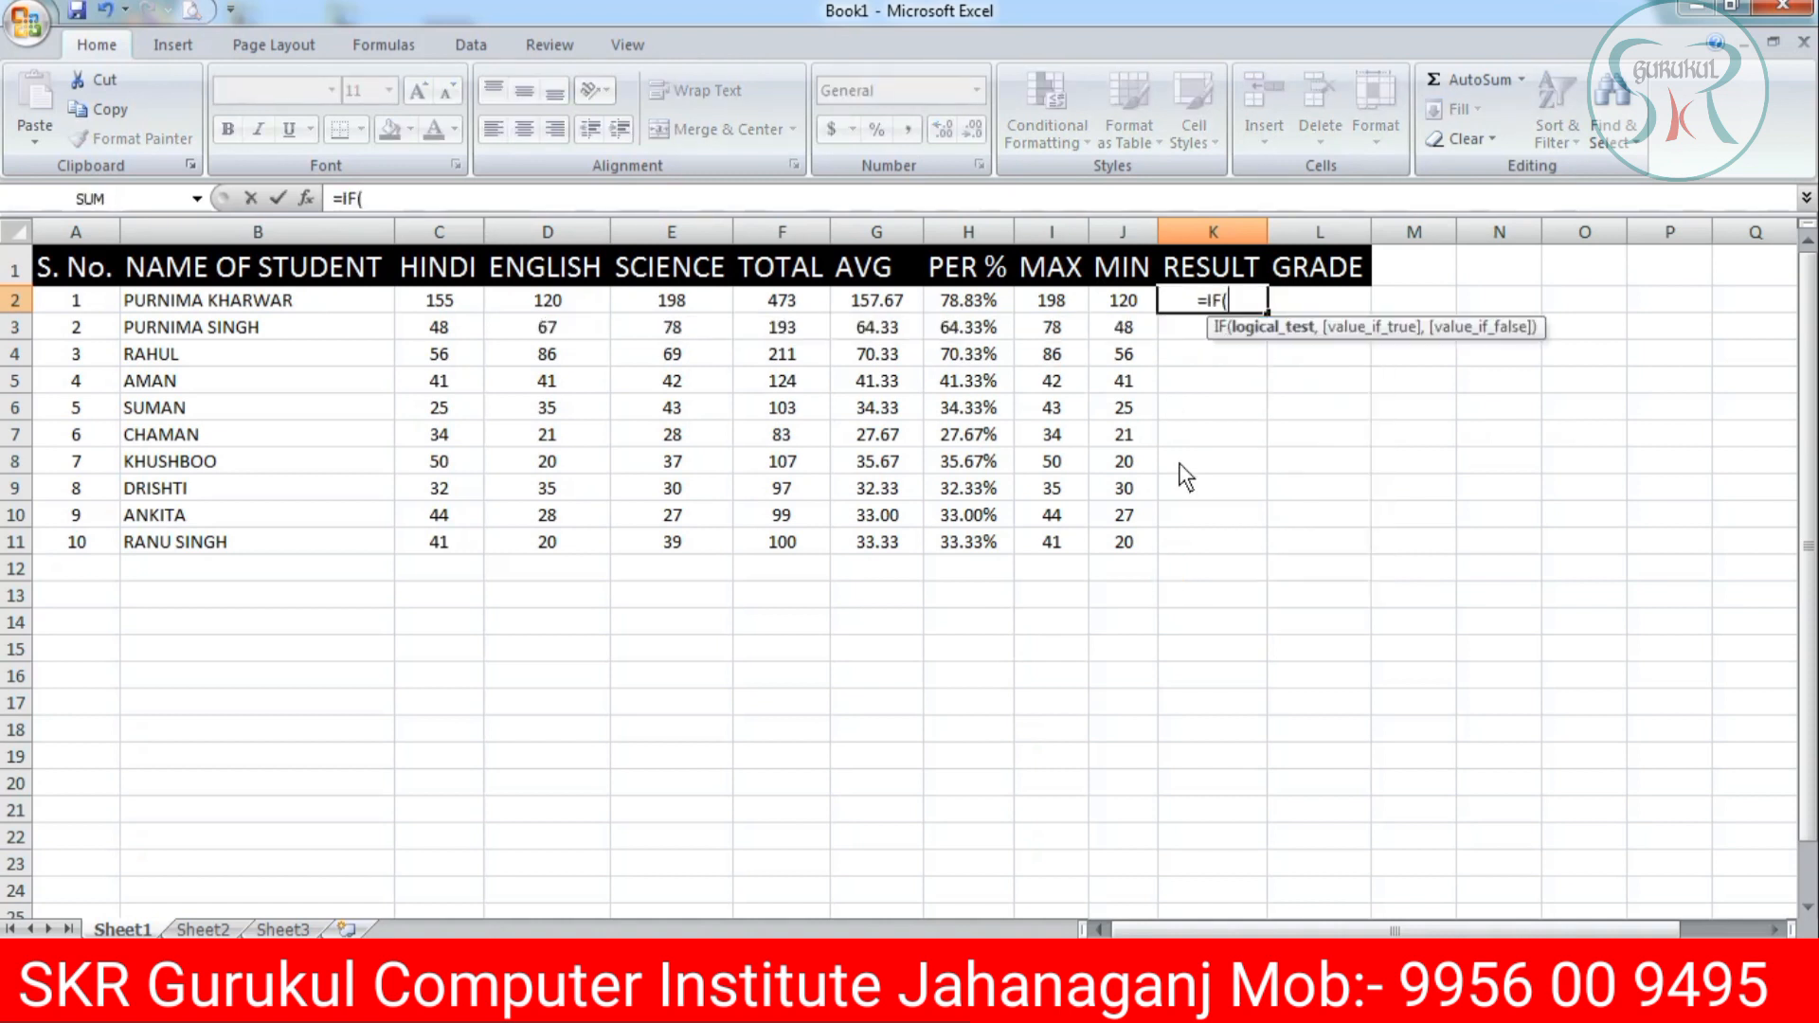
left_click(957, 304)
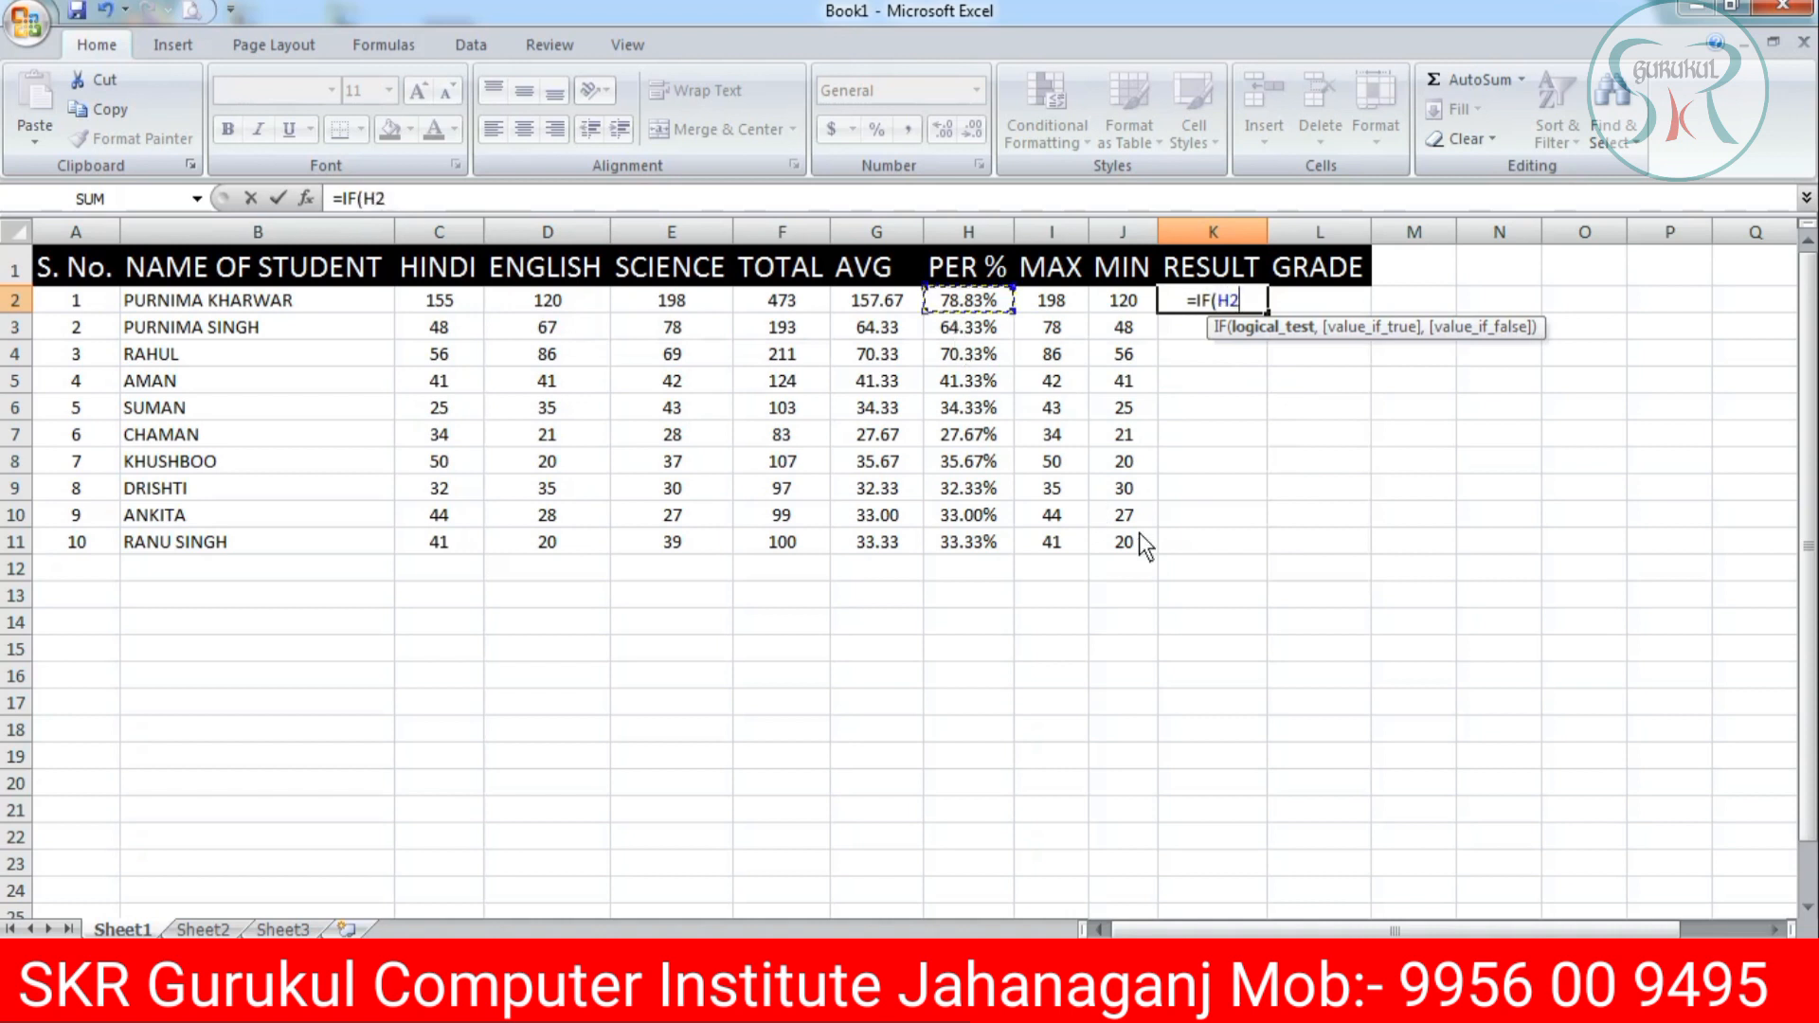
type(">3")
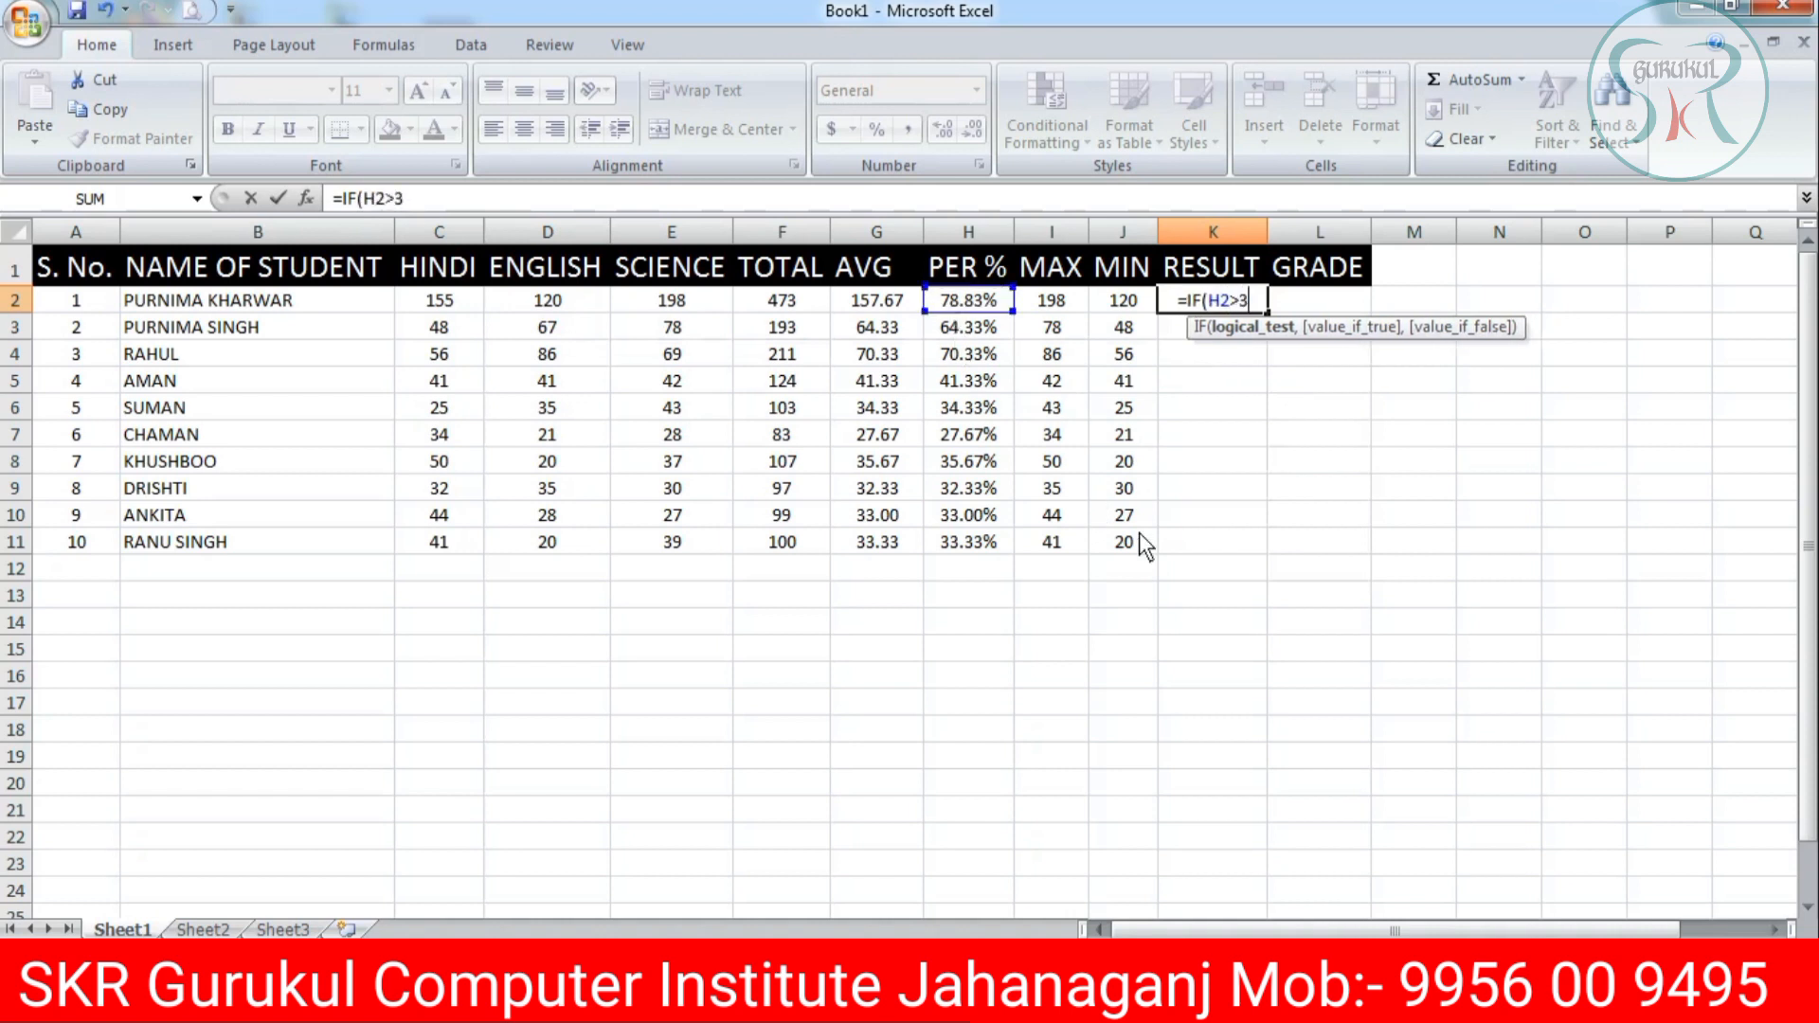
type("5")
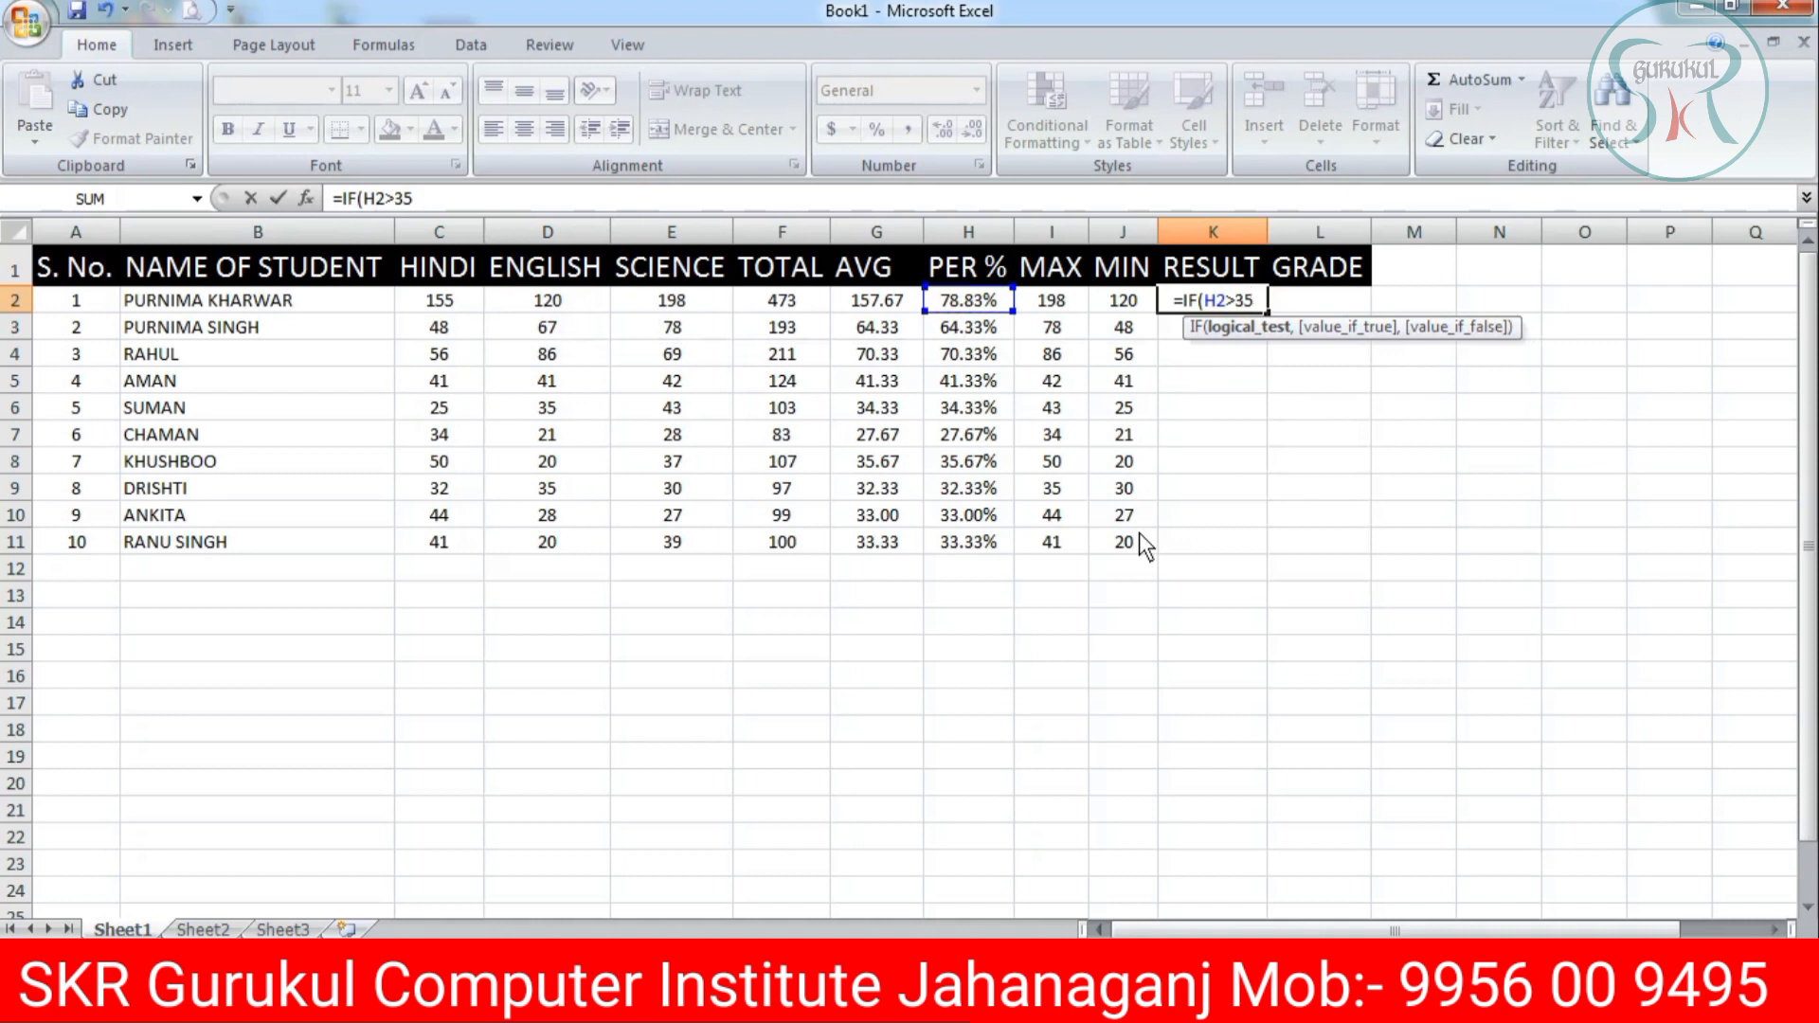
type("%")
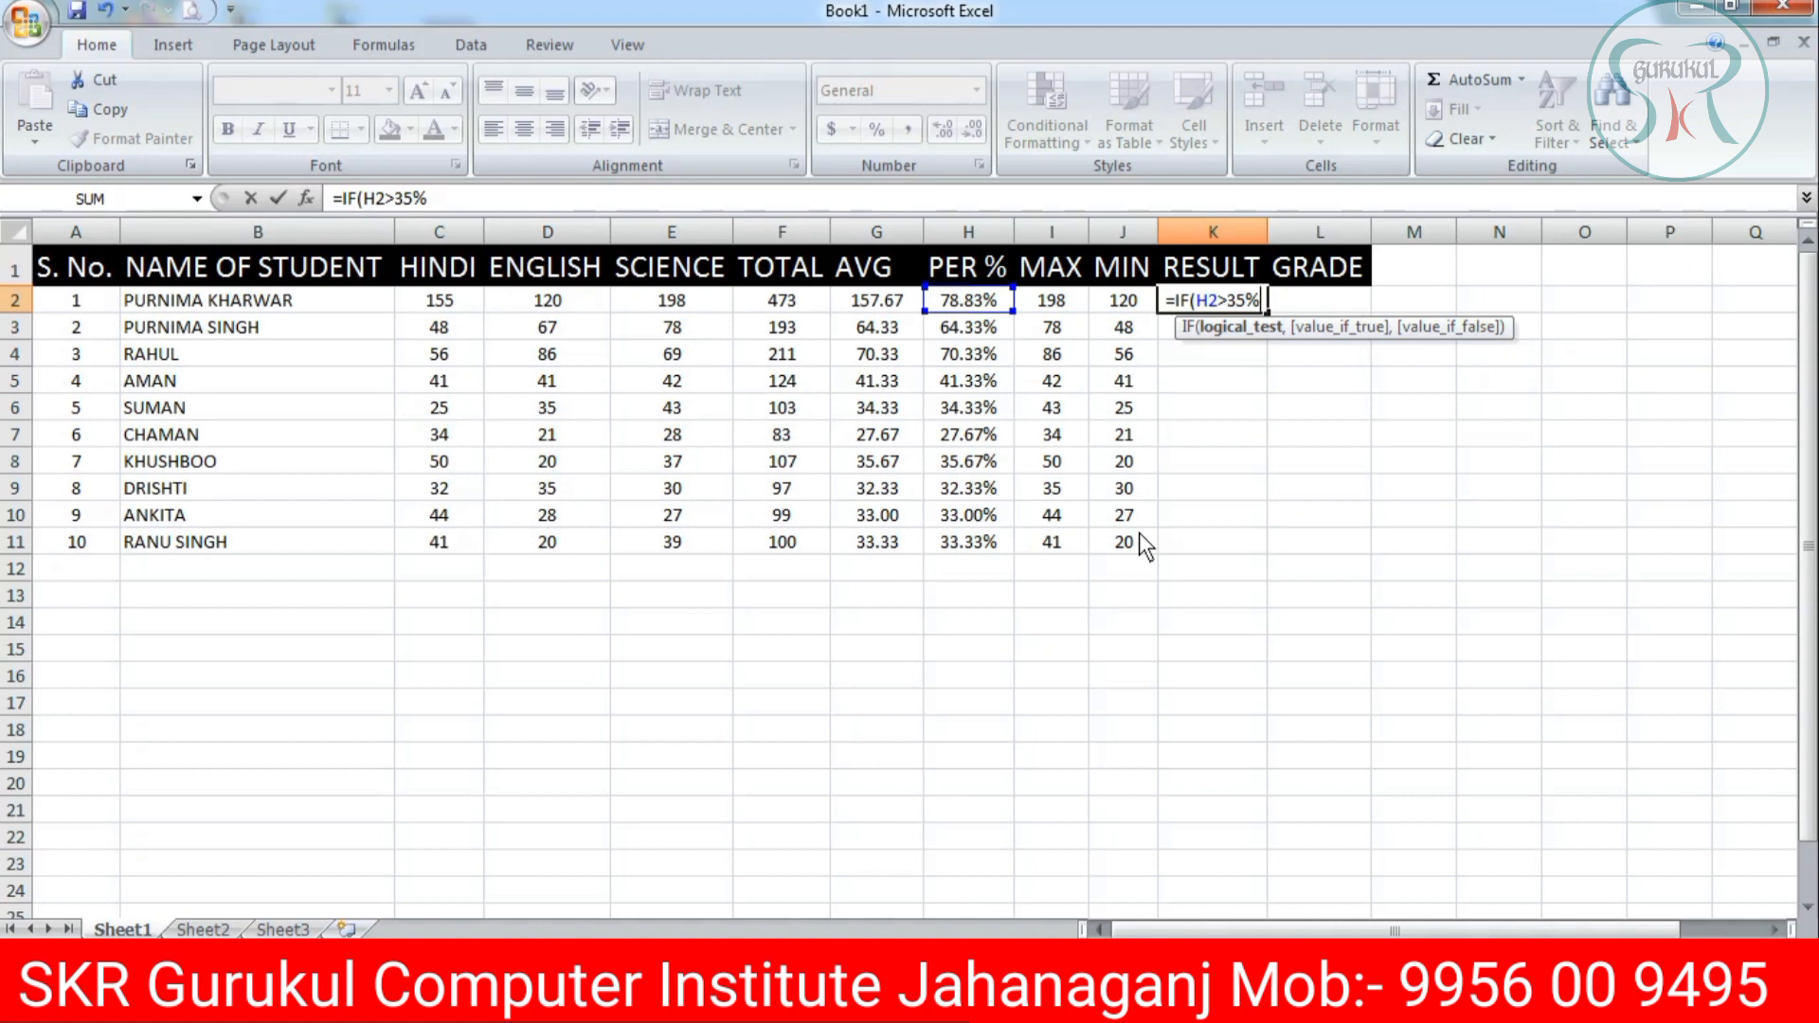
type(",\"p")
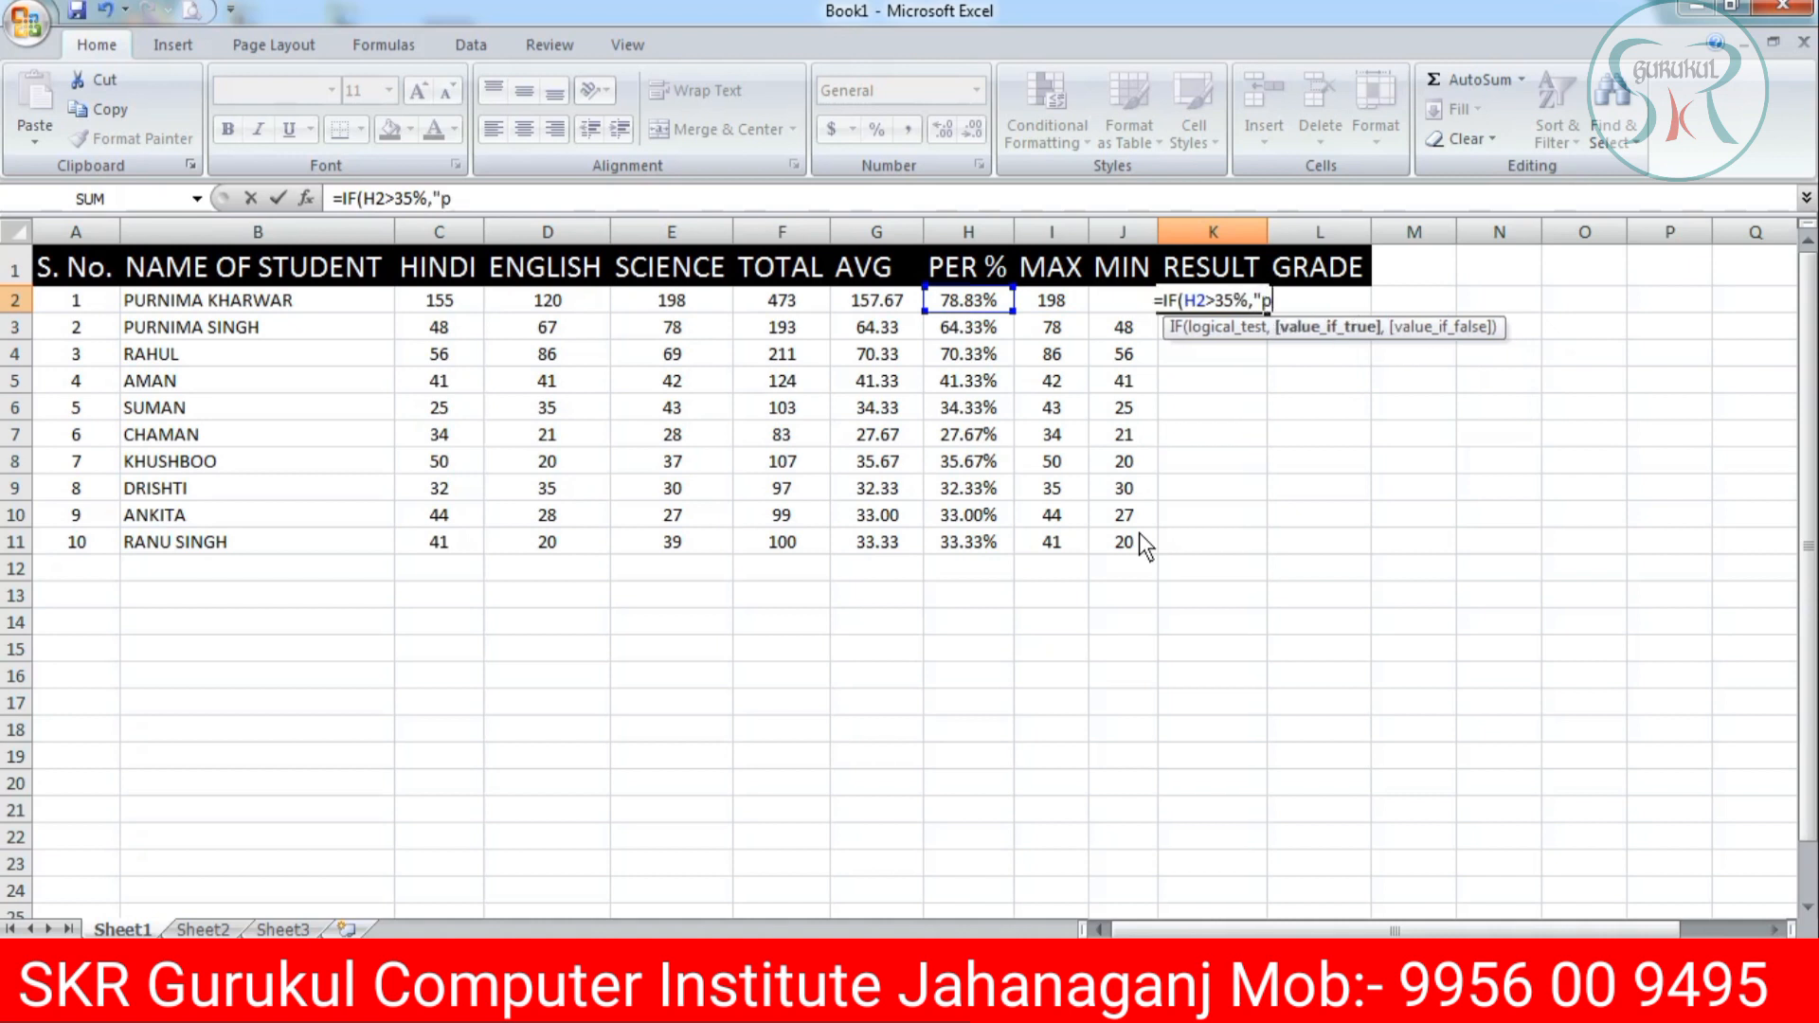
type("ass\"")
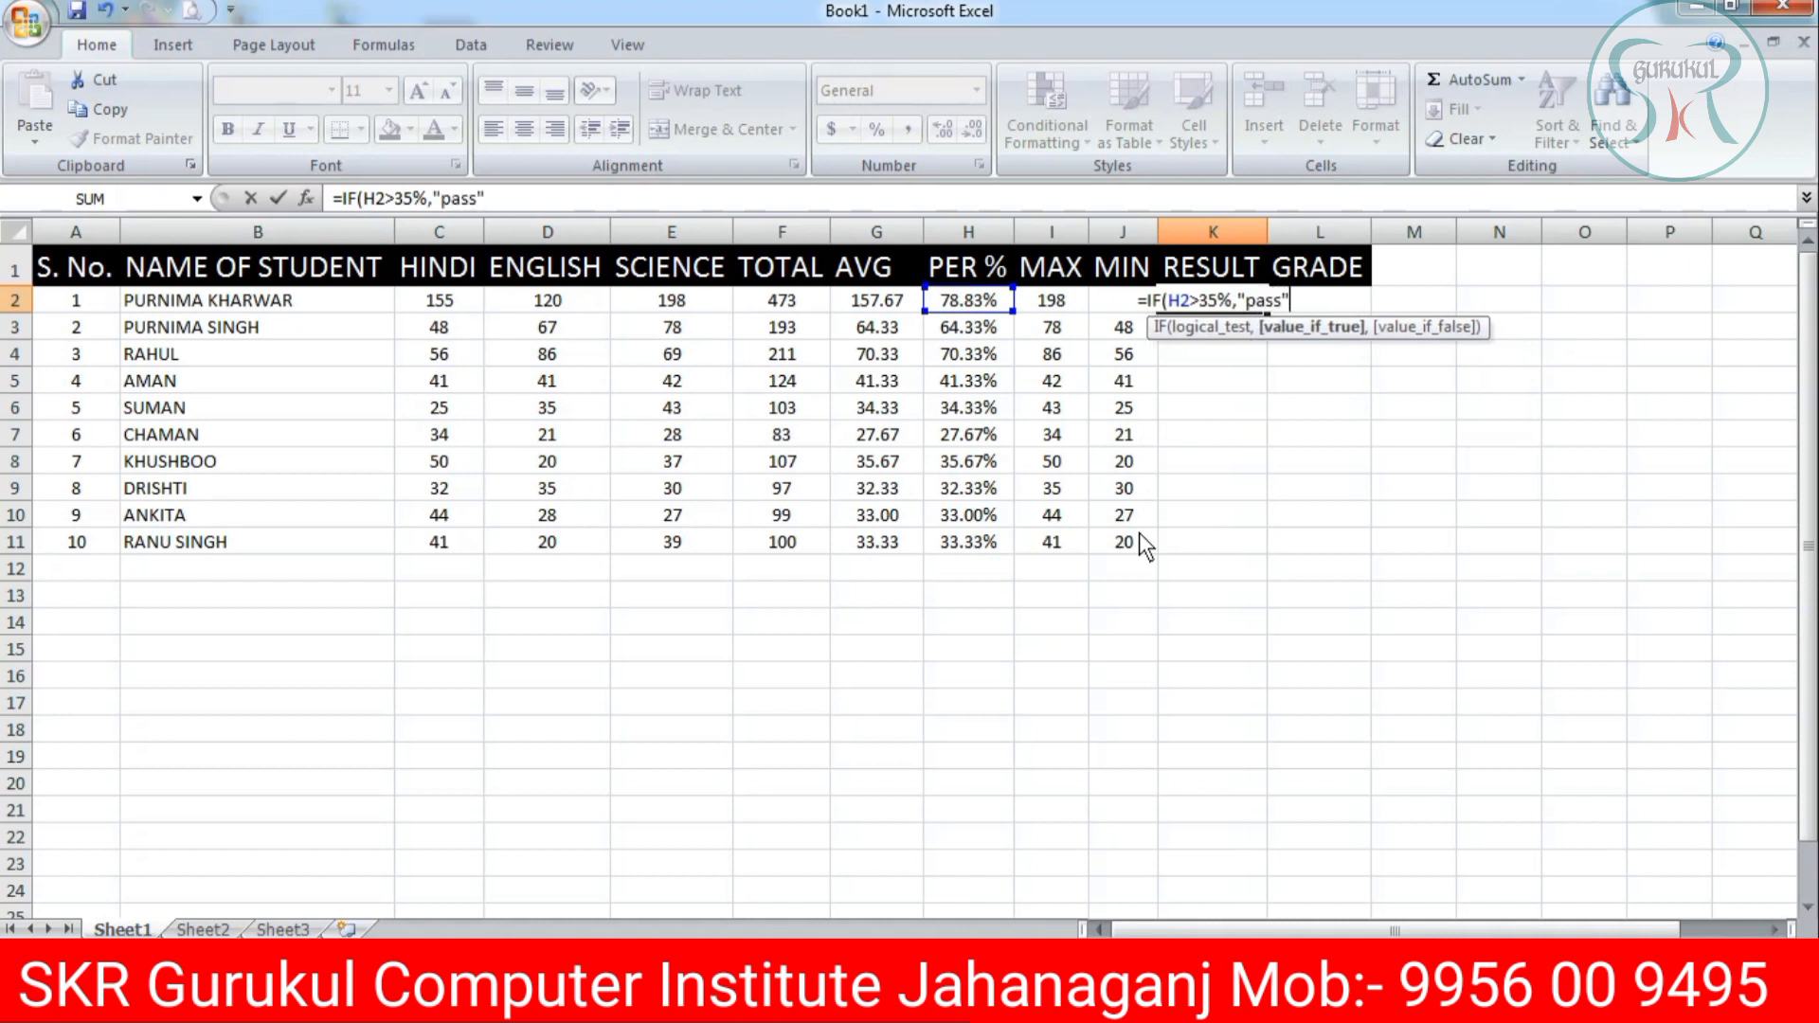
type(",\"")
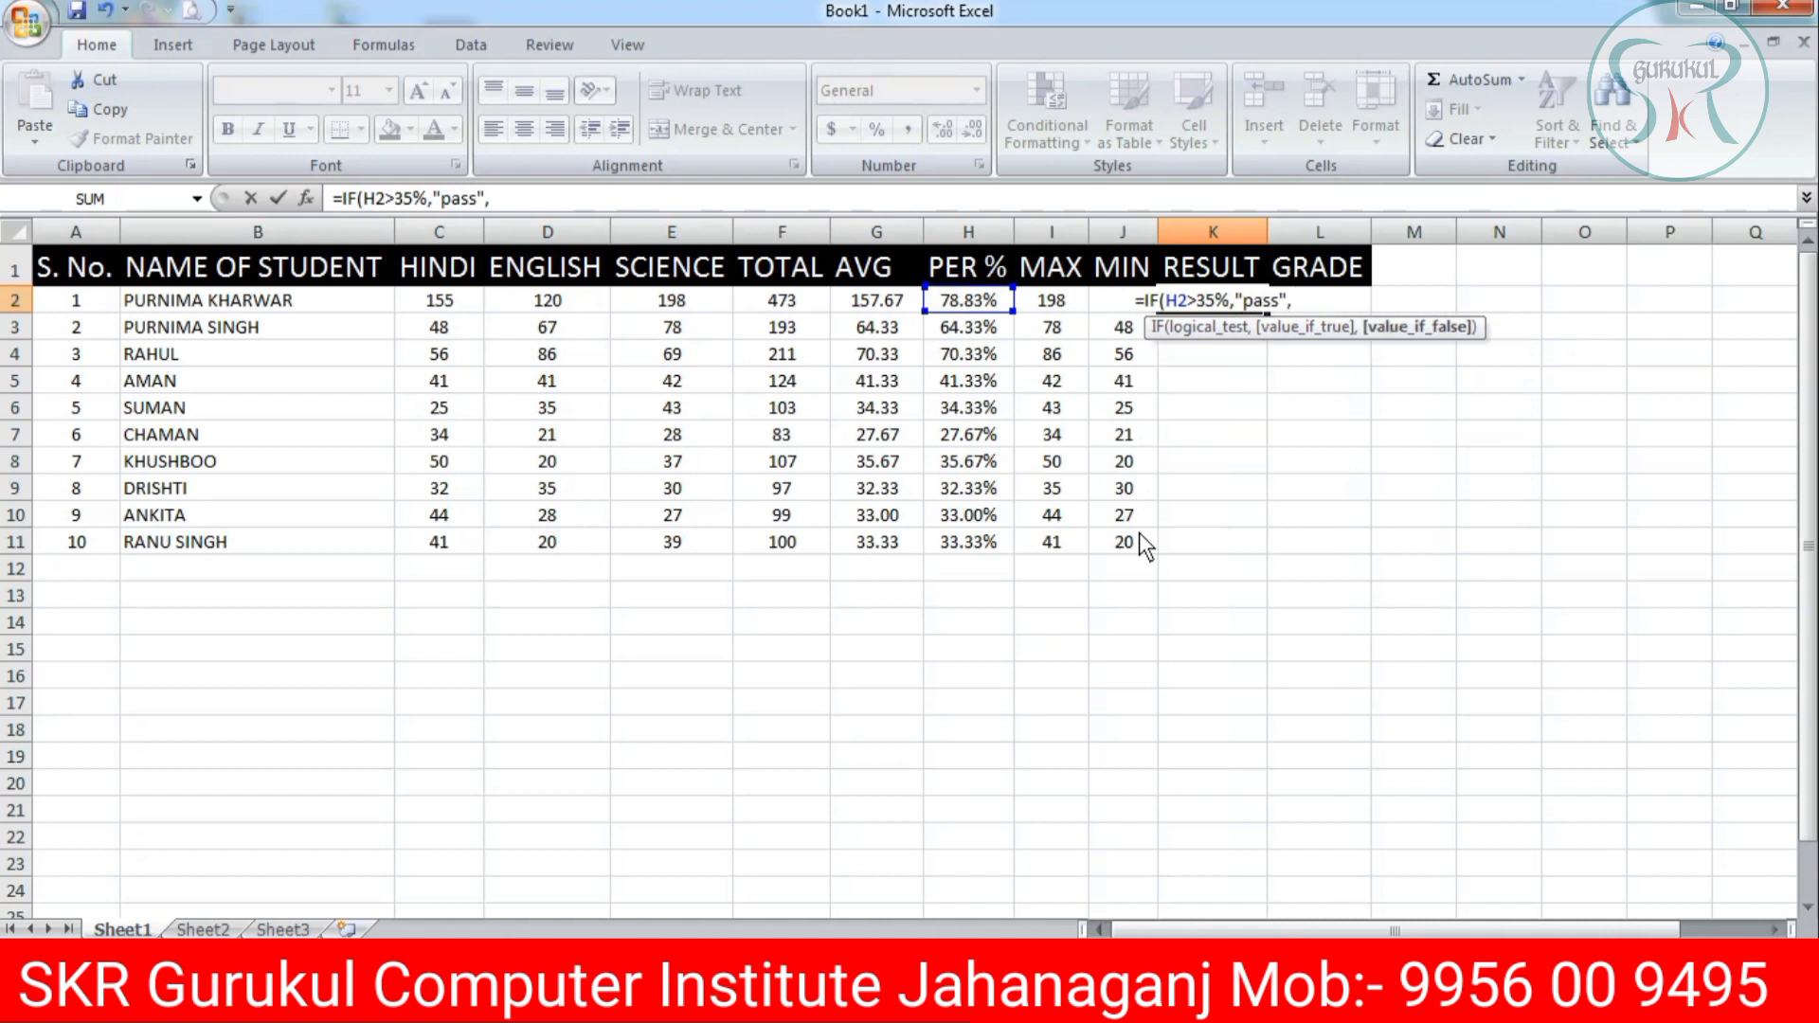
type("fail")
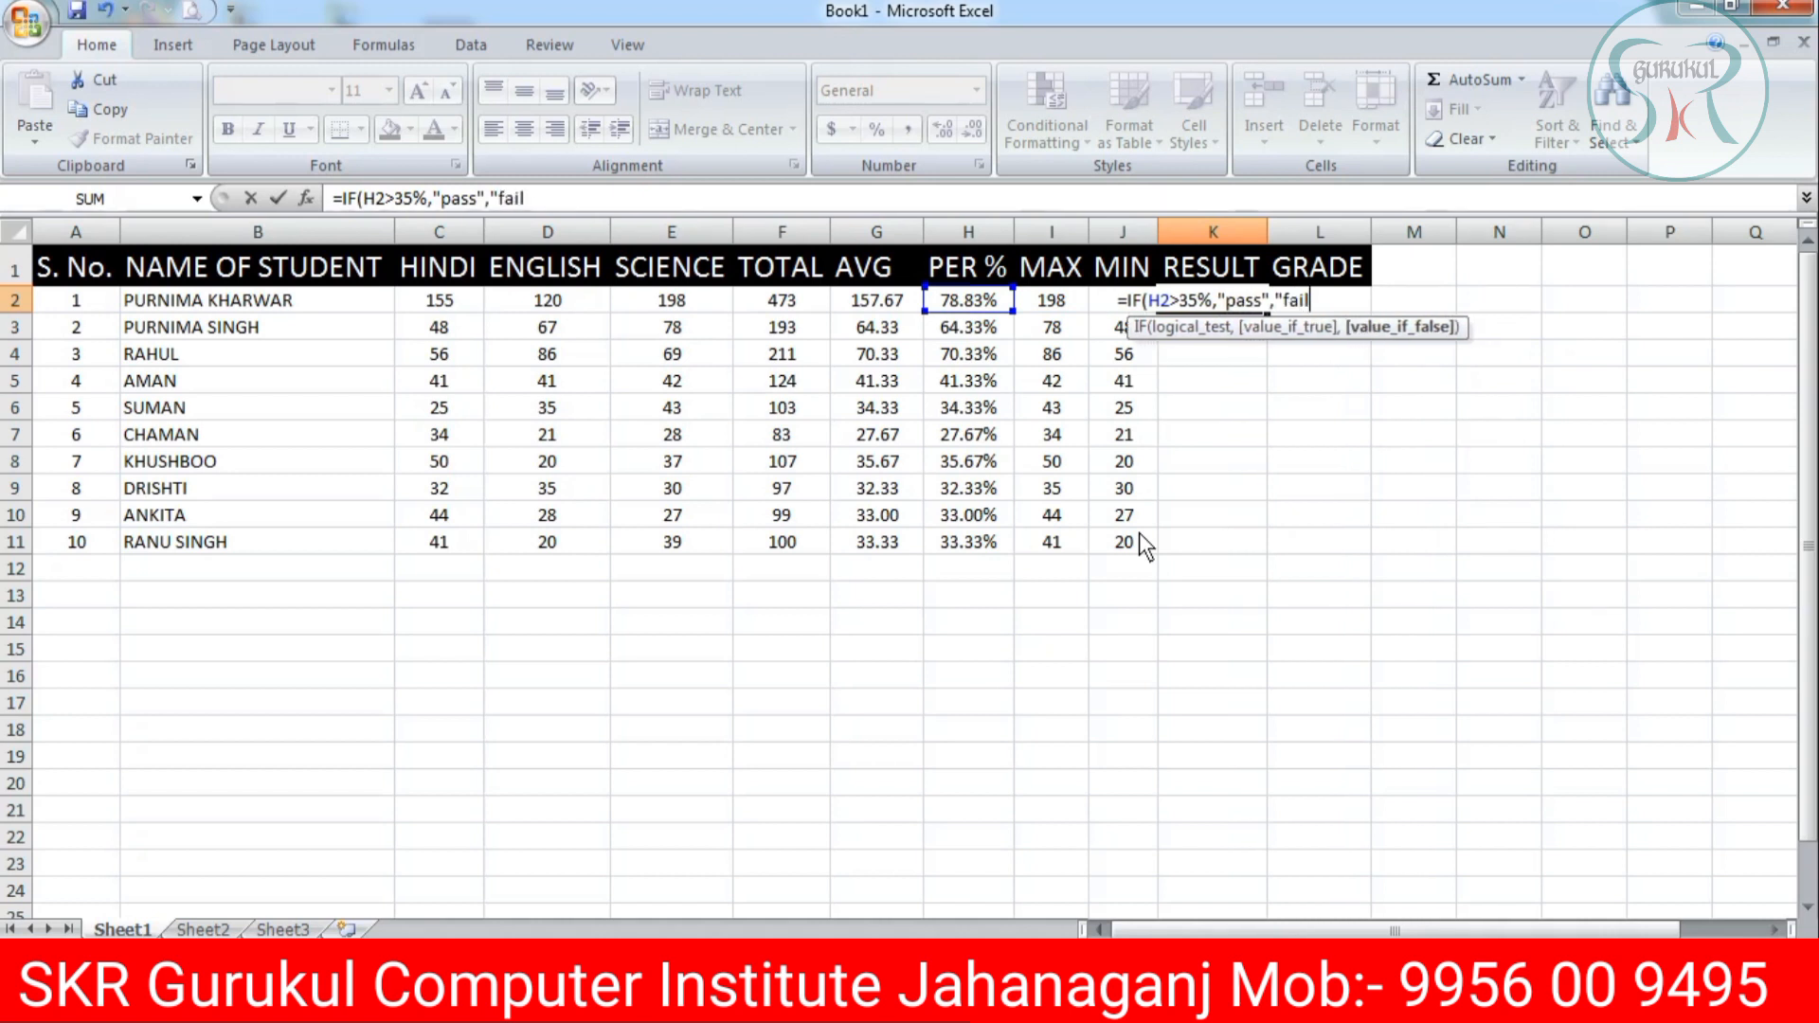
type("\")")
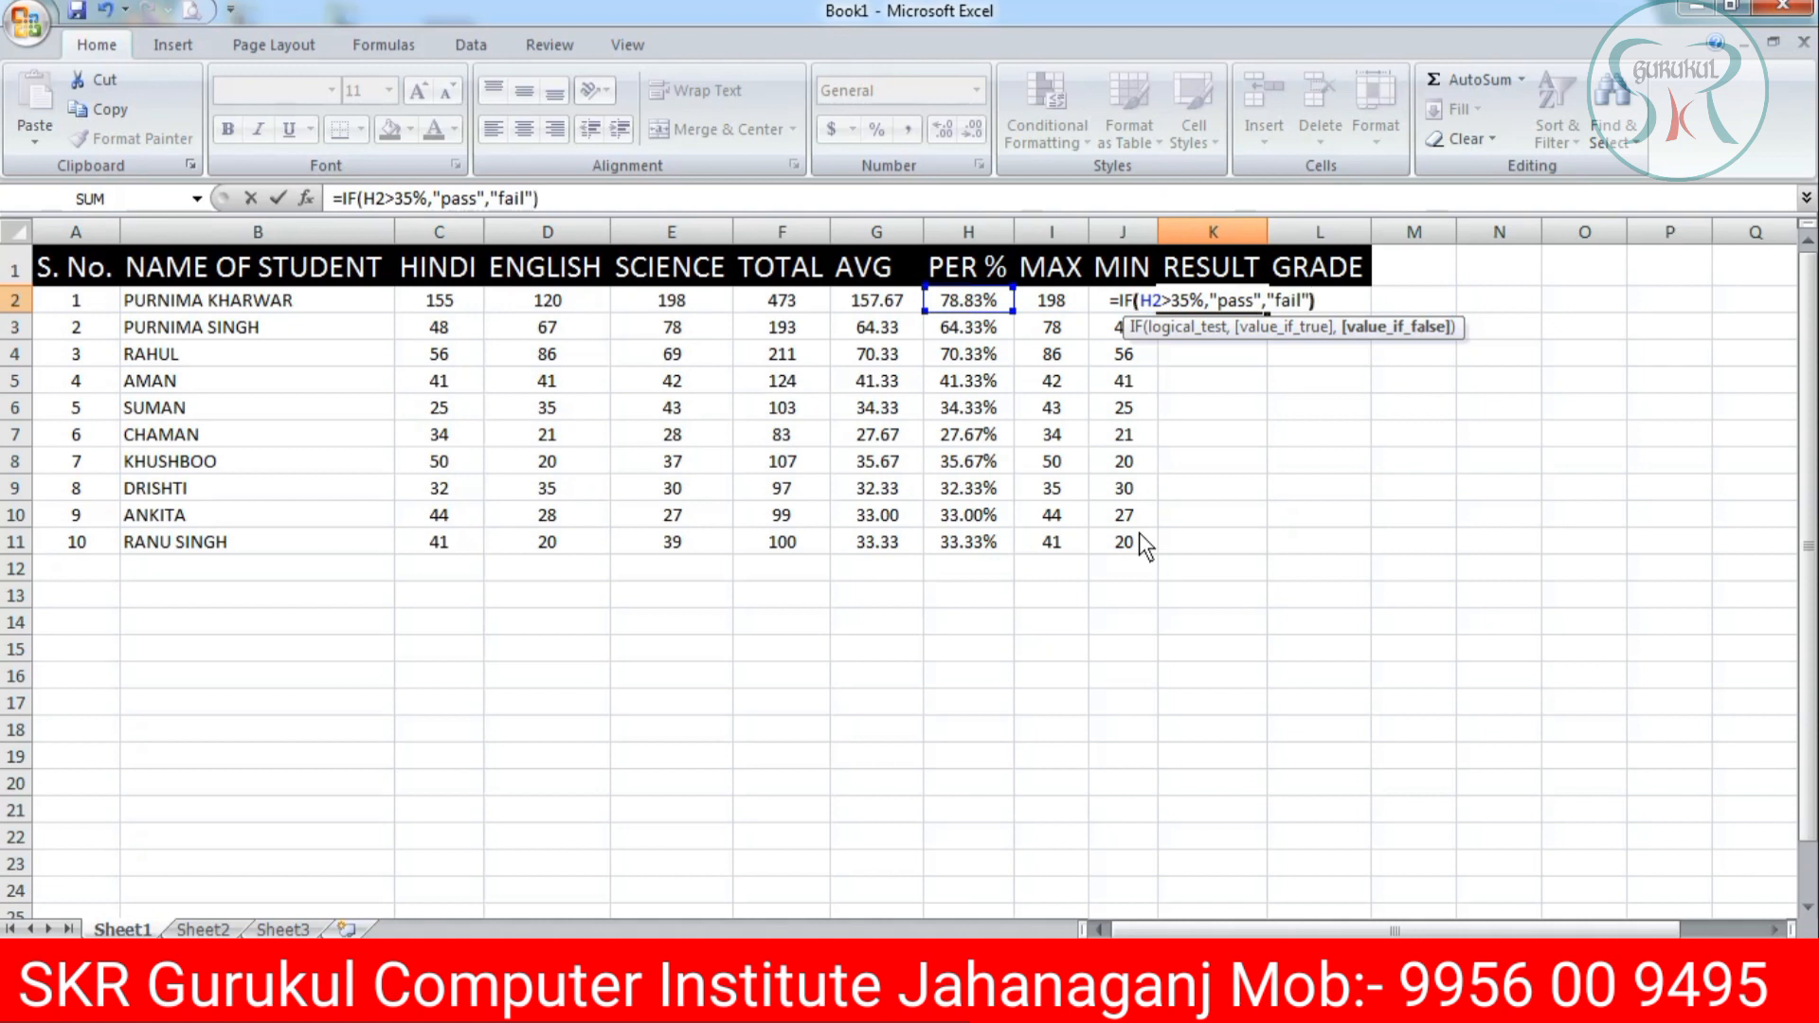
key("Return")
key("Up")
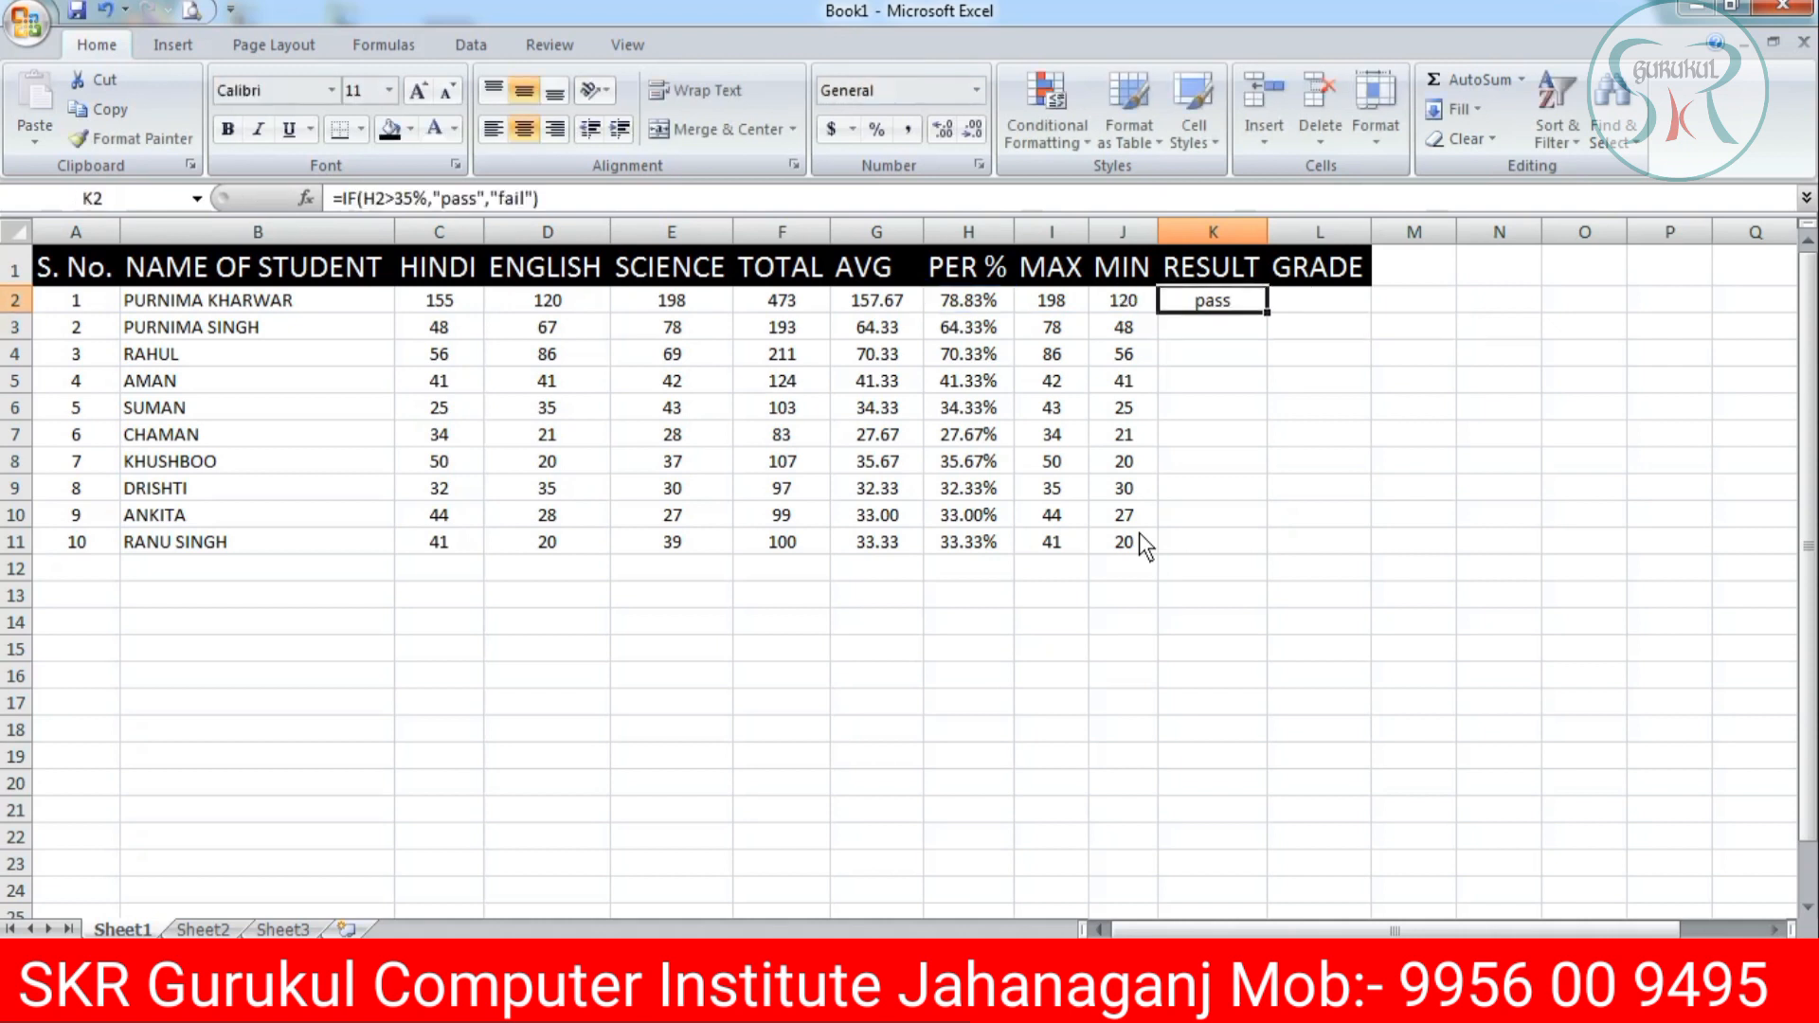
left_click_drag(1268, 311, 1256, 553)
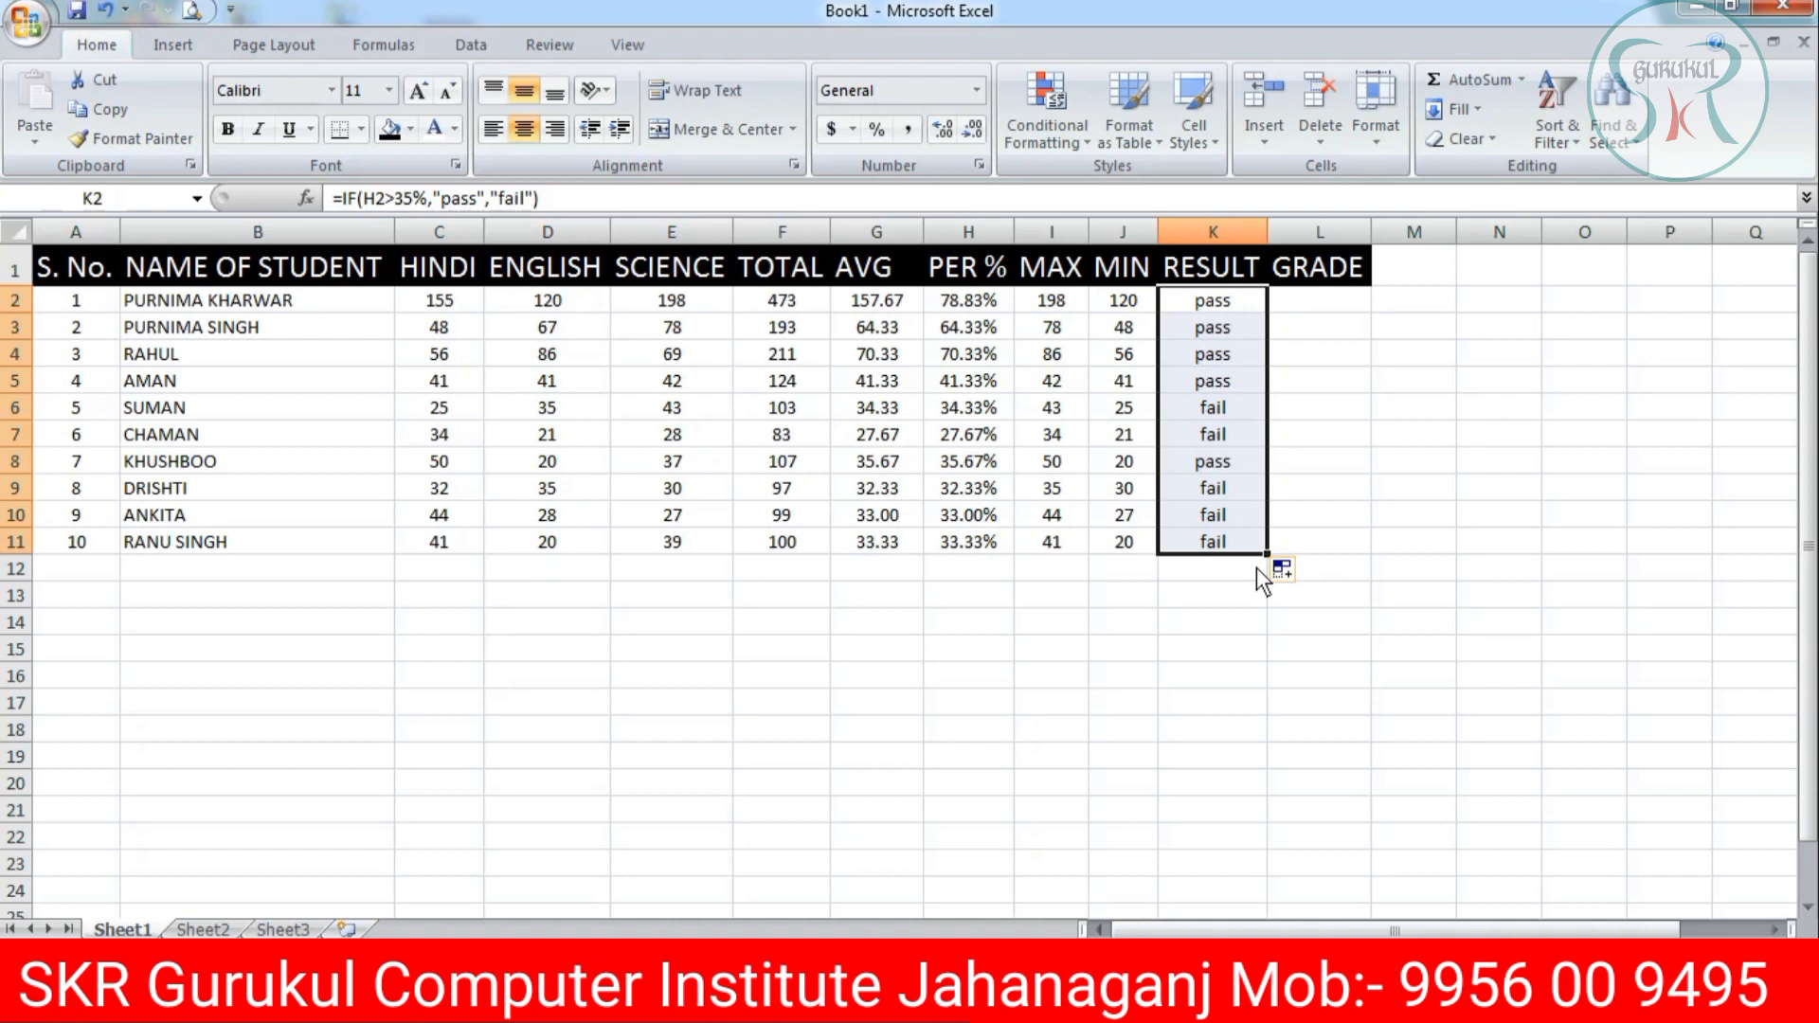
Test the result formula by changing the first student's Hindi mark in C2 to 55, 35, 10 and 0 in turn.
left_click(449, 304)
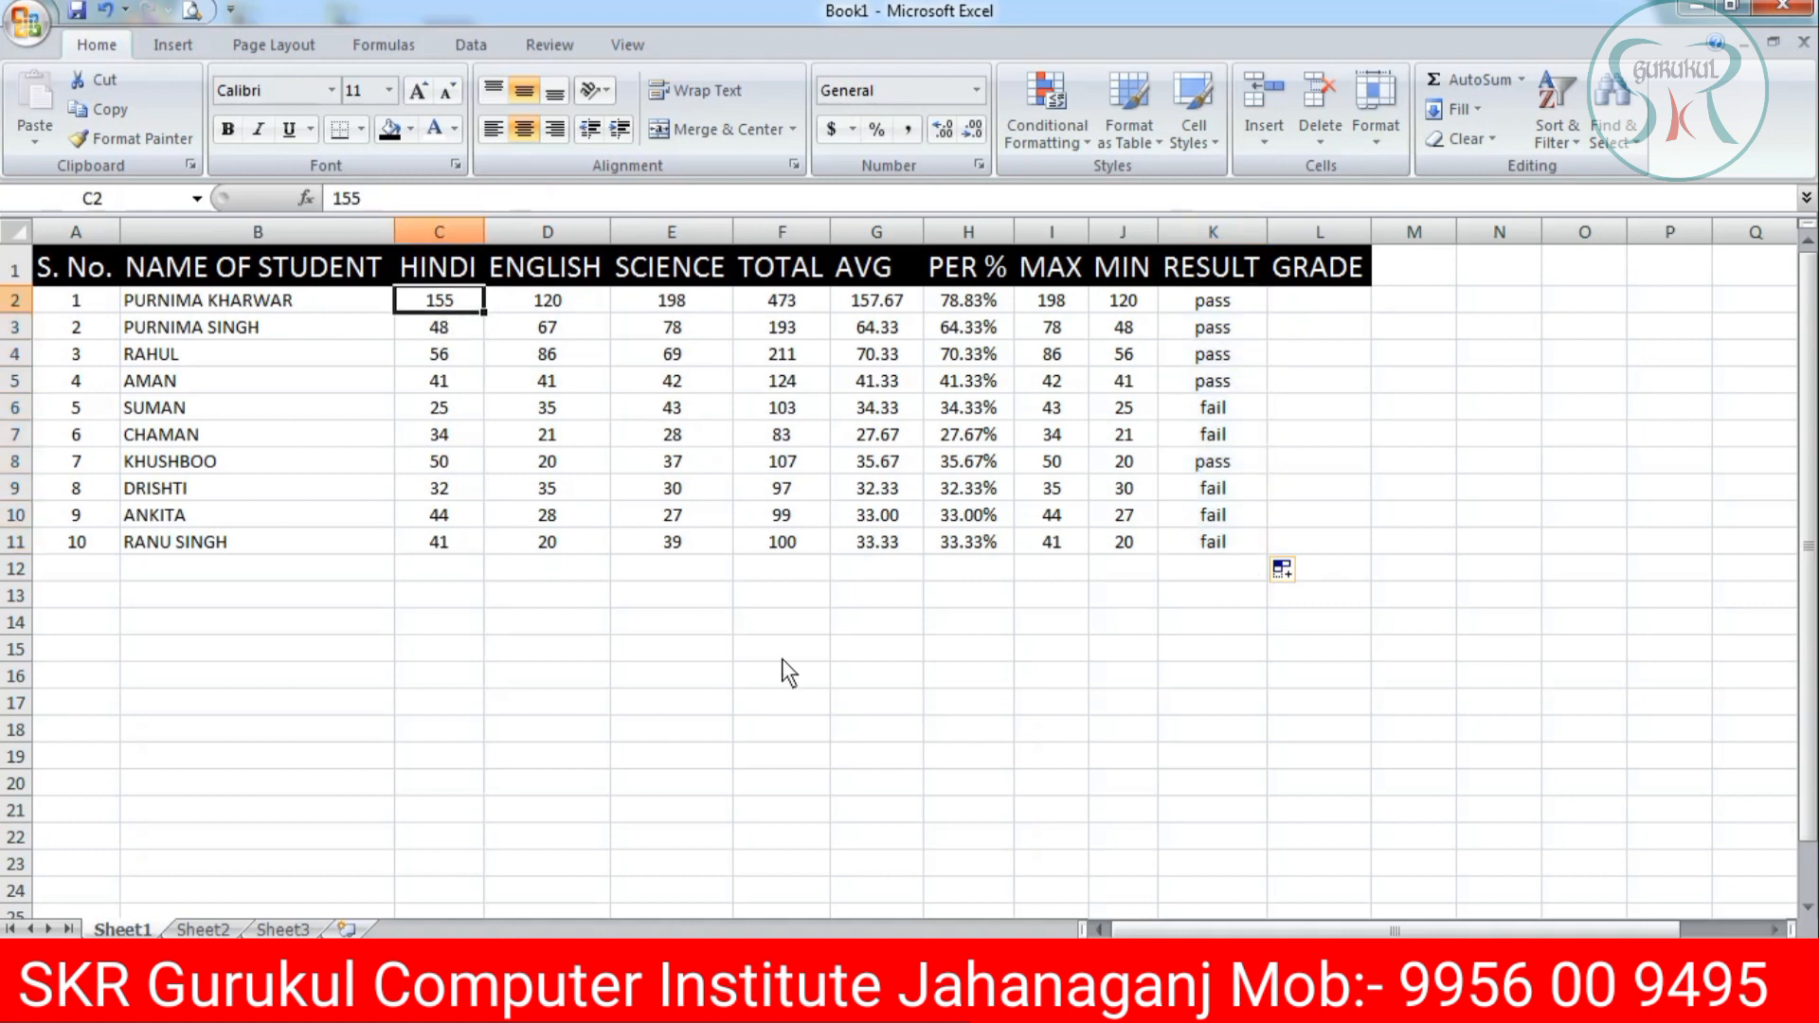
type("55")
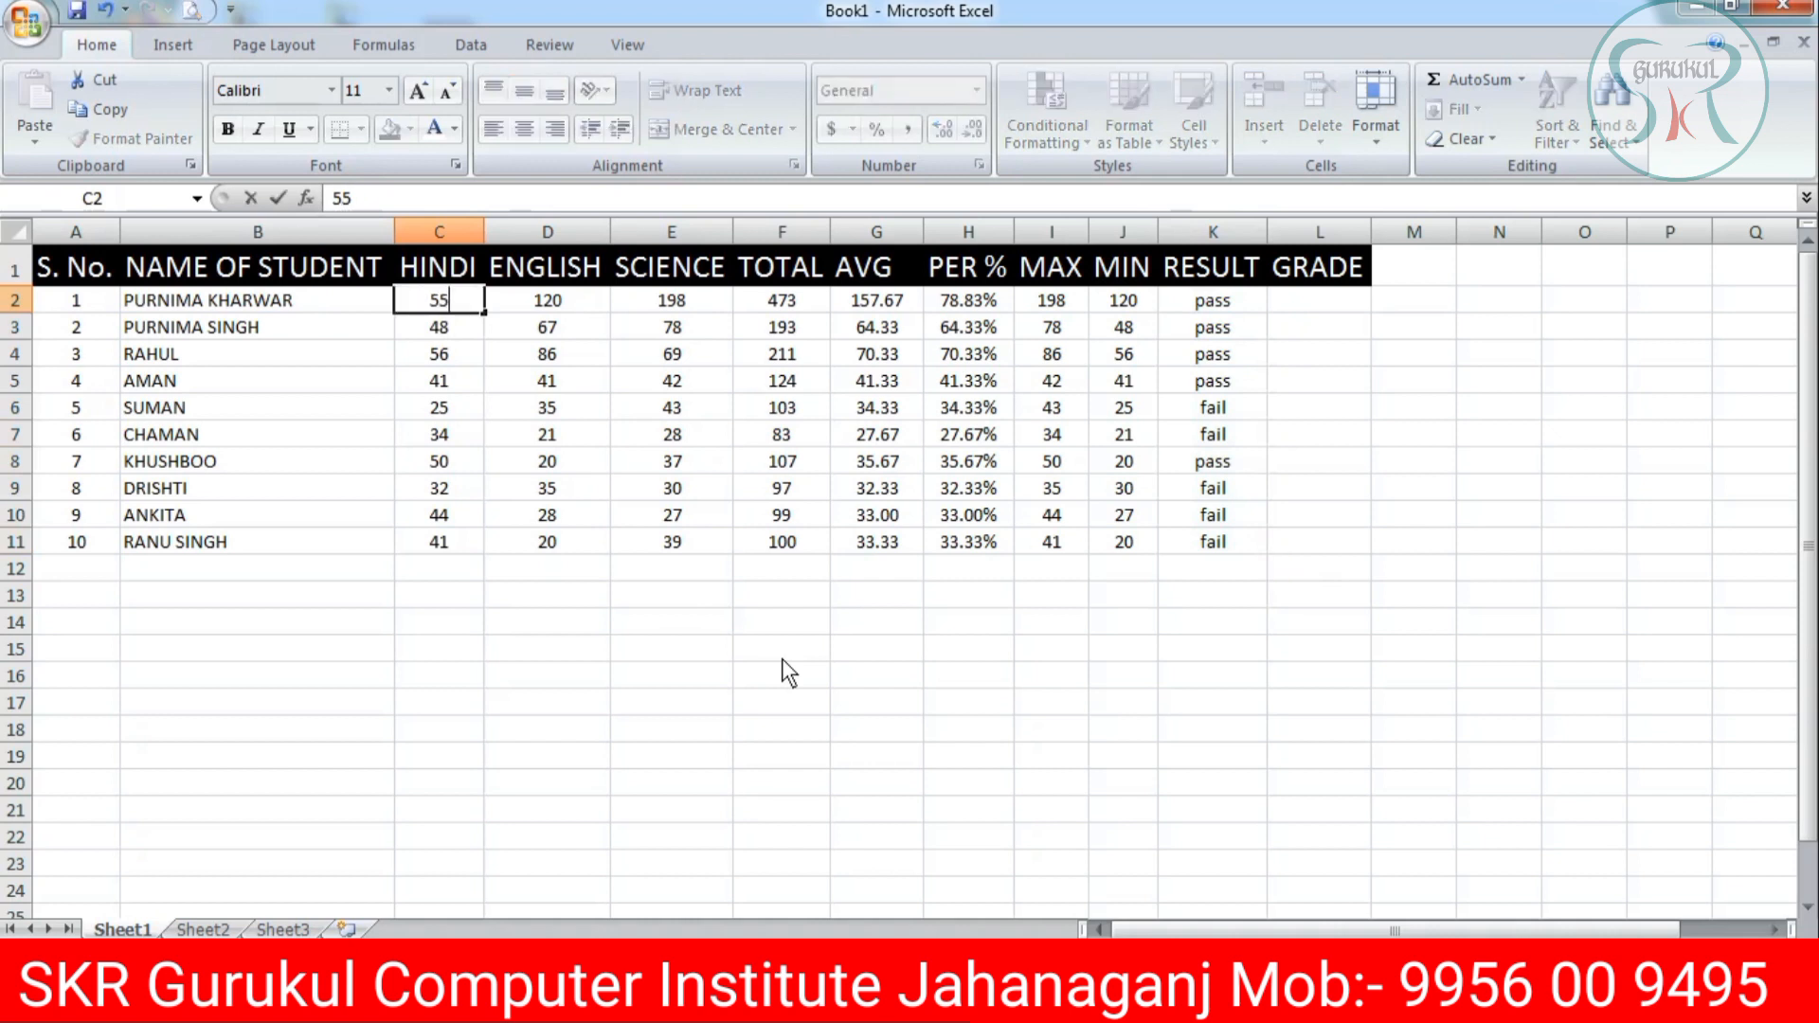
key("Return")
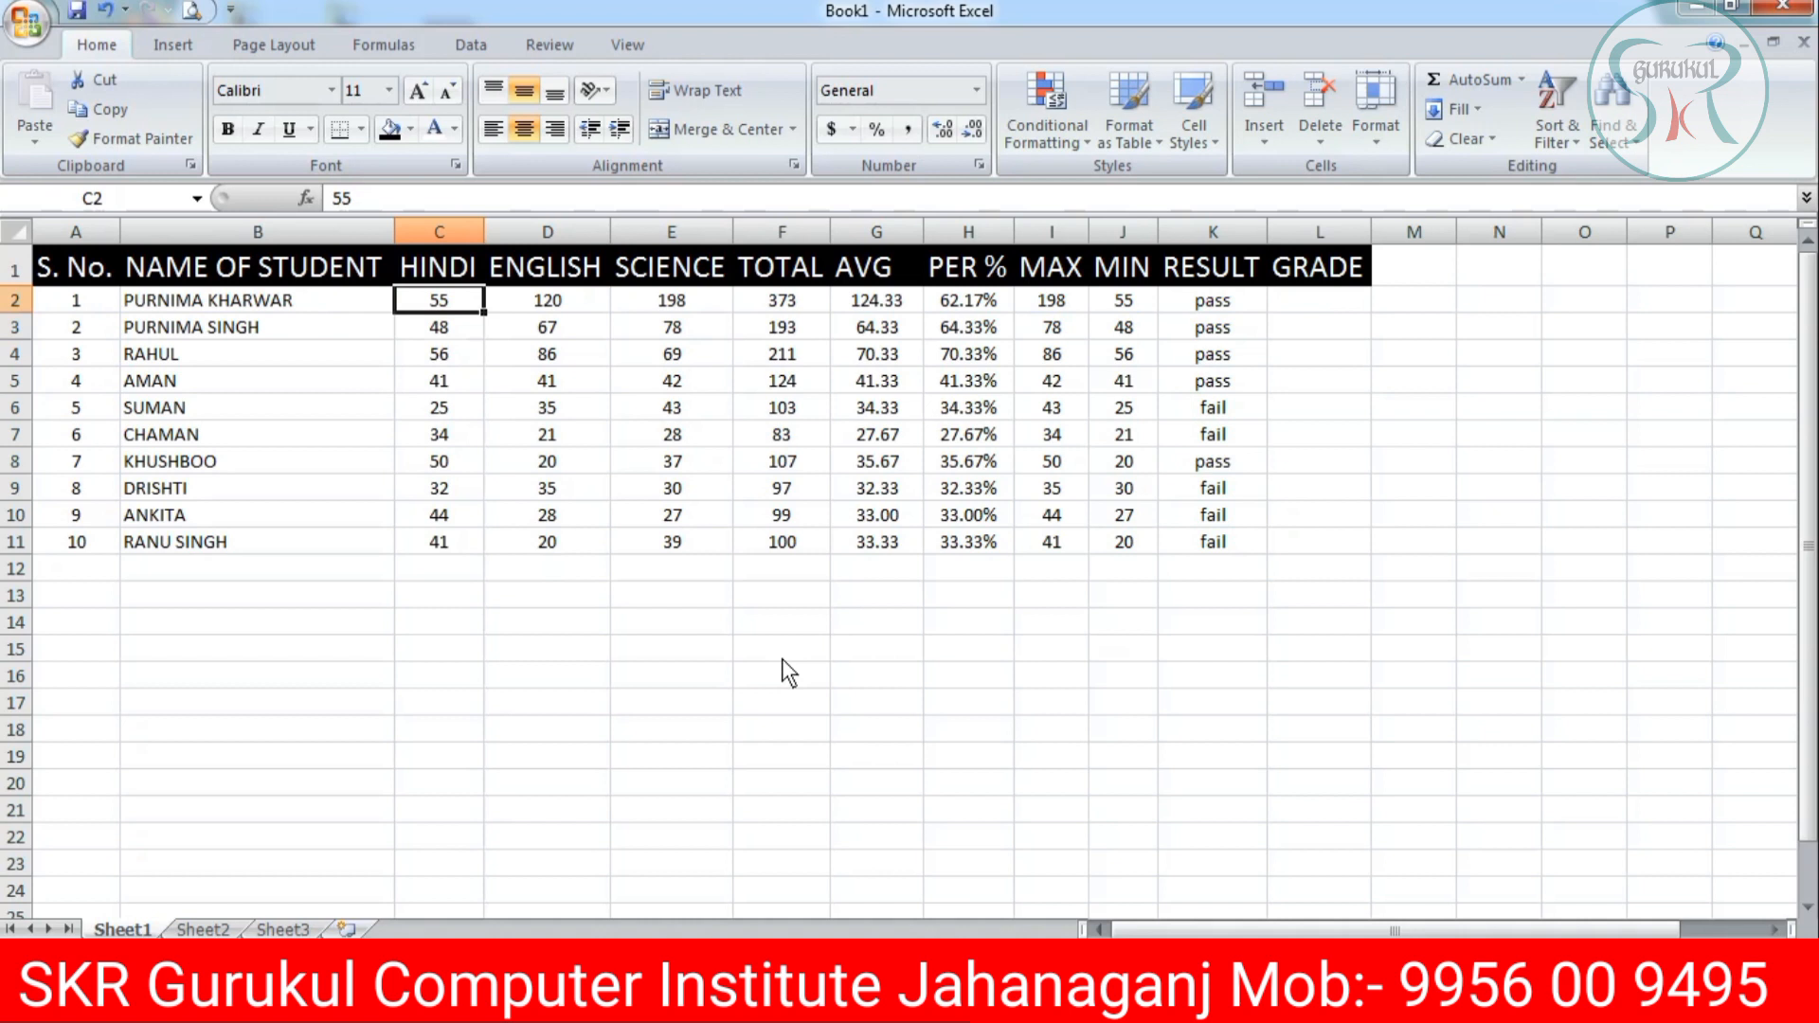
type("35")
key("Return")
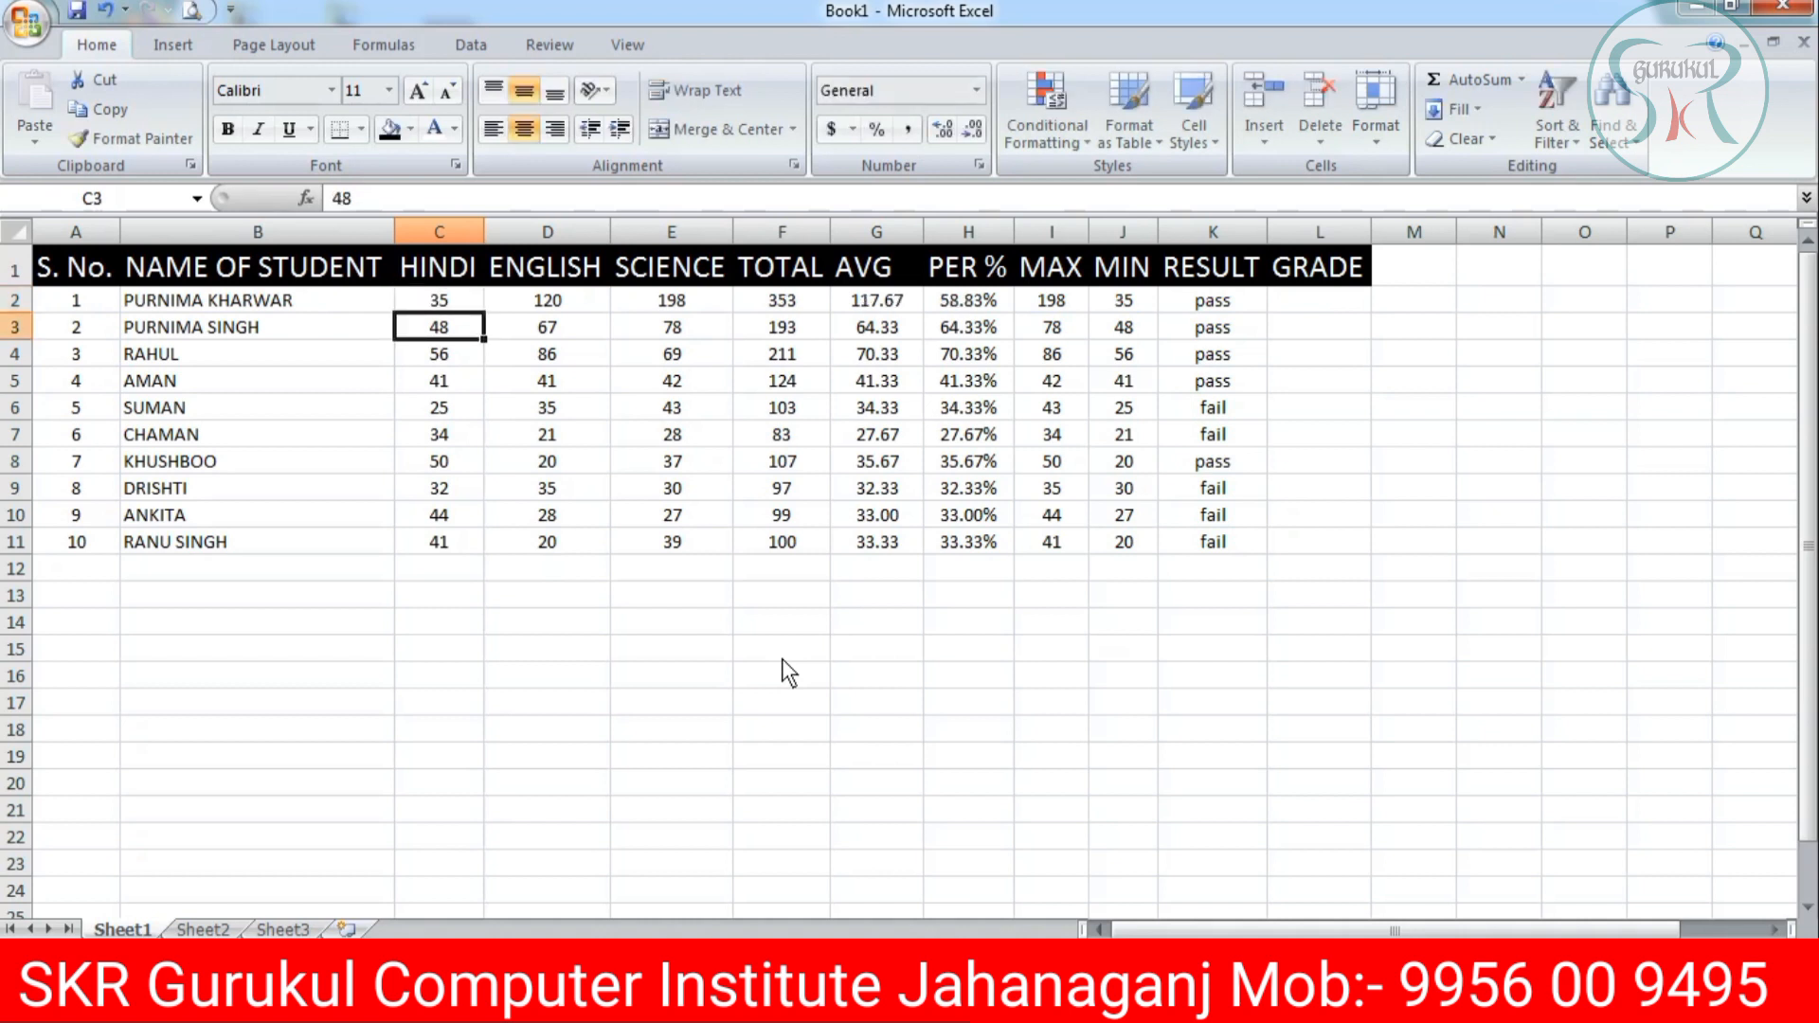
key("Up")
type("10")
key("Return")
key("Up")
type("0")
key("Return")
key("Up")
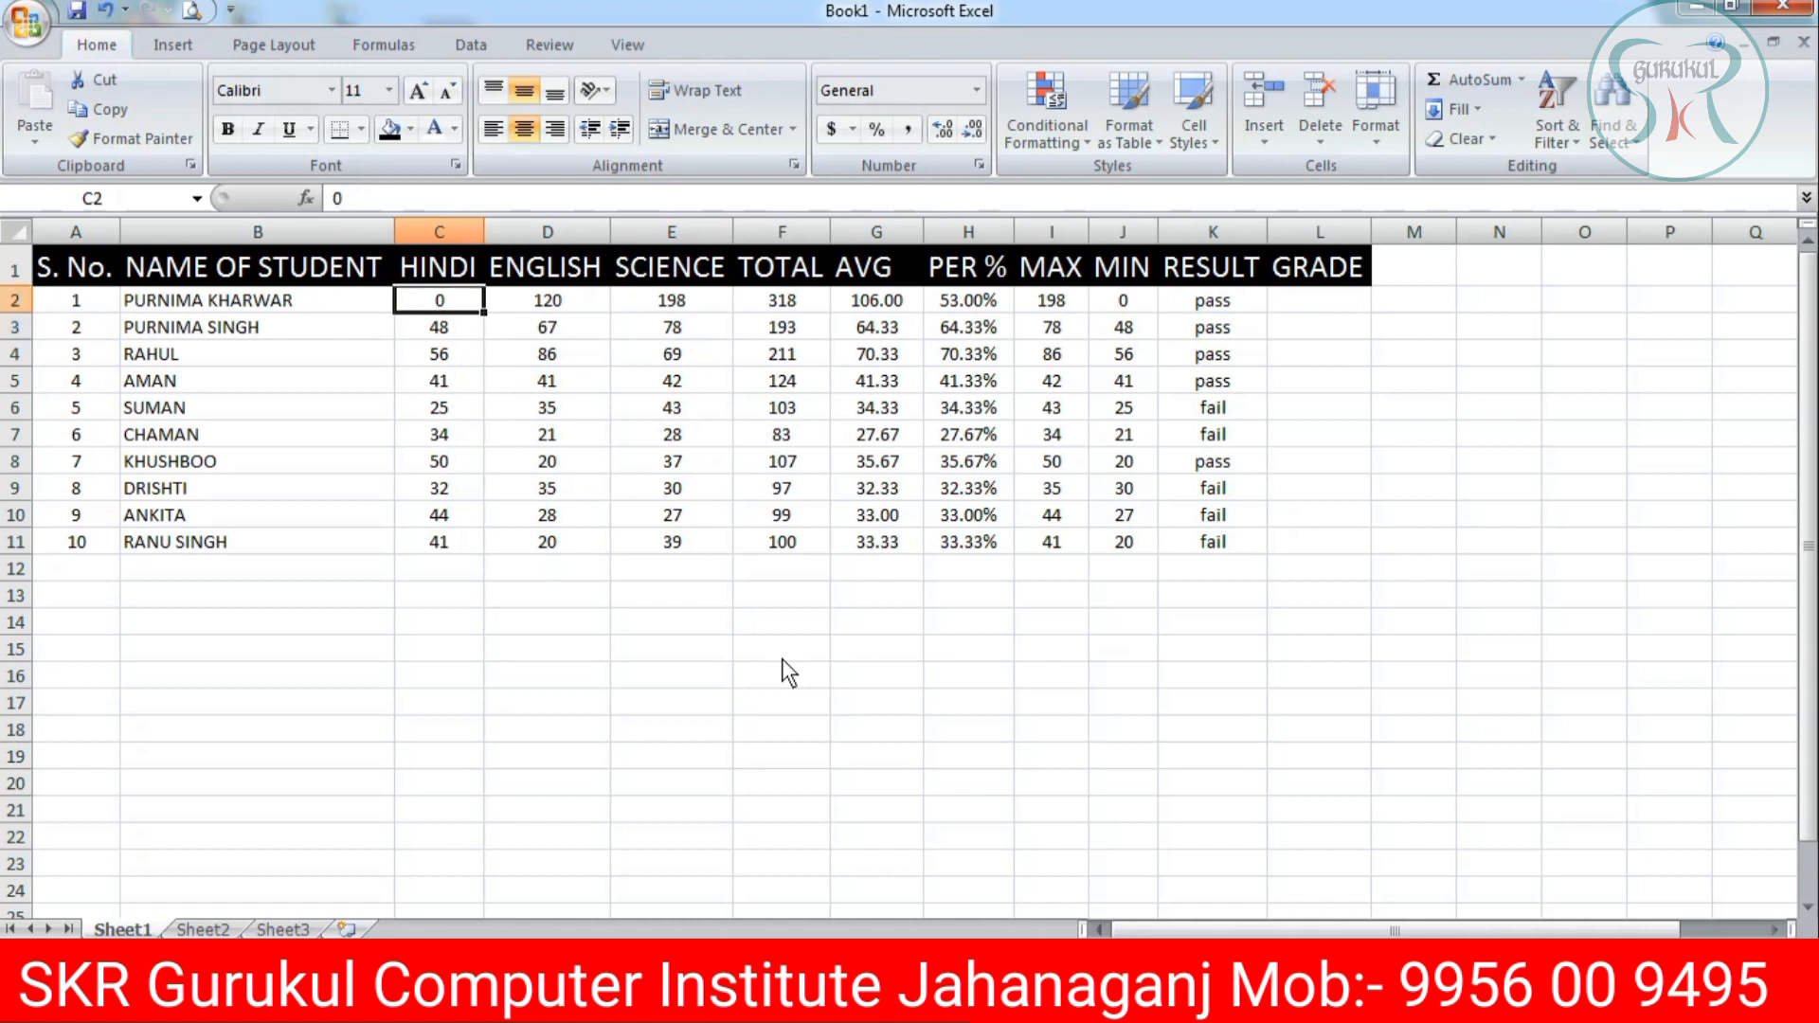
Set the first student's Hindi mark in C2 to 54 and select the percentage cell H2.
type("54")
key("Right")
key("Right")
key("Right")
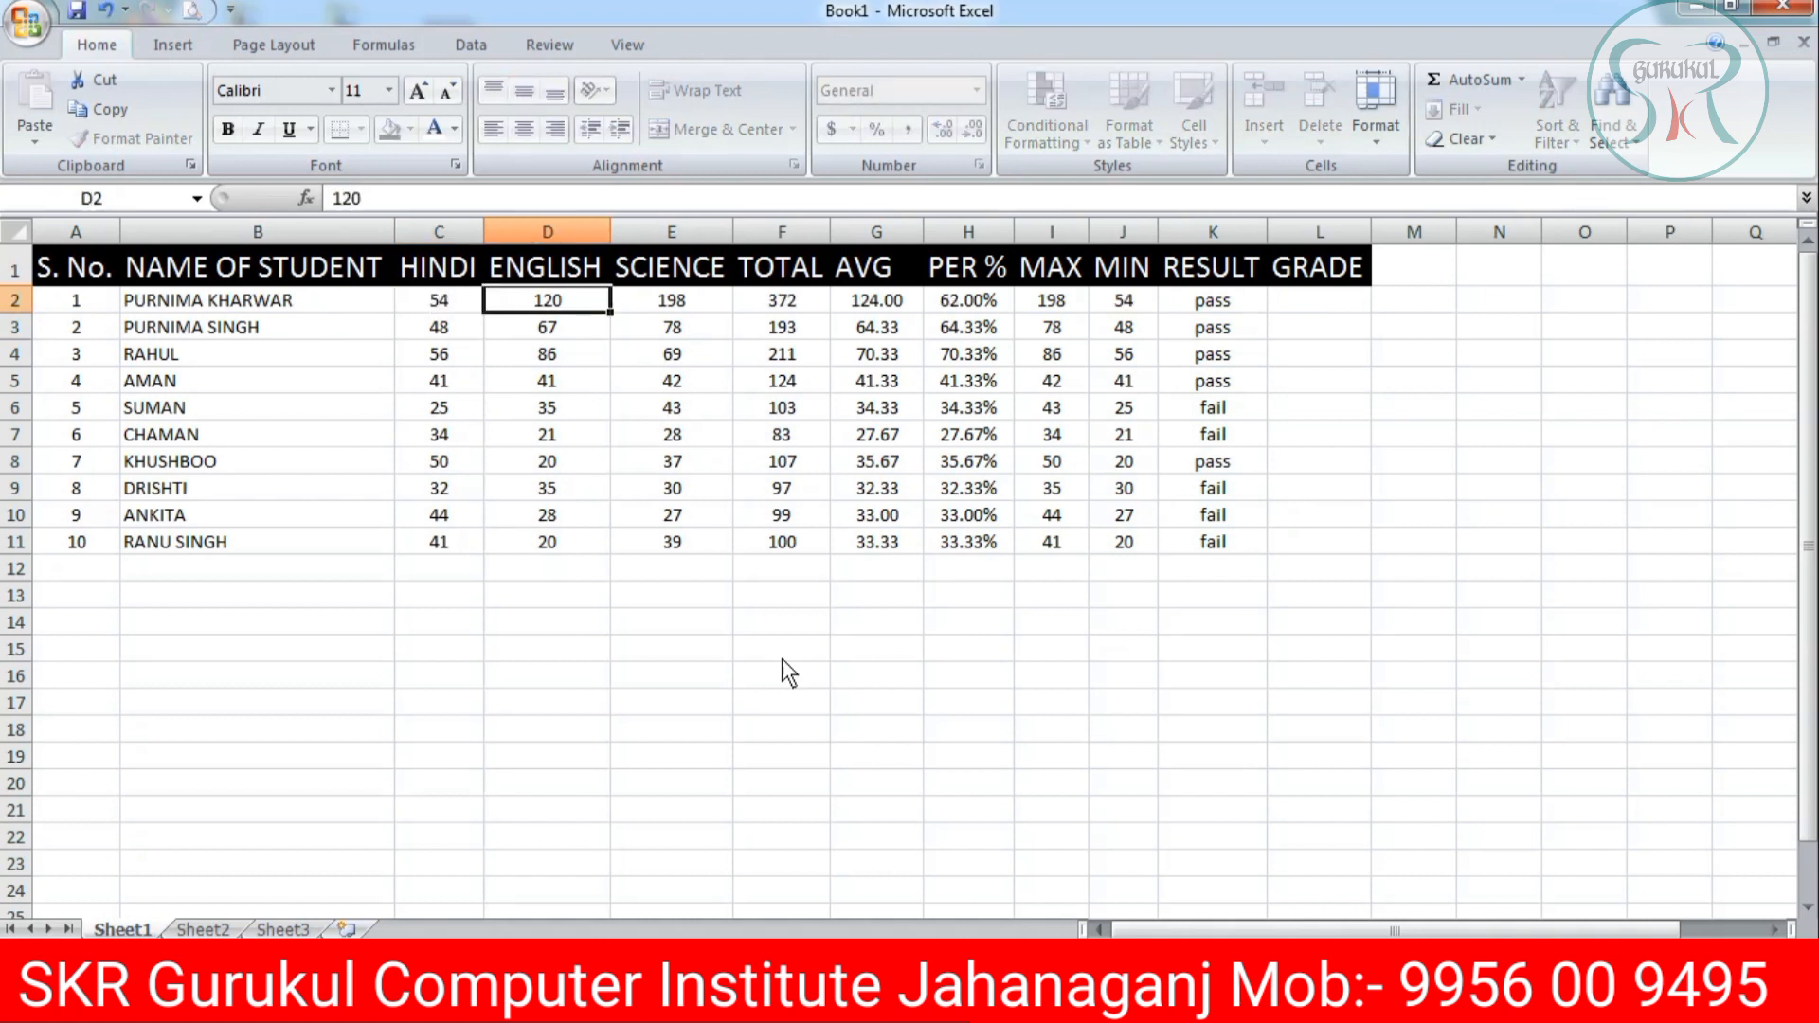
key("Right")
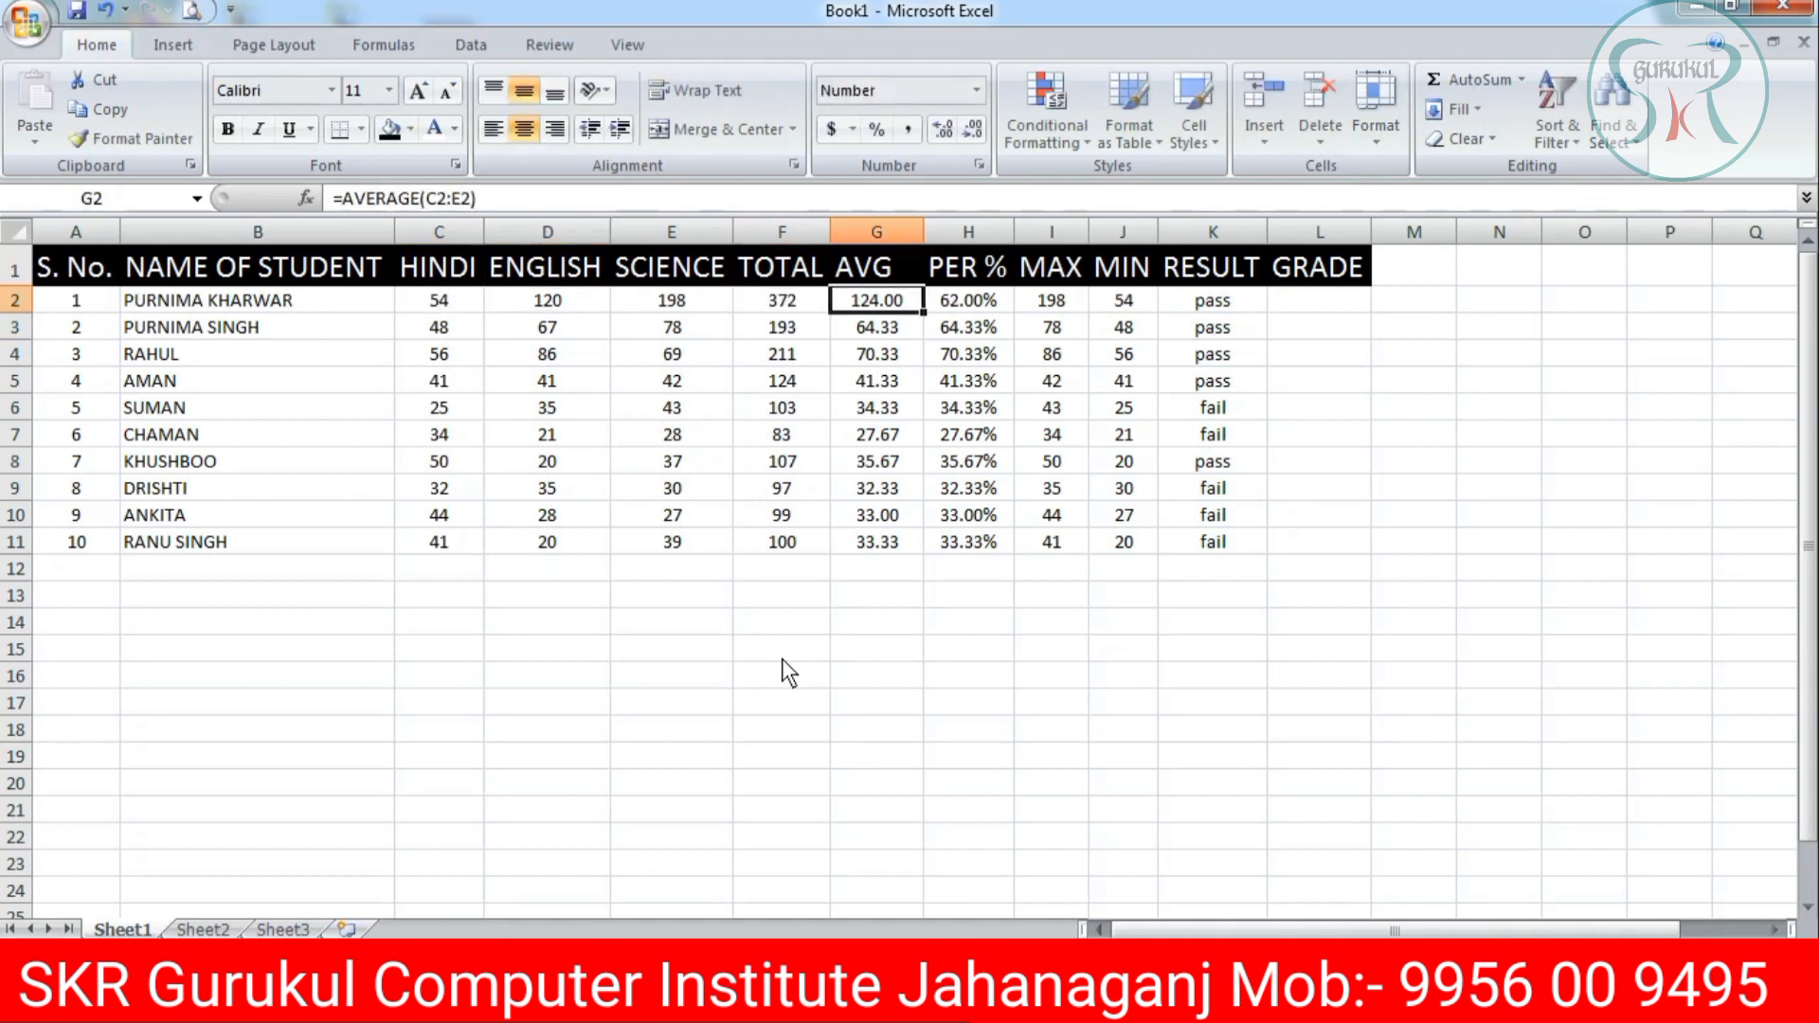
key("Right")
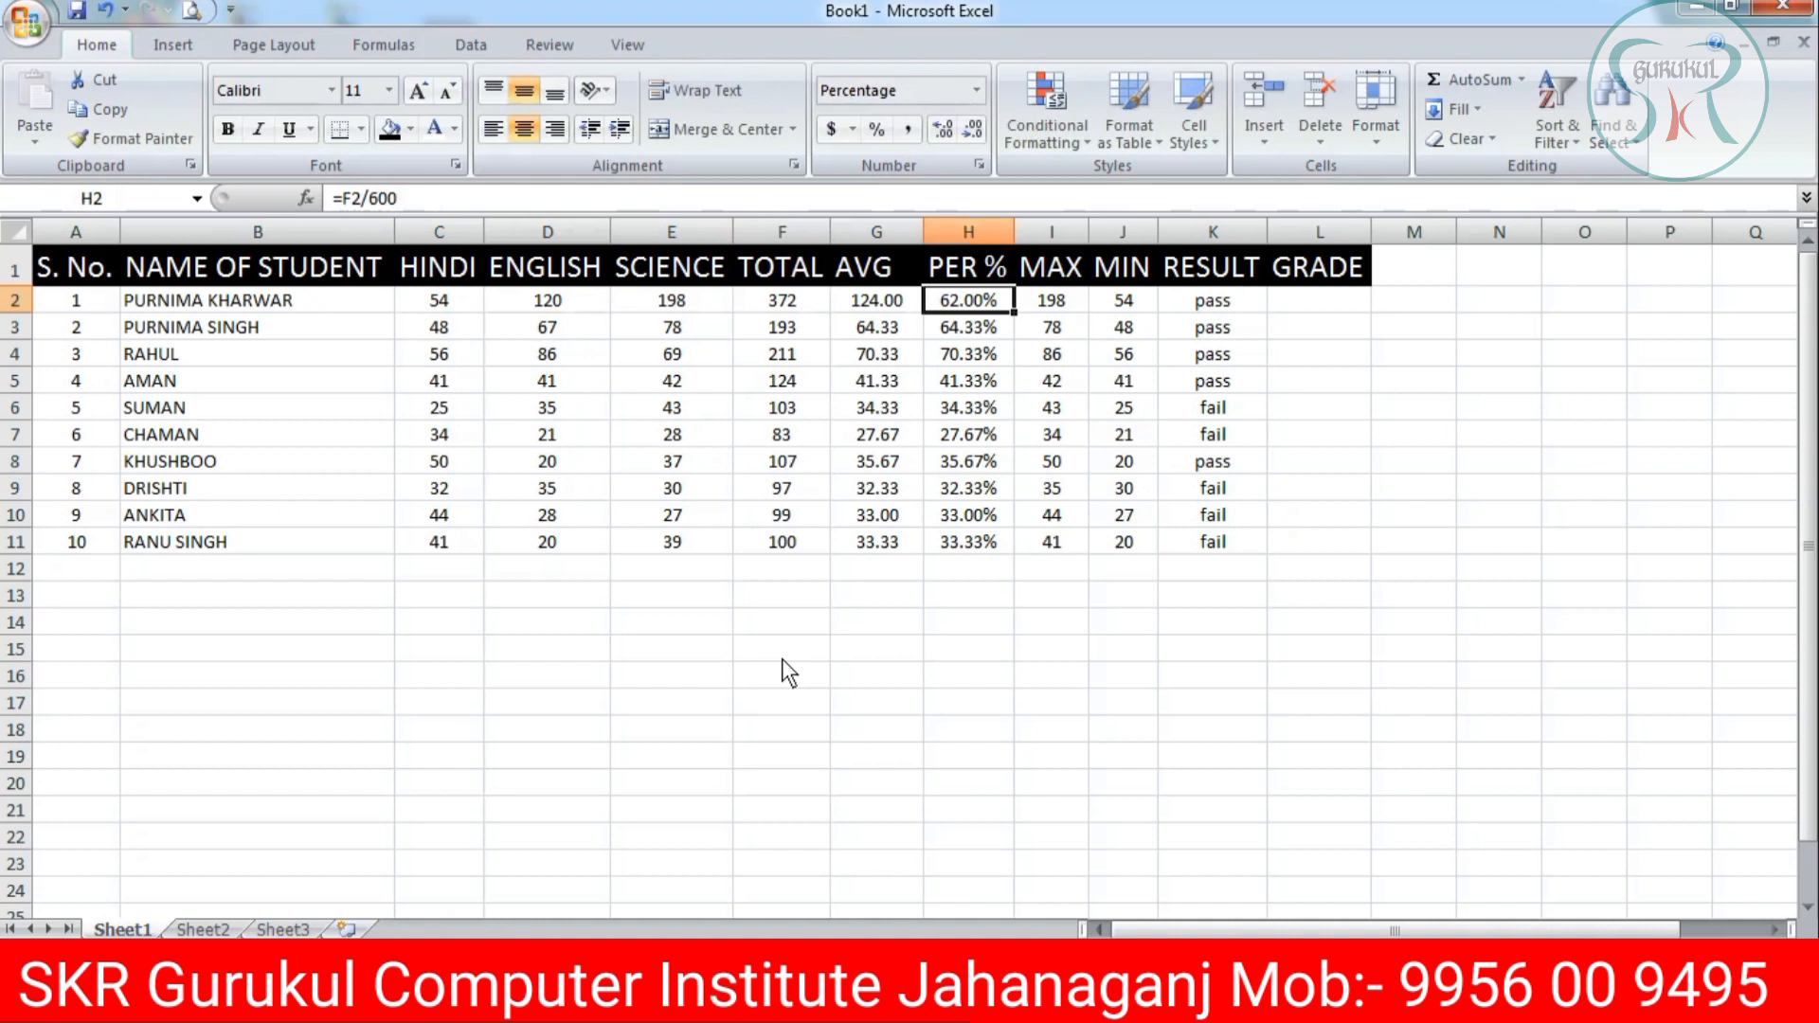
Change the first student's percentage formula in H2 to =F2/300.
key("F2")
key("Left")
key("Left")
key("BackSpace")
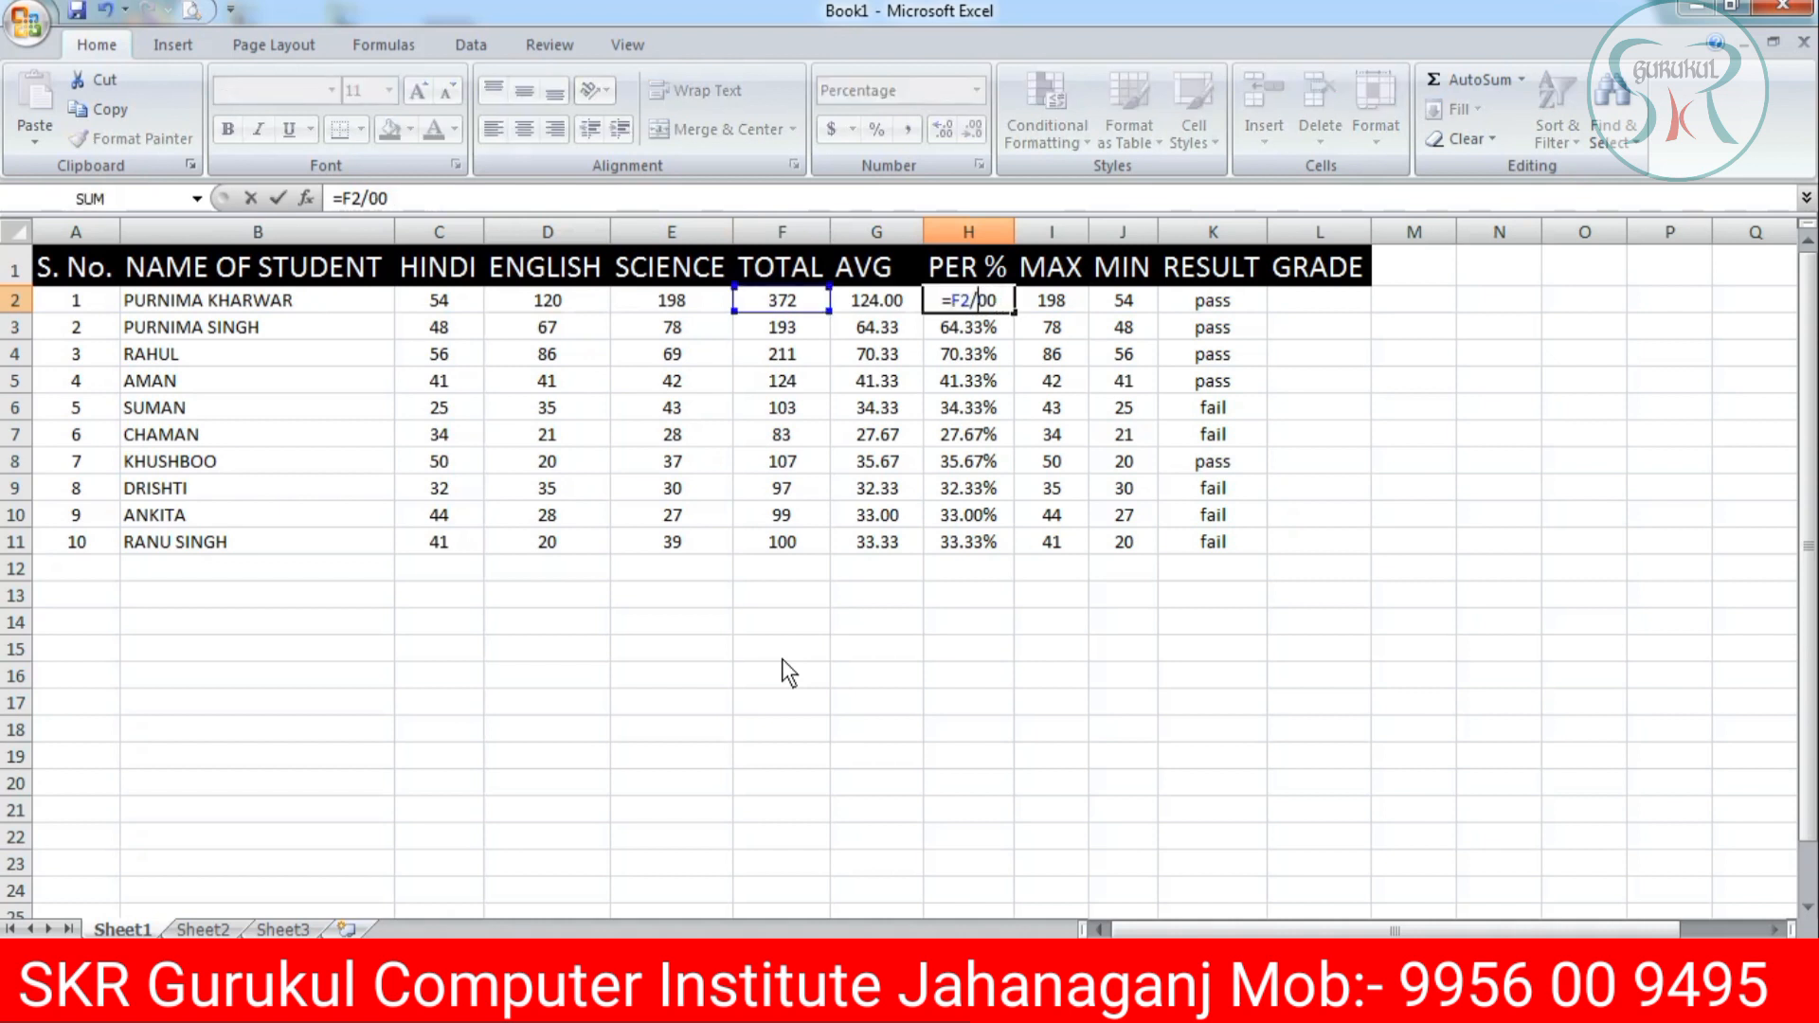
type("3")
key("Return")
Set the first student's English mark in D2 to 45 and Science mark in E2 to 68.
key("Up")
key("Right")
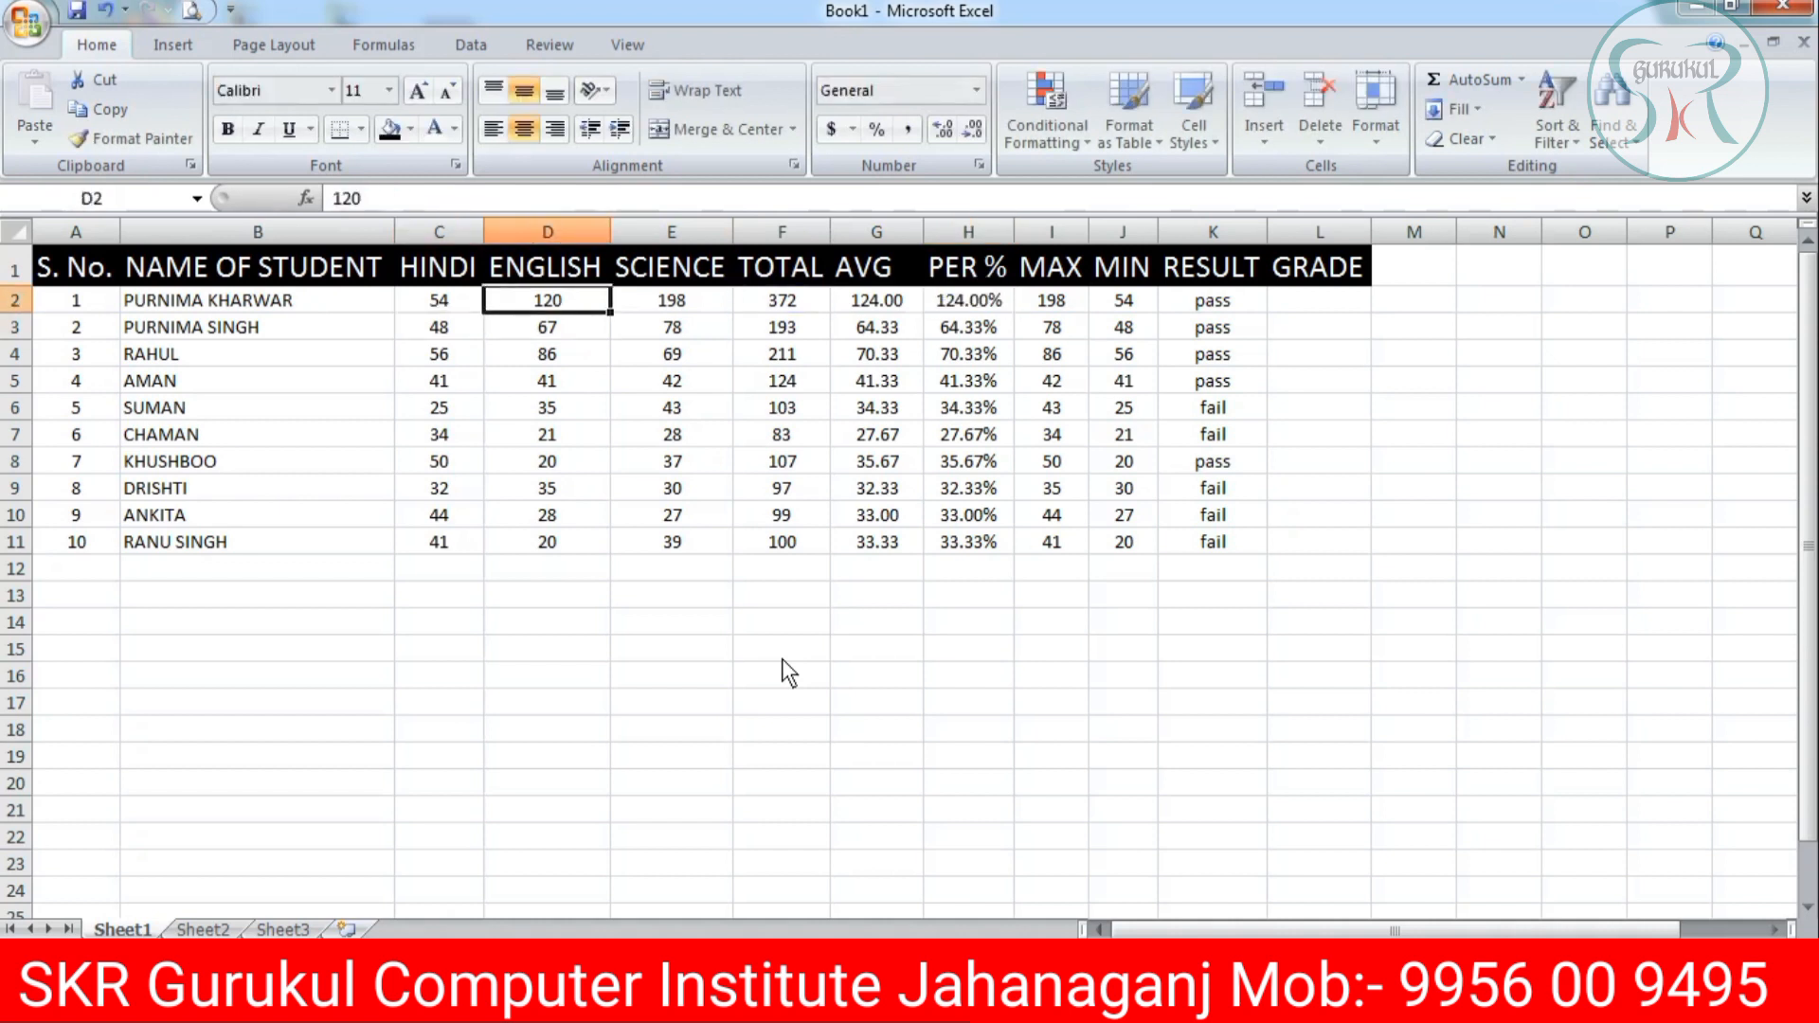
type("54")
key("BackSpace")
key("BackSpace")
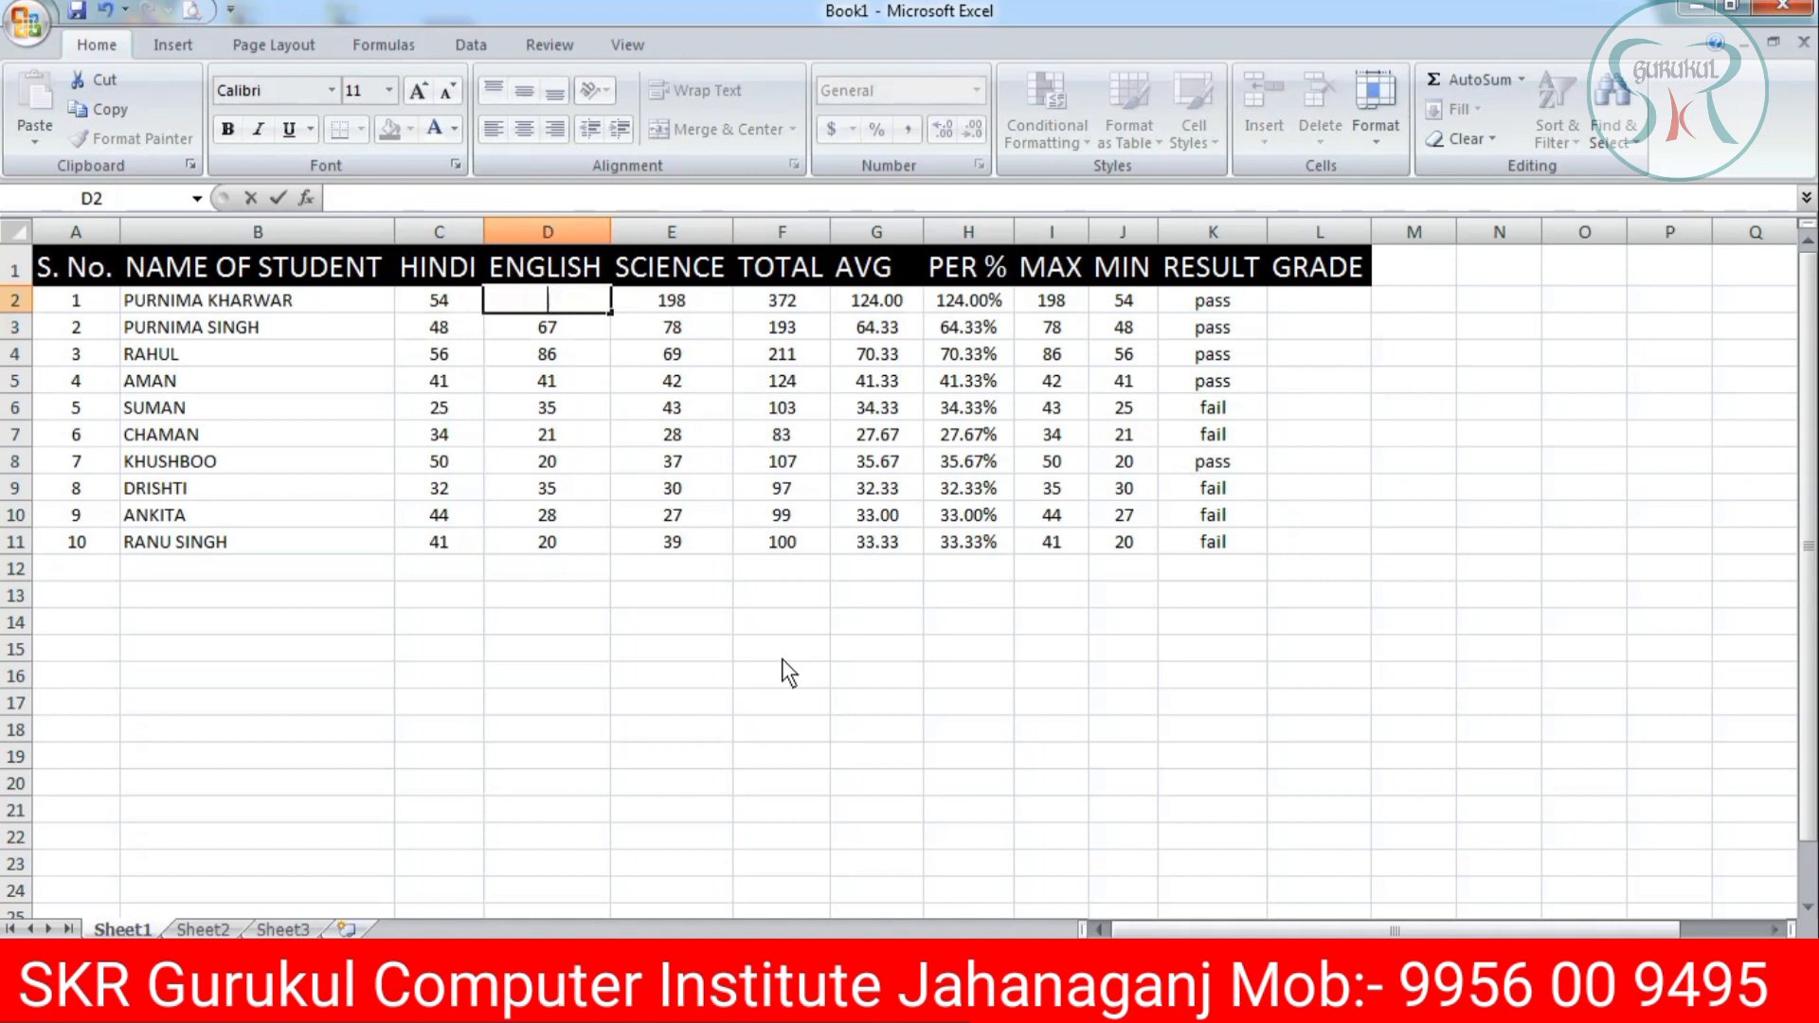
type("45")
key("Tab")
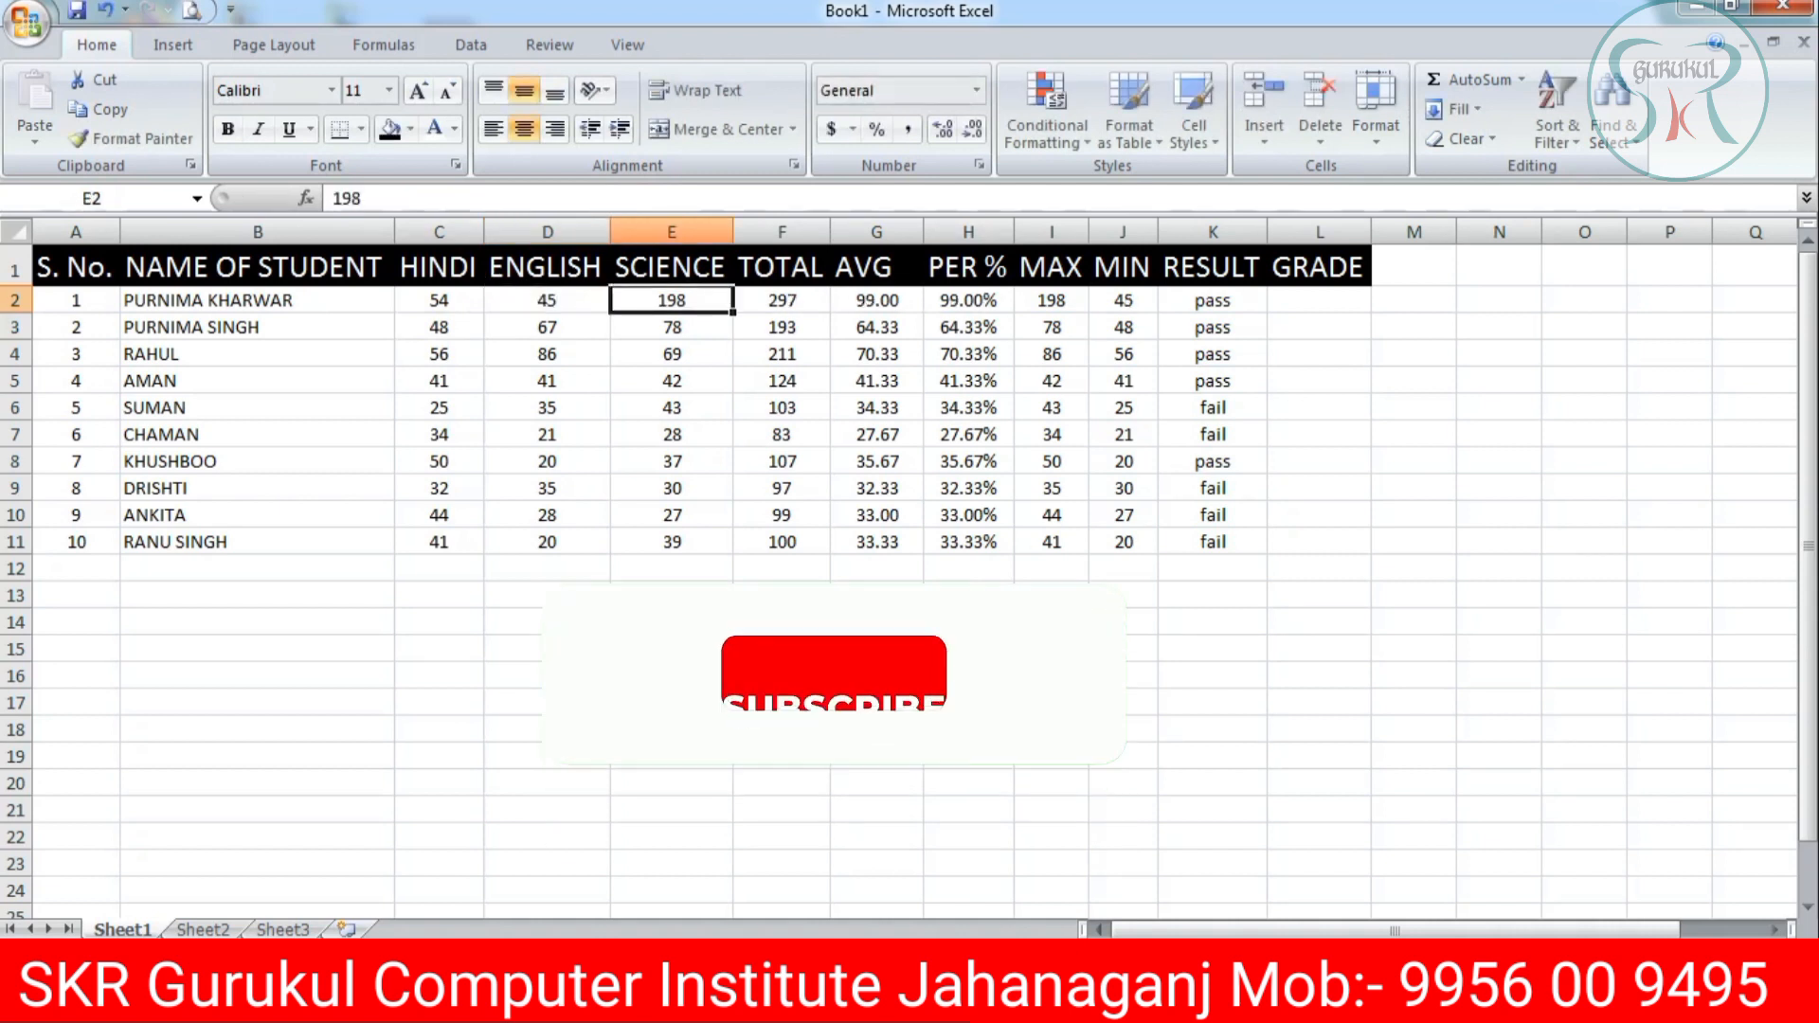
type("68")
key("Tab")
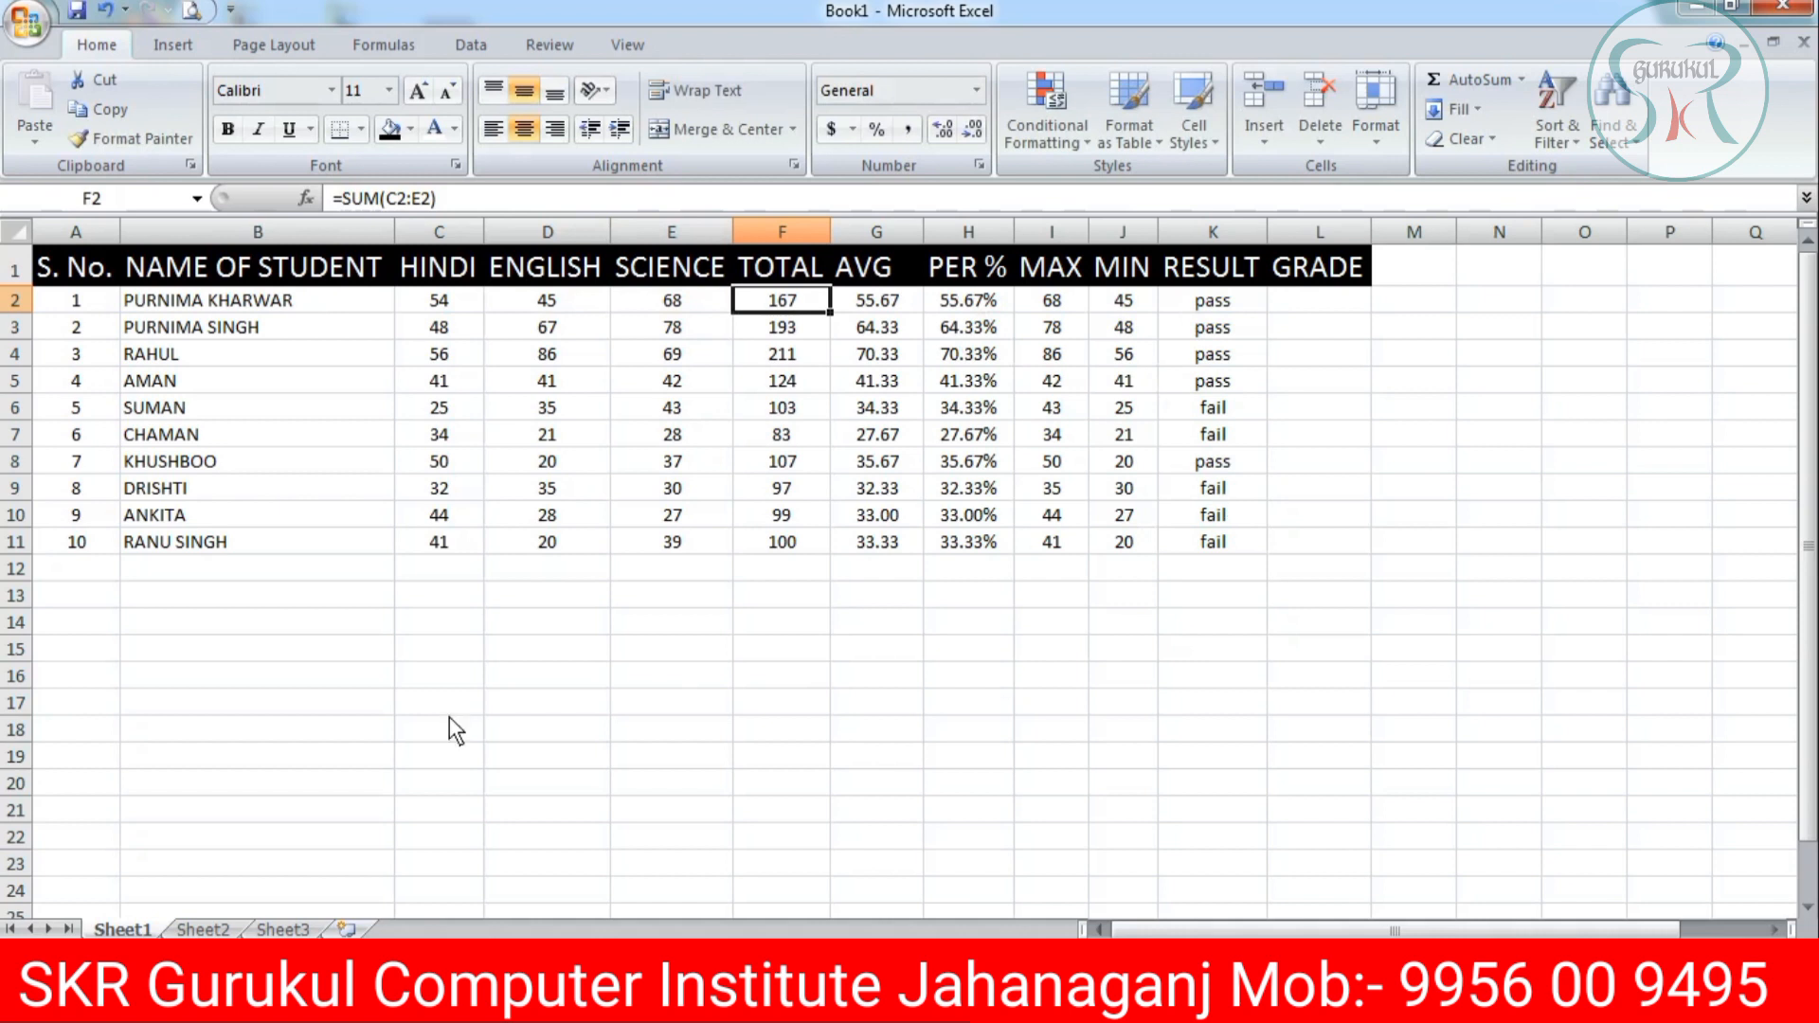
Enter the label AND in C14 below the marksheet.
left_click(440, 625)
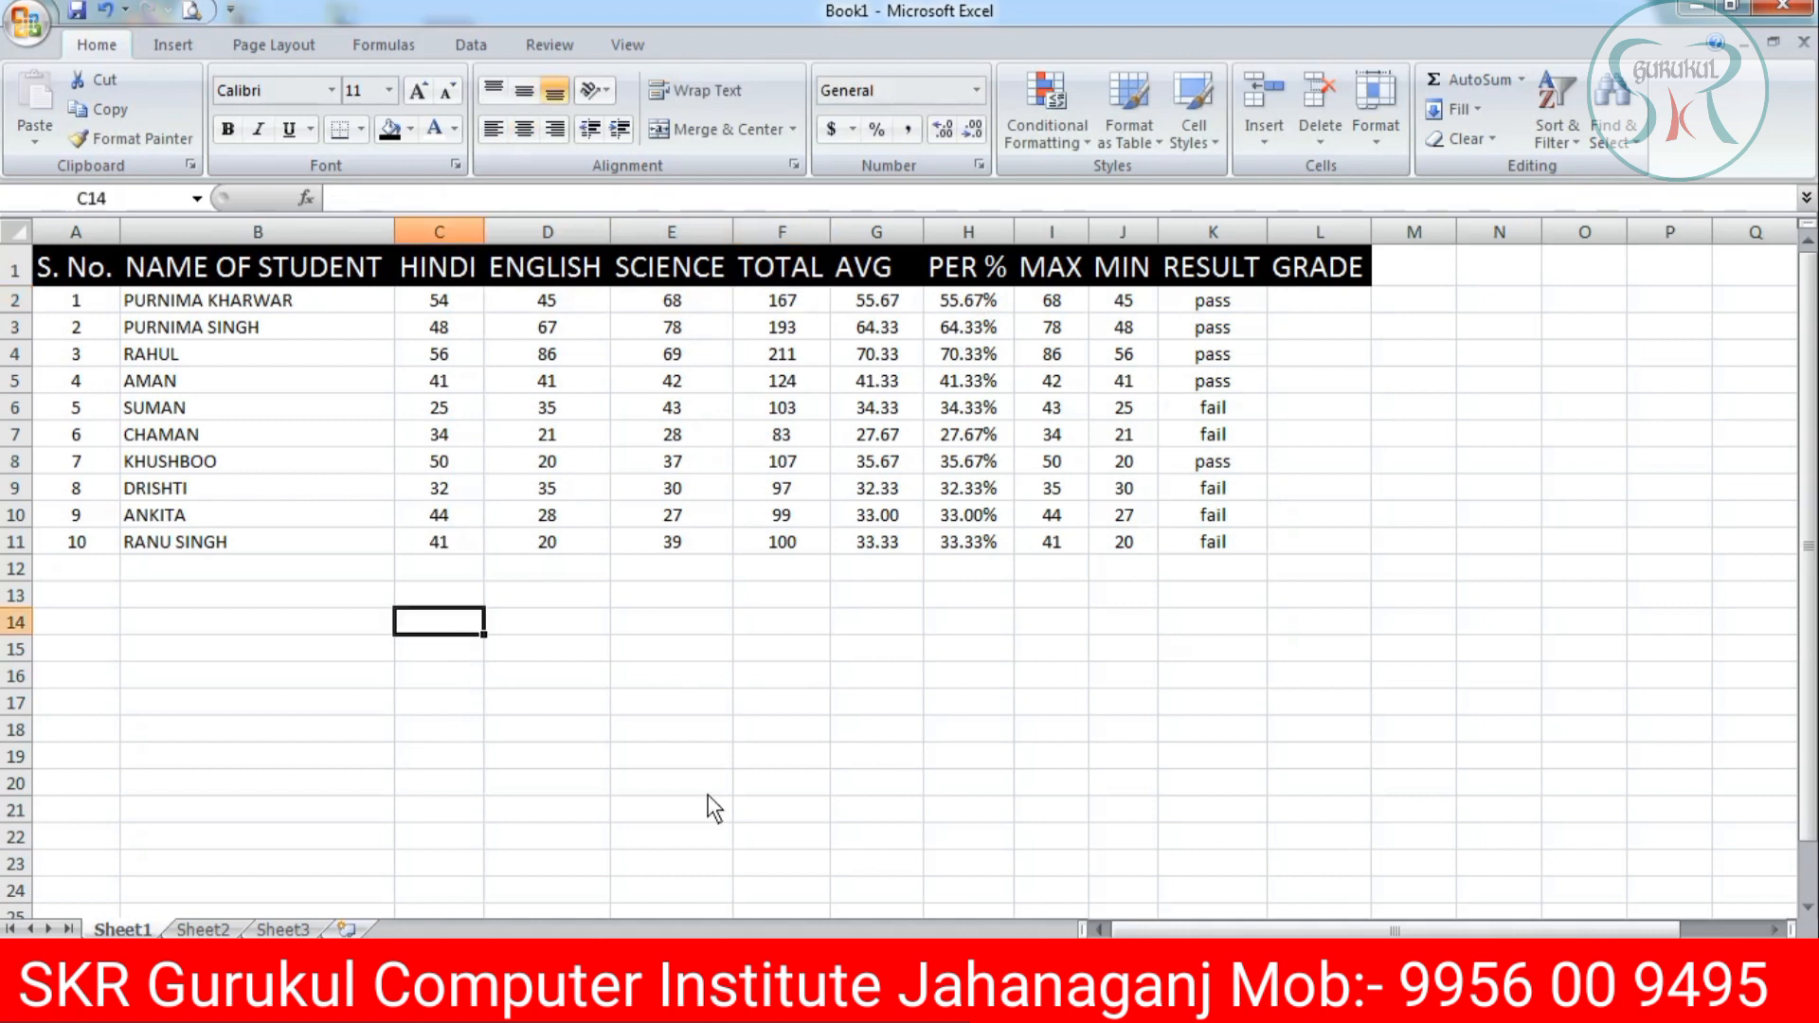
type("A")
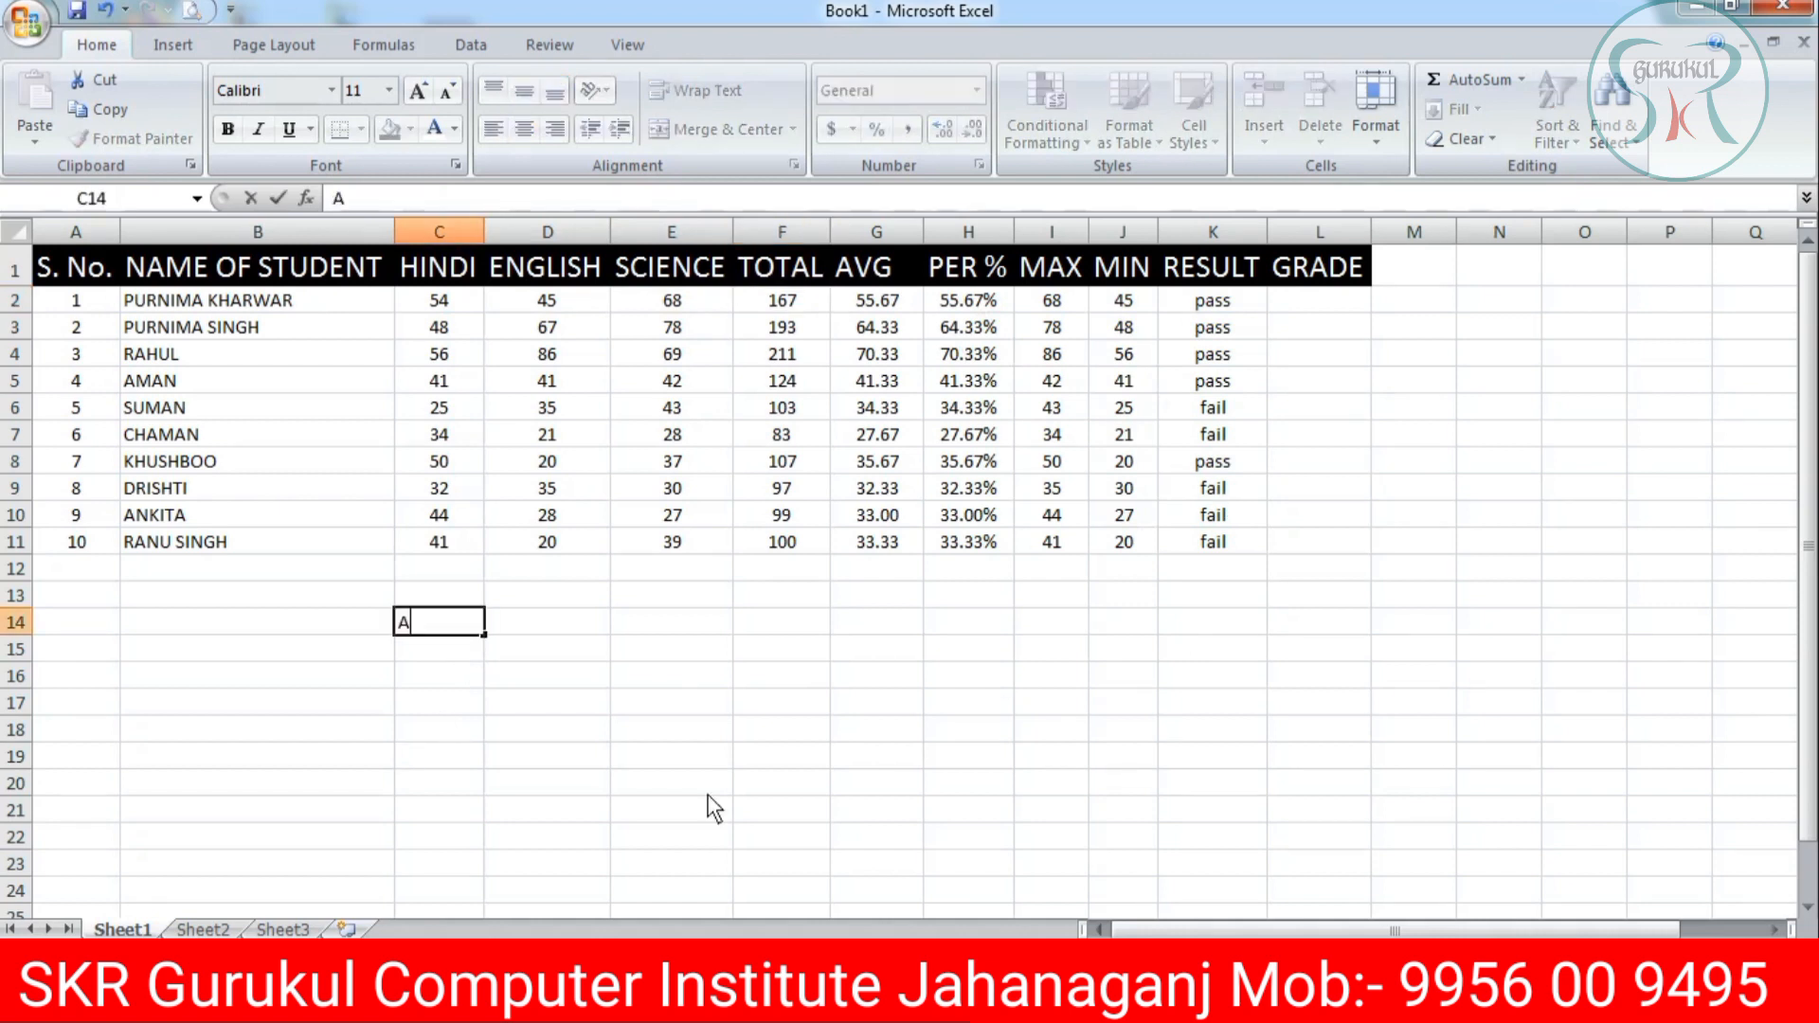
type("8")
key("BackSpace")
type("ND")
key("Tab")
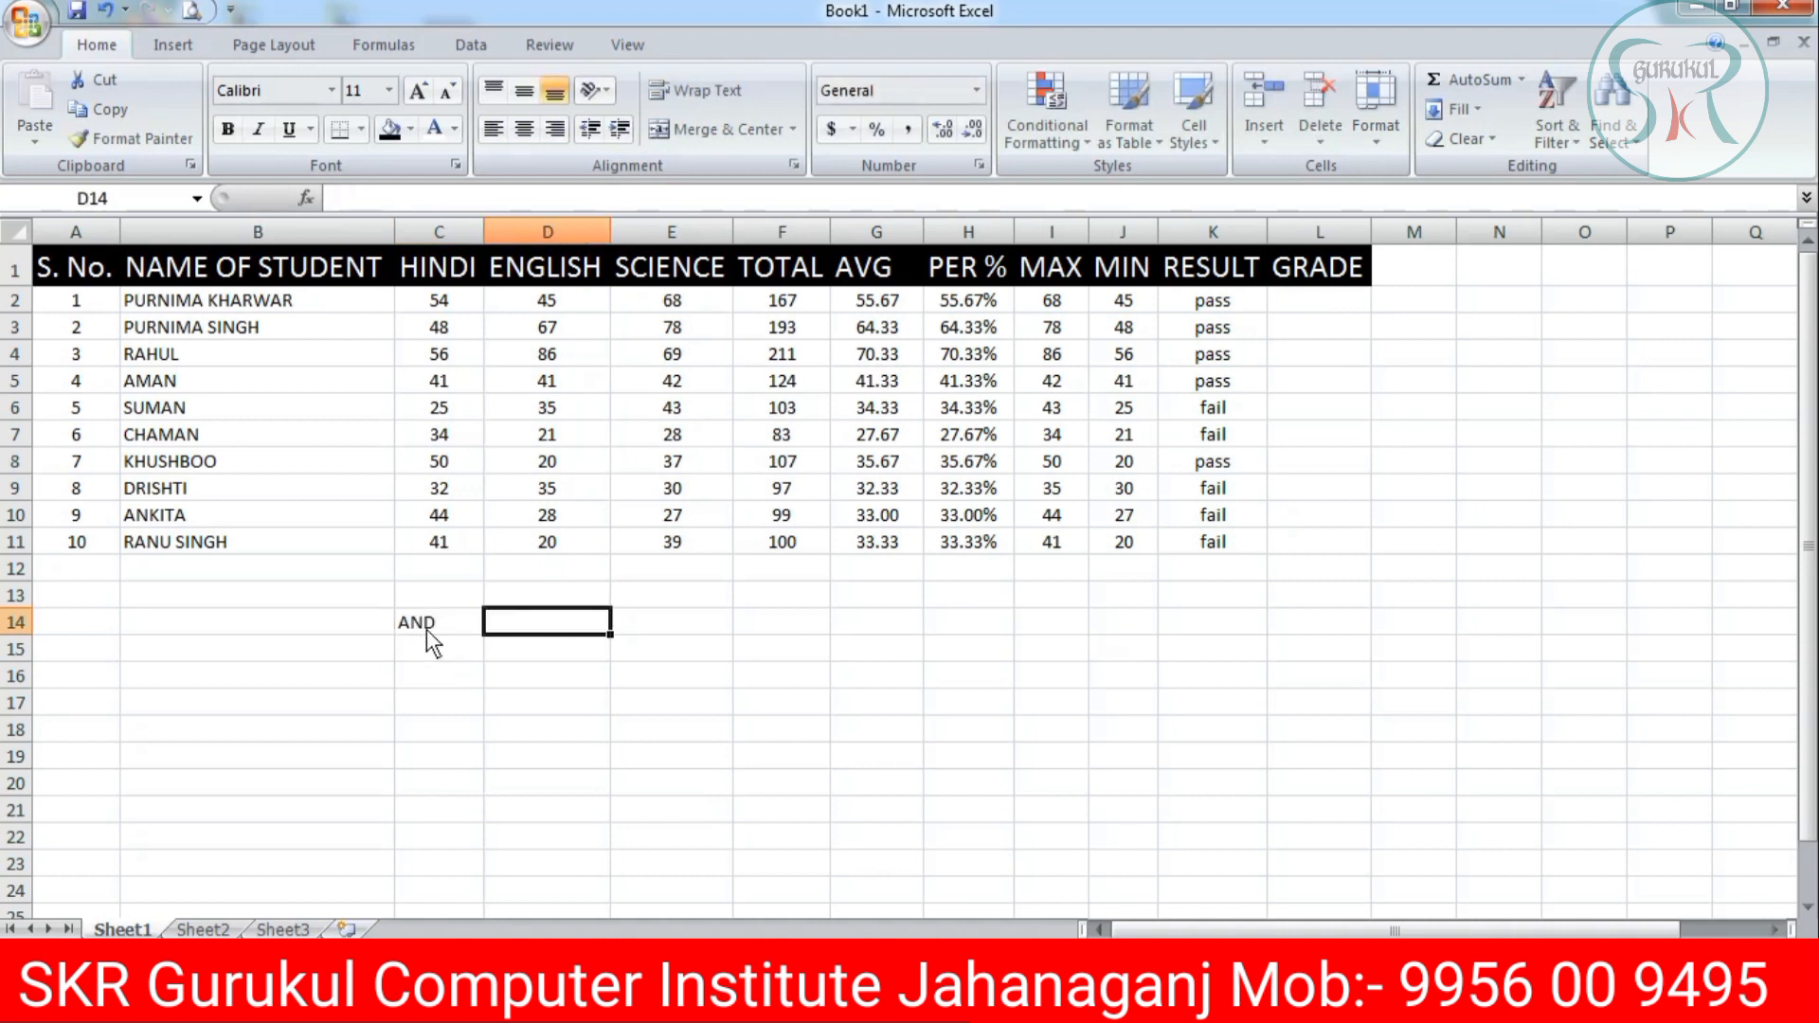
left_click_drag(368, 621, 481, 647)
left_click(517, 675)
left_click(436, 627)
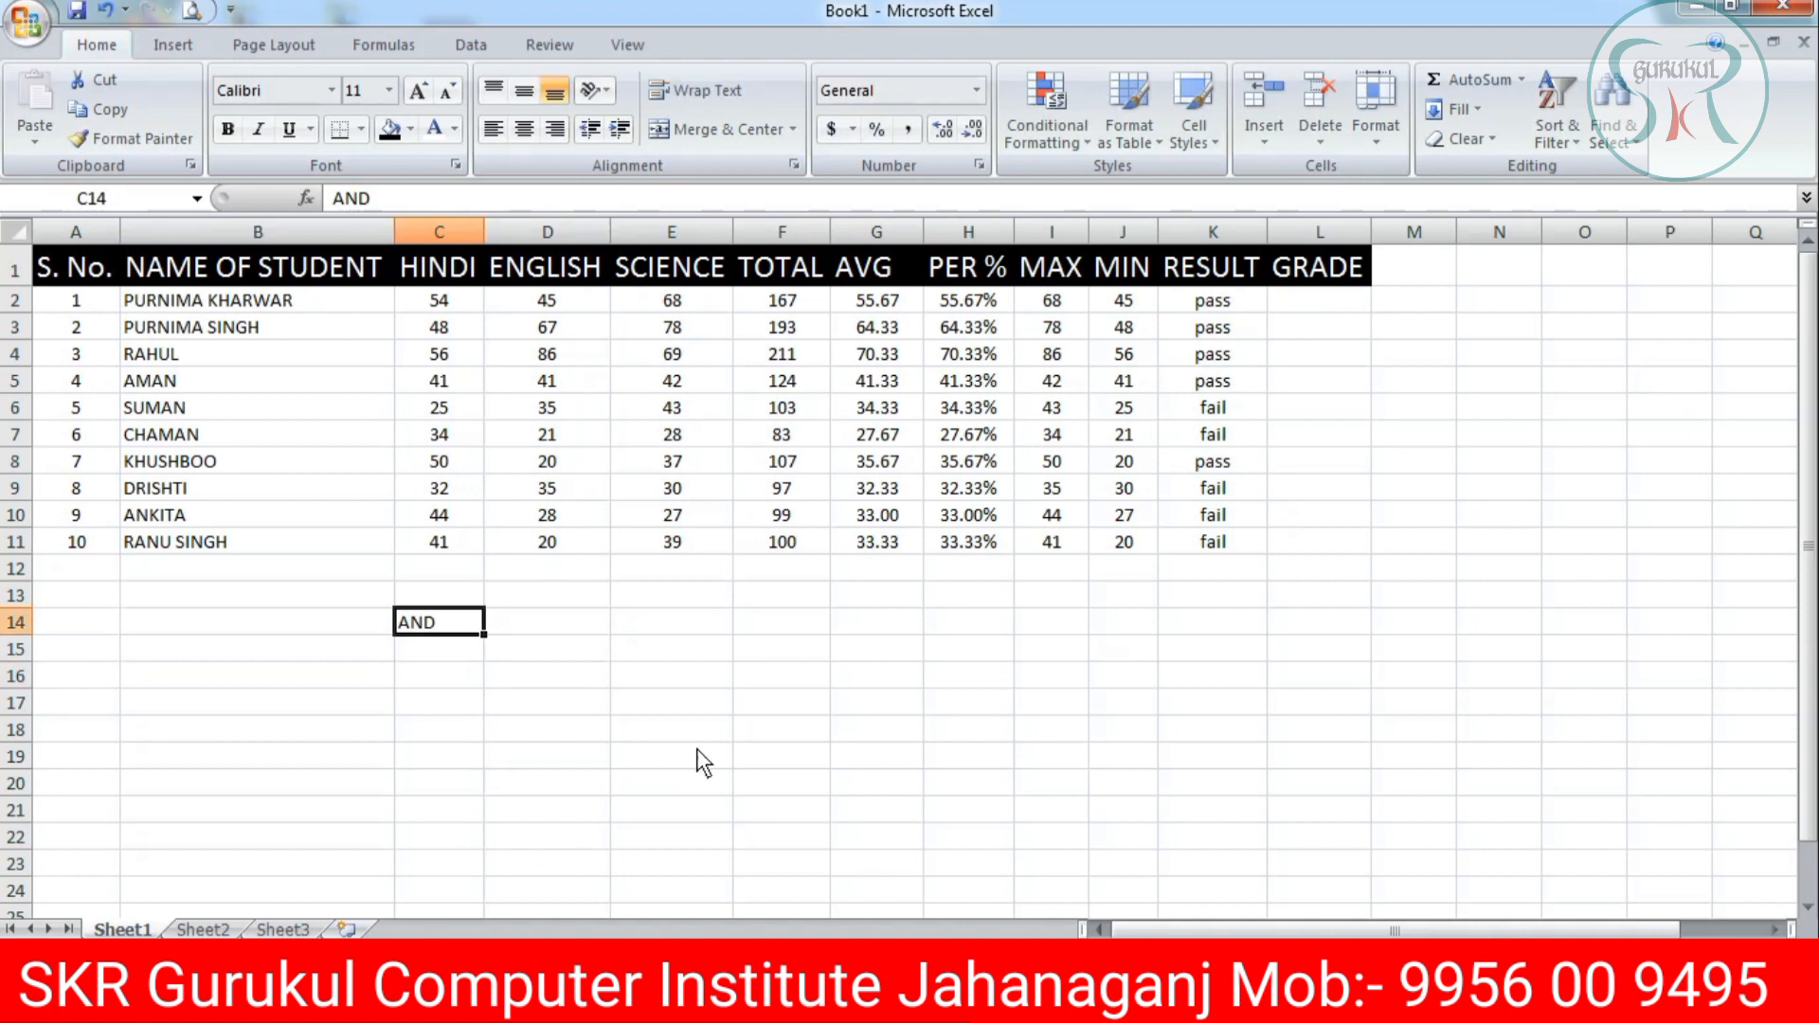
left_click(451, 675)
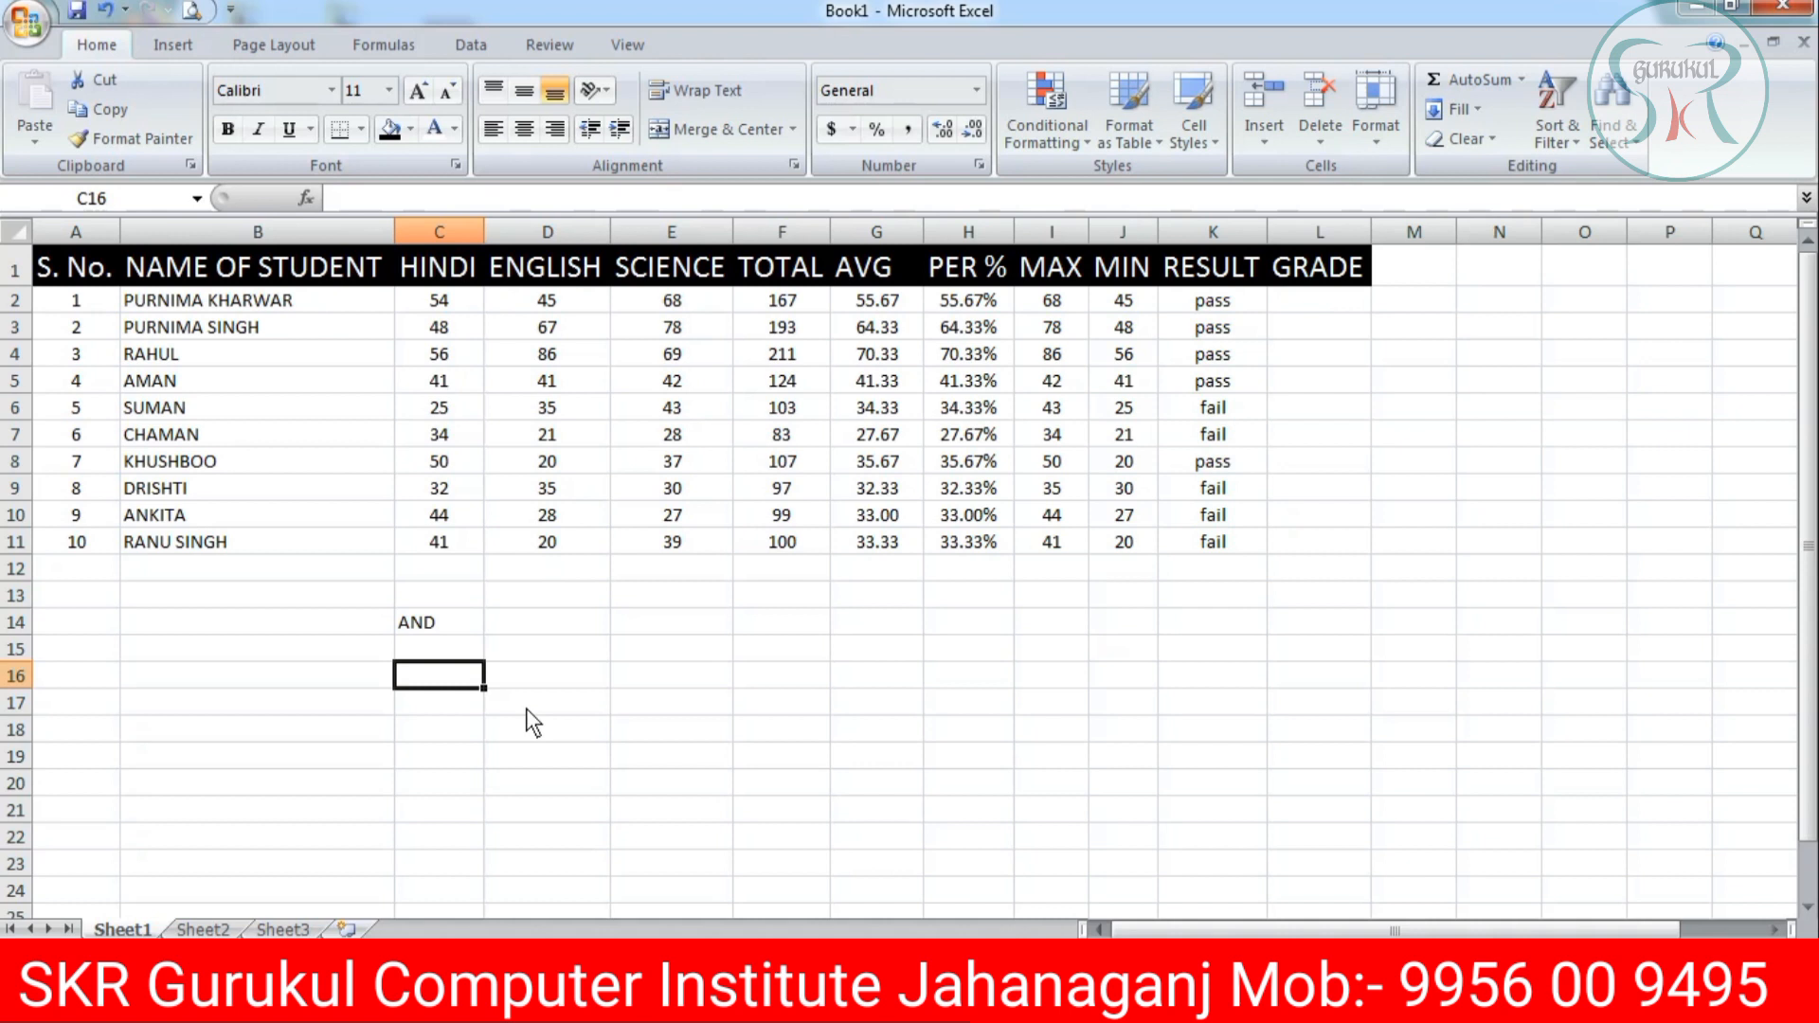
left_click(448, 630)
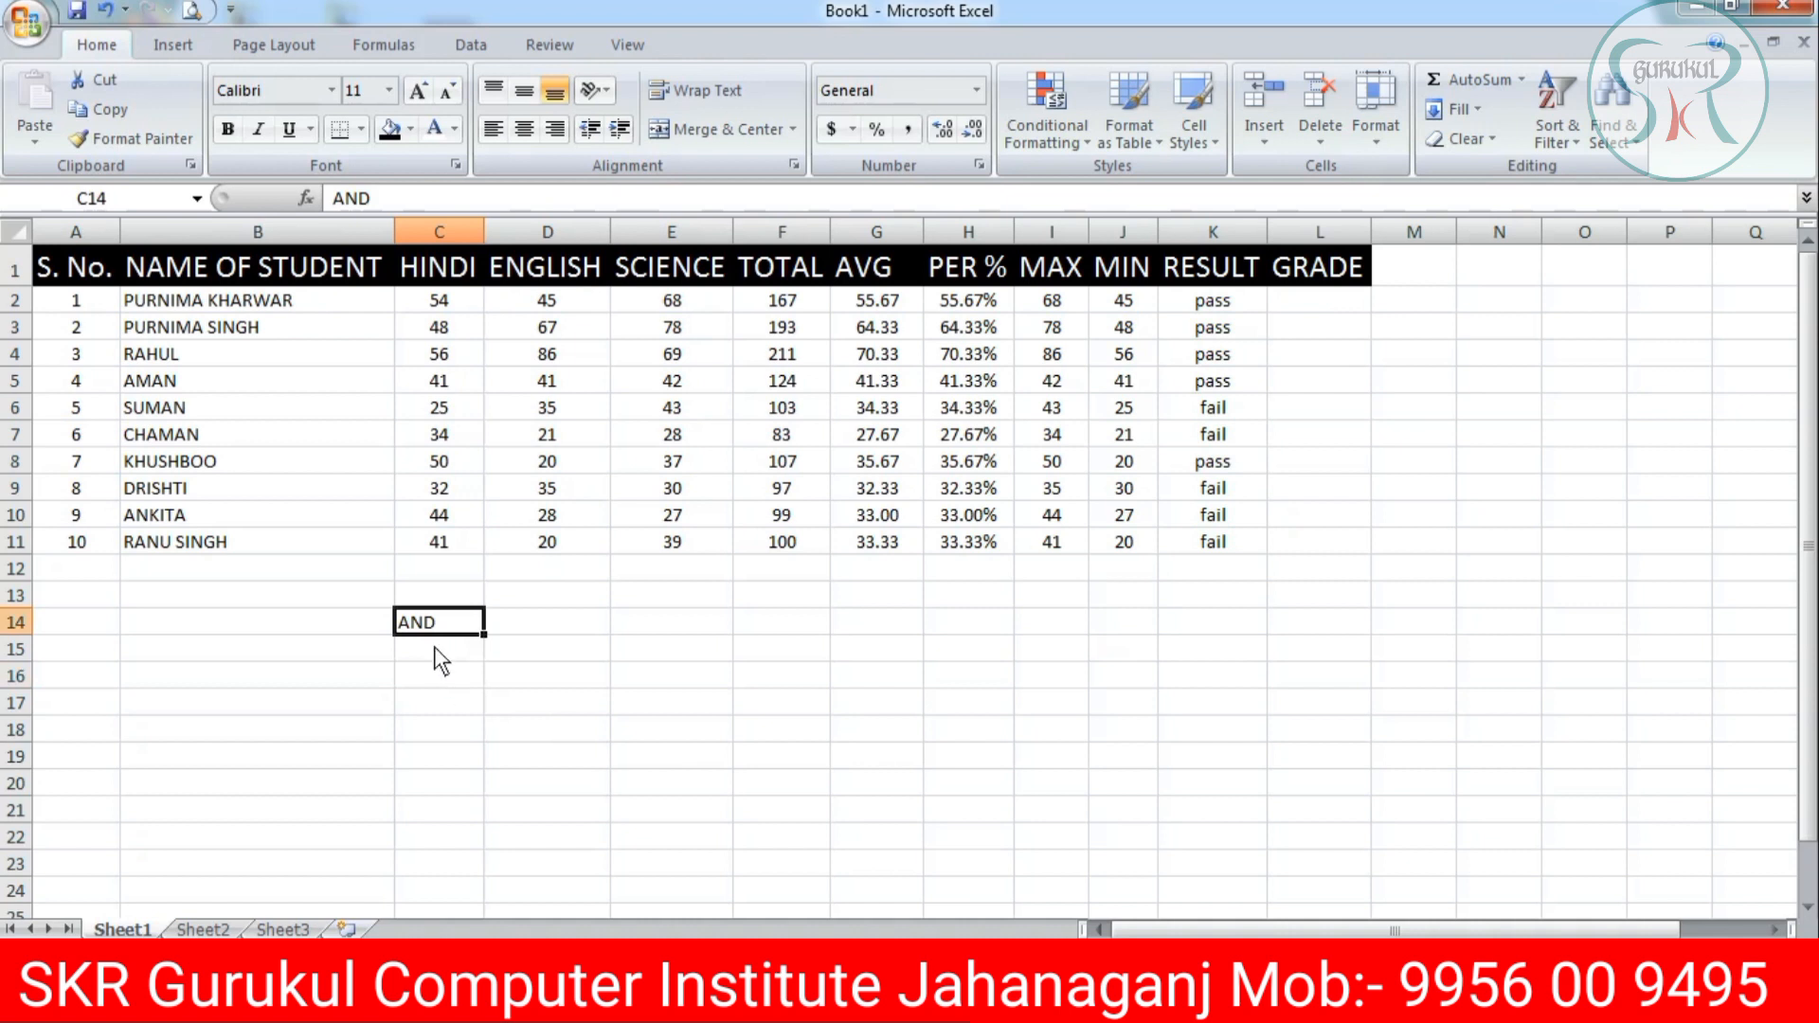
Enter TRUE in C16 and FALSE in D16 as the first pair of logical values under the AND label.
left_click(427, 678)
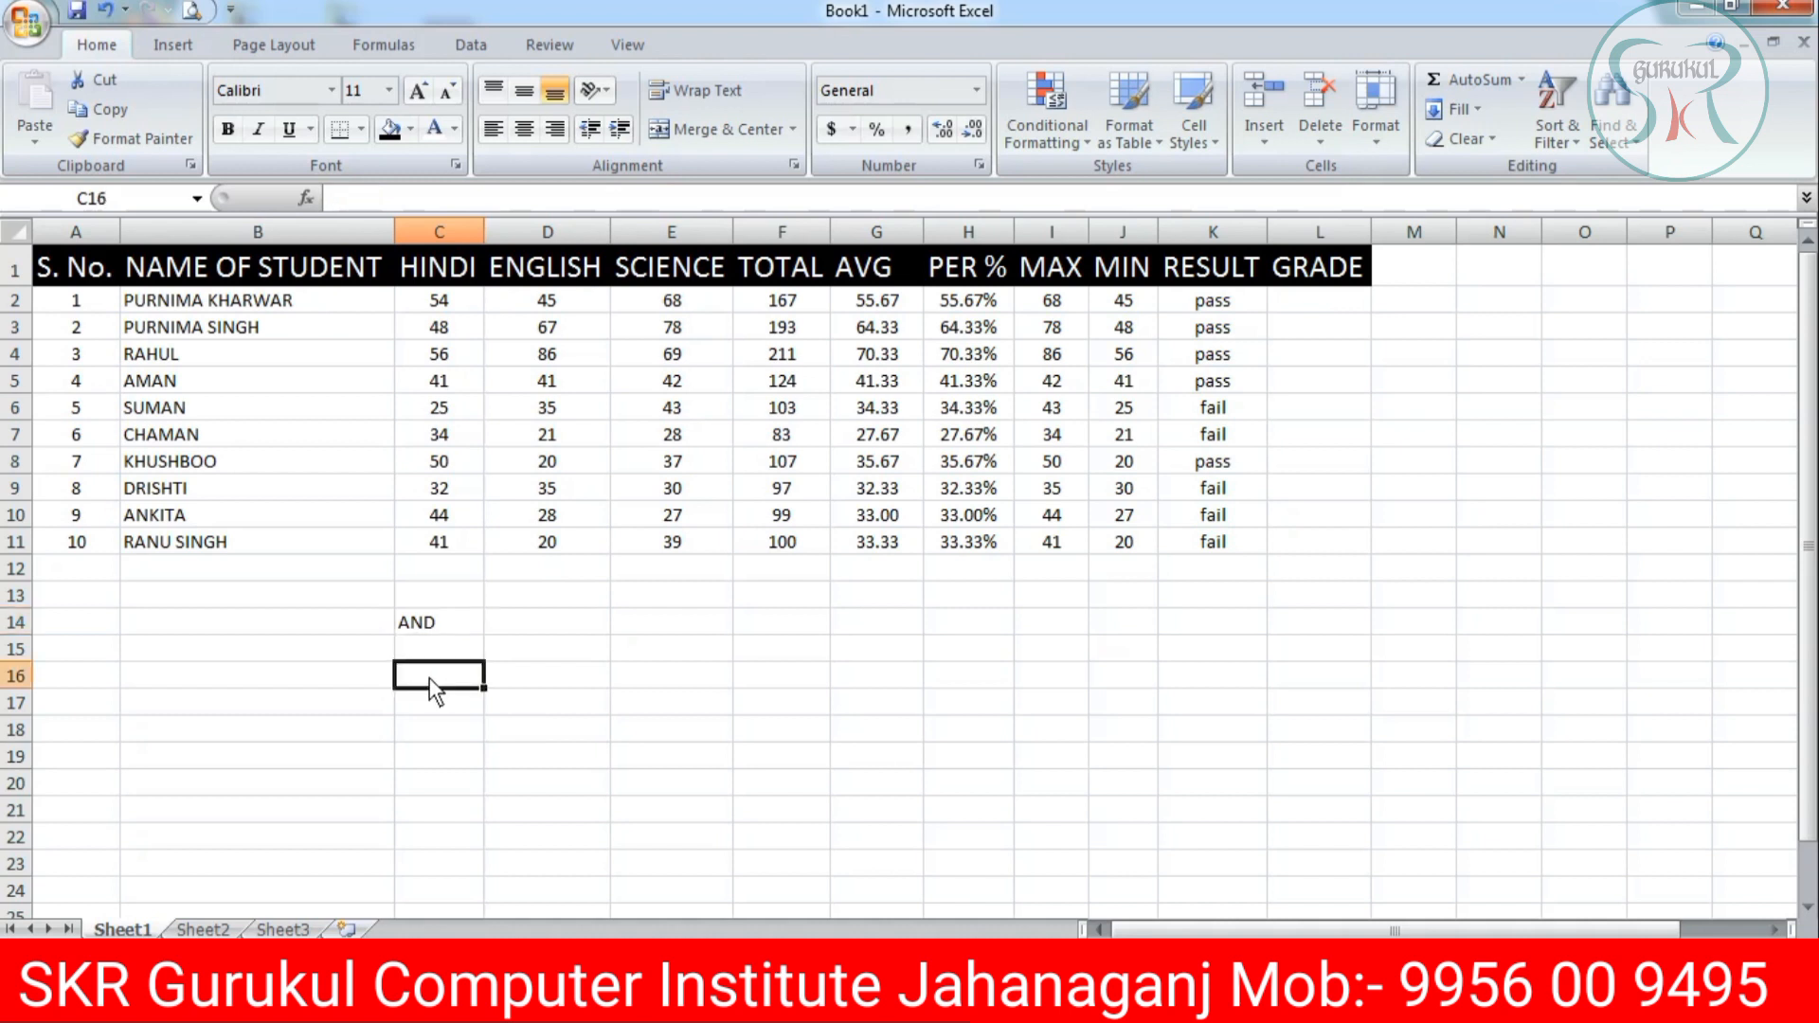
type("TRU")
key("BackSpace")
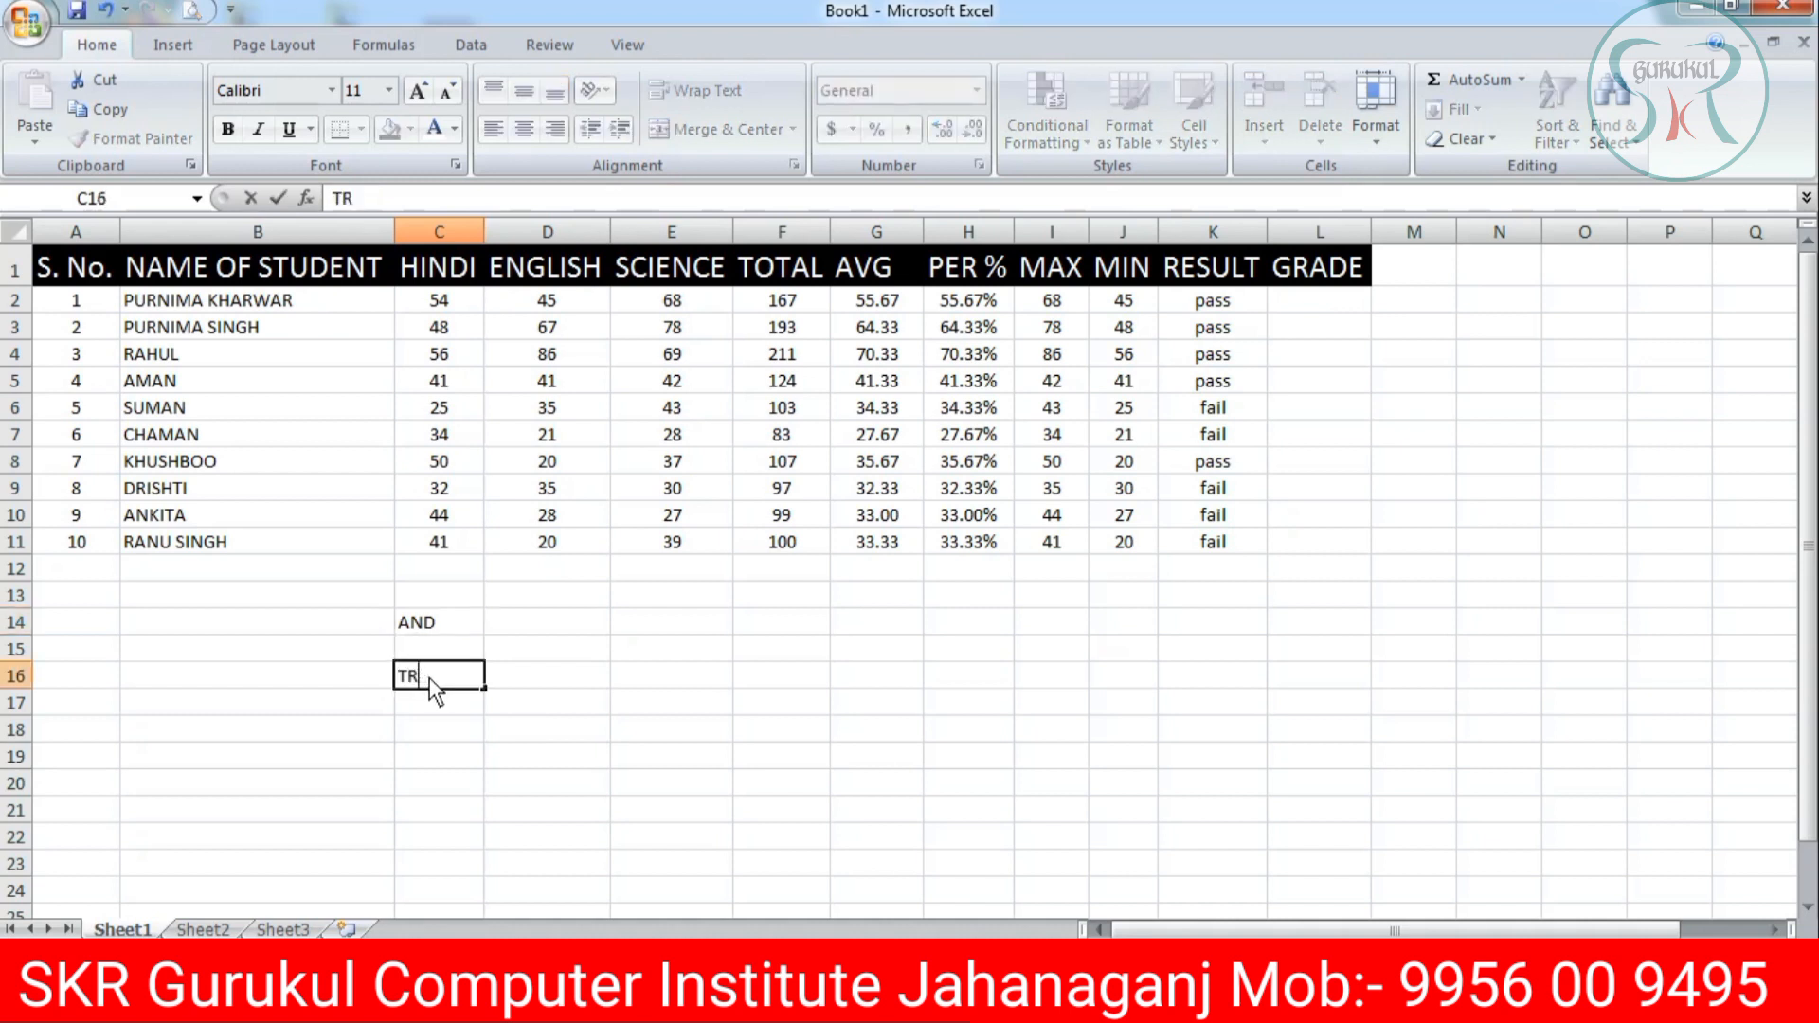
type("UE")
key("Tab")
type("FLS")
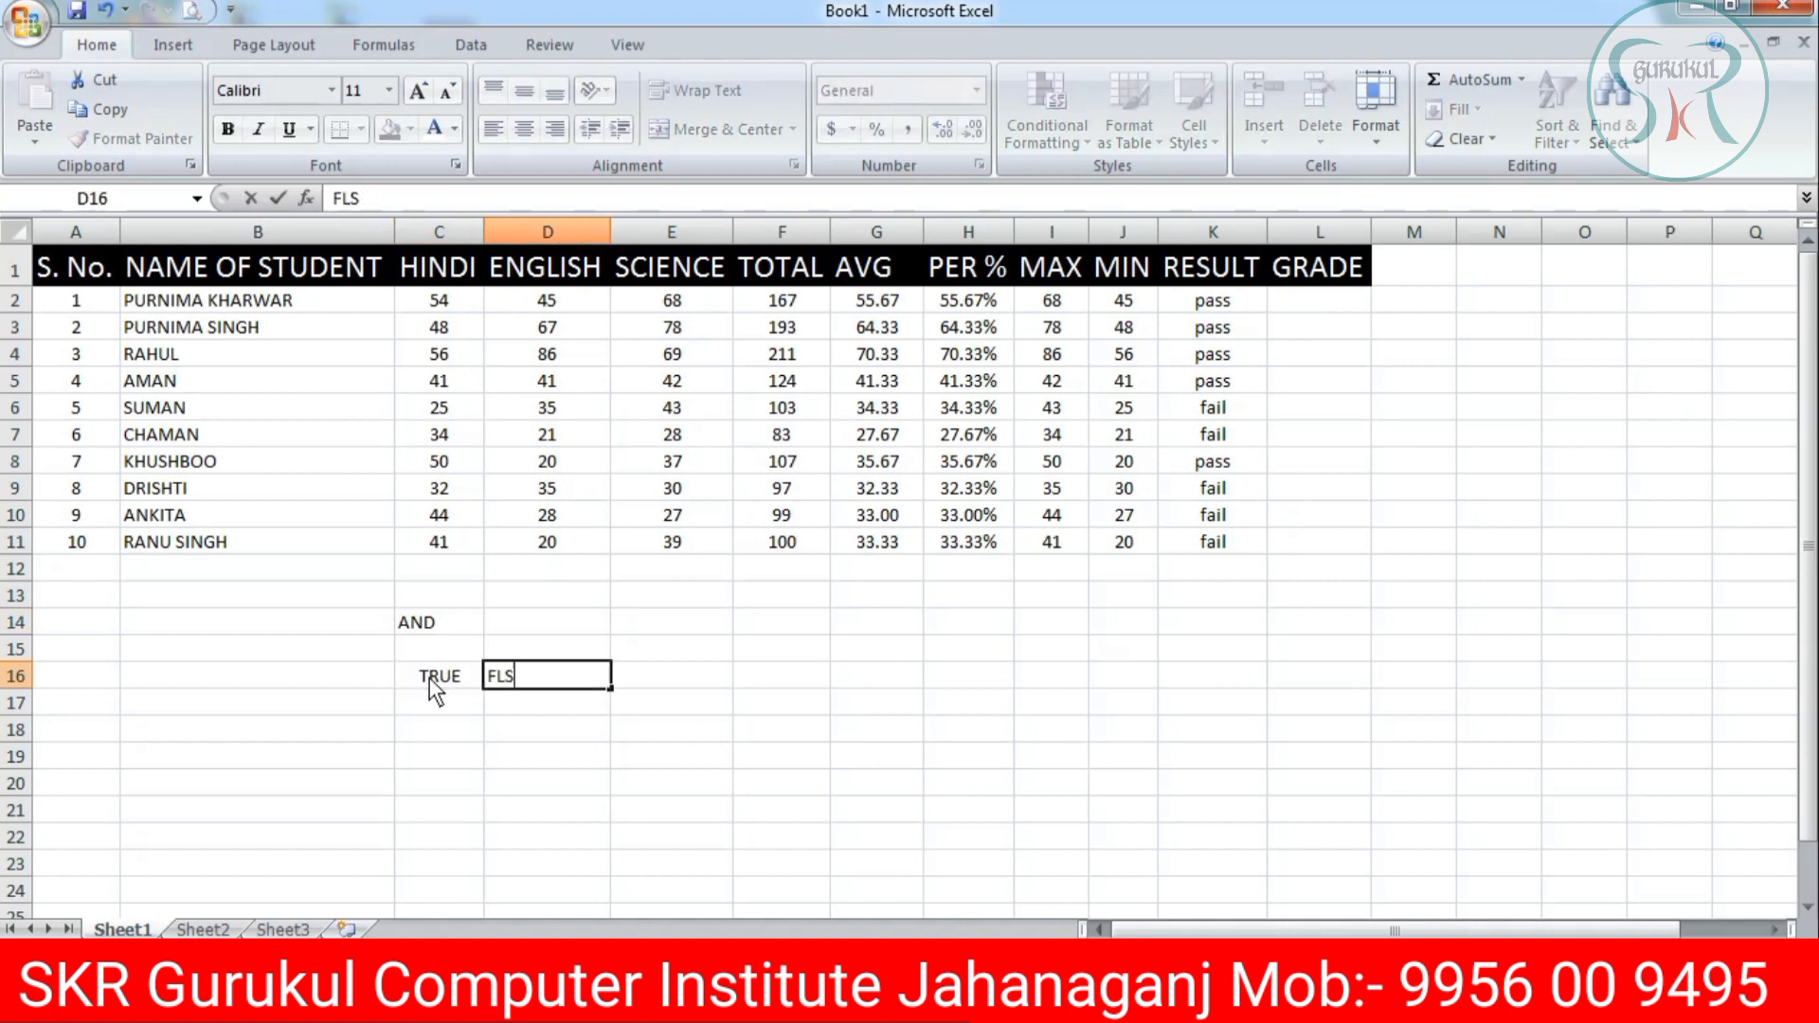
key("BackSpace")
type("A")
key("BackSpace")
key("BackSpace")
type("ALSE")
key("Return")
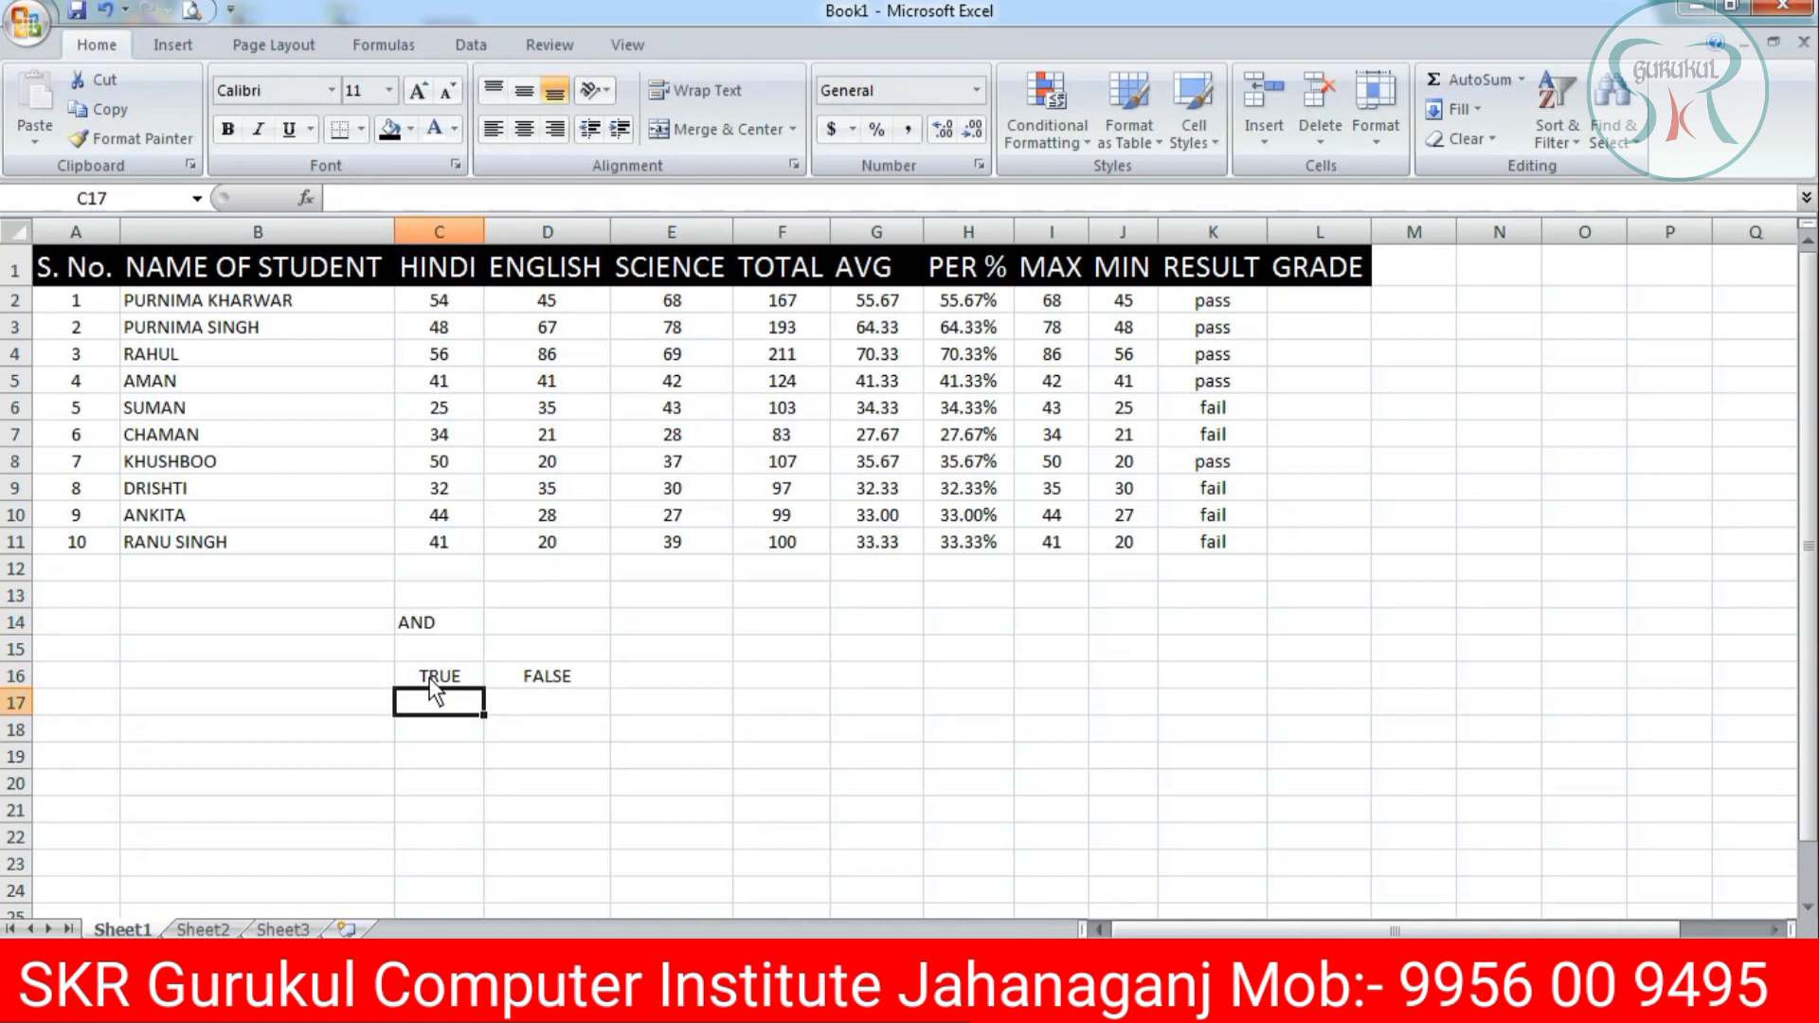
Enter FALSE in C17 as the first value of the second logical pair, correcting its spelling.
type("FALE")
key("Tab")
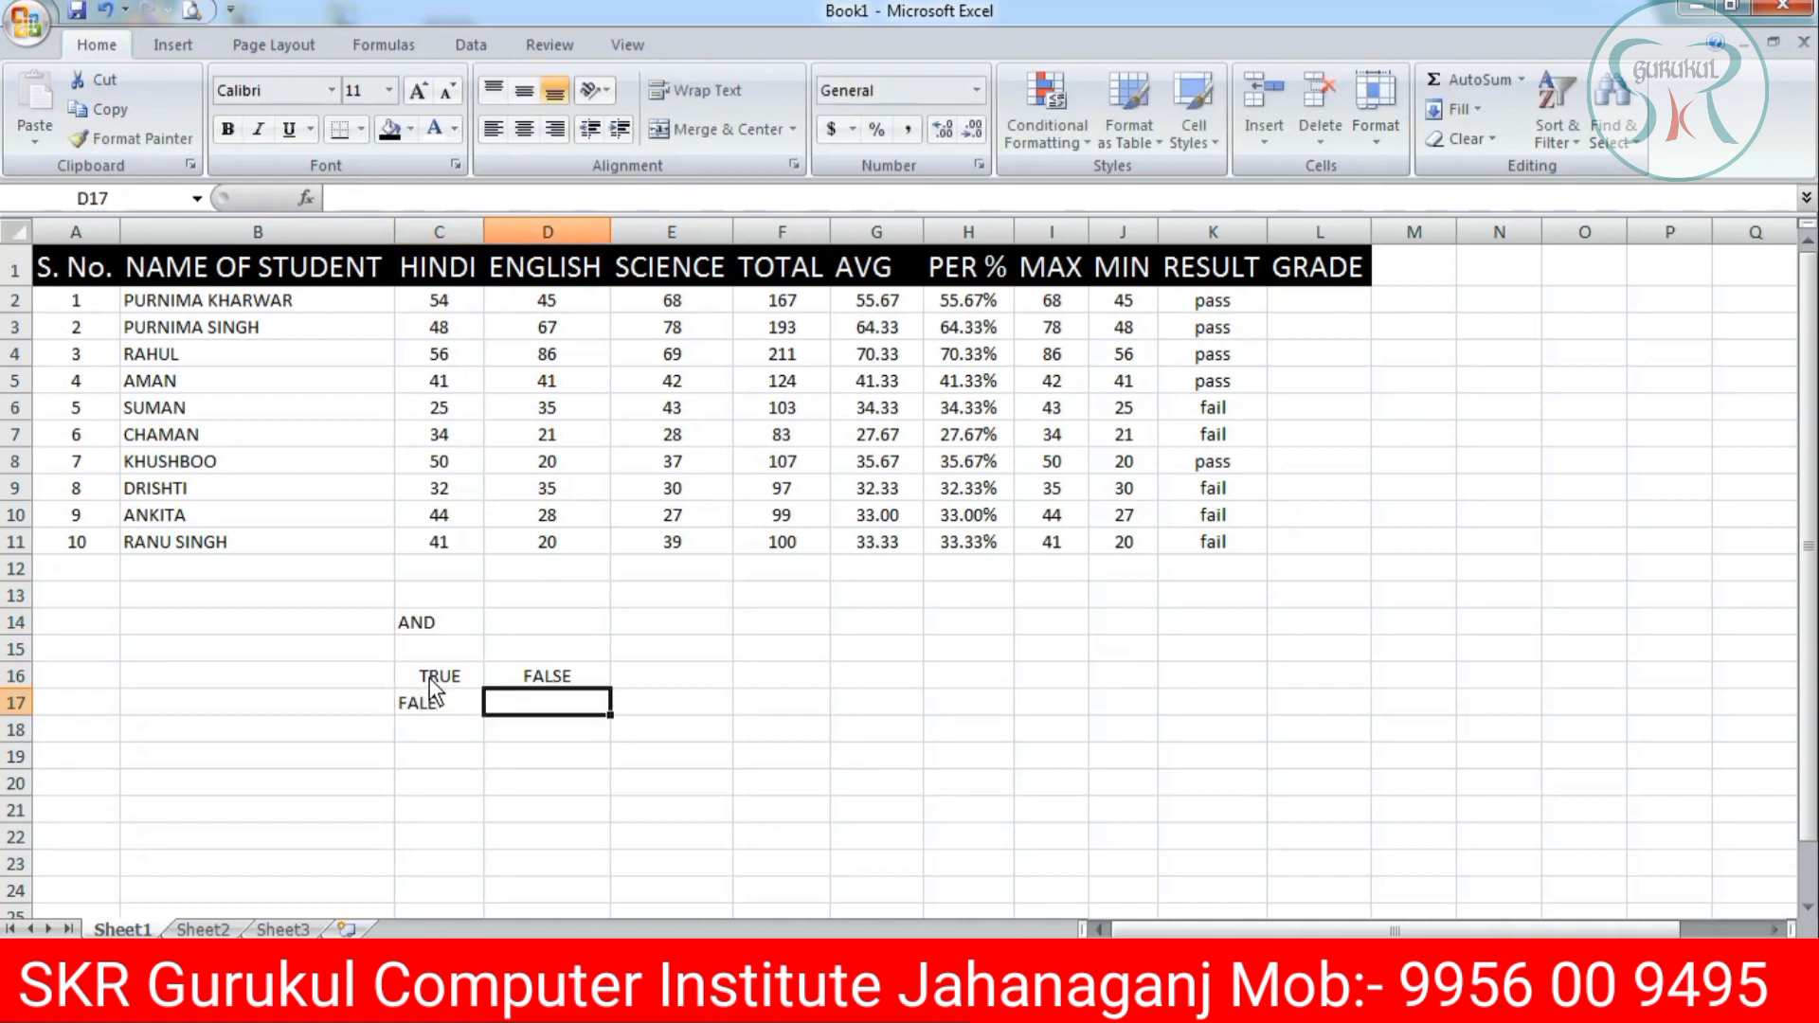
key("Left")
key("F2")
key("BackSpace")
type("SE")
key("Tab")
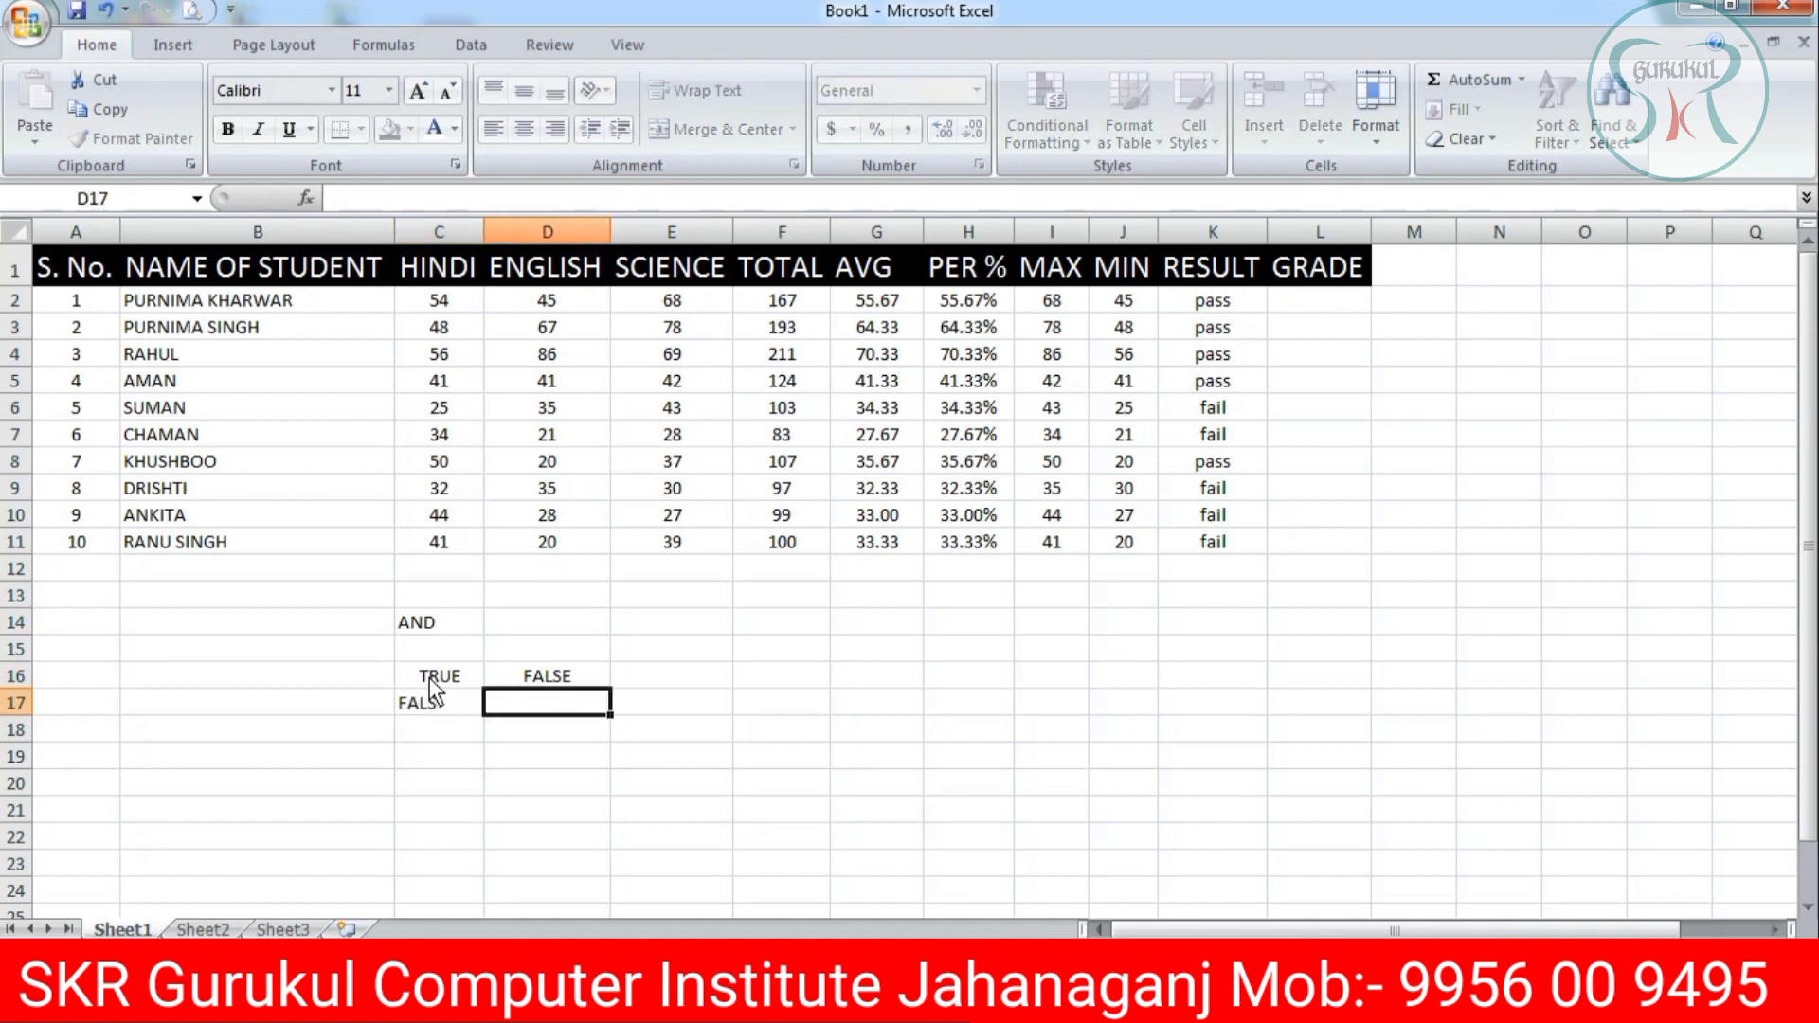
key("Left")
key("F2")
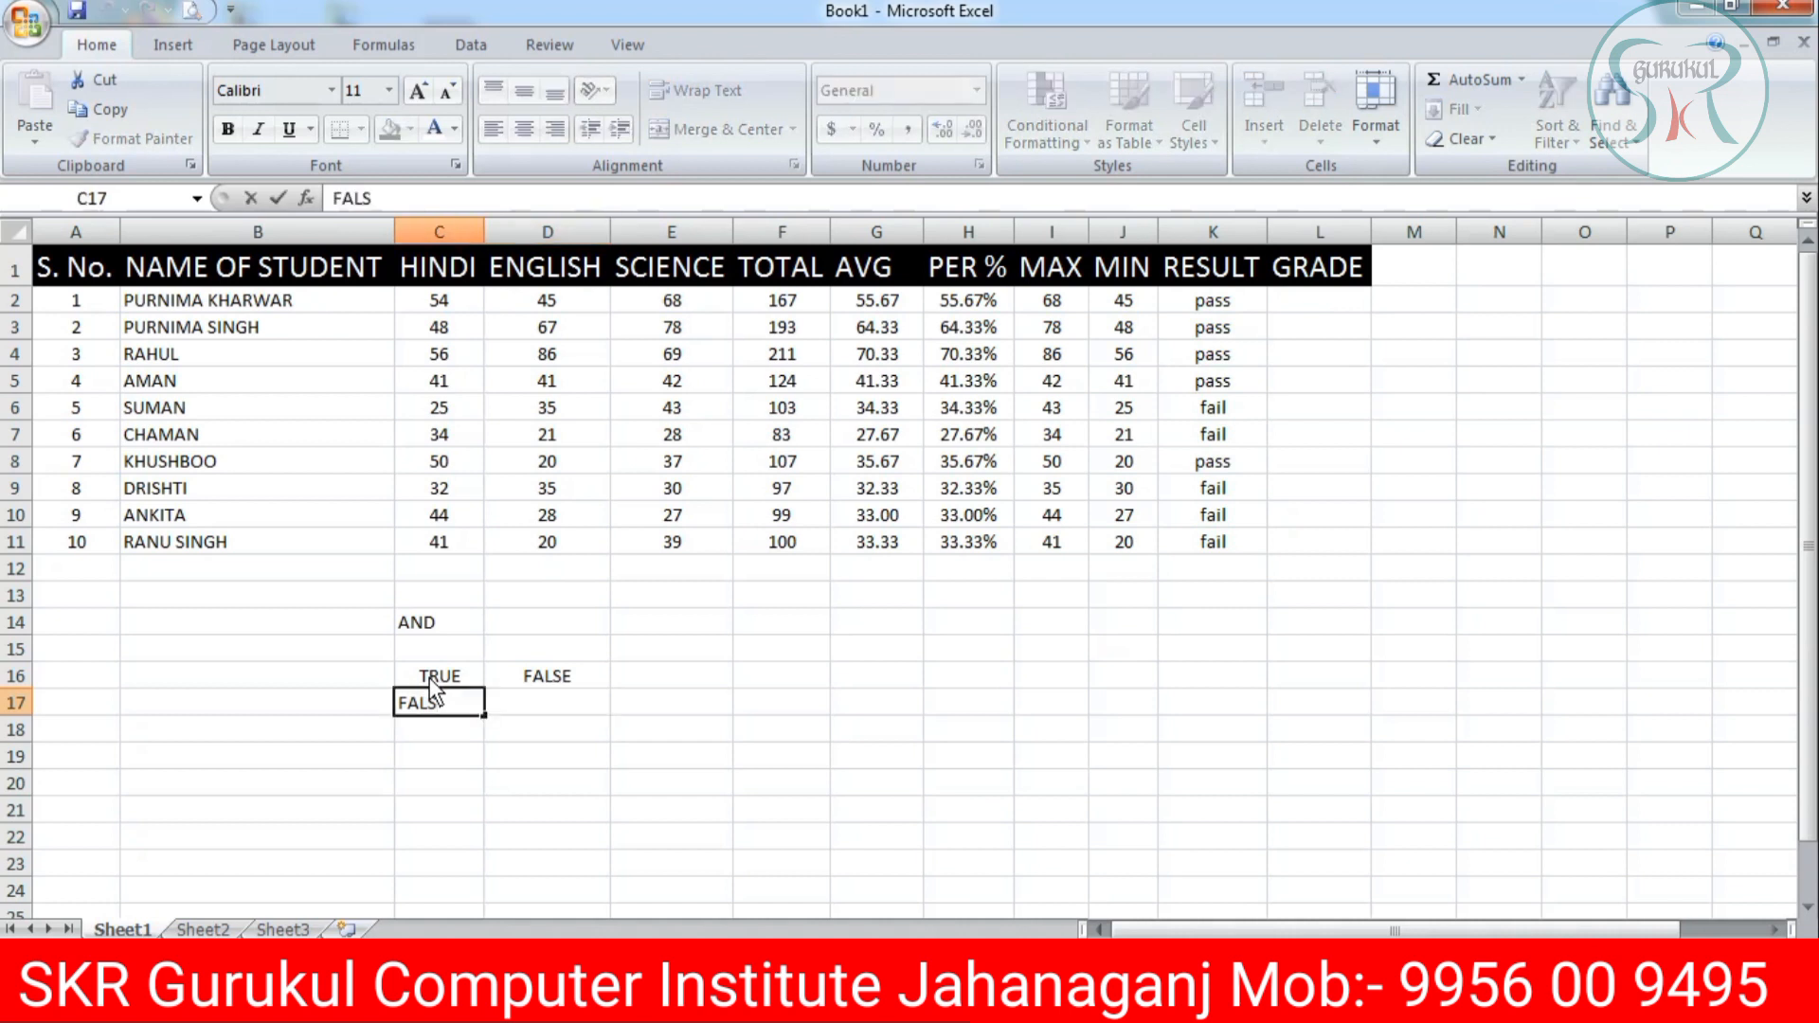
type("E")
key("Tab")
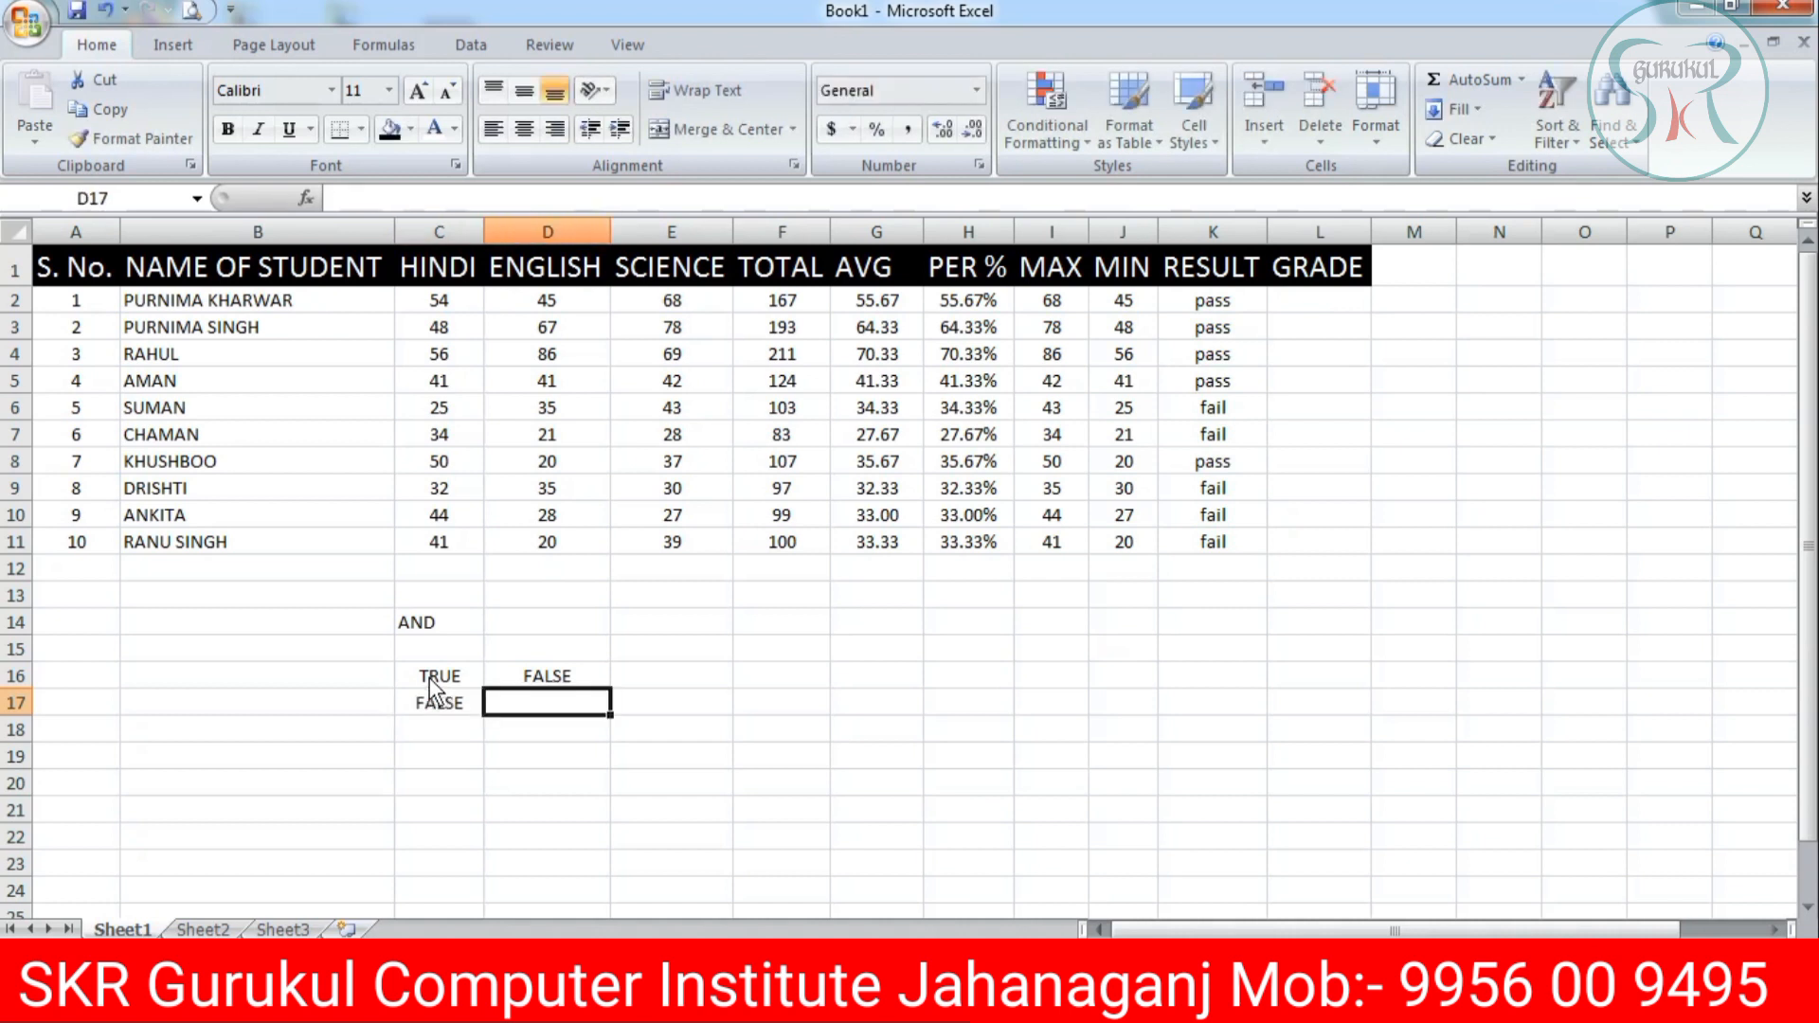
Enter TRUE in D17 to complete the second logical pair.
type("TRUY")
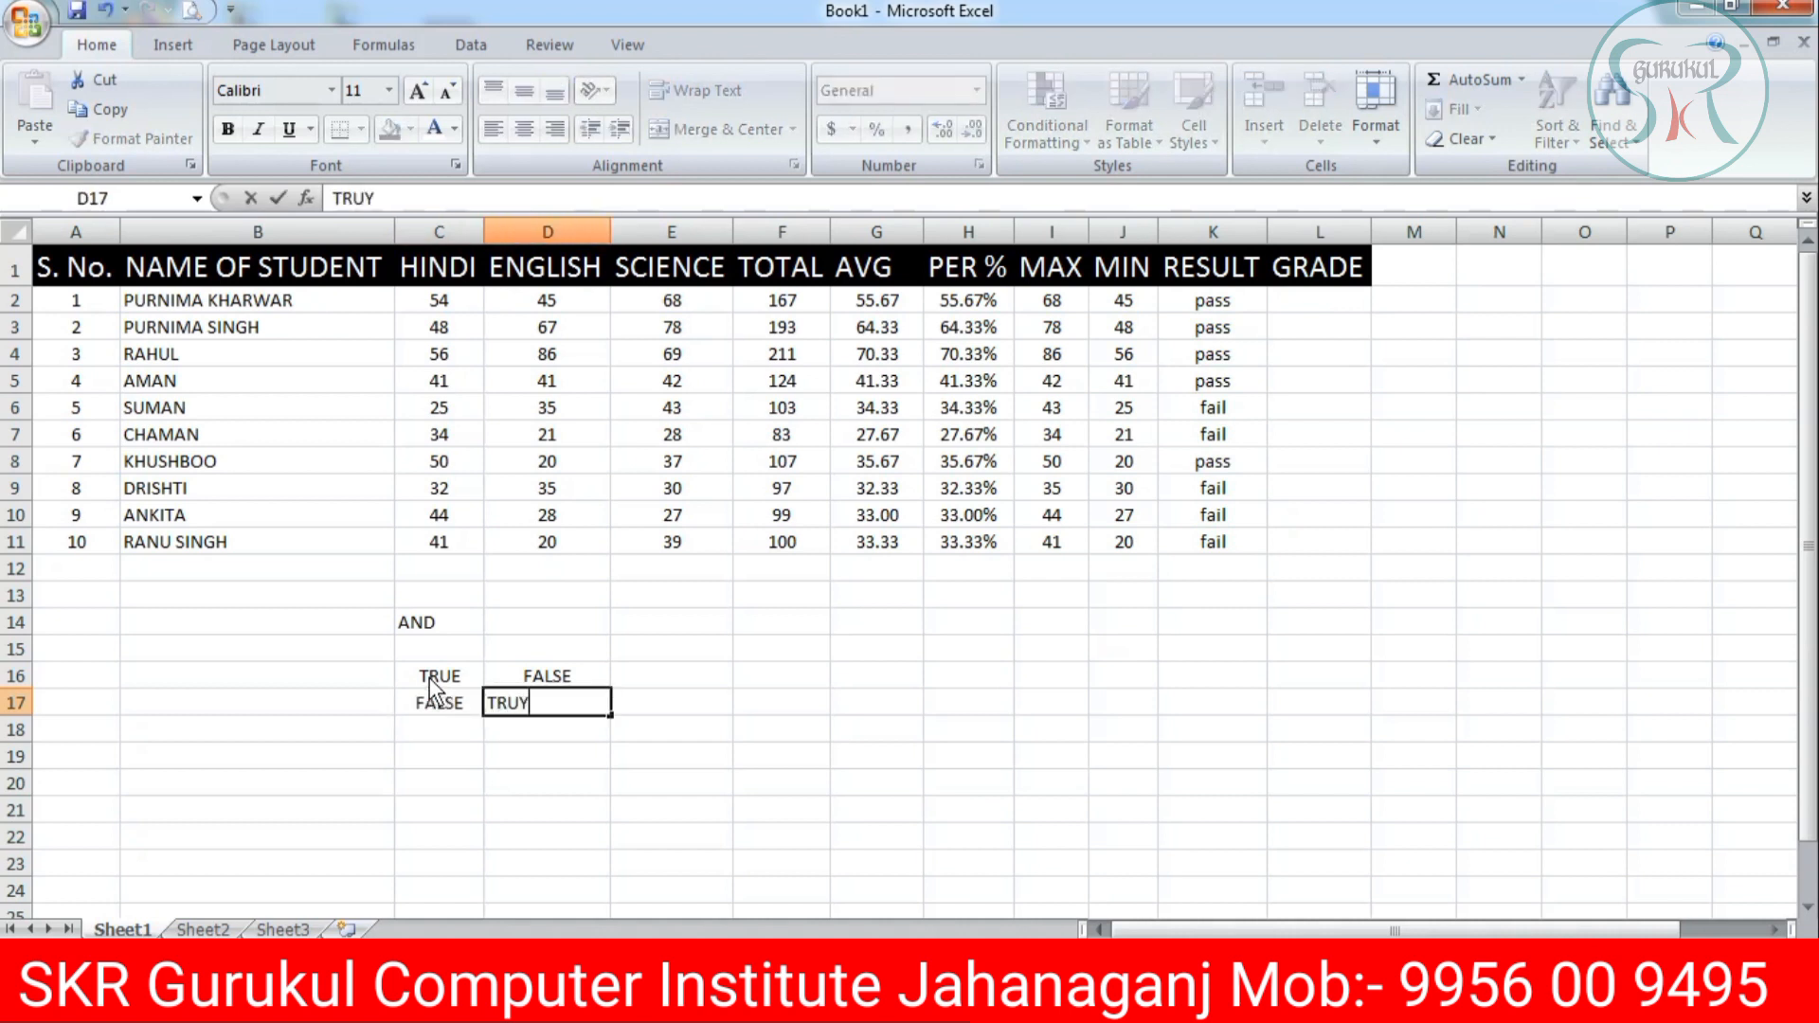
key("BackSpace")
type("E")
key("Return")
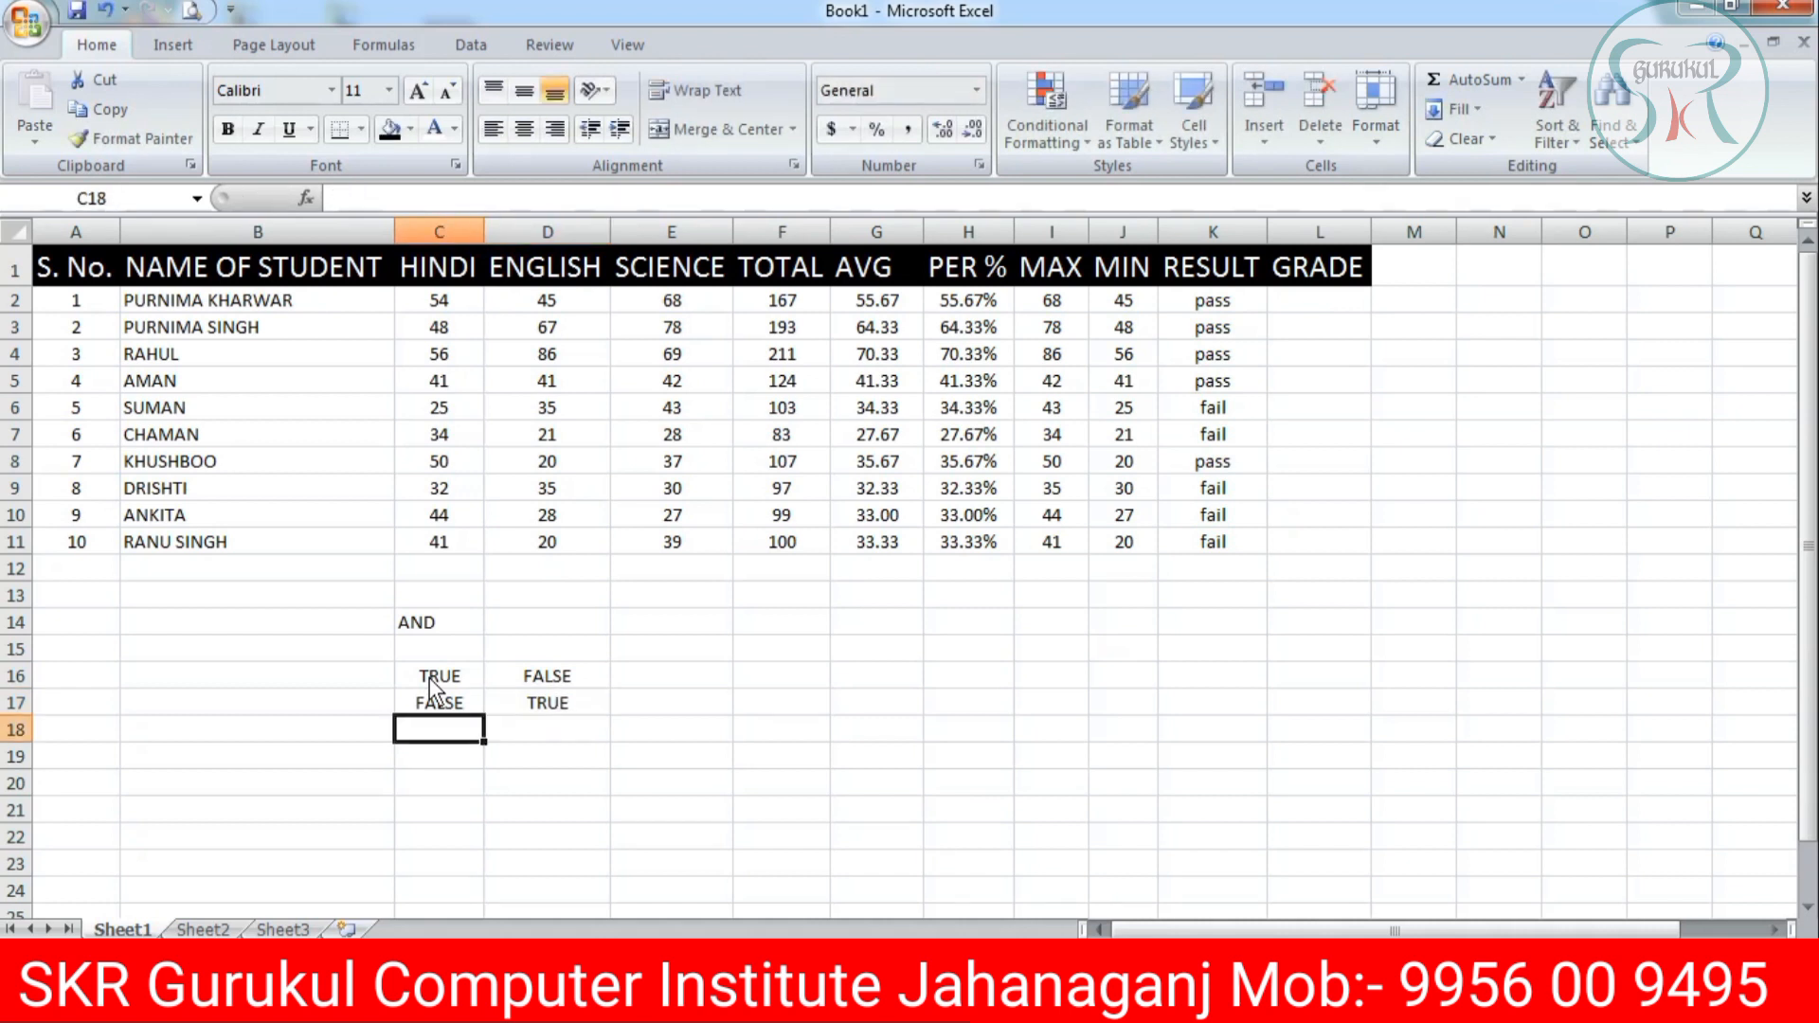
Enter FALSE and FALSE in C18:D18, and TRUE and TRUE in C19:D19.
type("FA")
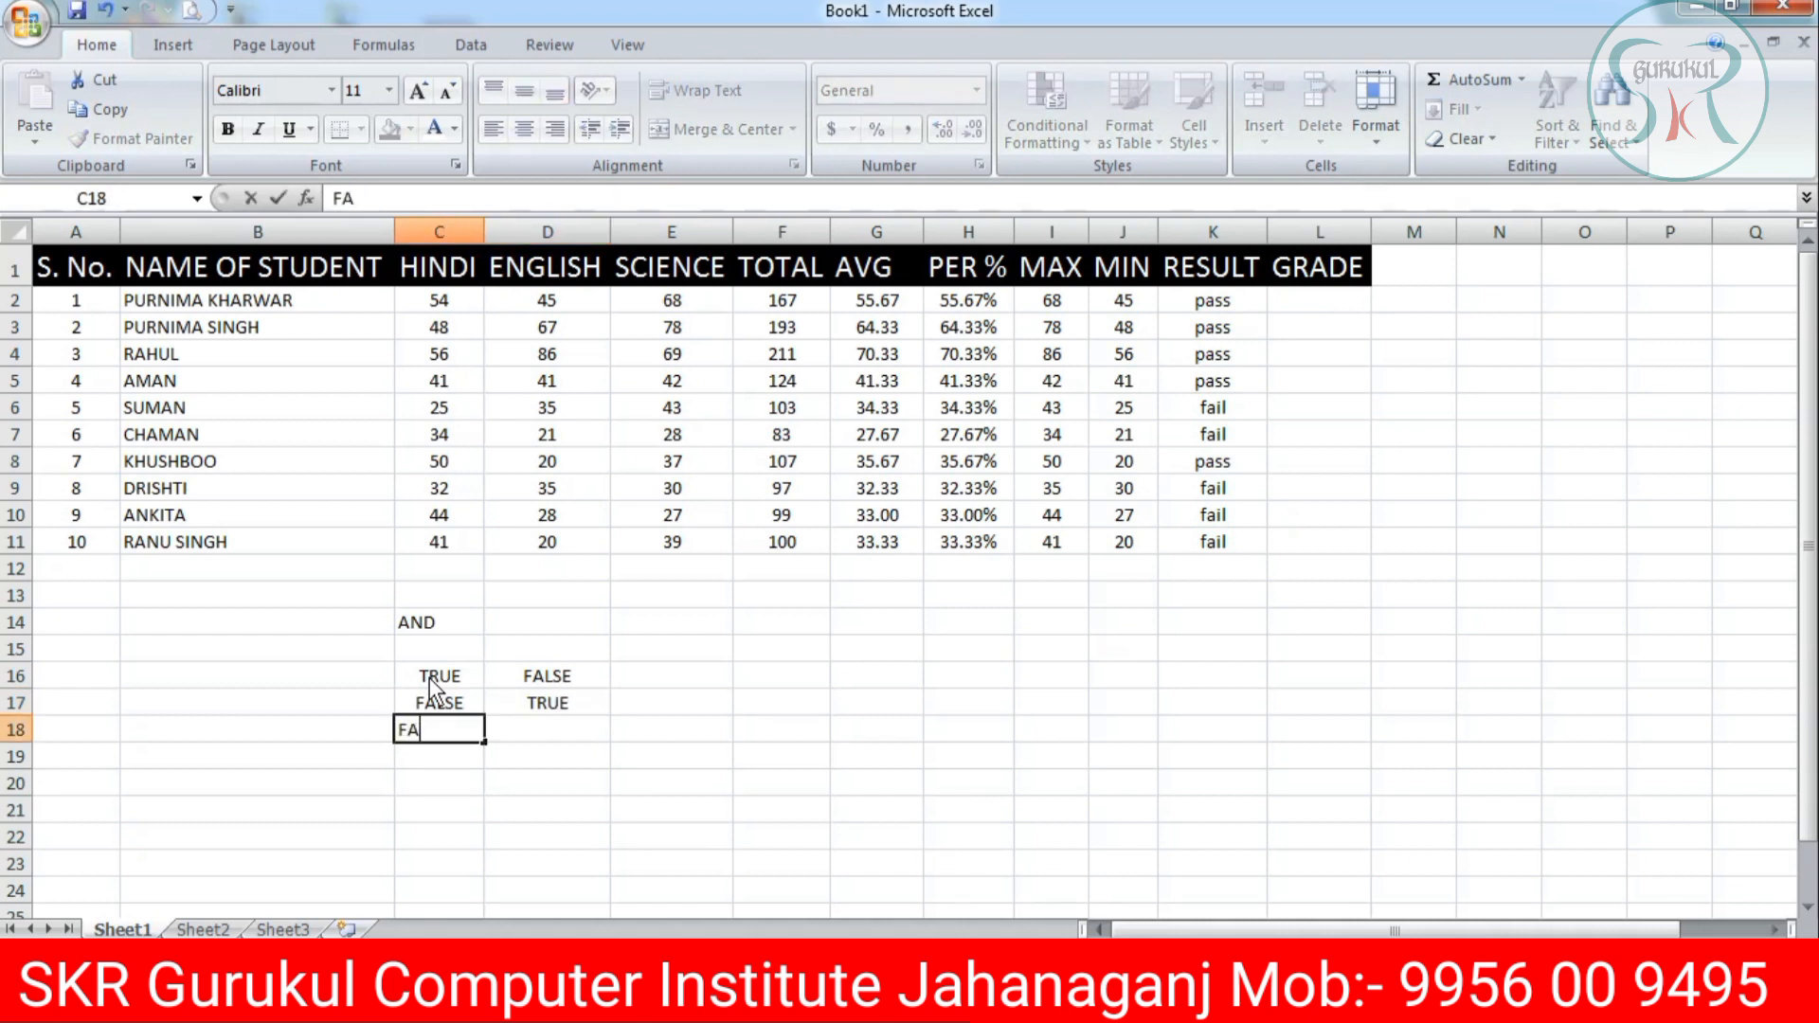
type("LSE")
key("Tab")
type("FA")
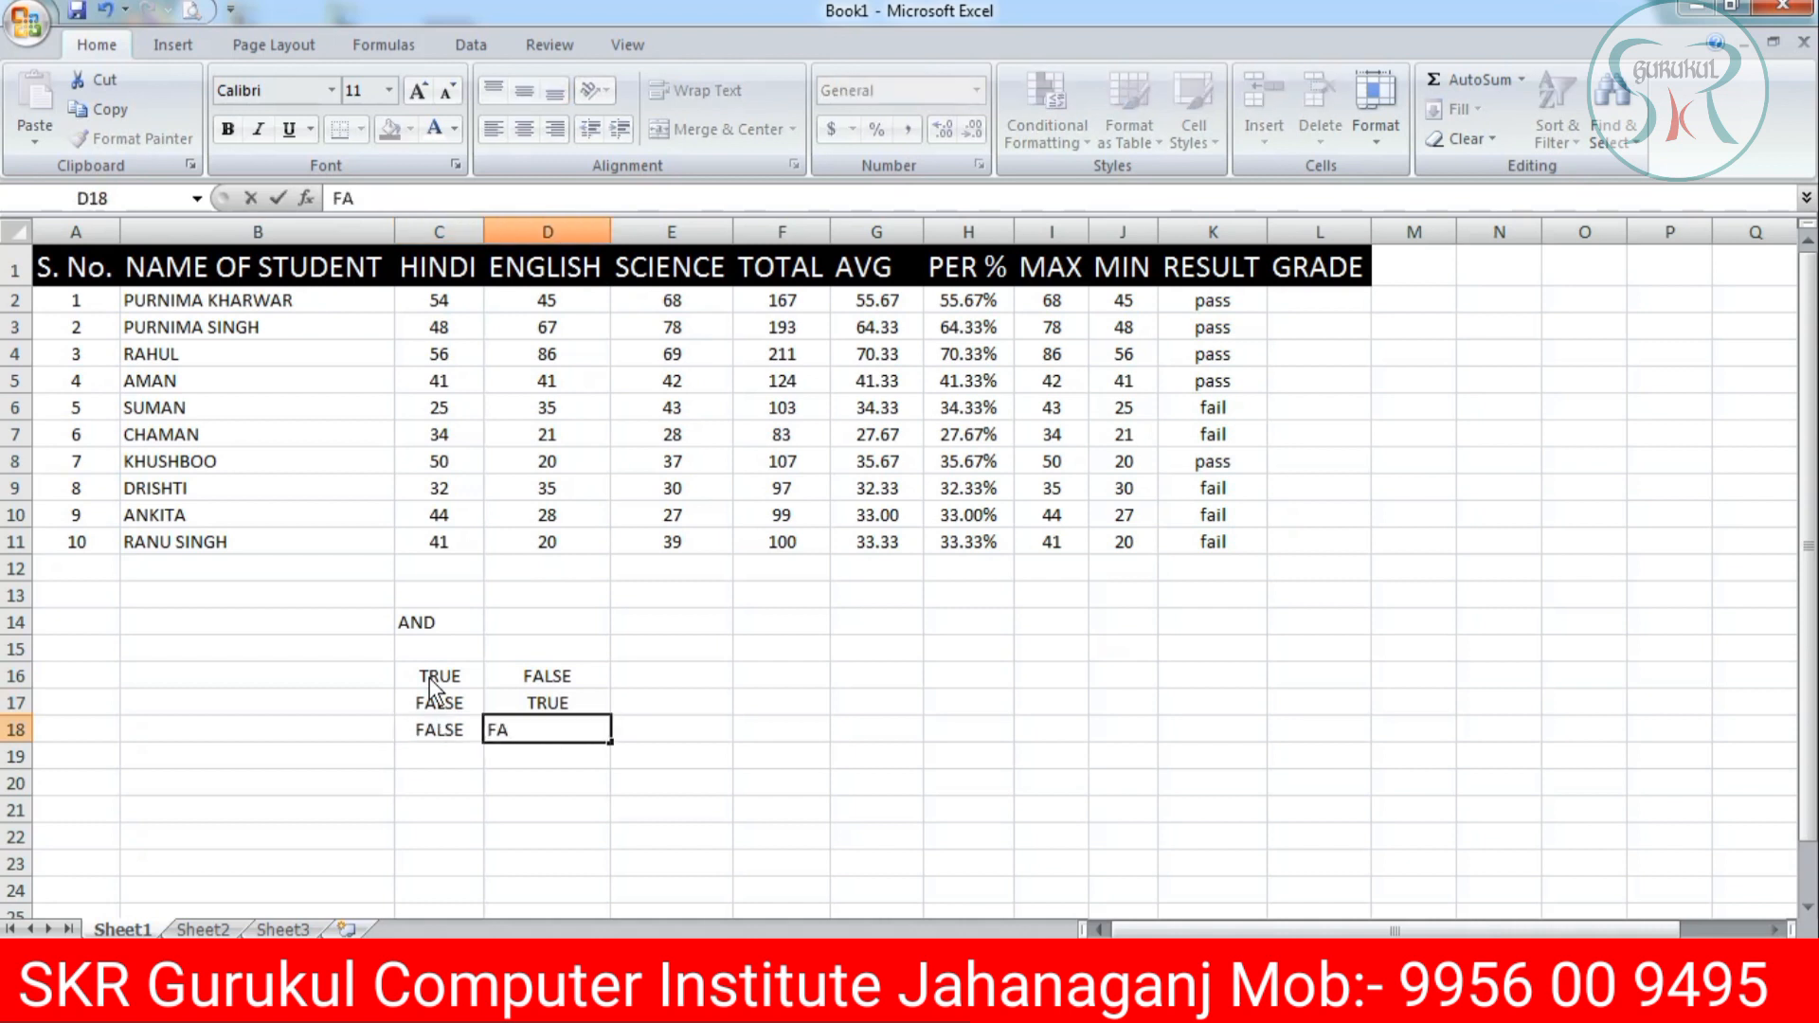
type("LSE")
key("Return")
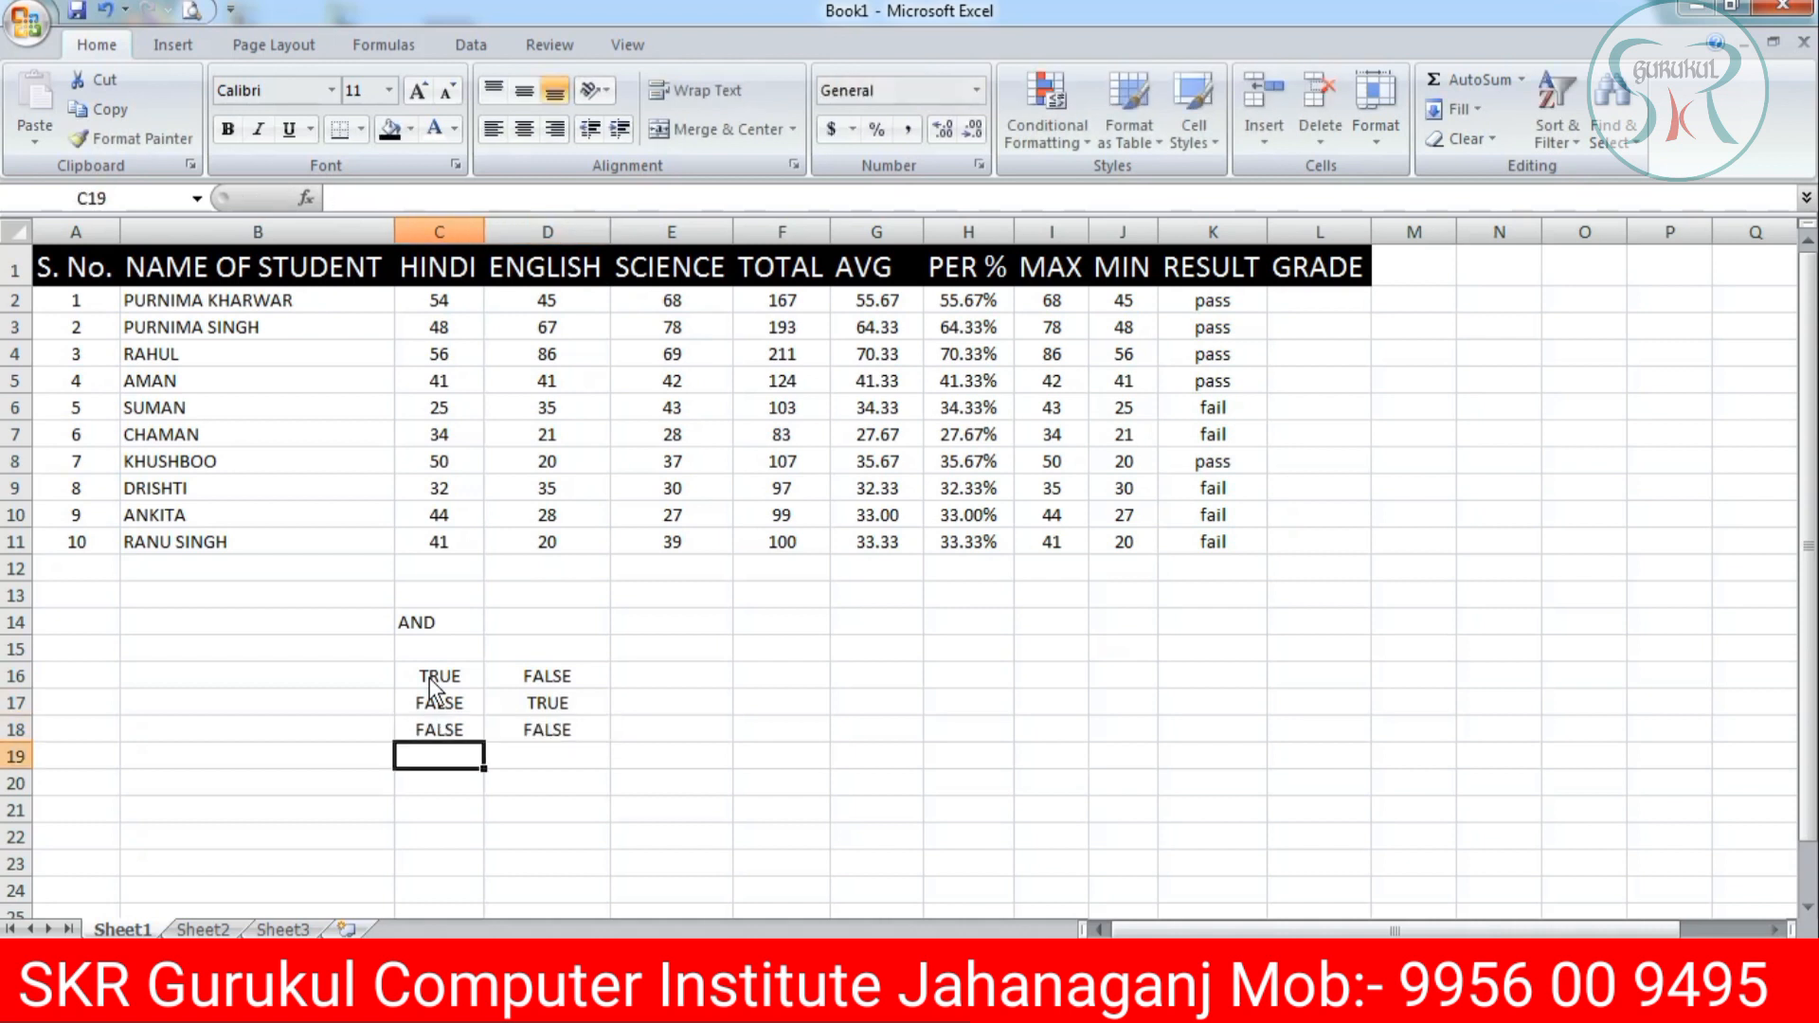
type("TRUE")
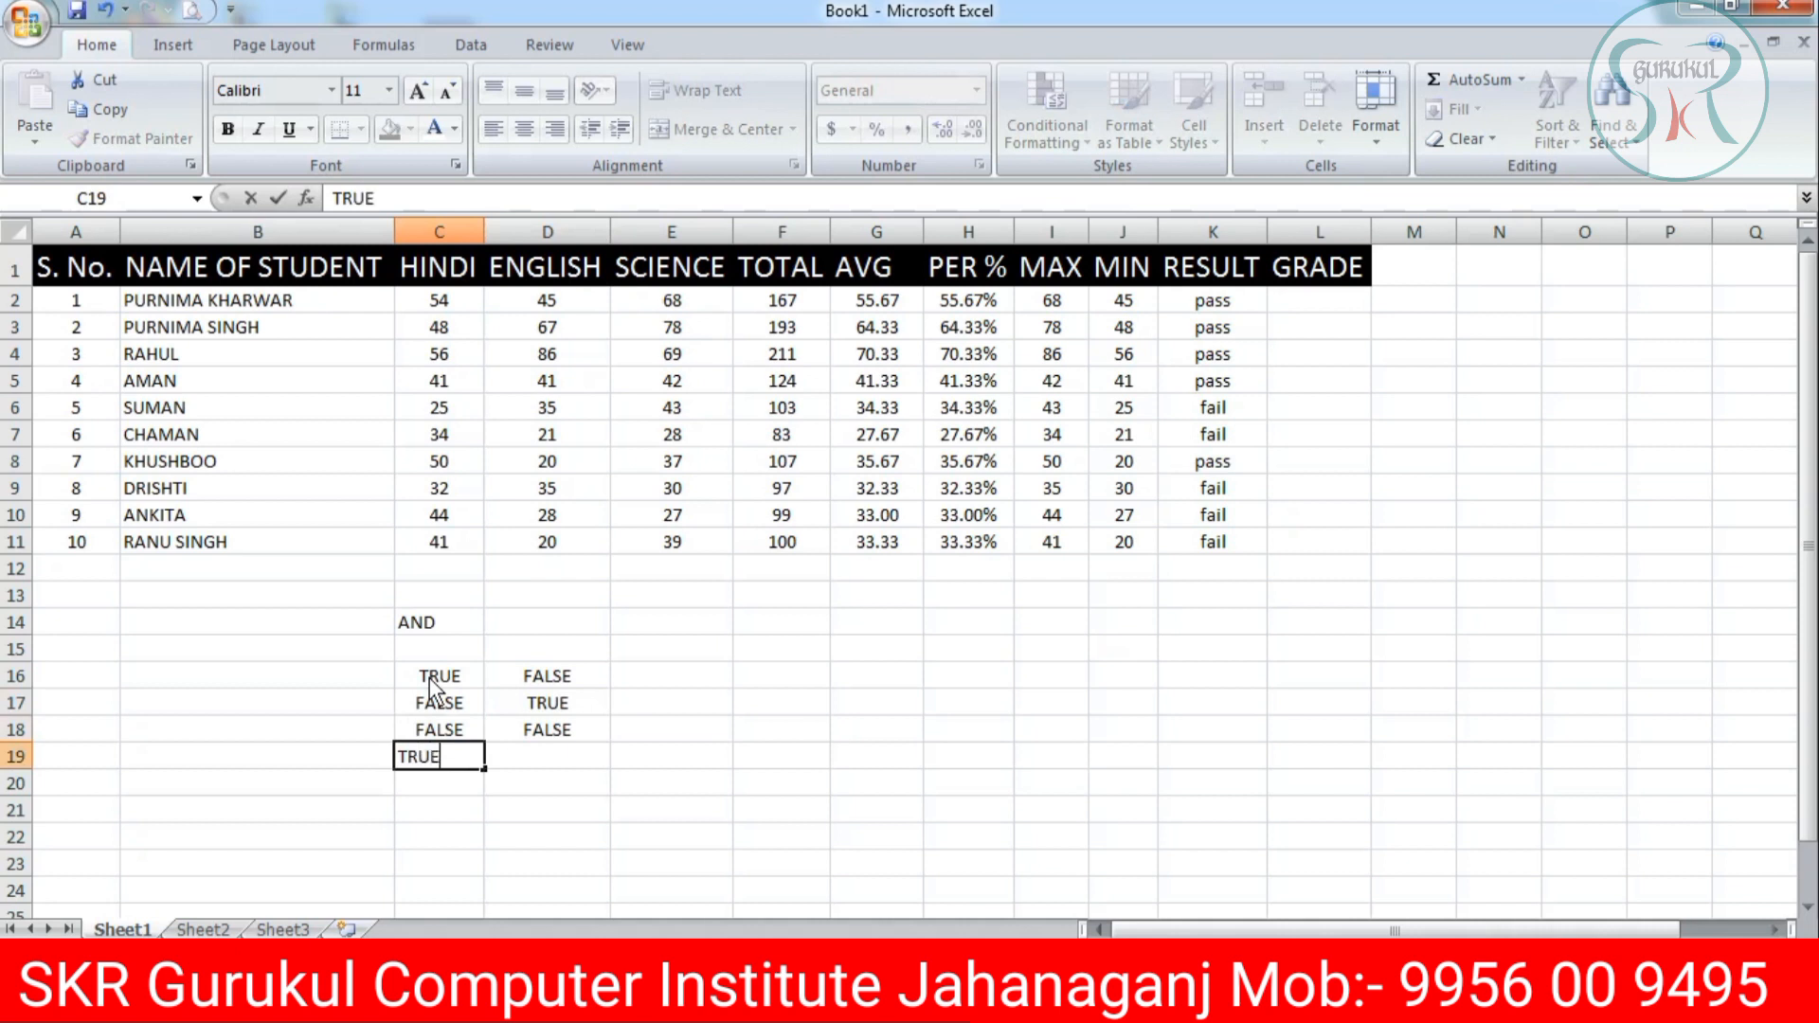
key("Tab")
type("TRUE")
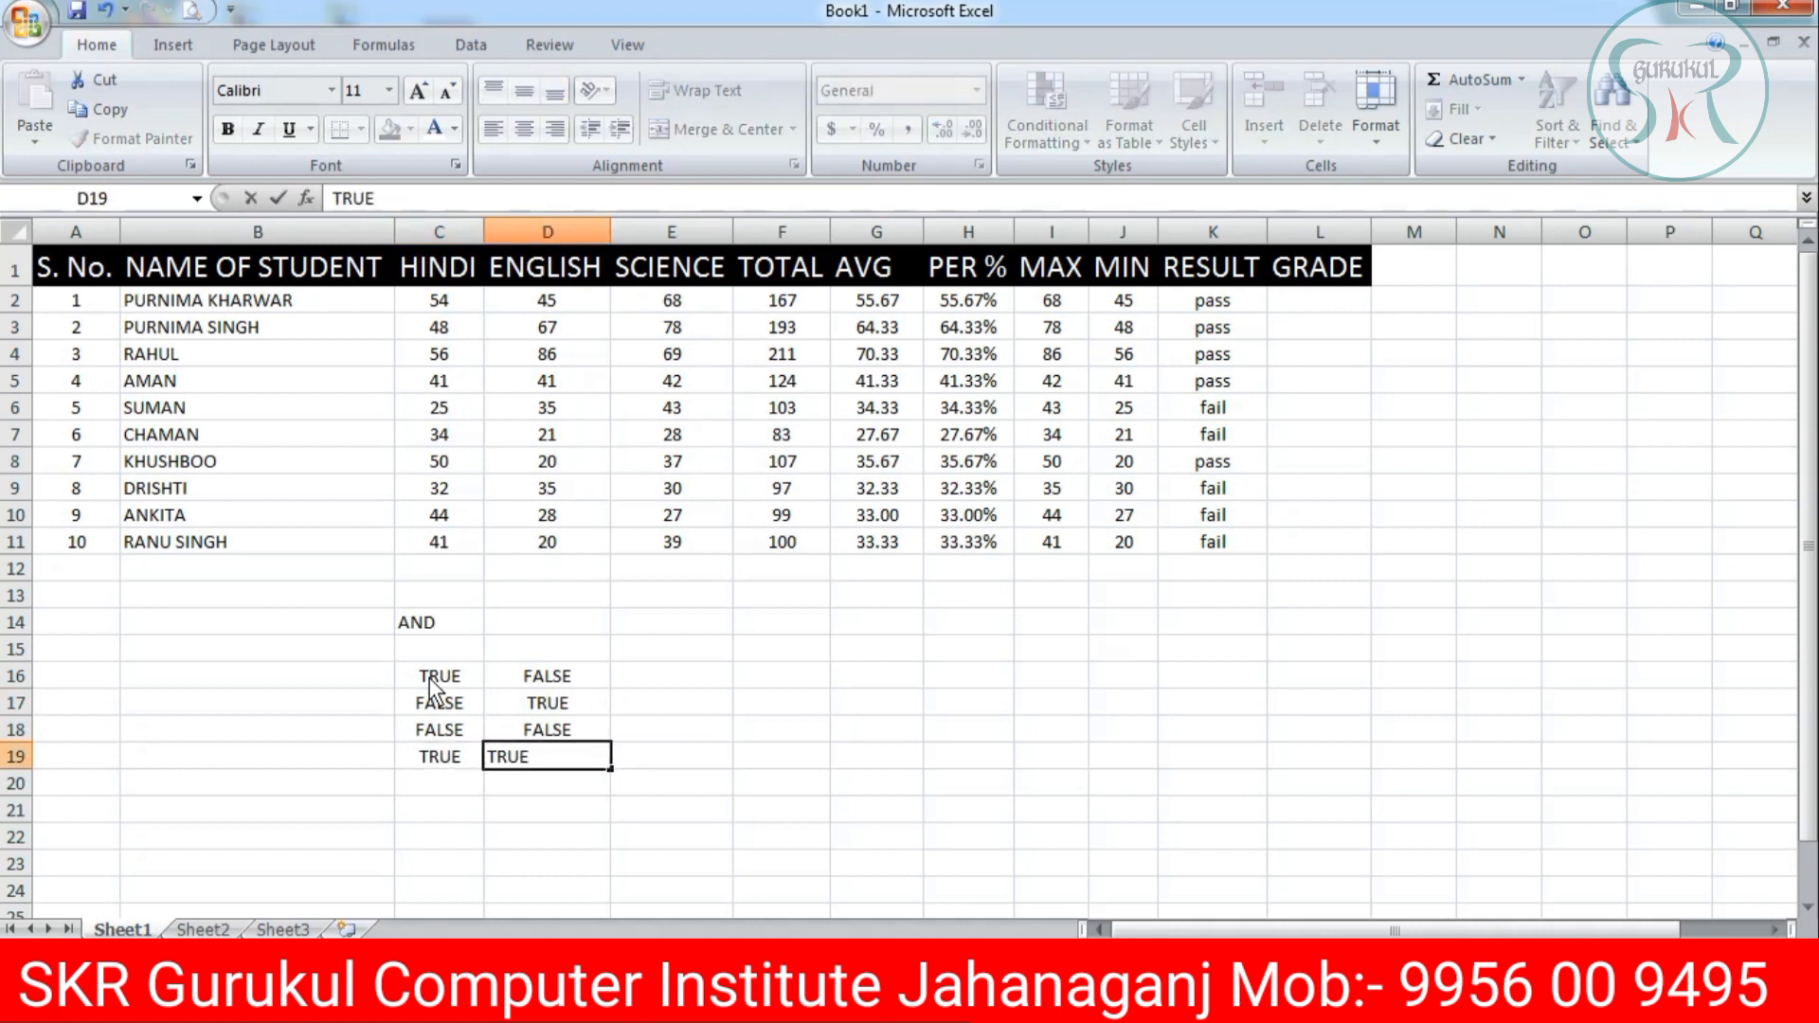
key("Tab")
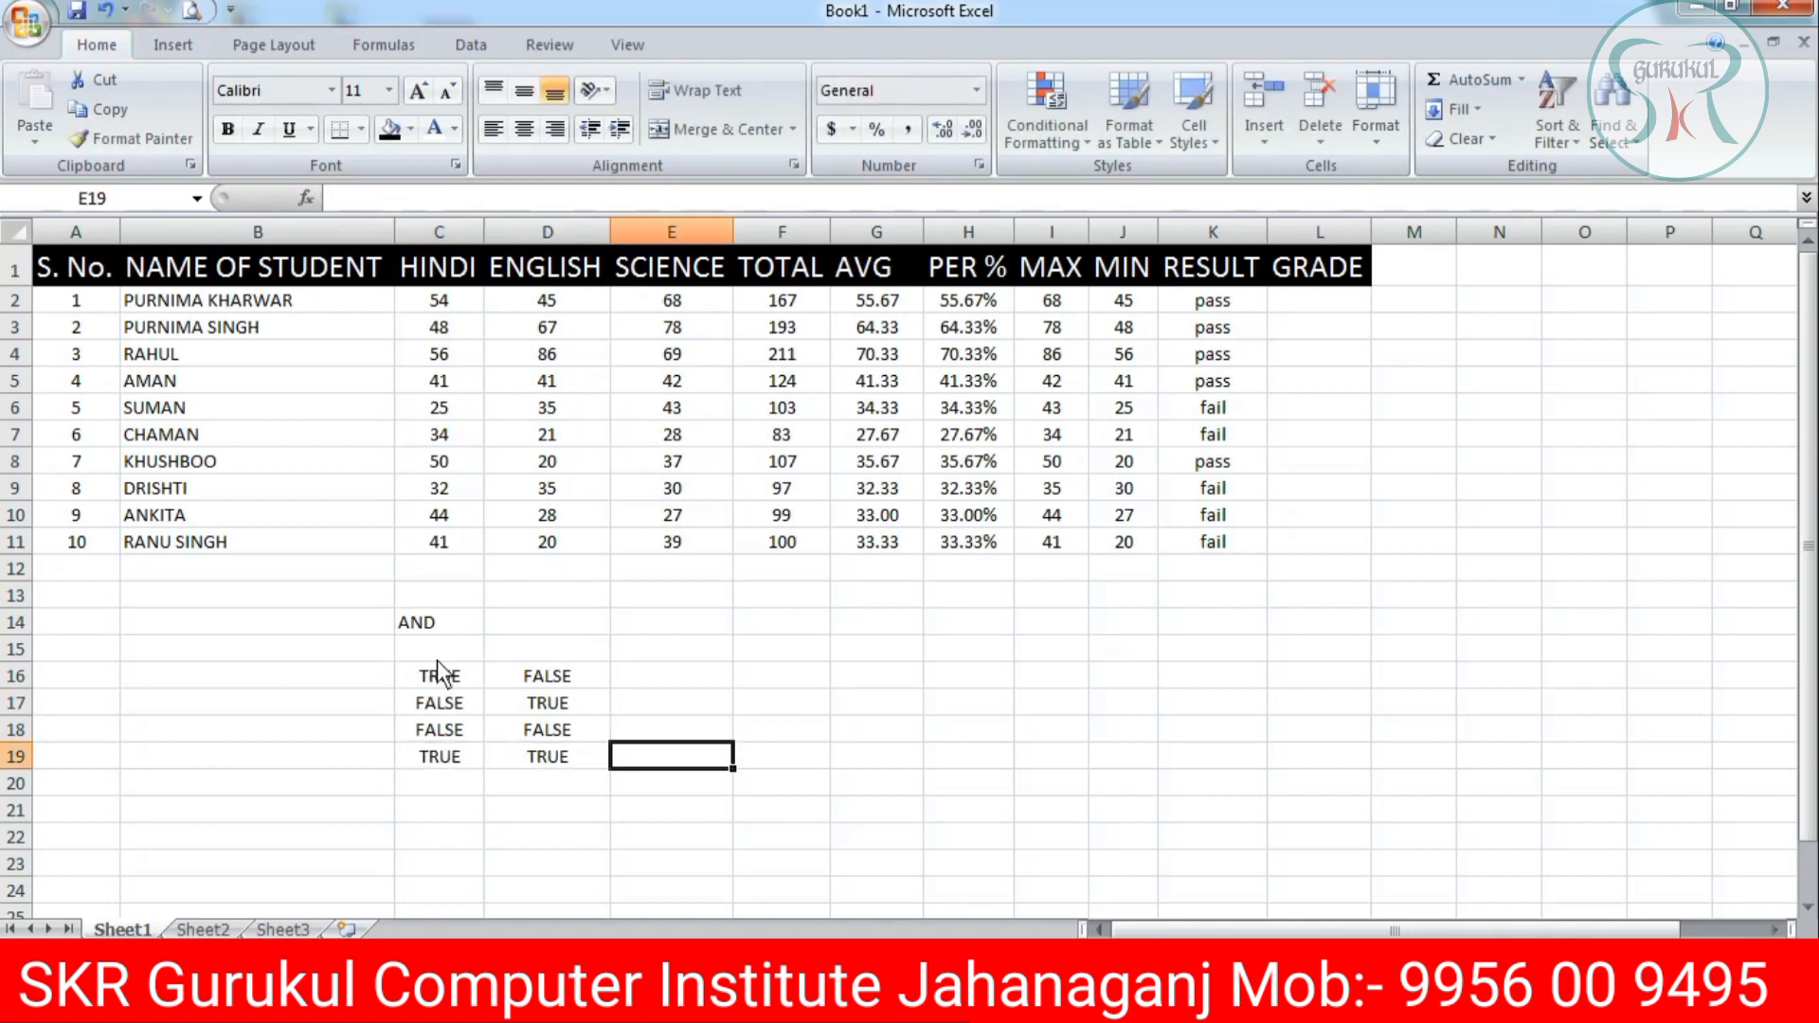
Enter the formula =AND(C16:D16) in E16 beside the first logical pair.
left_click(622, 687)
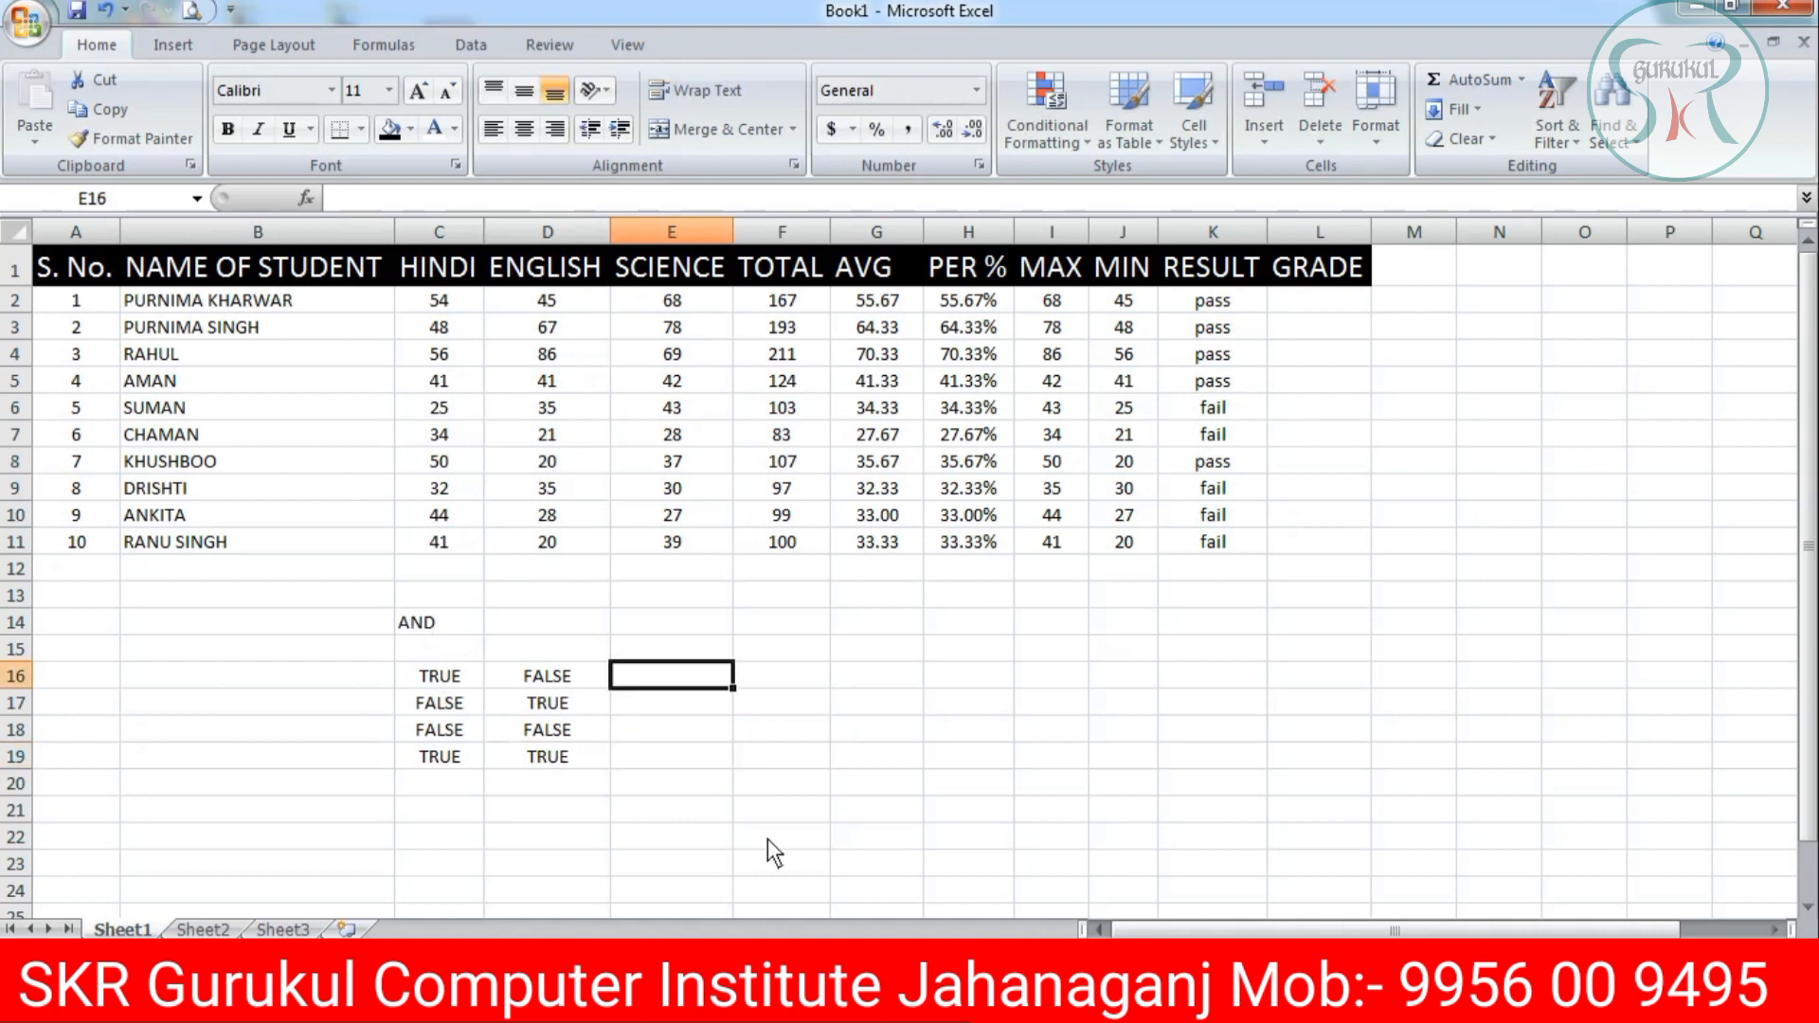
type("=")
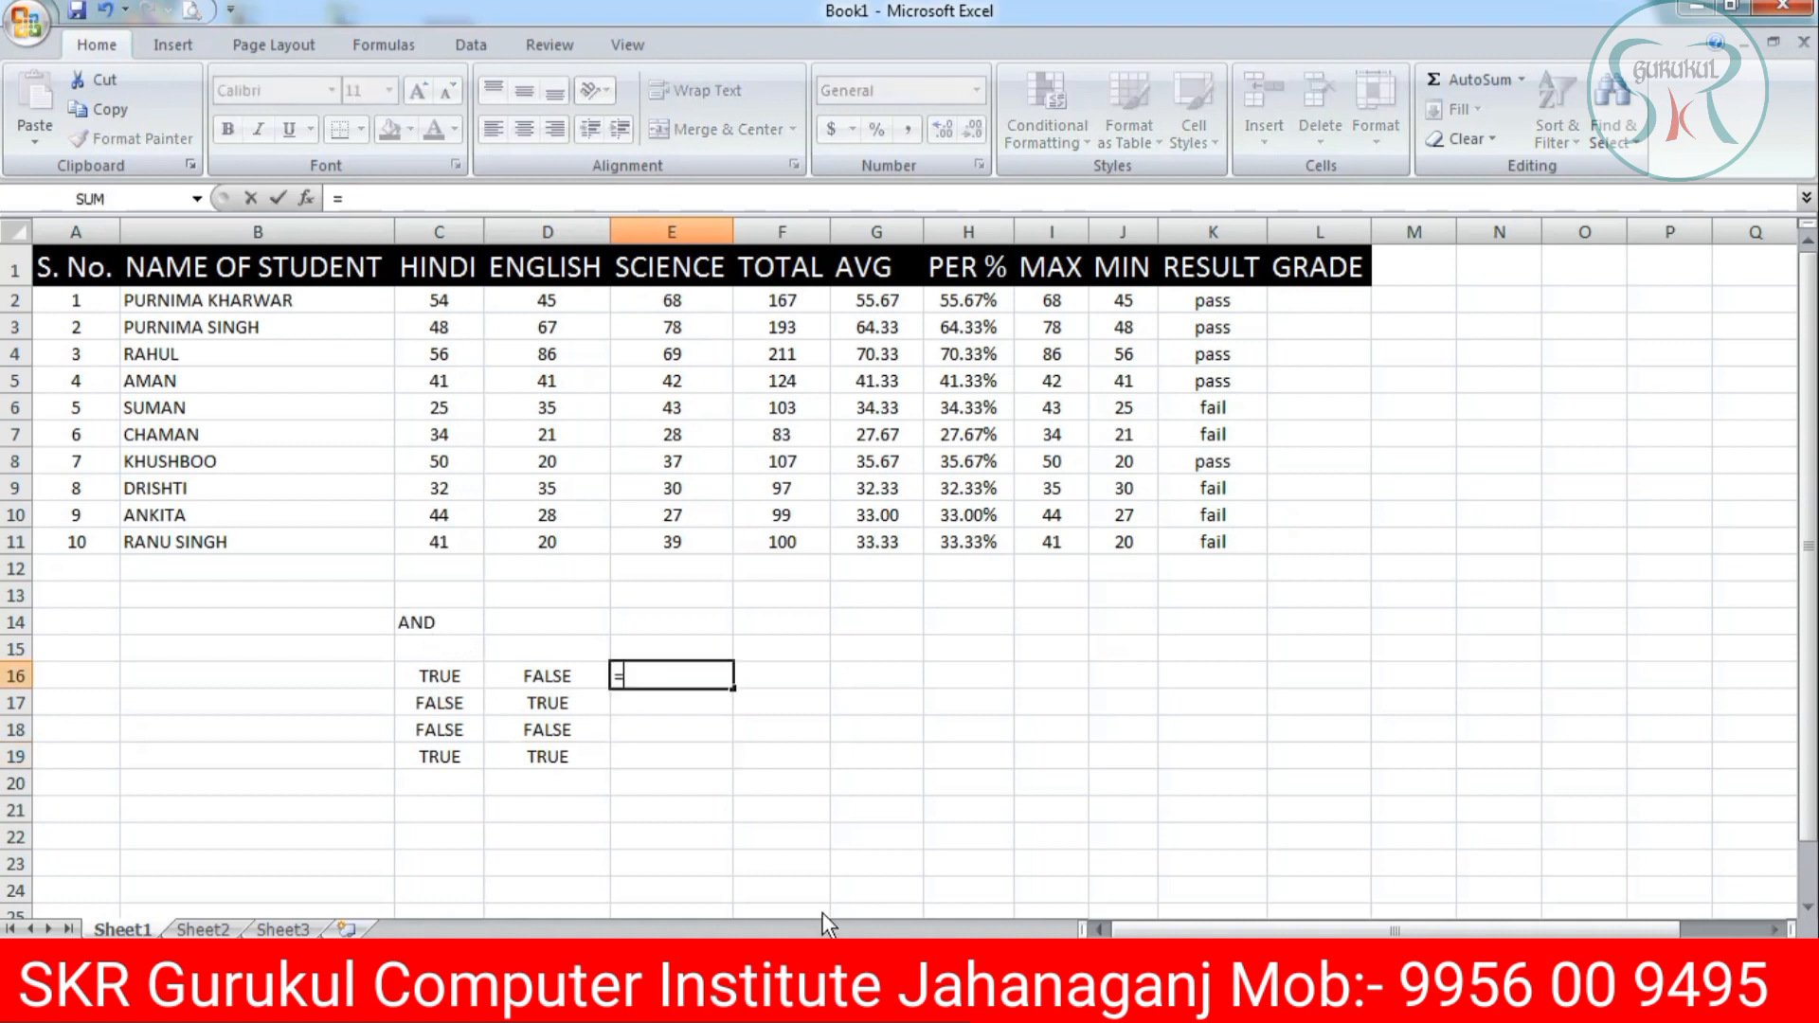
type("AN")
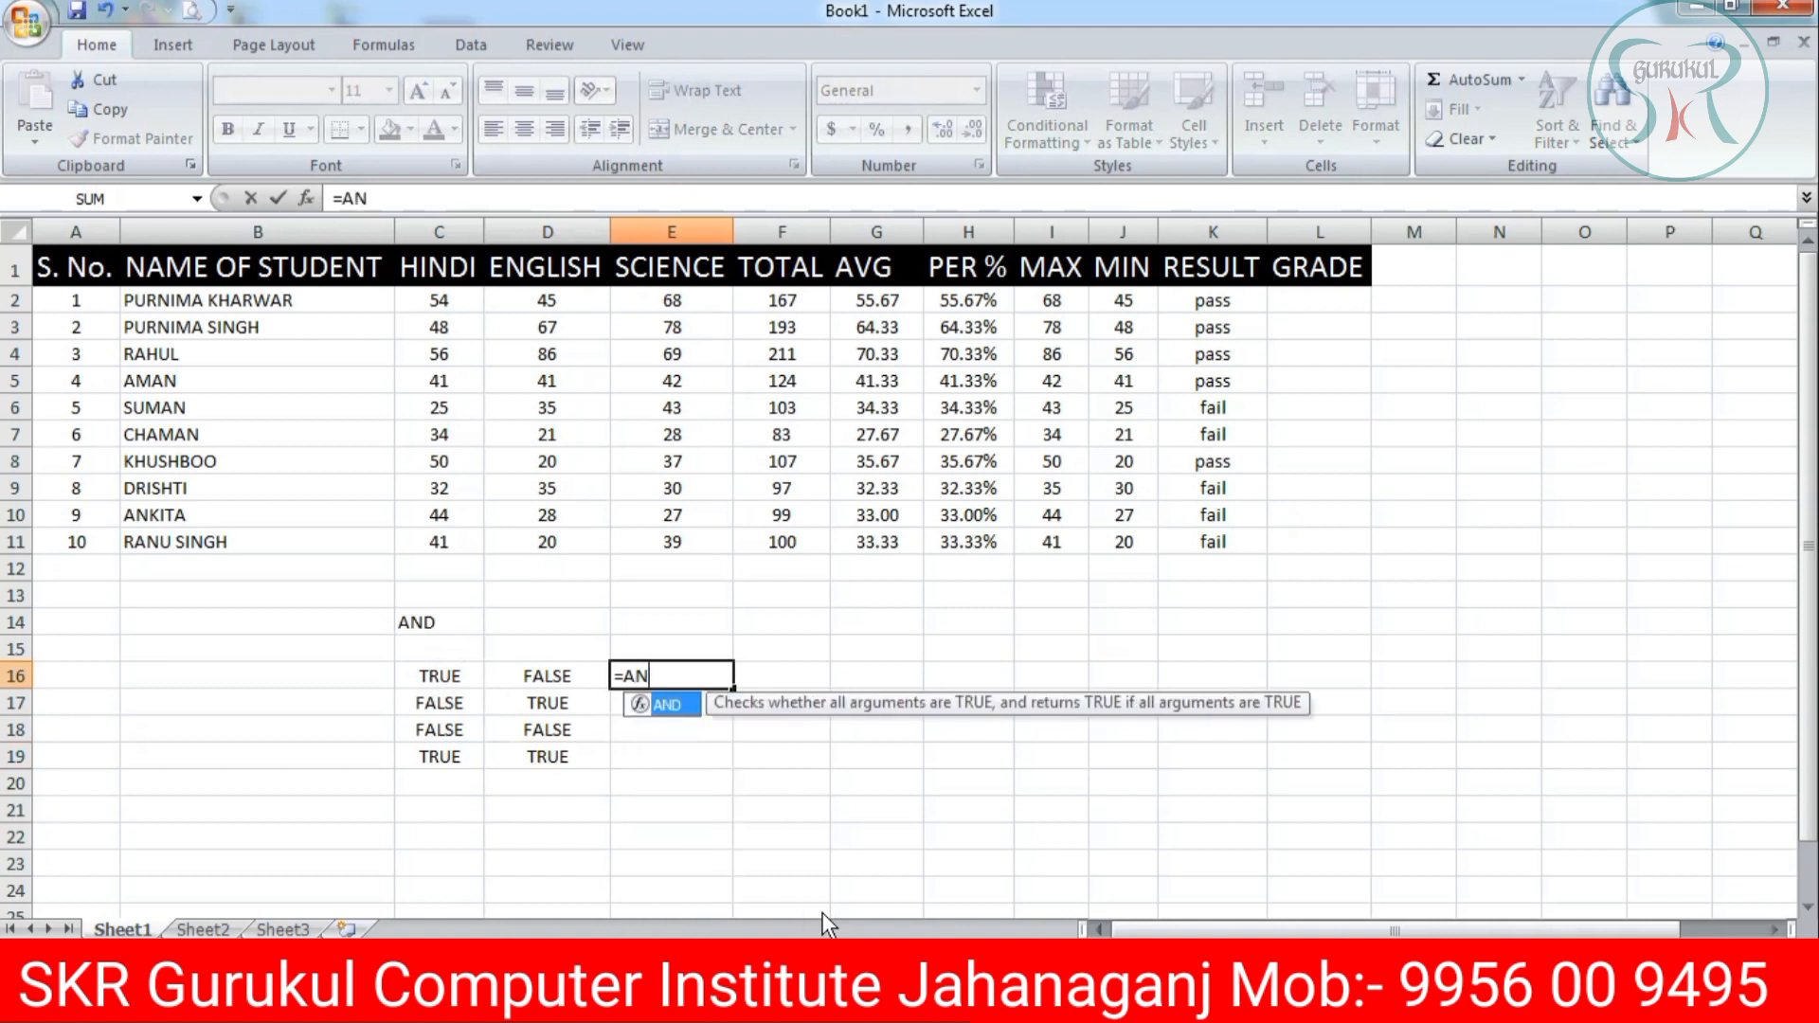
key("Tab")
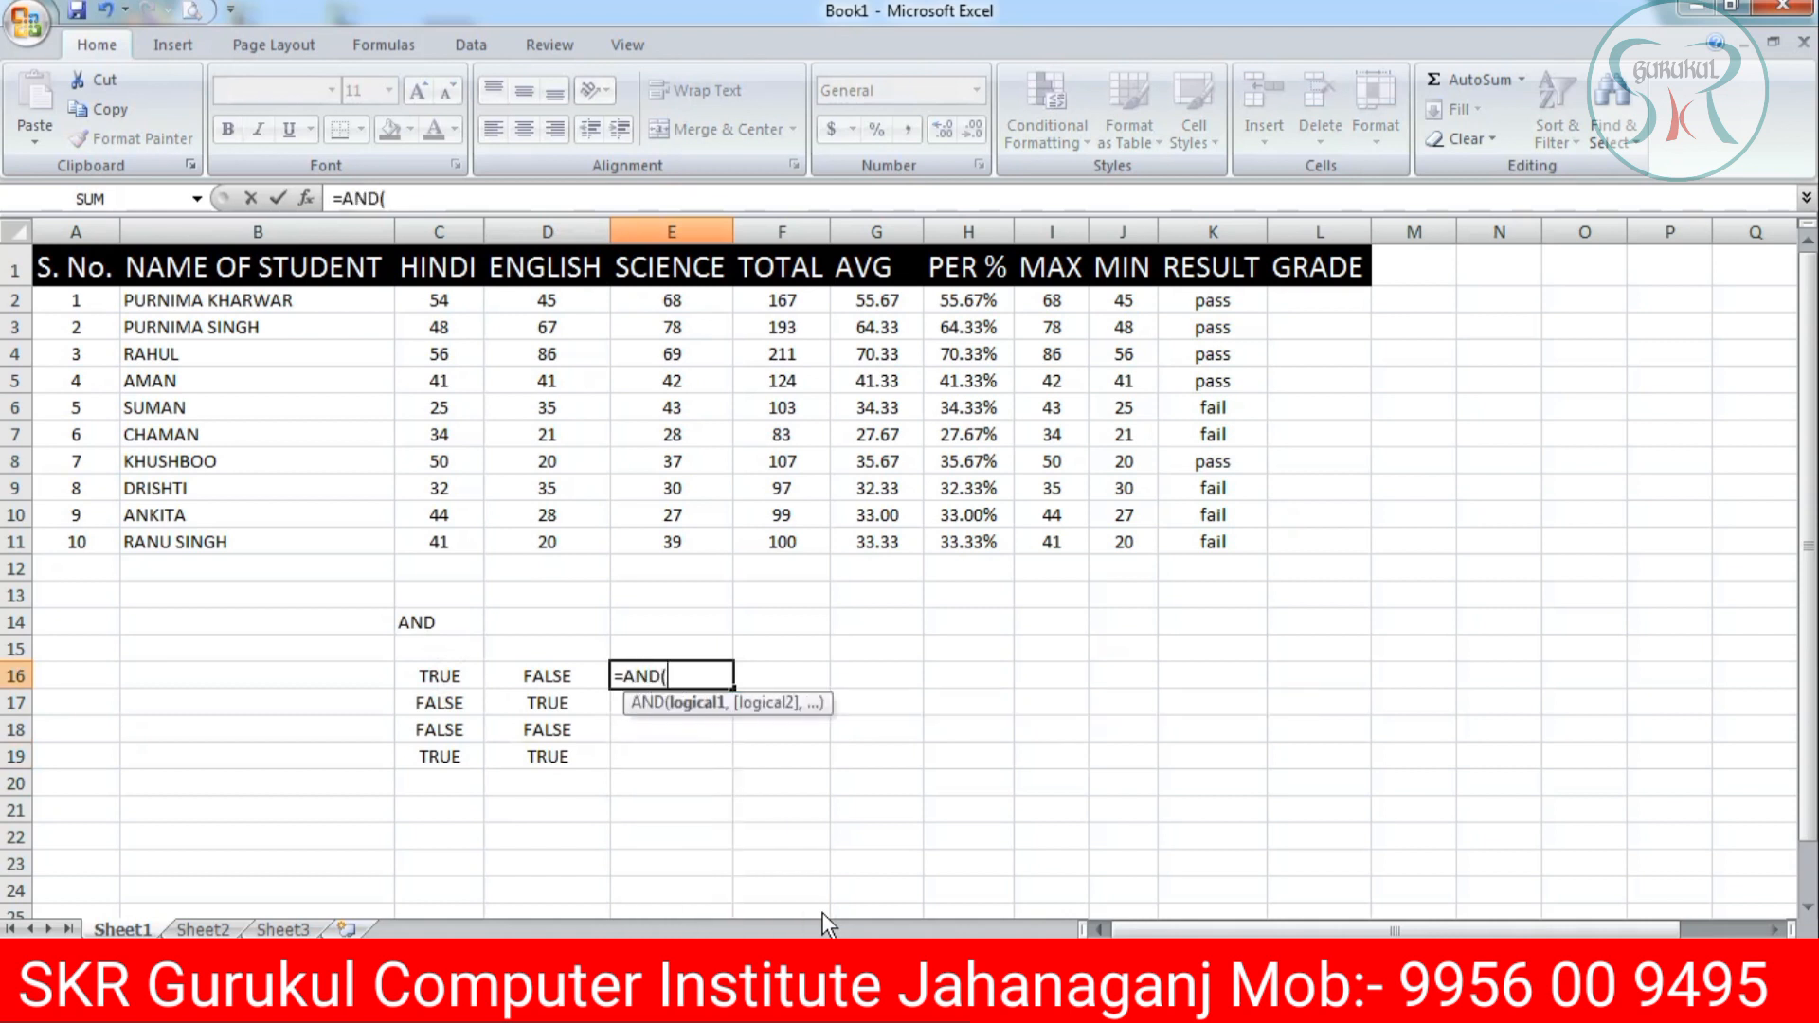
key("Left")
key("Left")
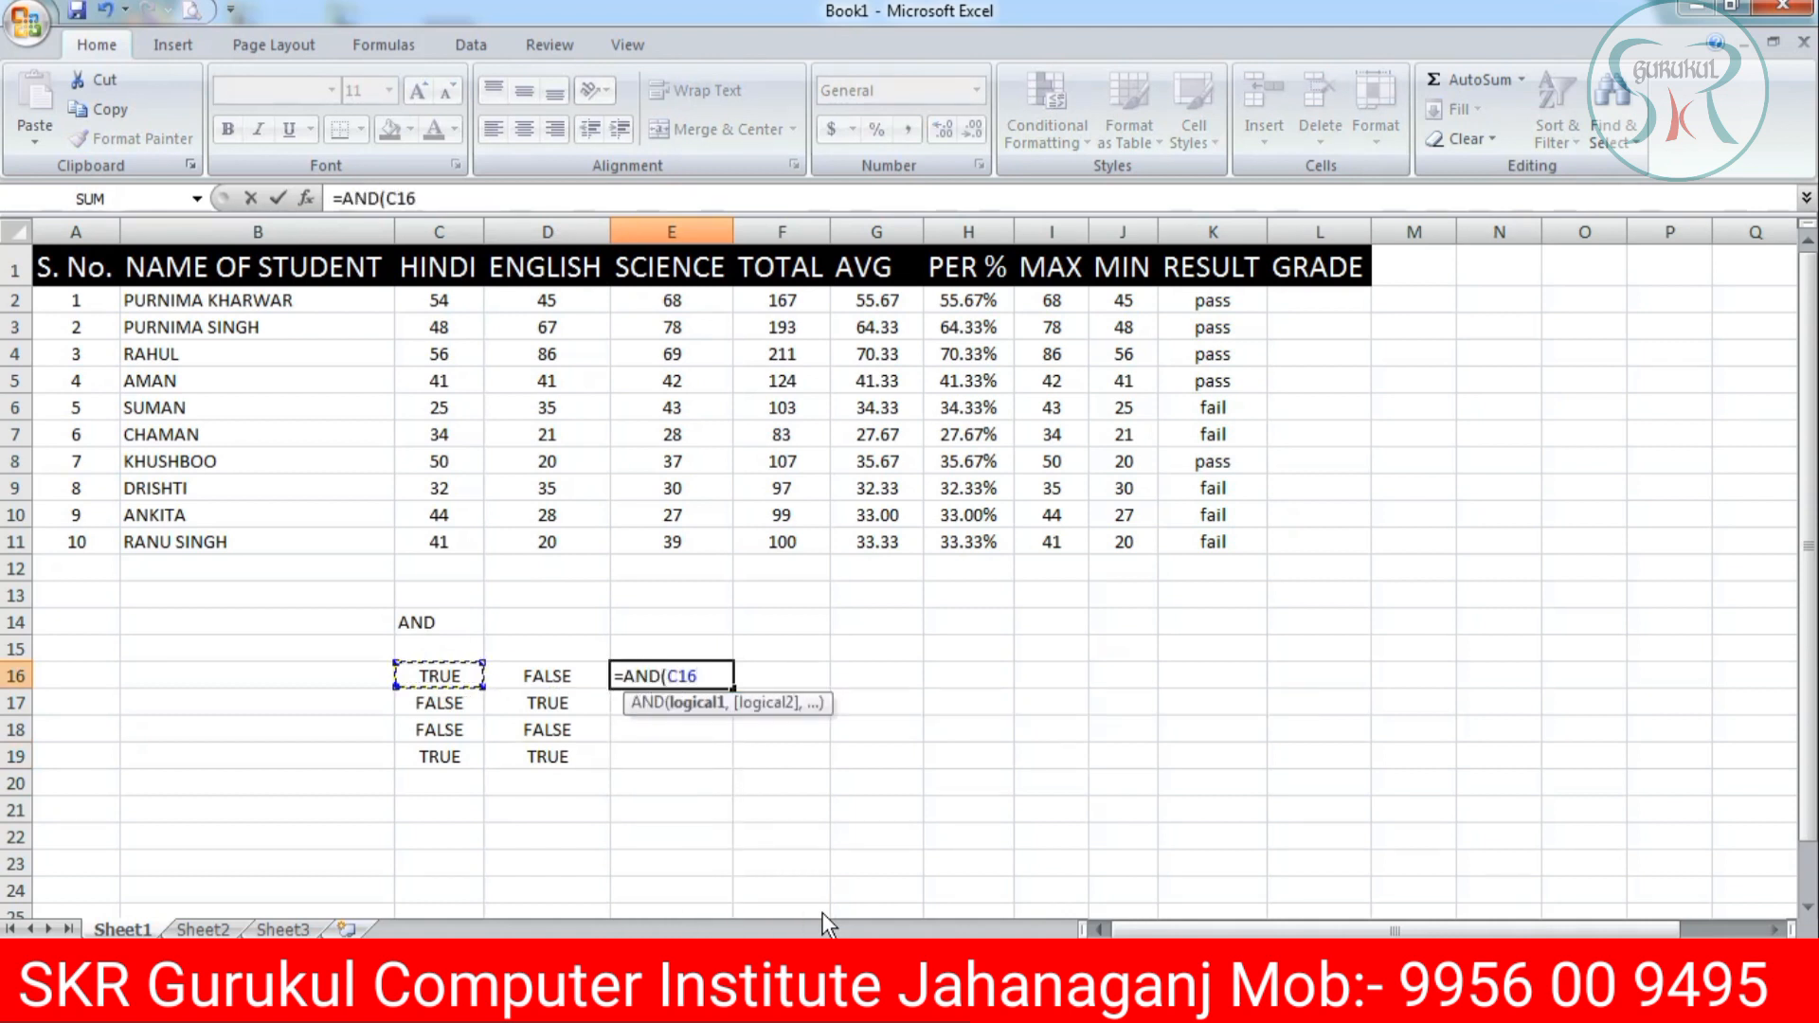
key("shift+Right")
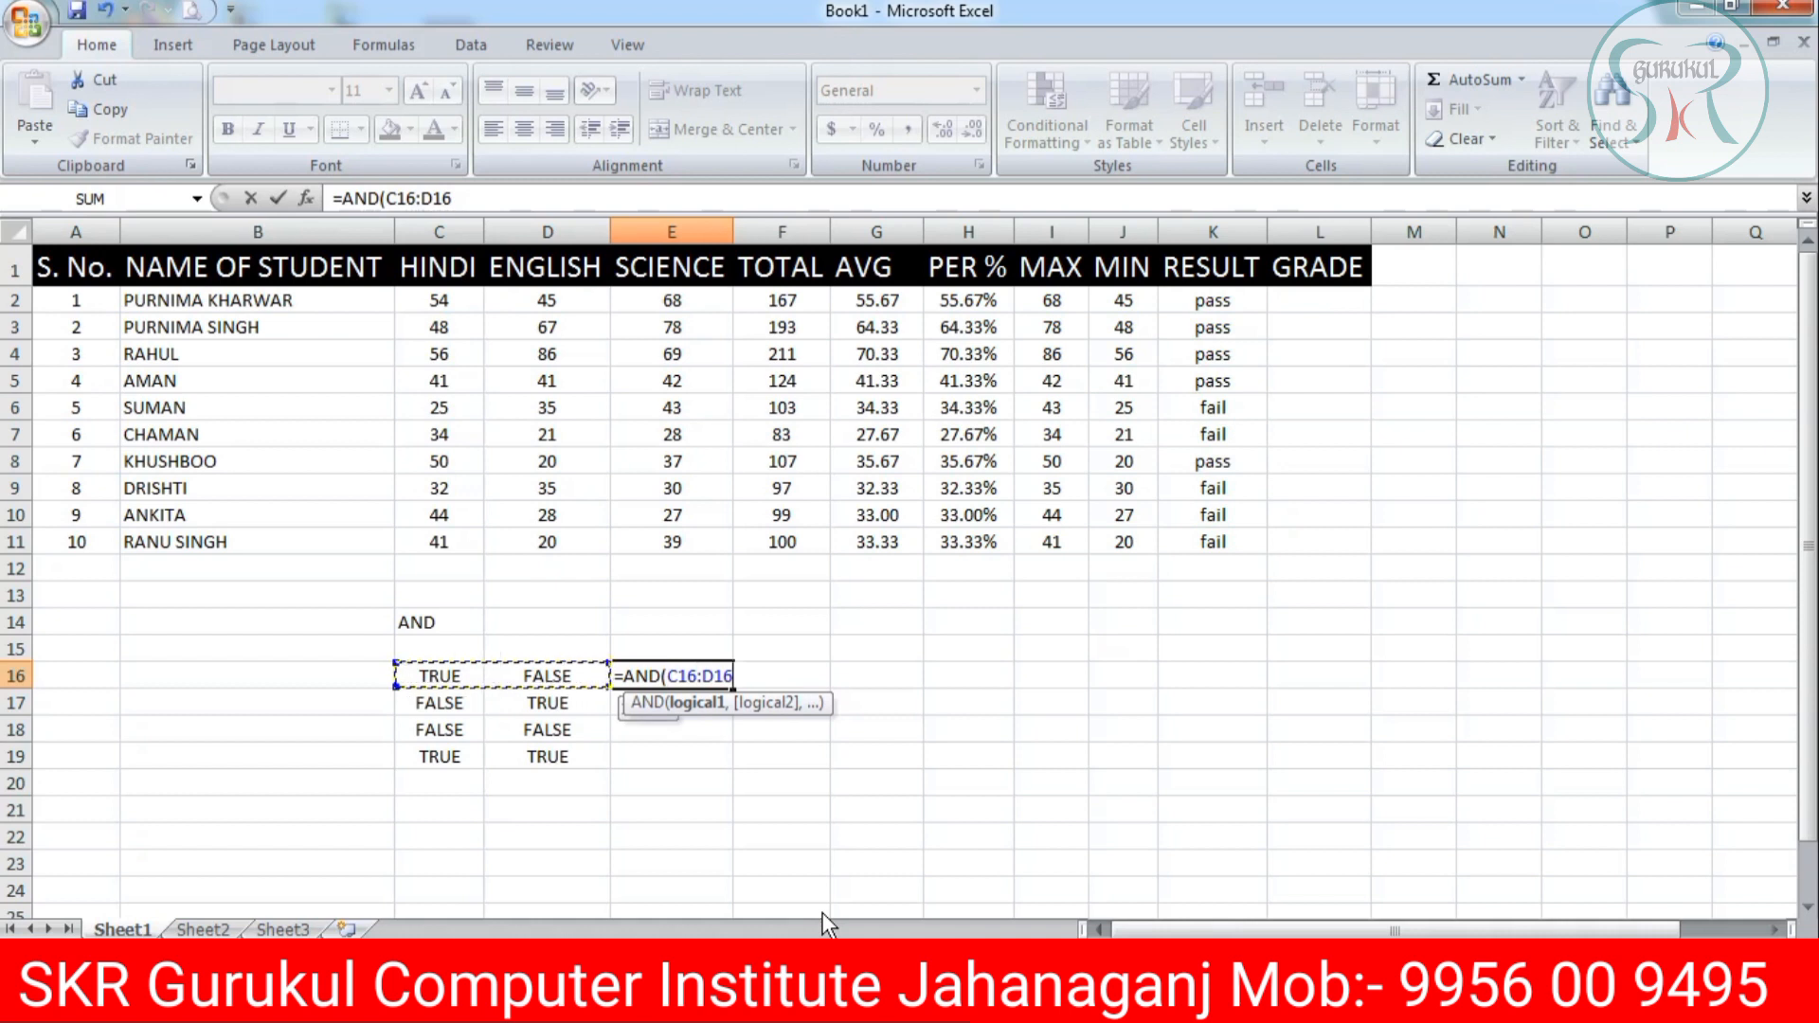
type(")")
key("Return")
key("Up")
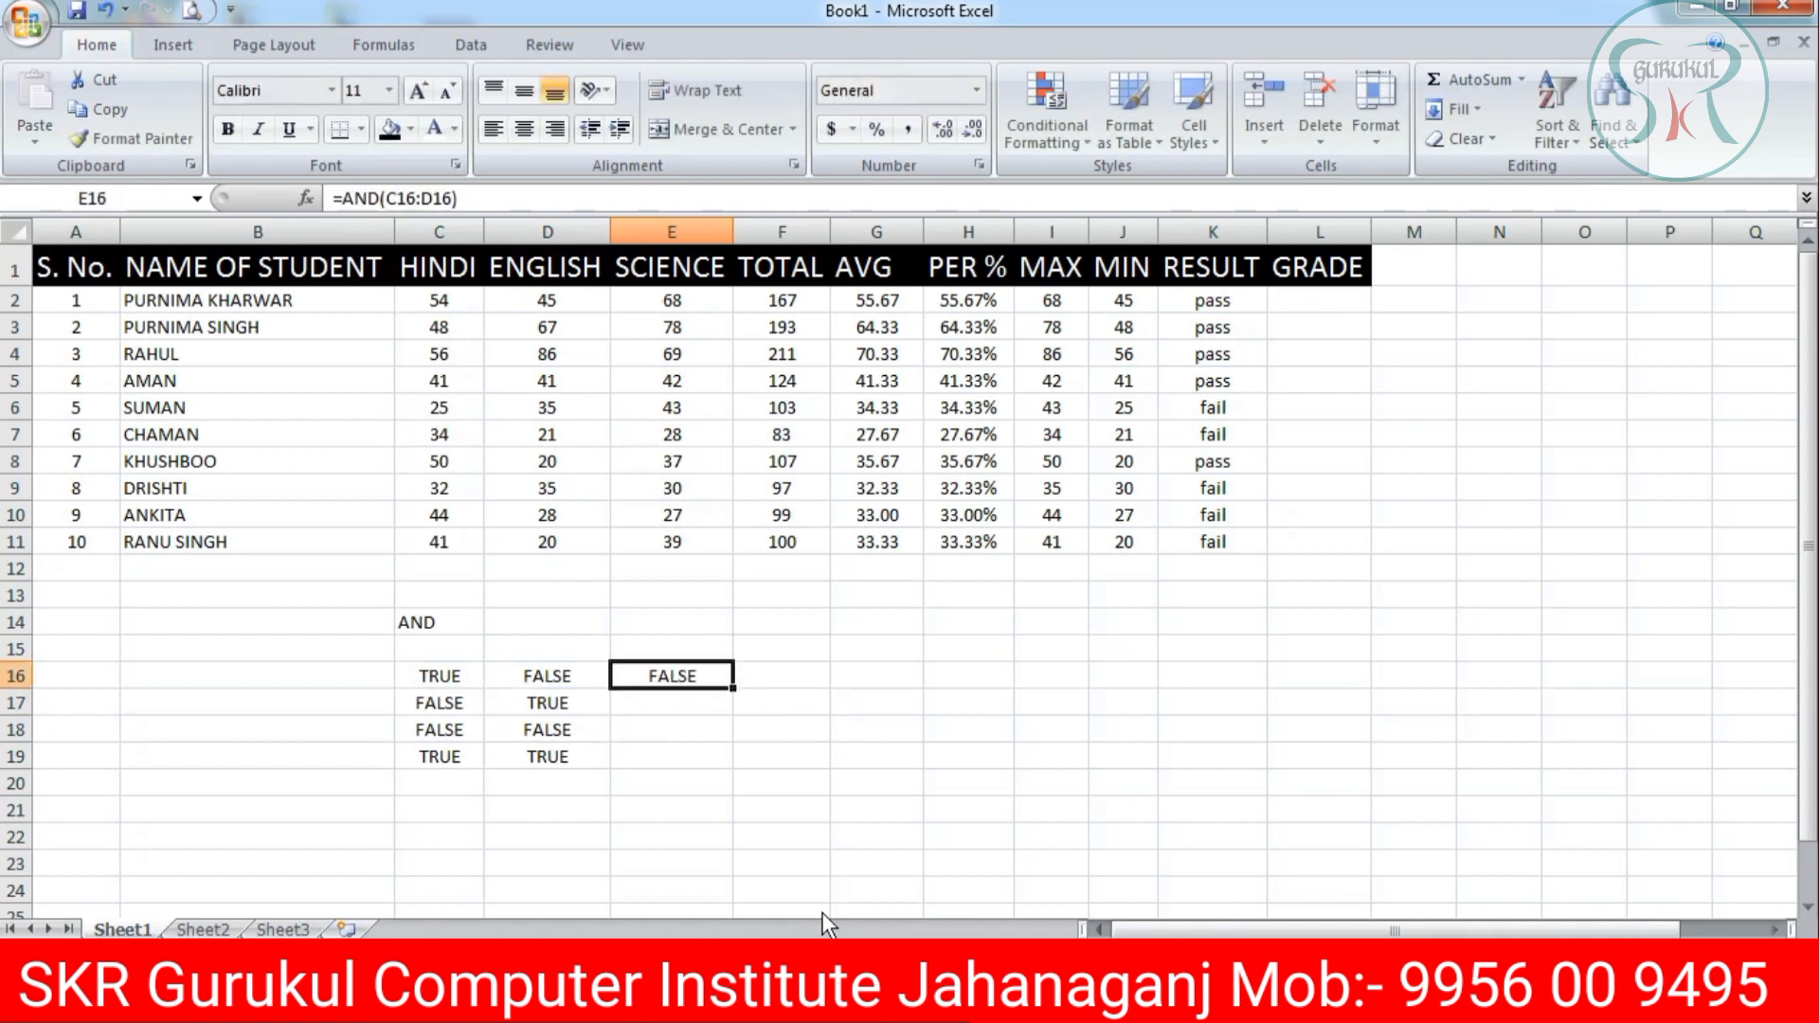
Copy the AND formula from E16 down to E17:E19 for the remaining logical pairs.
key("ctrl+c")
key("Down")
key("shift+Down")
key("shift+Down")
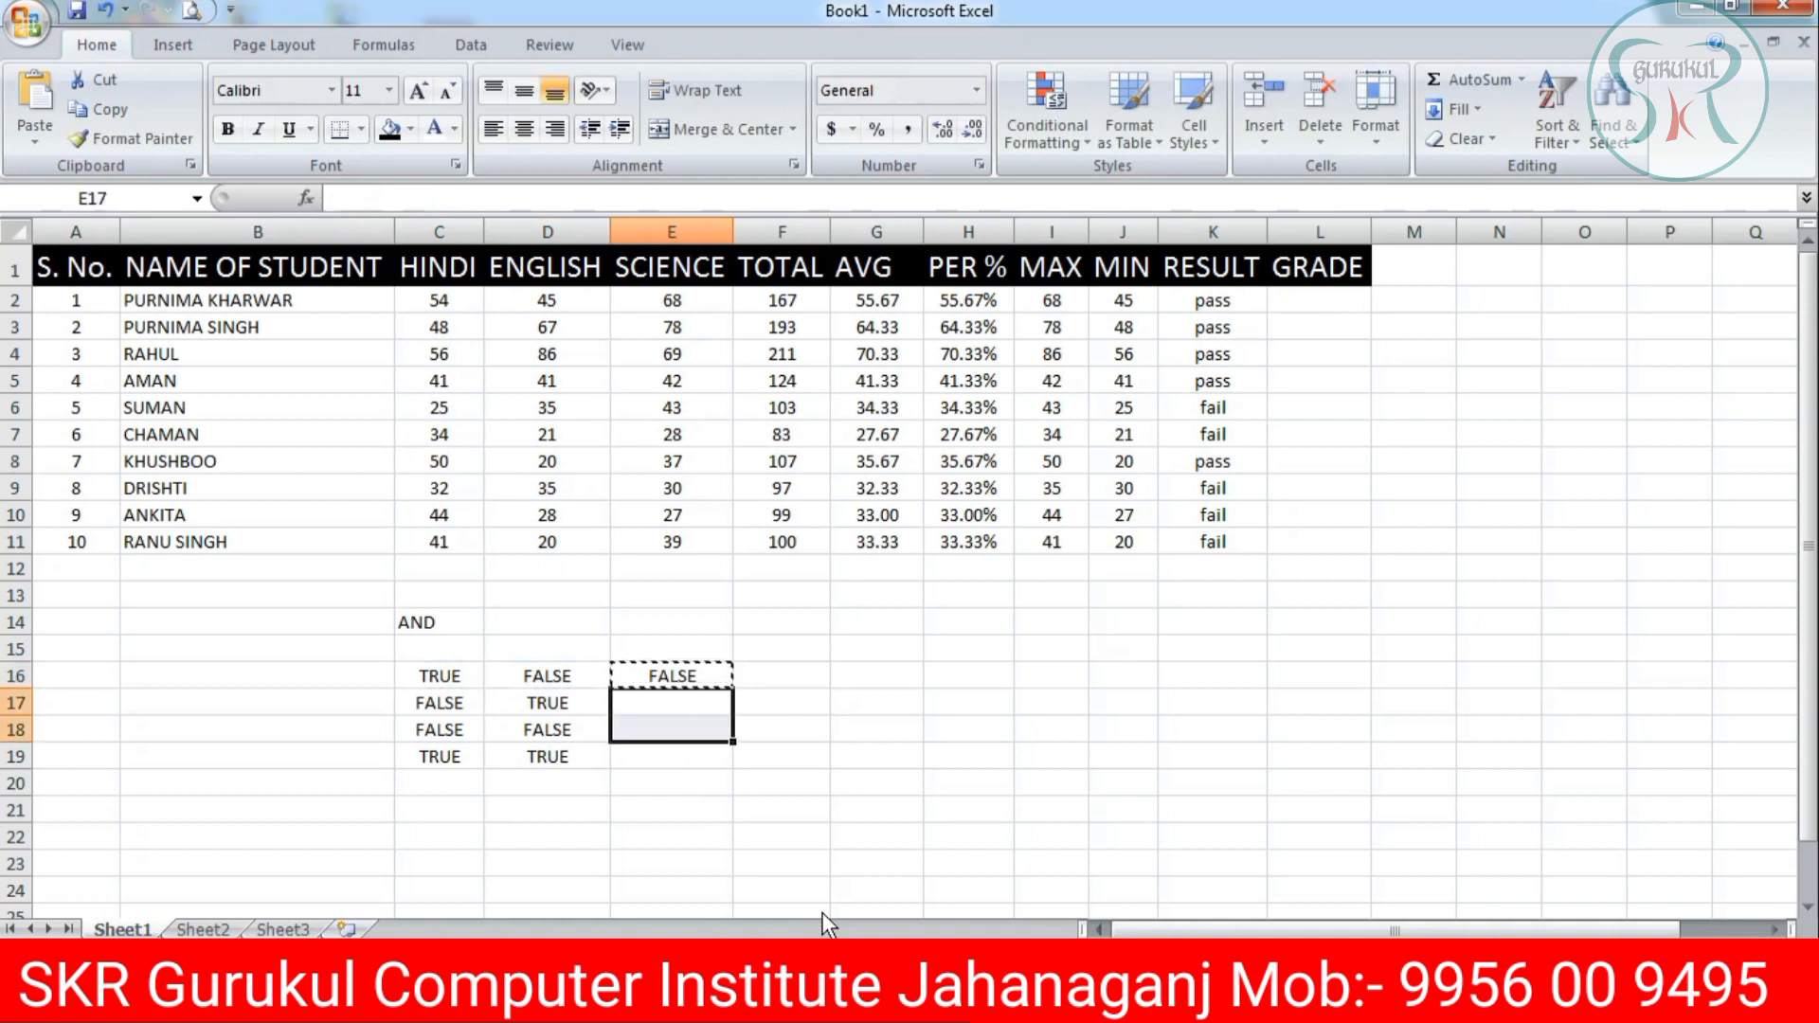
key("Return")
Examine the AND truth table in C16:E19 row by row, comparing each pair of inputs with its result.
key("Up")
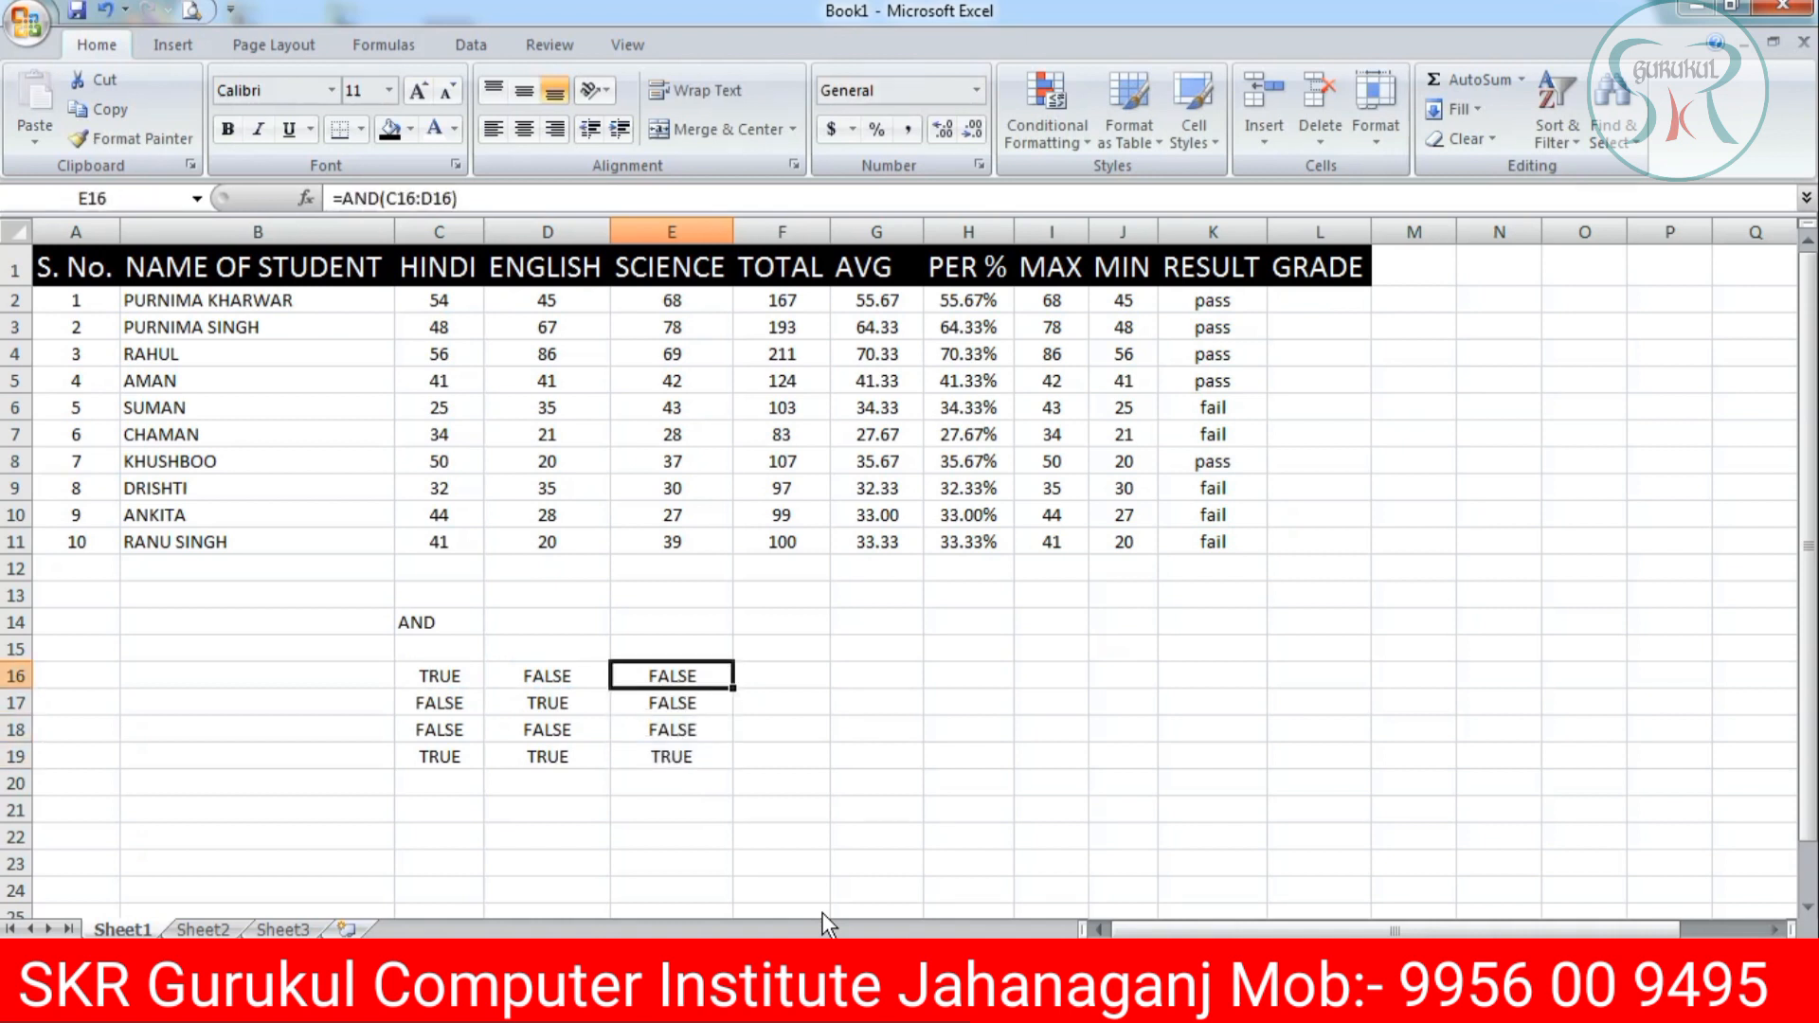
key("Down")
key("Down")
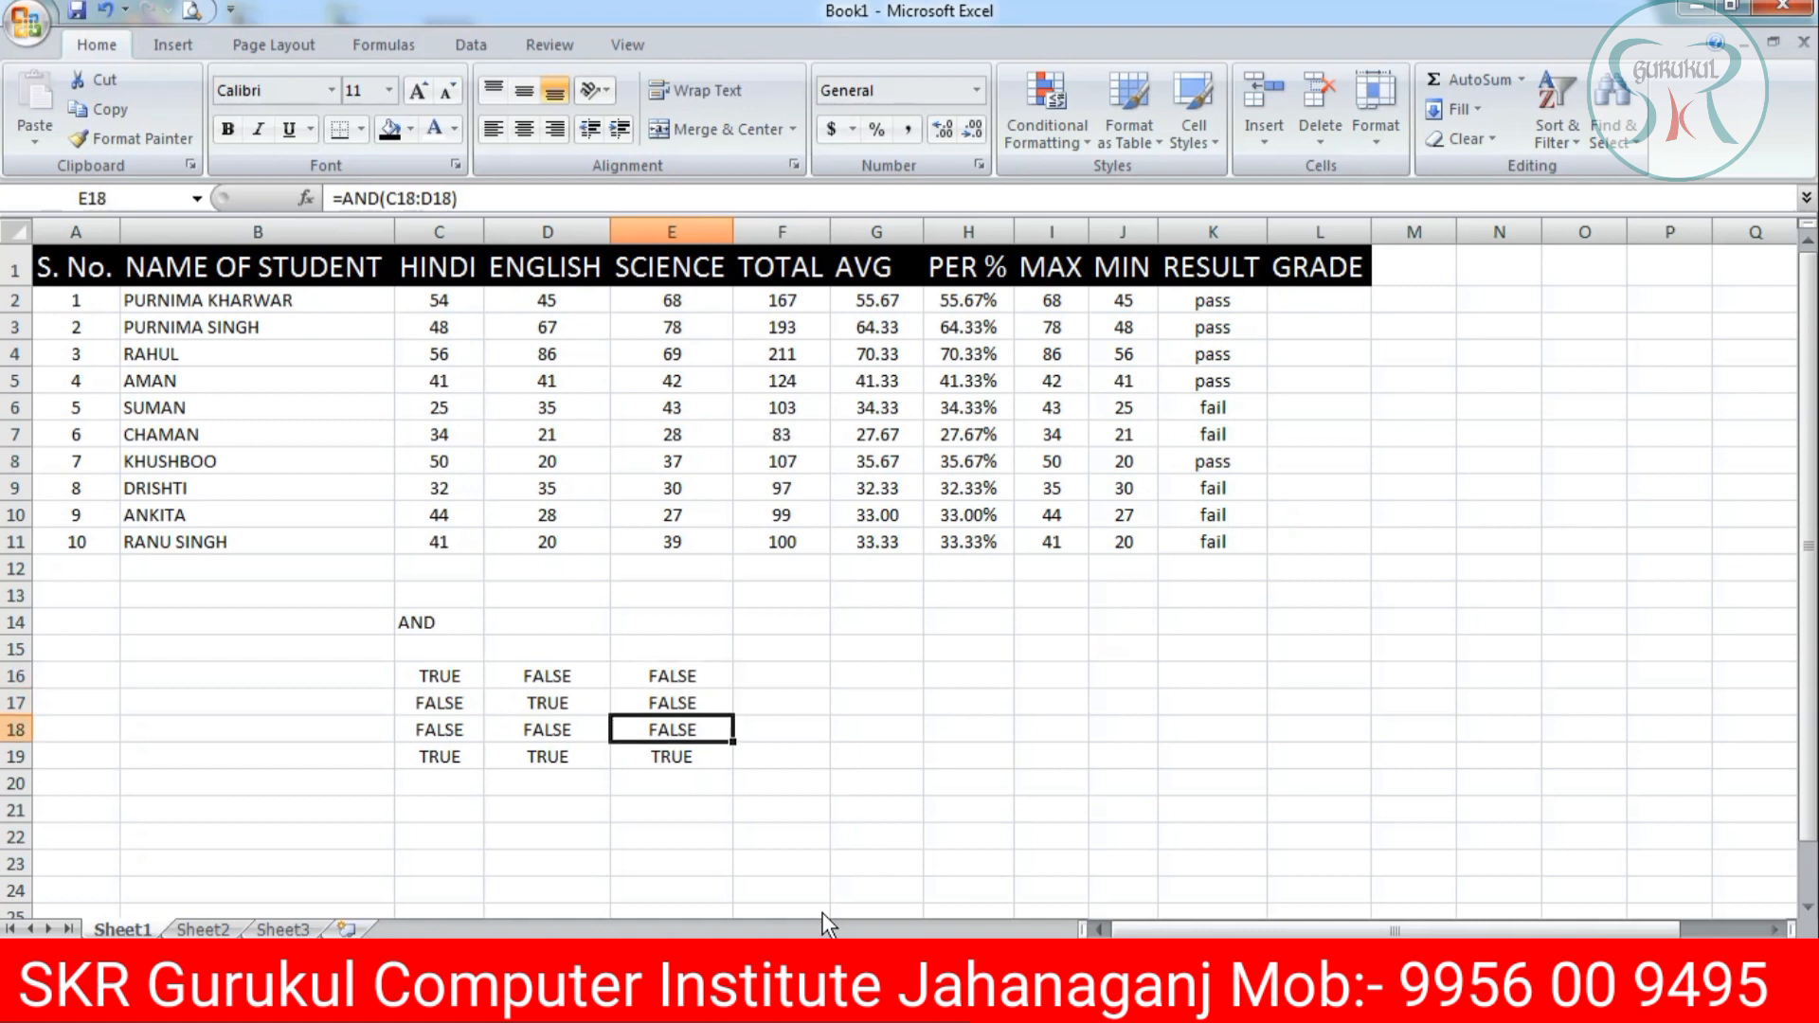
key("Down")
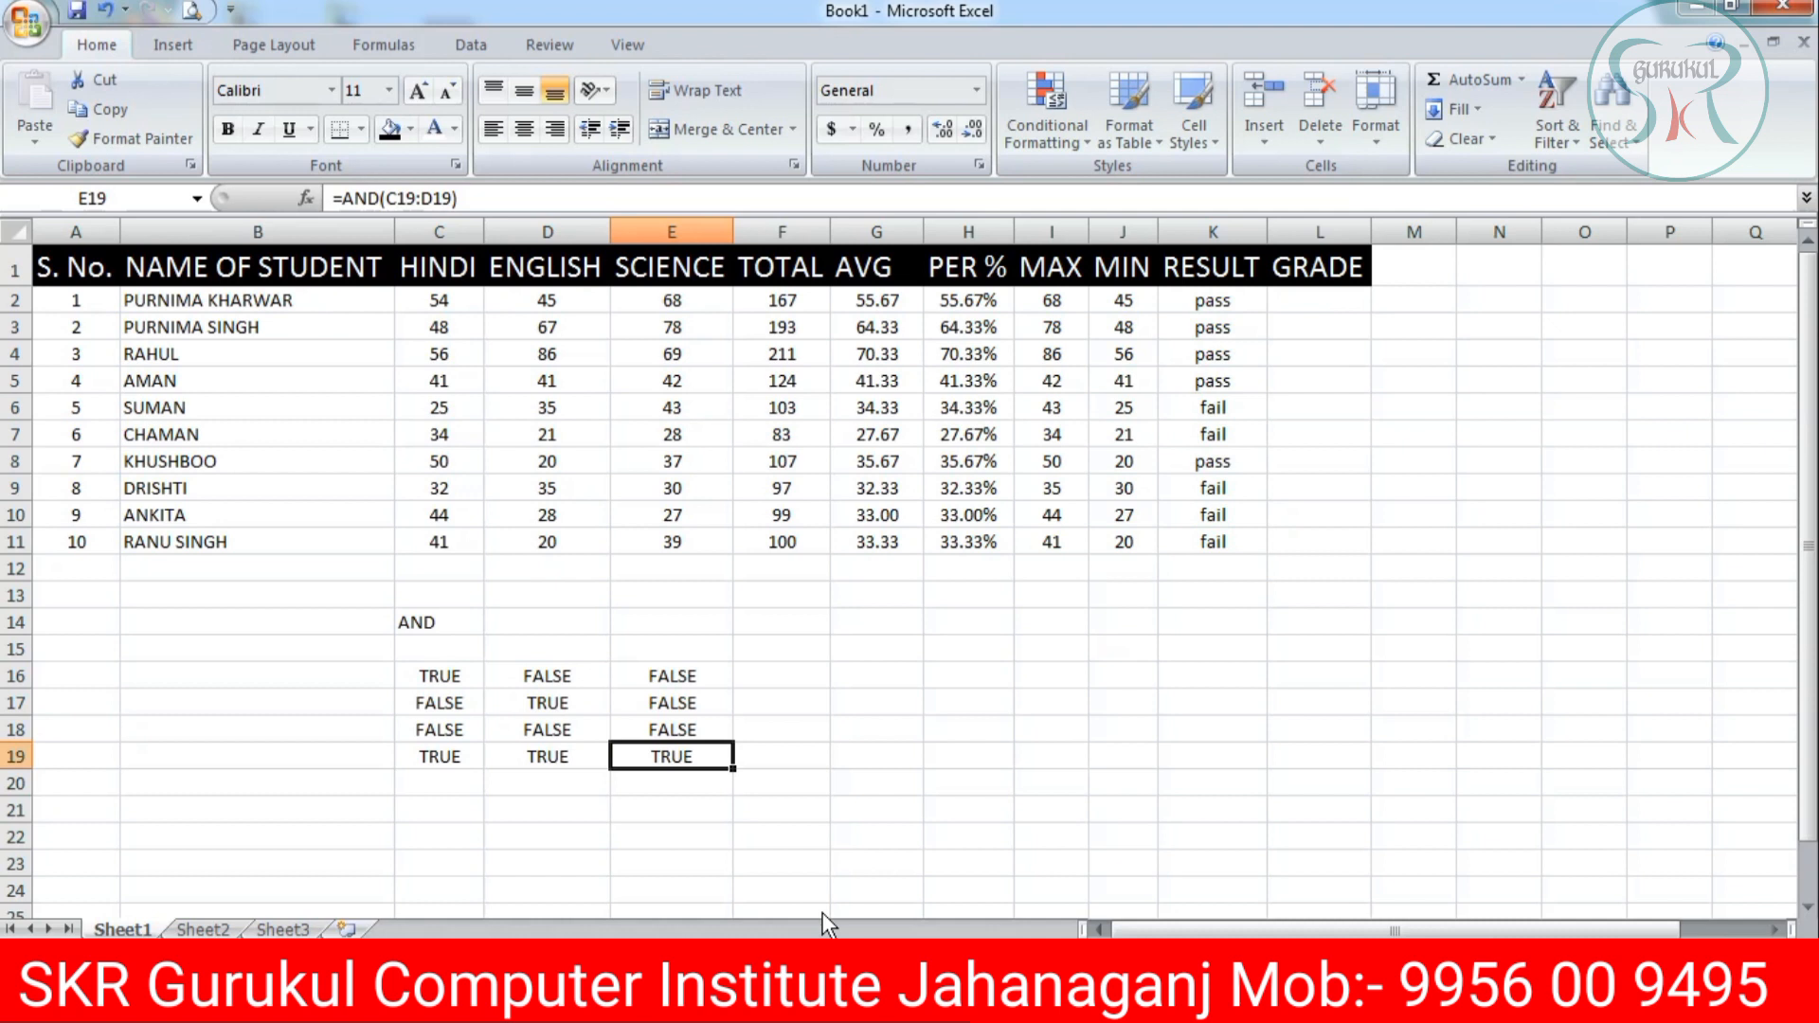
left_click(429, 680)
key("Right")
key("Right")
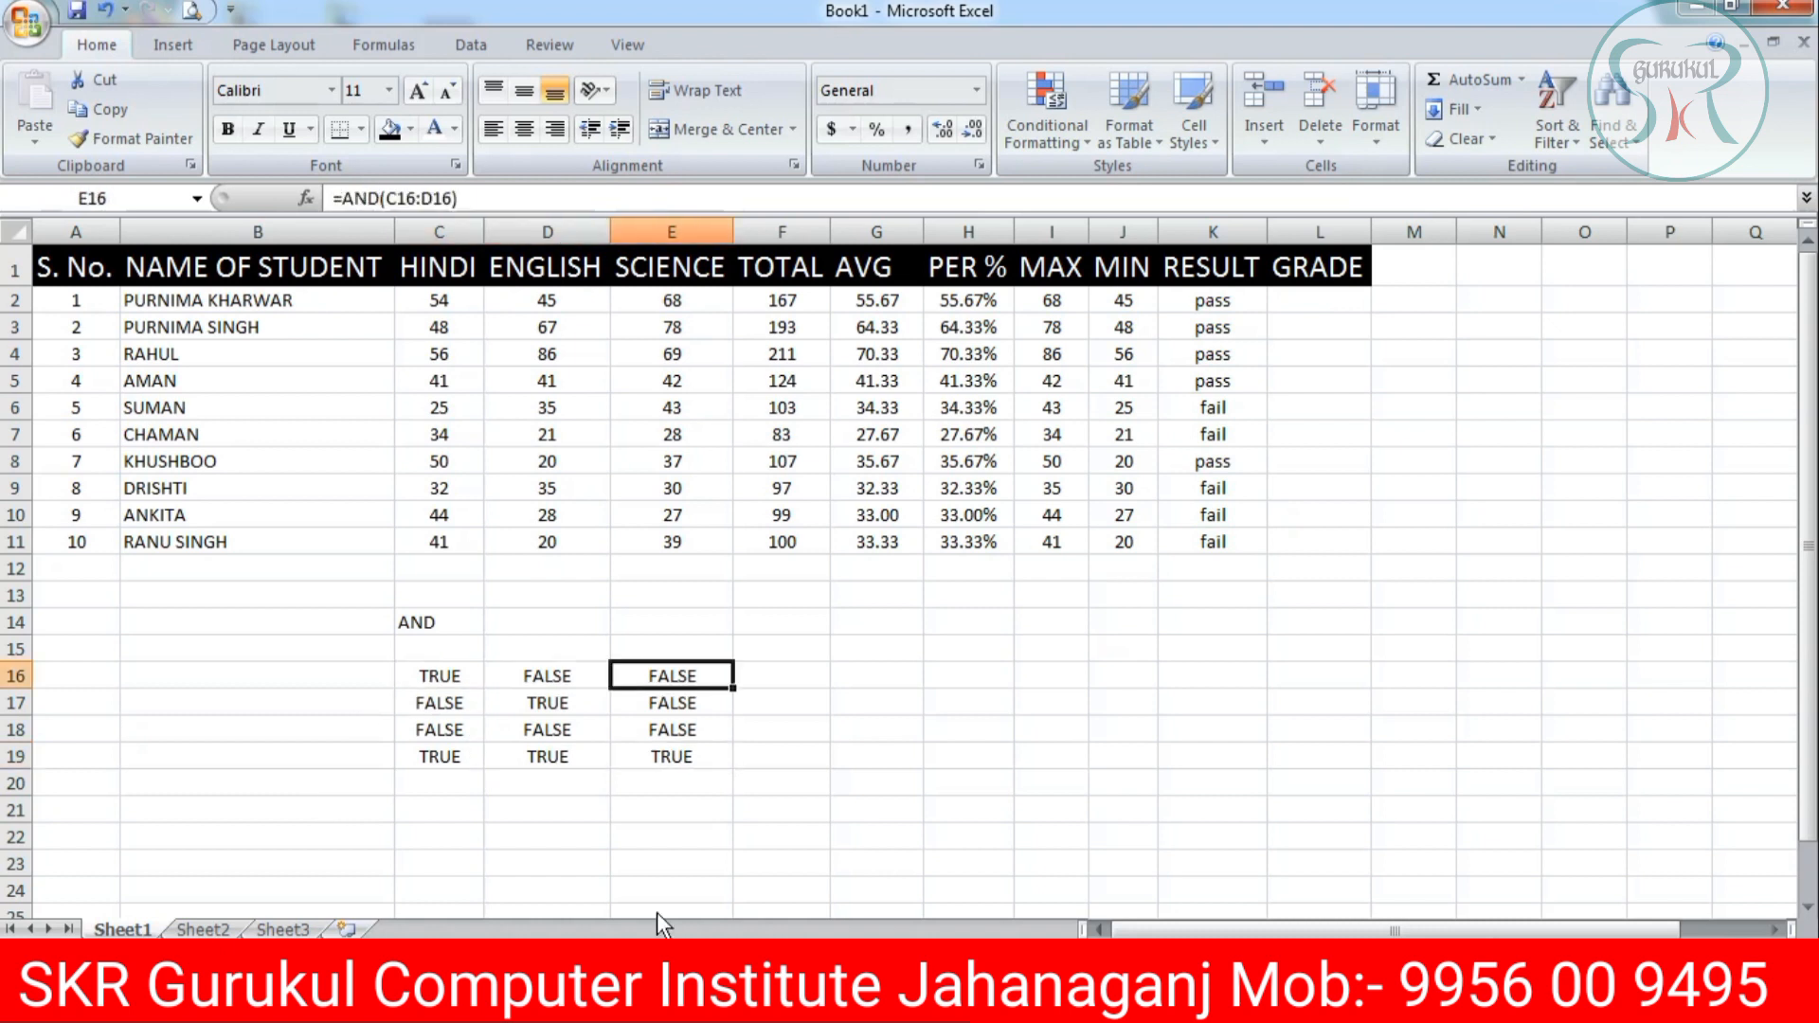
key("Down")
key("Left")
key("Left")
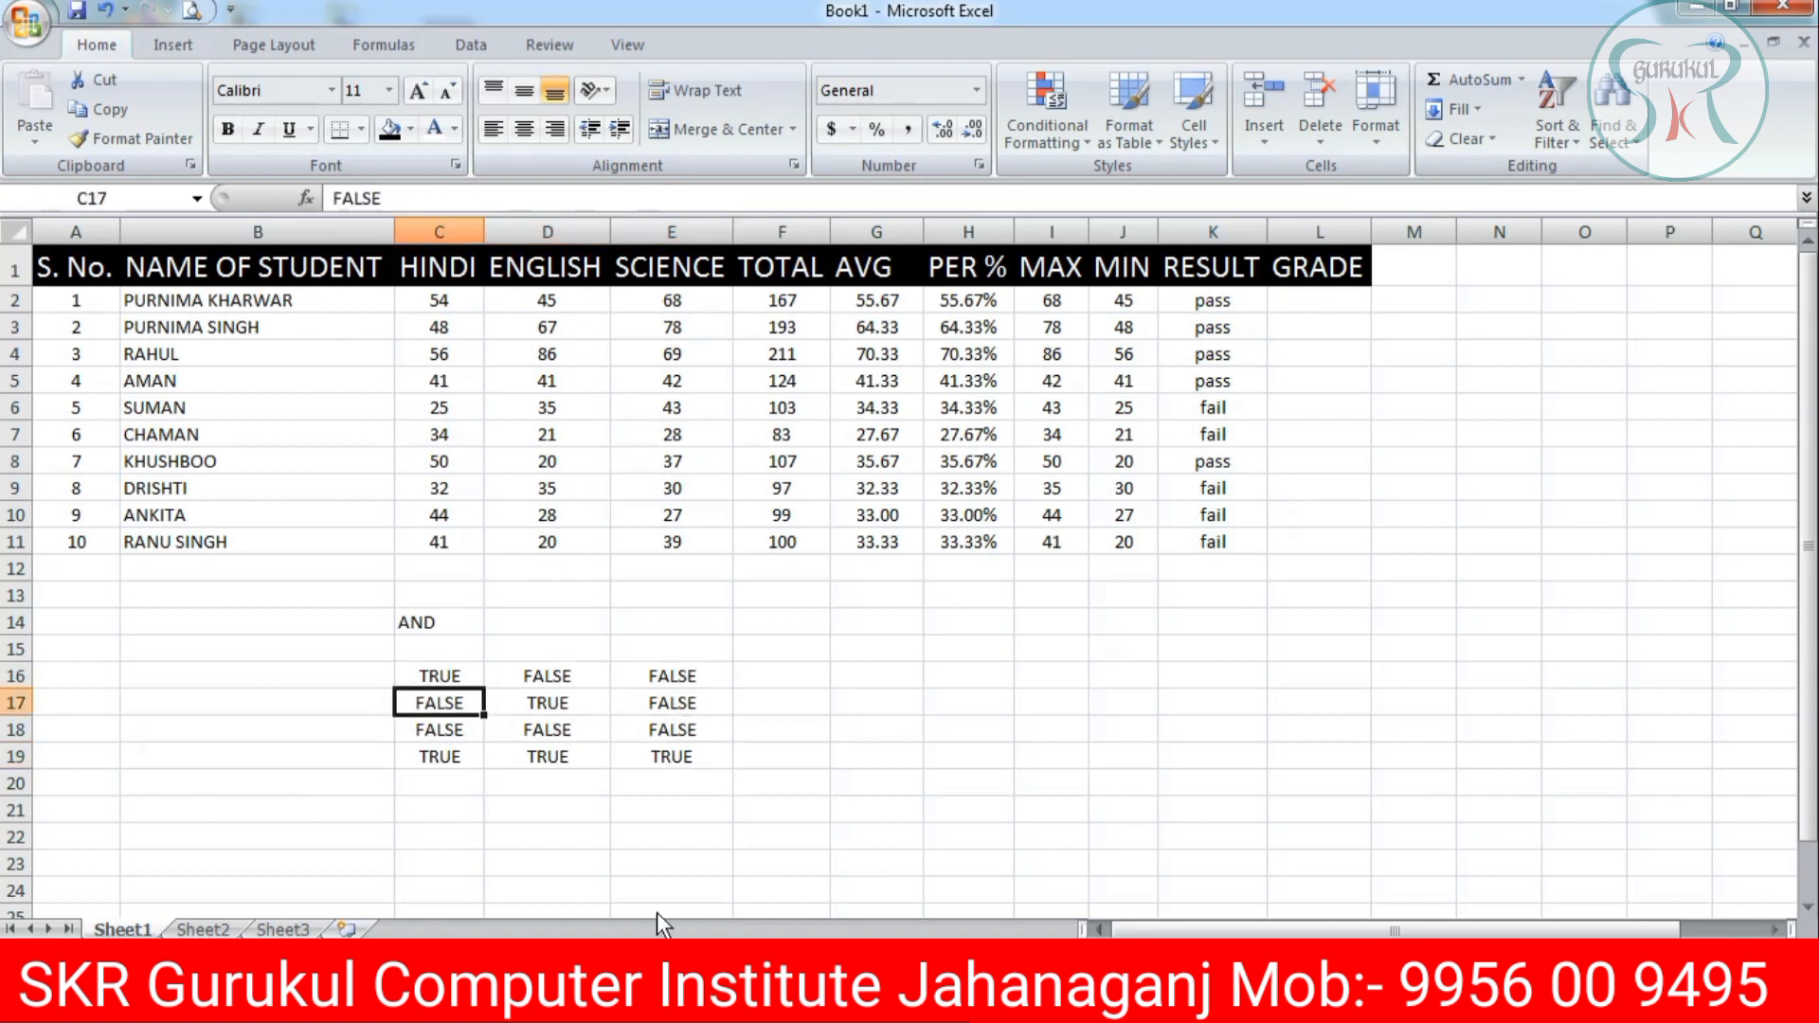
key("Right")
key("Right")
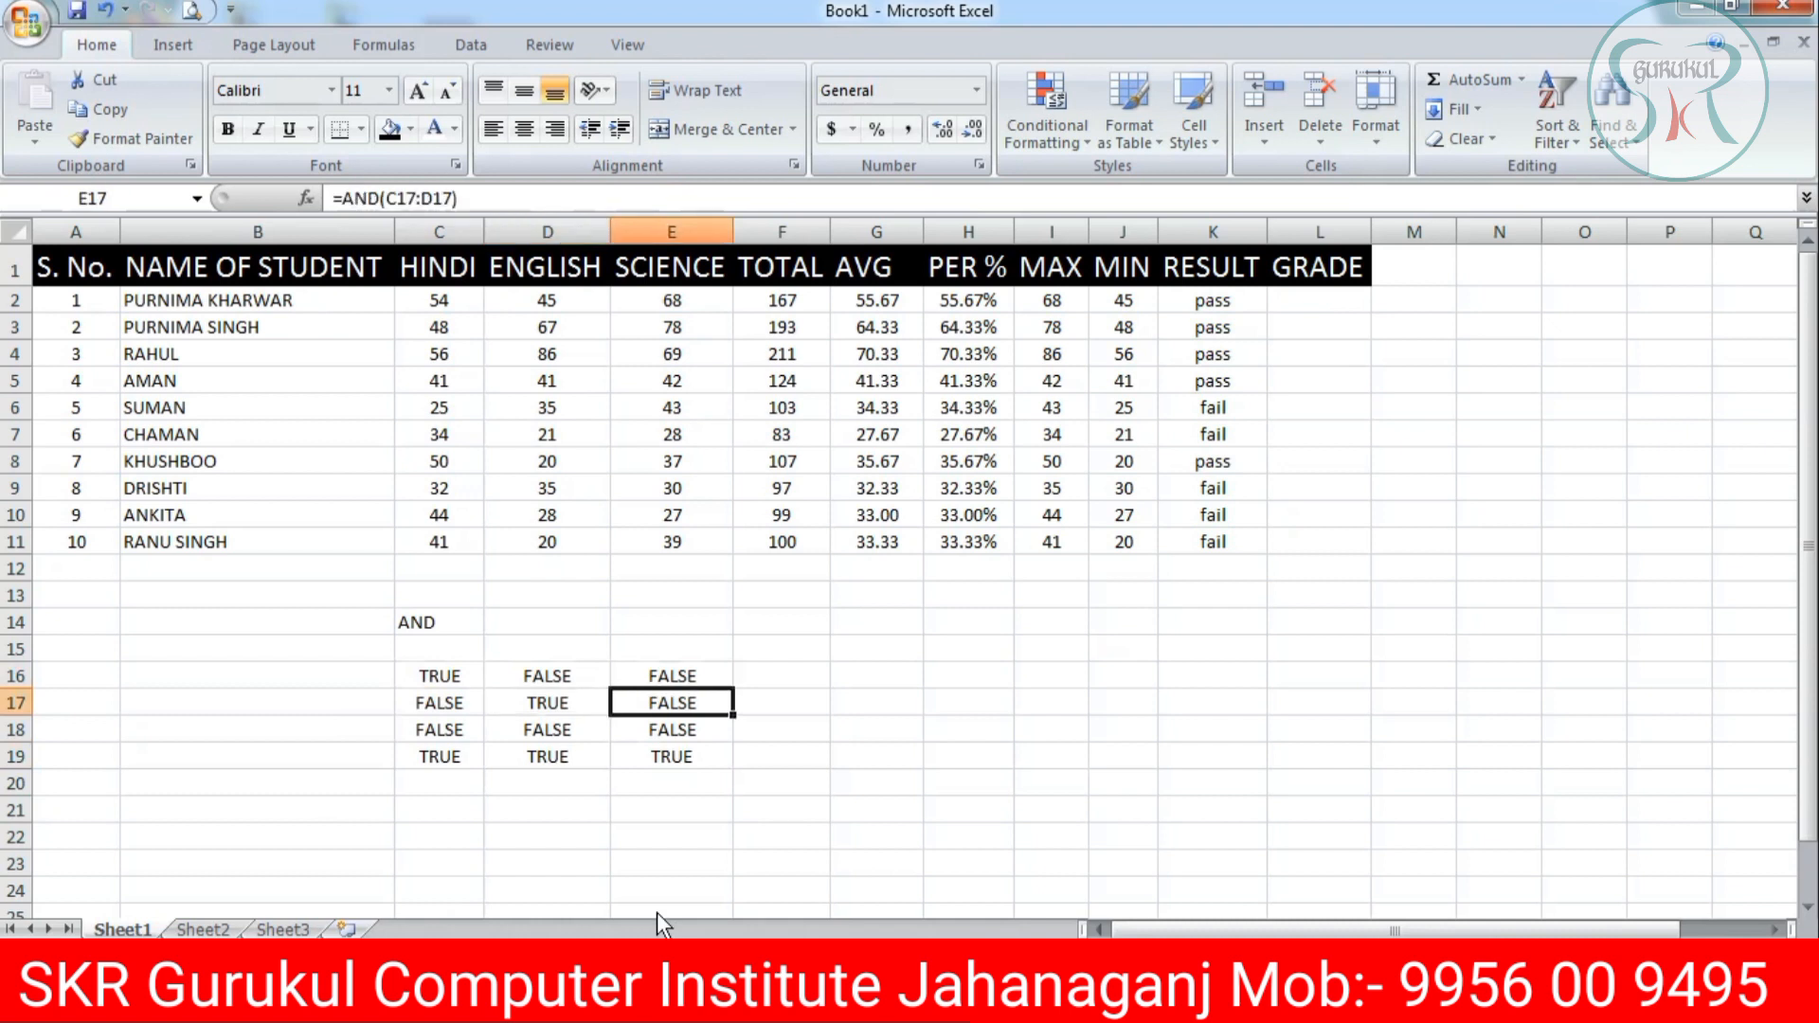
key("Down")
key("Left")
key("Left")
key("Right")
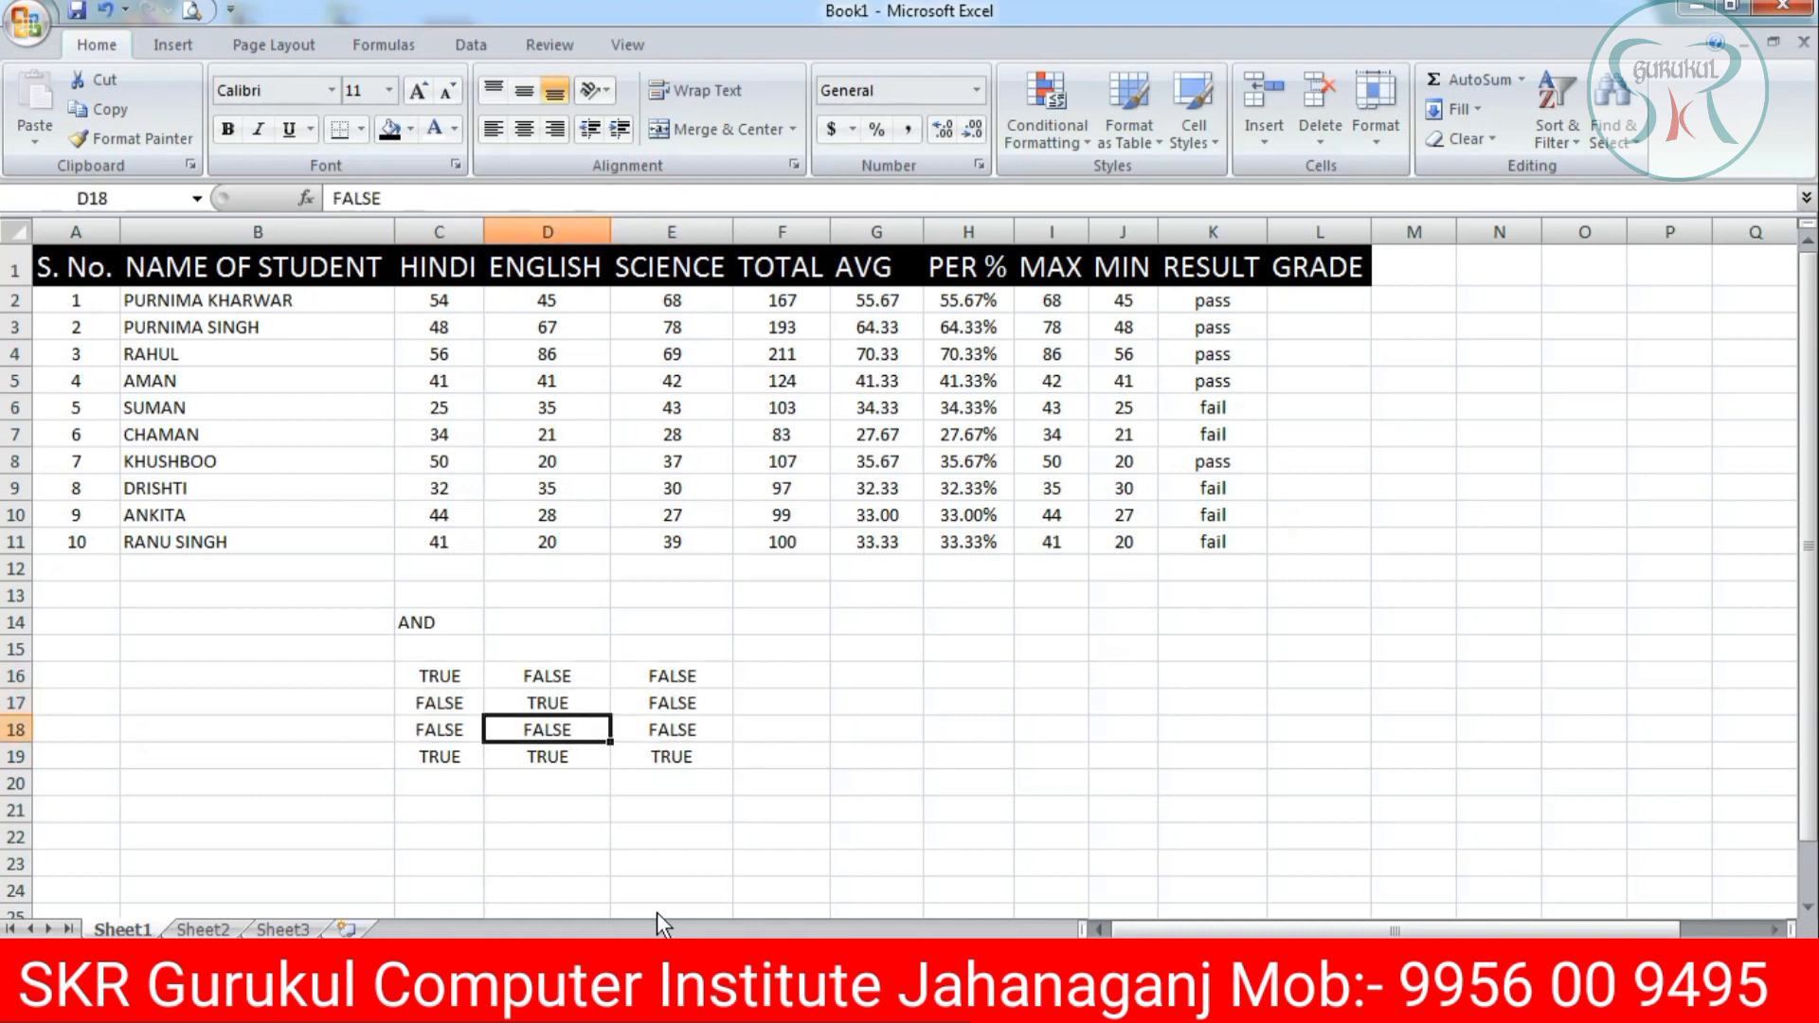
key("Right")
key("Down")
key("Left")
key("Left")
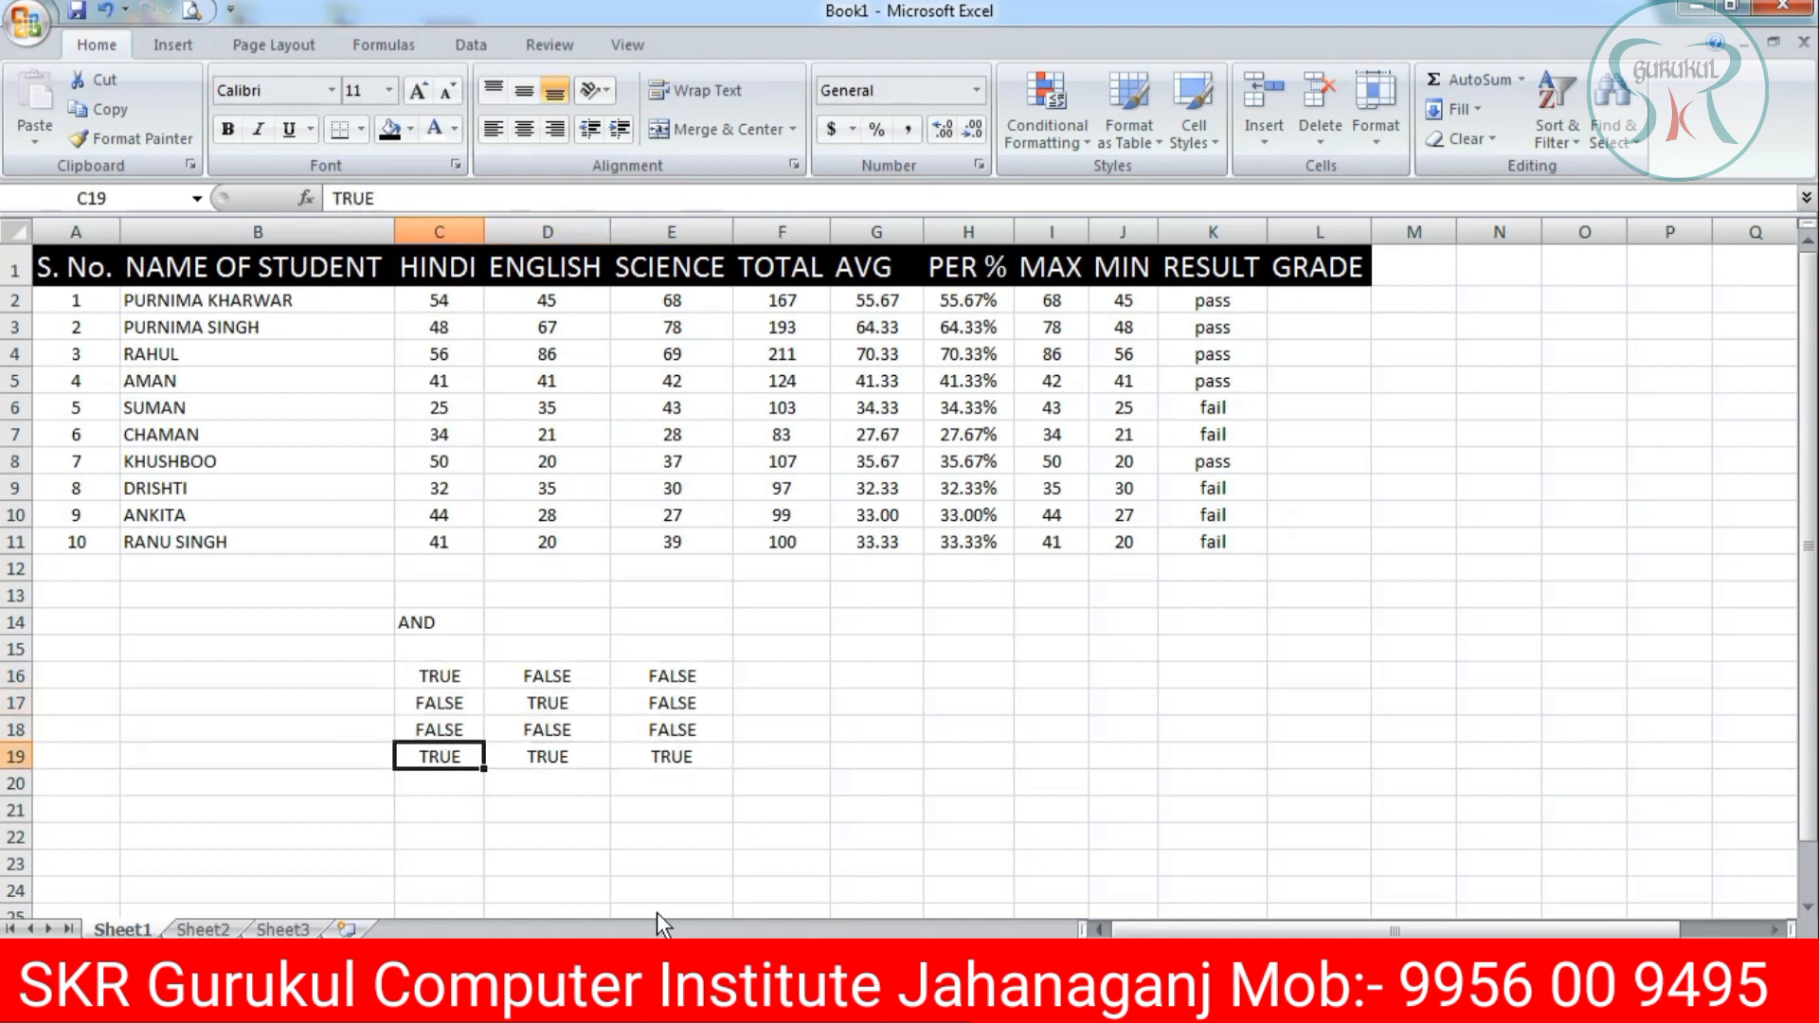
key("Right")
key("Right")
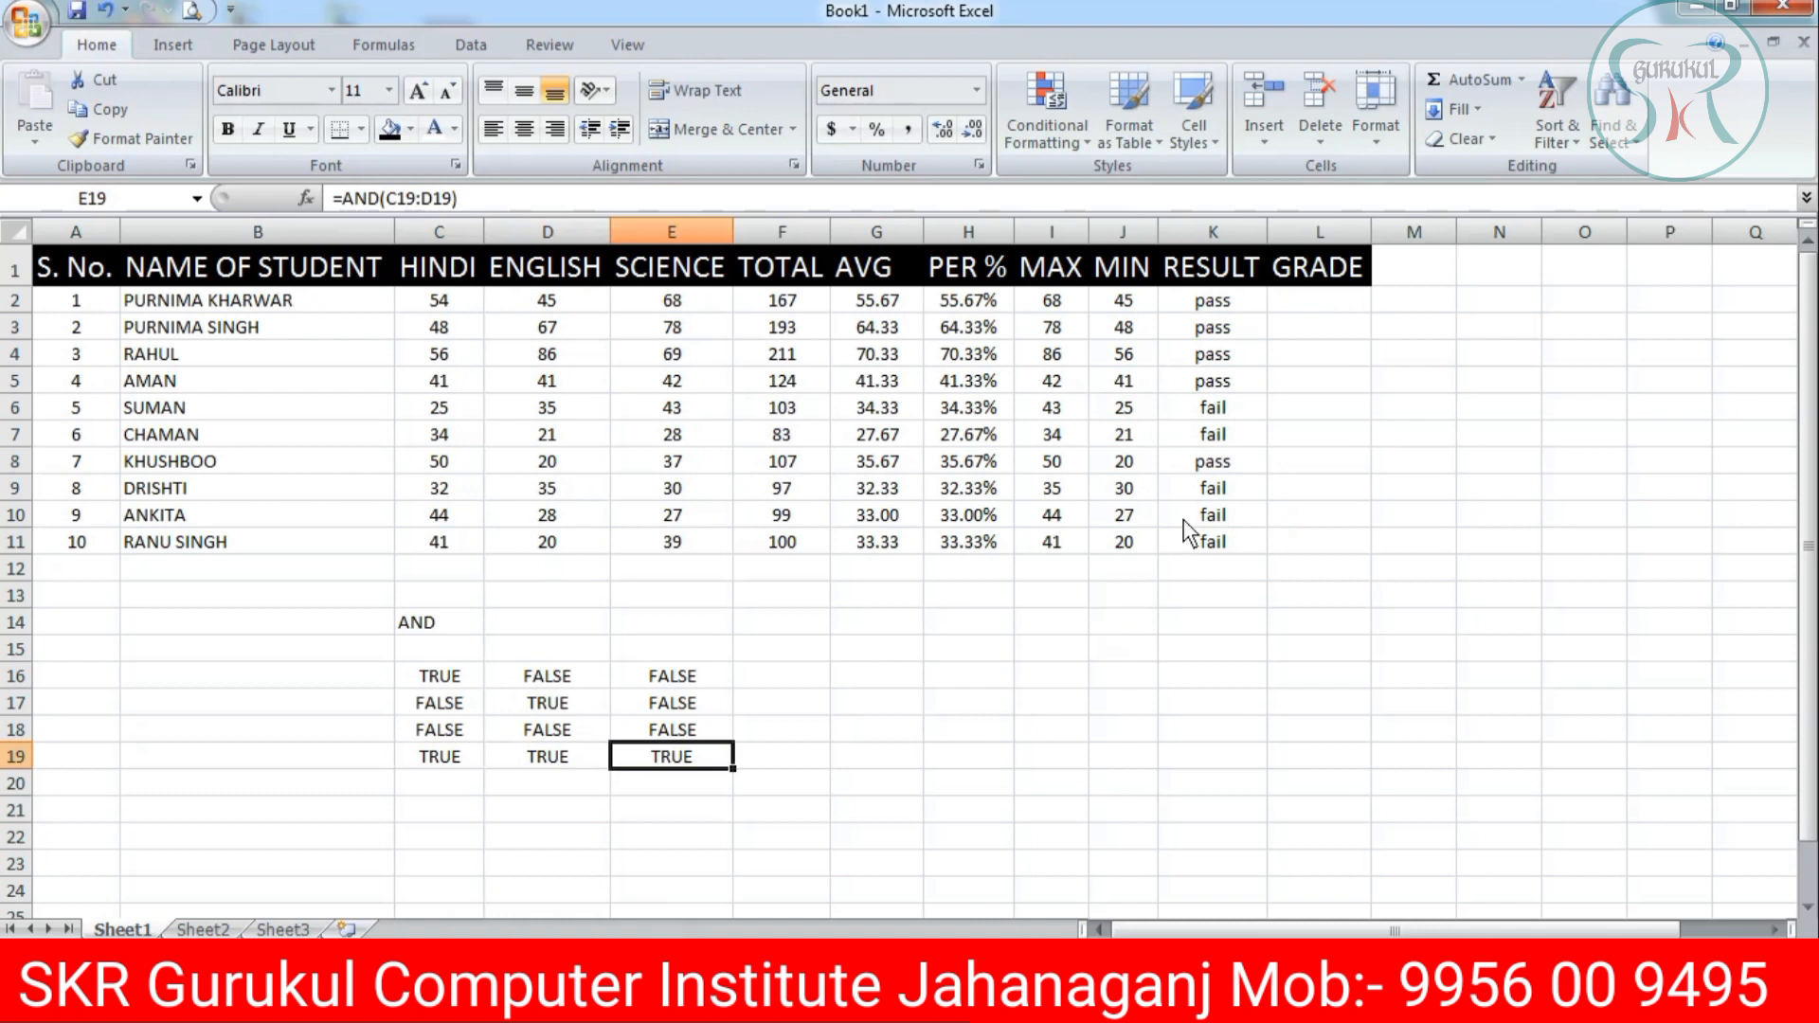
Clear the RESULT formulas in K2:K11 and begin a new formula in K2 with =IF(AND(.
left_click_drag(1231, 304, 1236, 545)
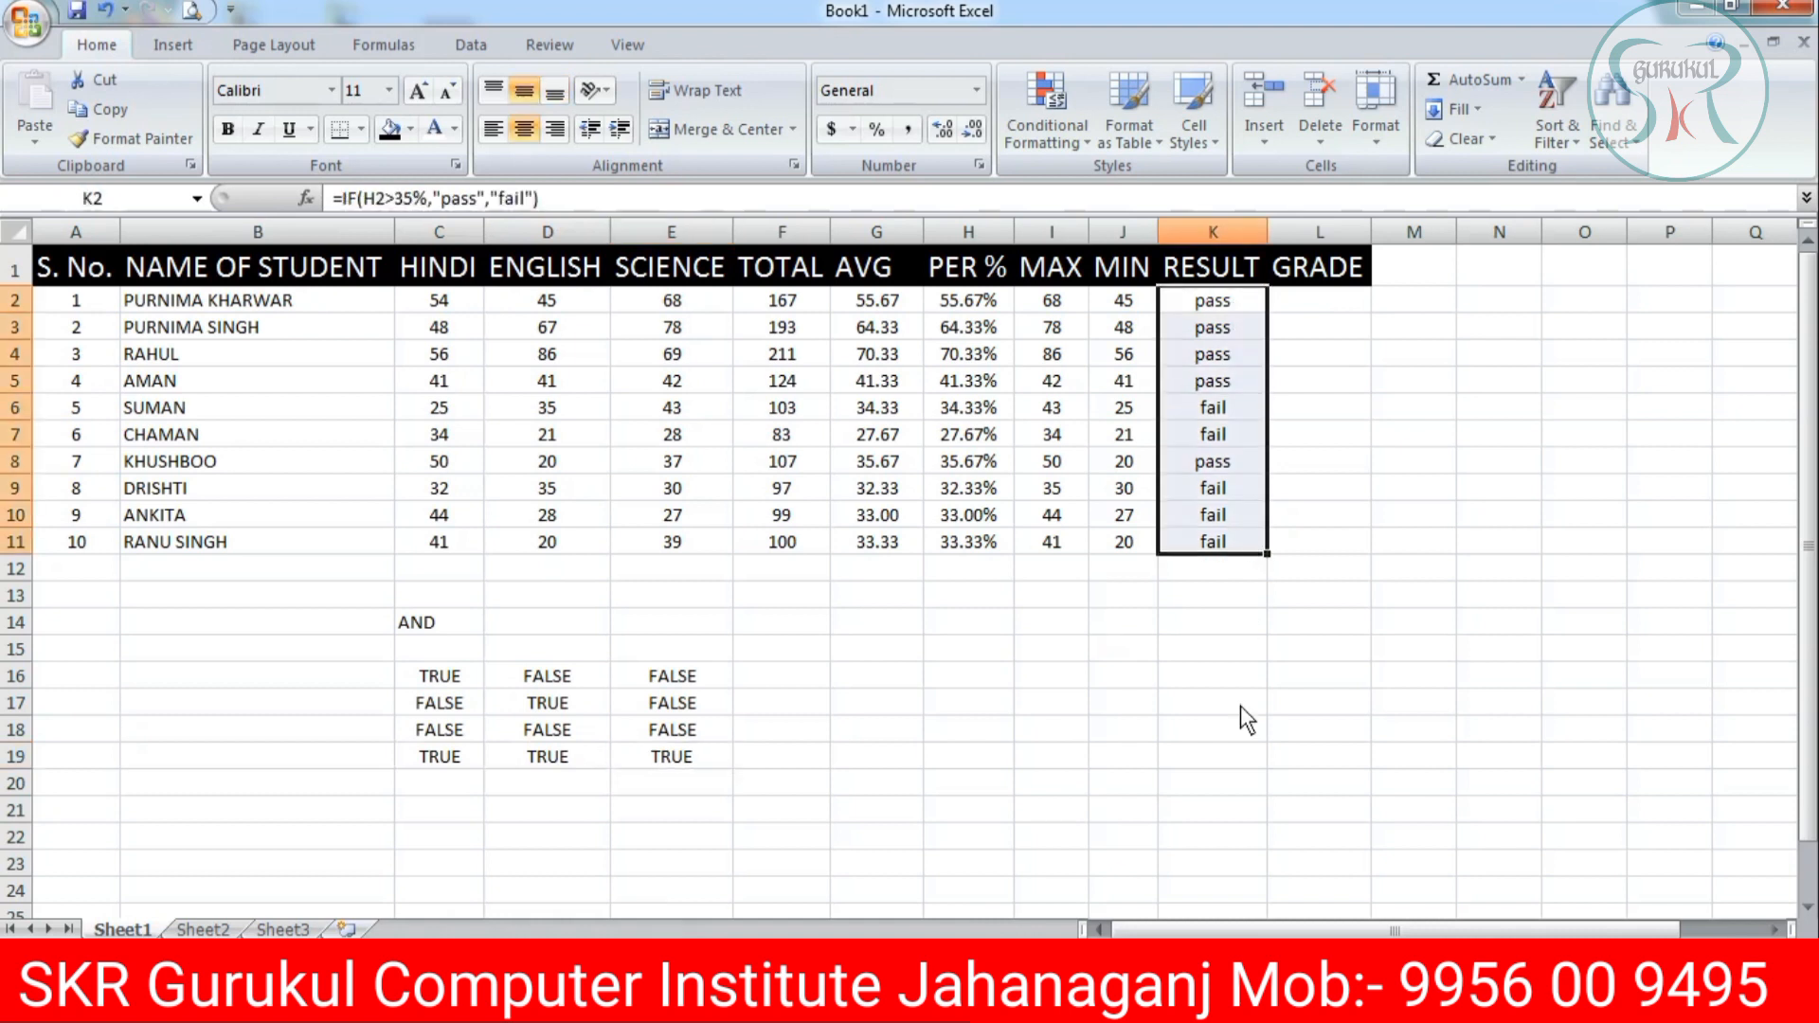
key("Delete")
left_click(1201, 304)
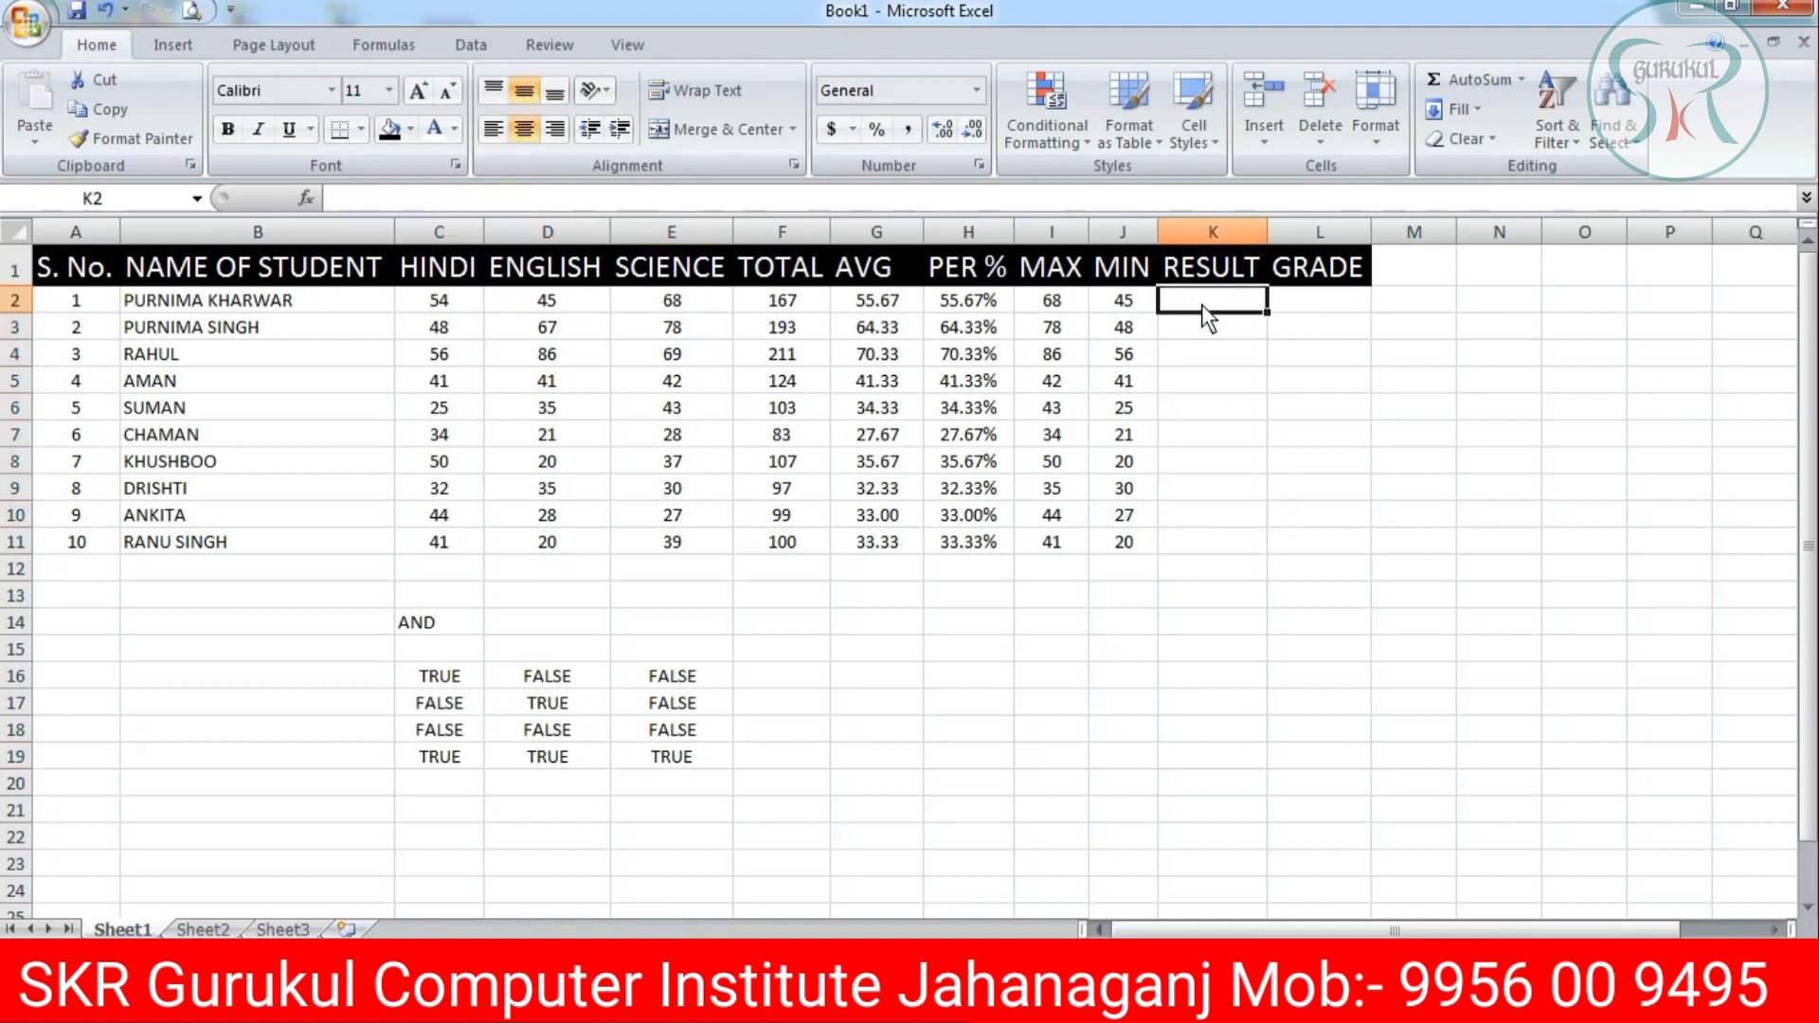
type("=")
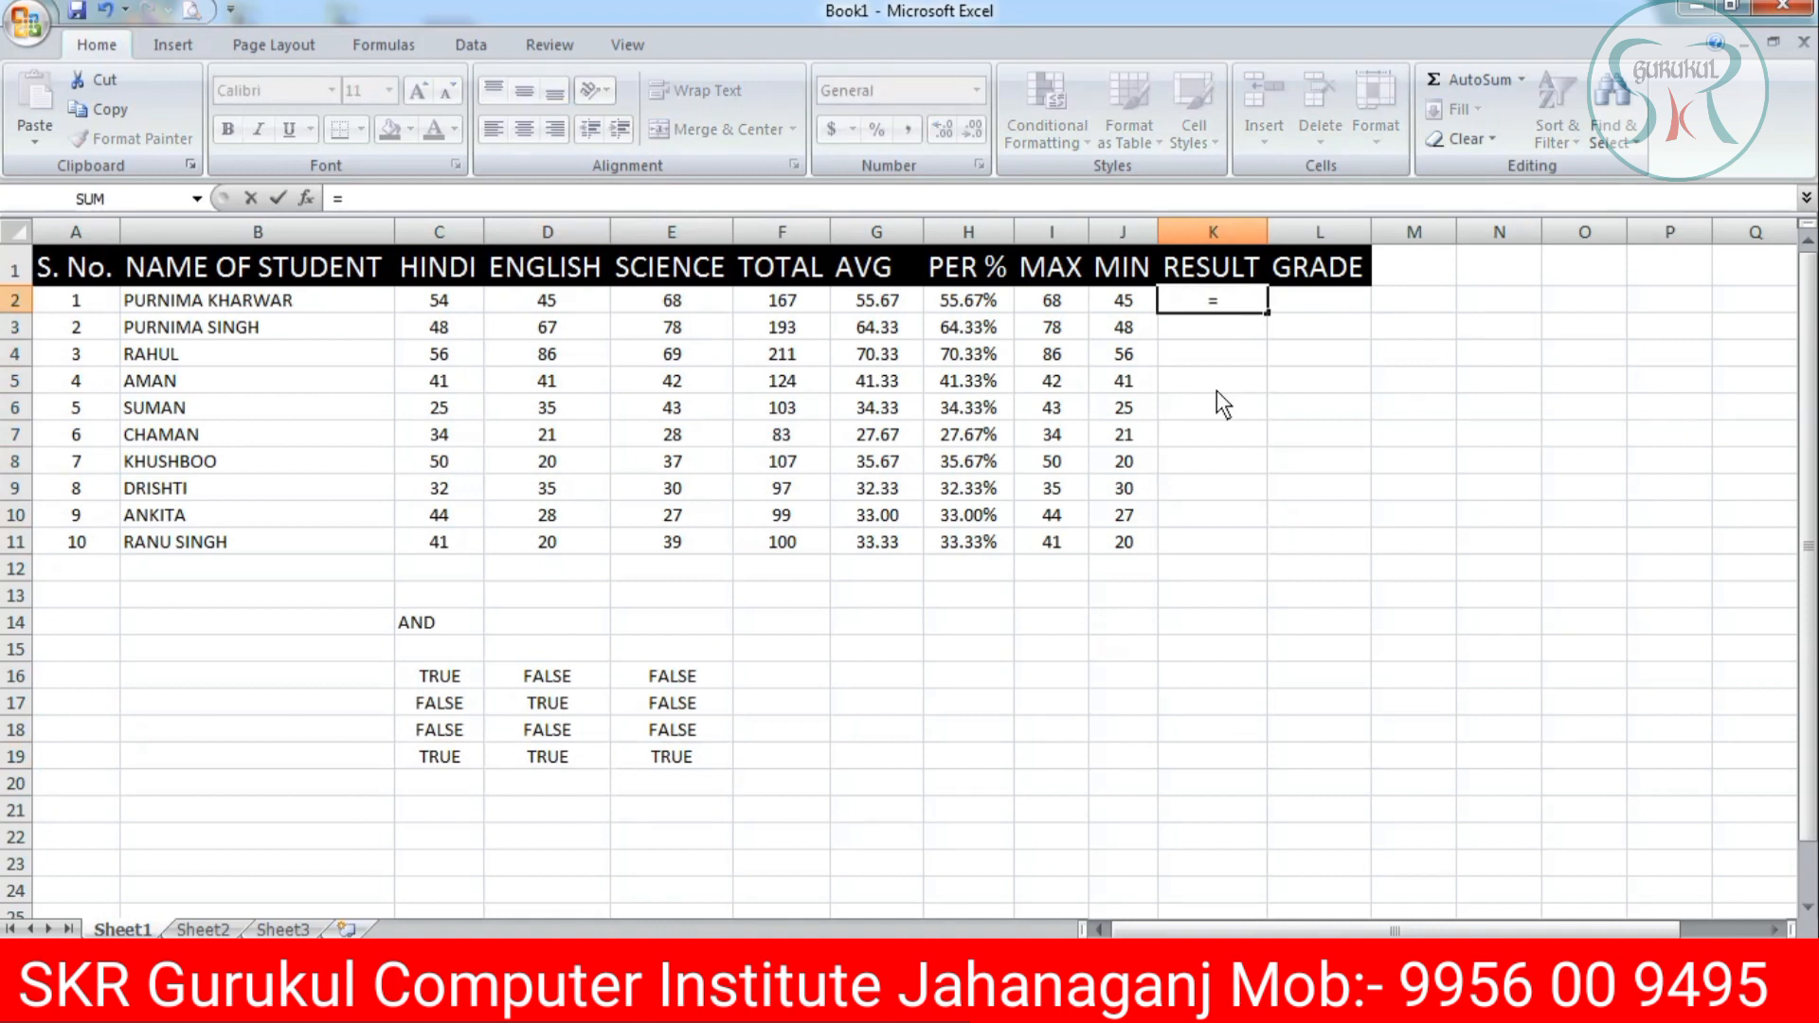
type("IF(")
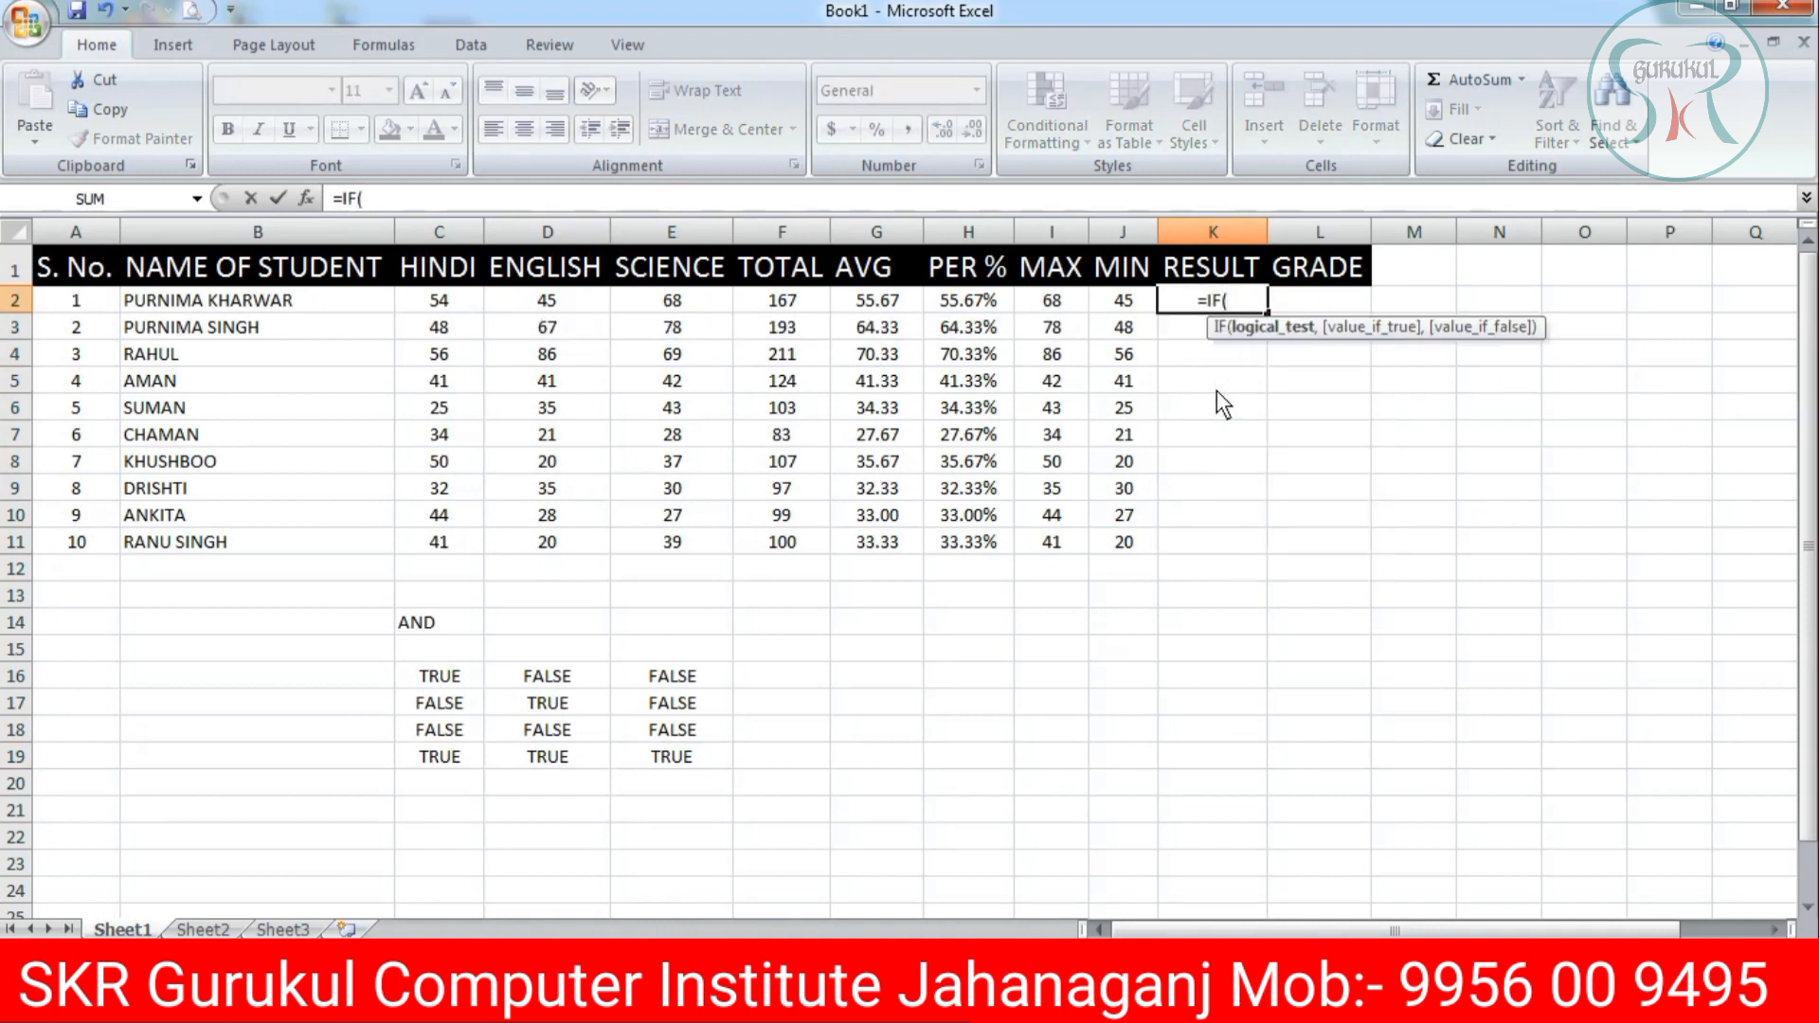
type("AND")
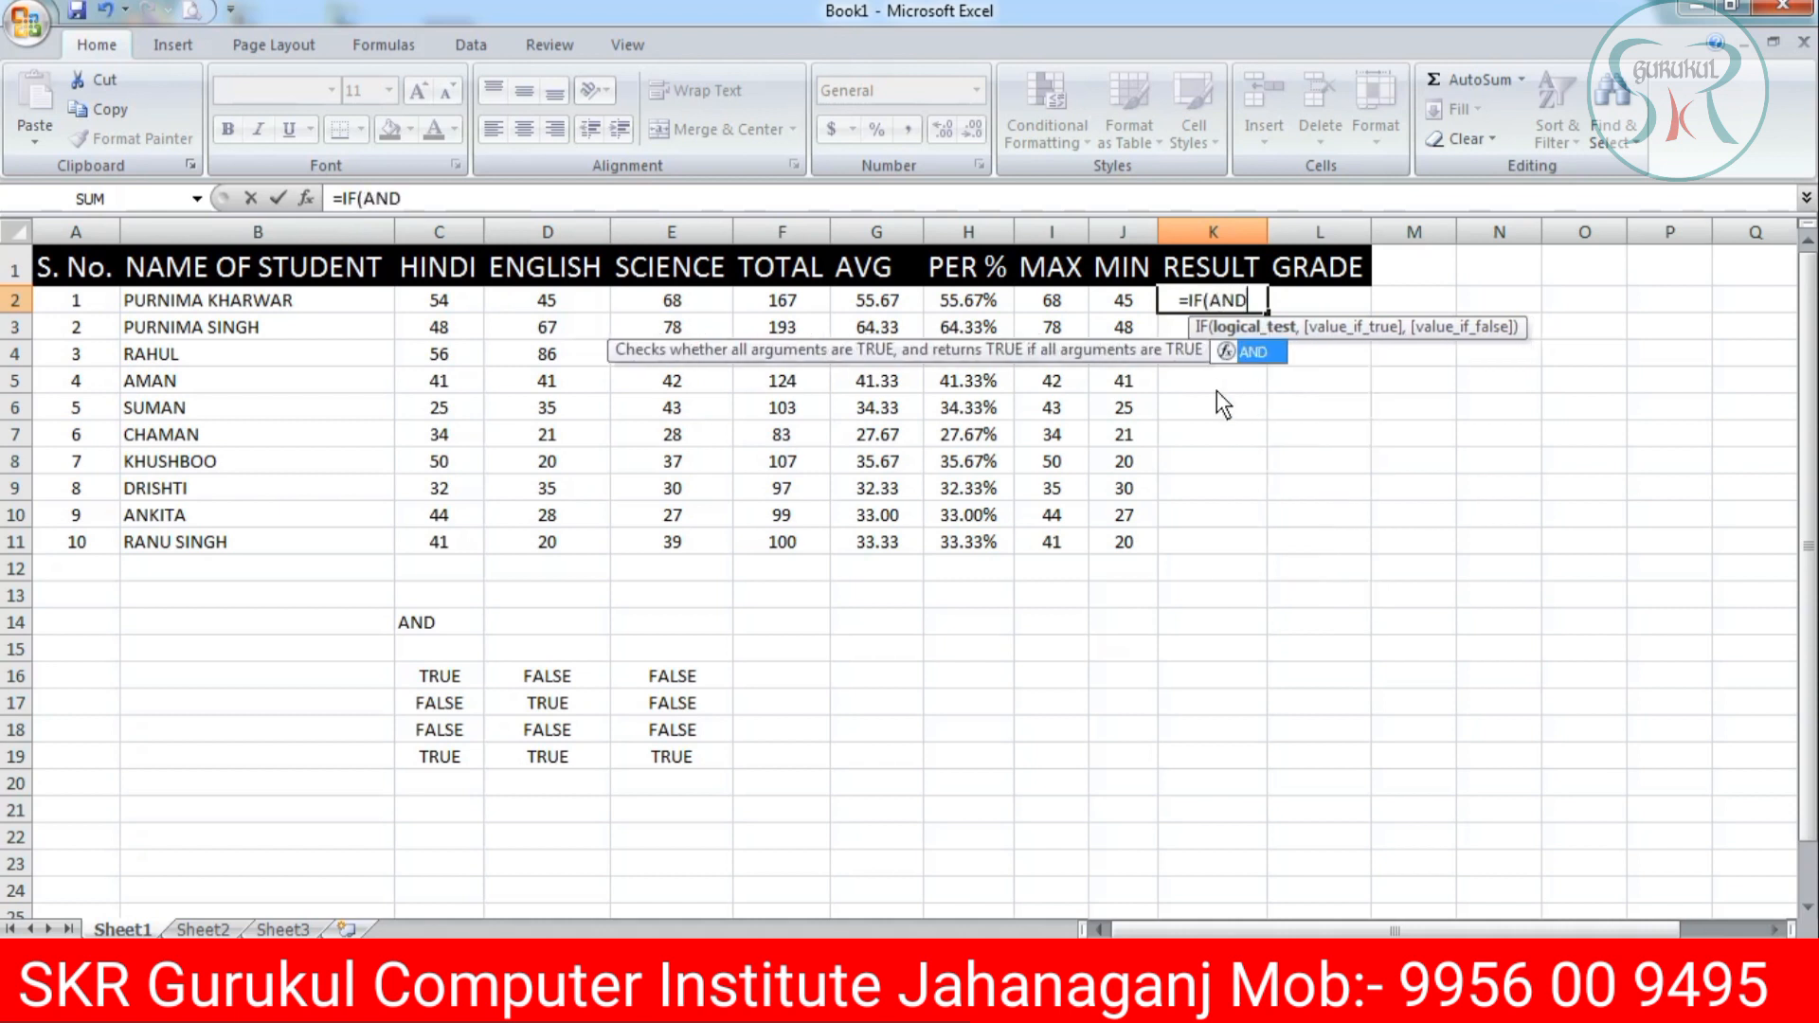
type("(")
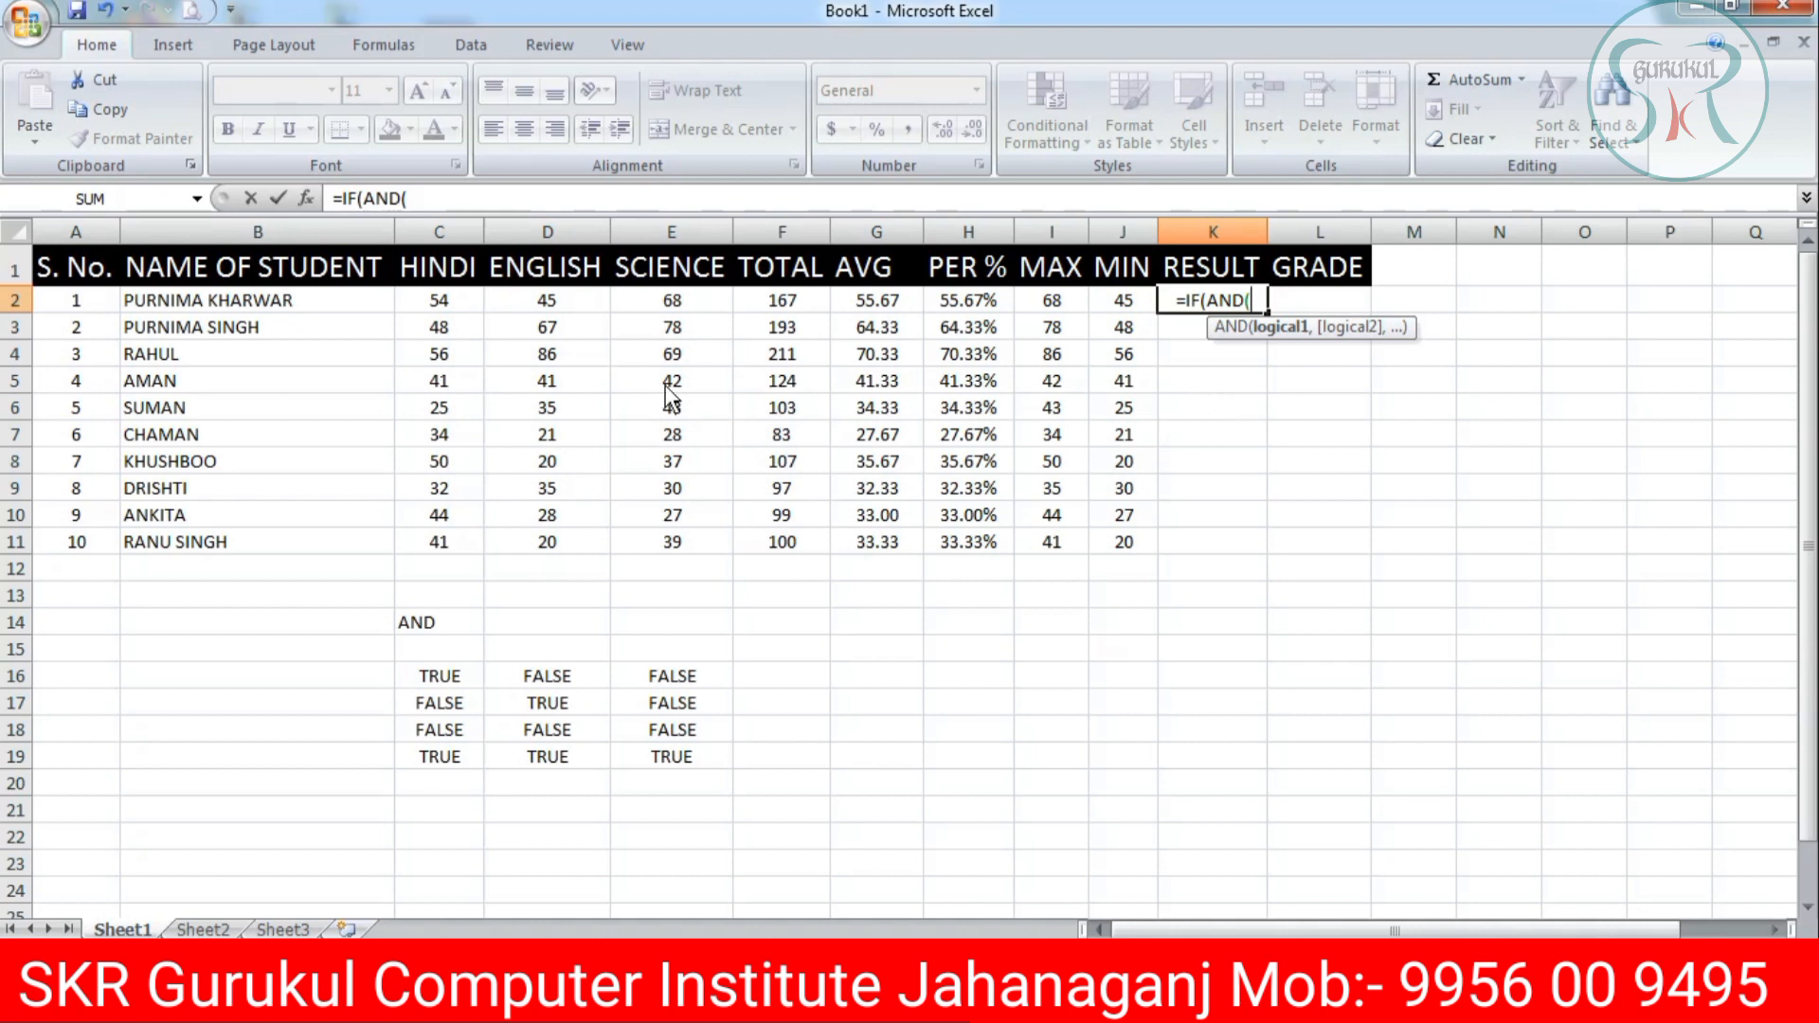
Add C2>=35 as the first AND condition in the K2 formula, for the Hindi marks.
left_click(445, 303)
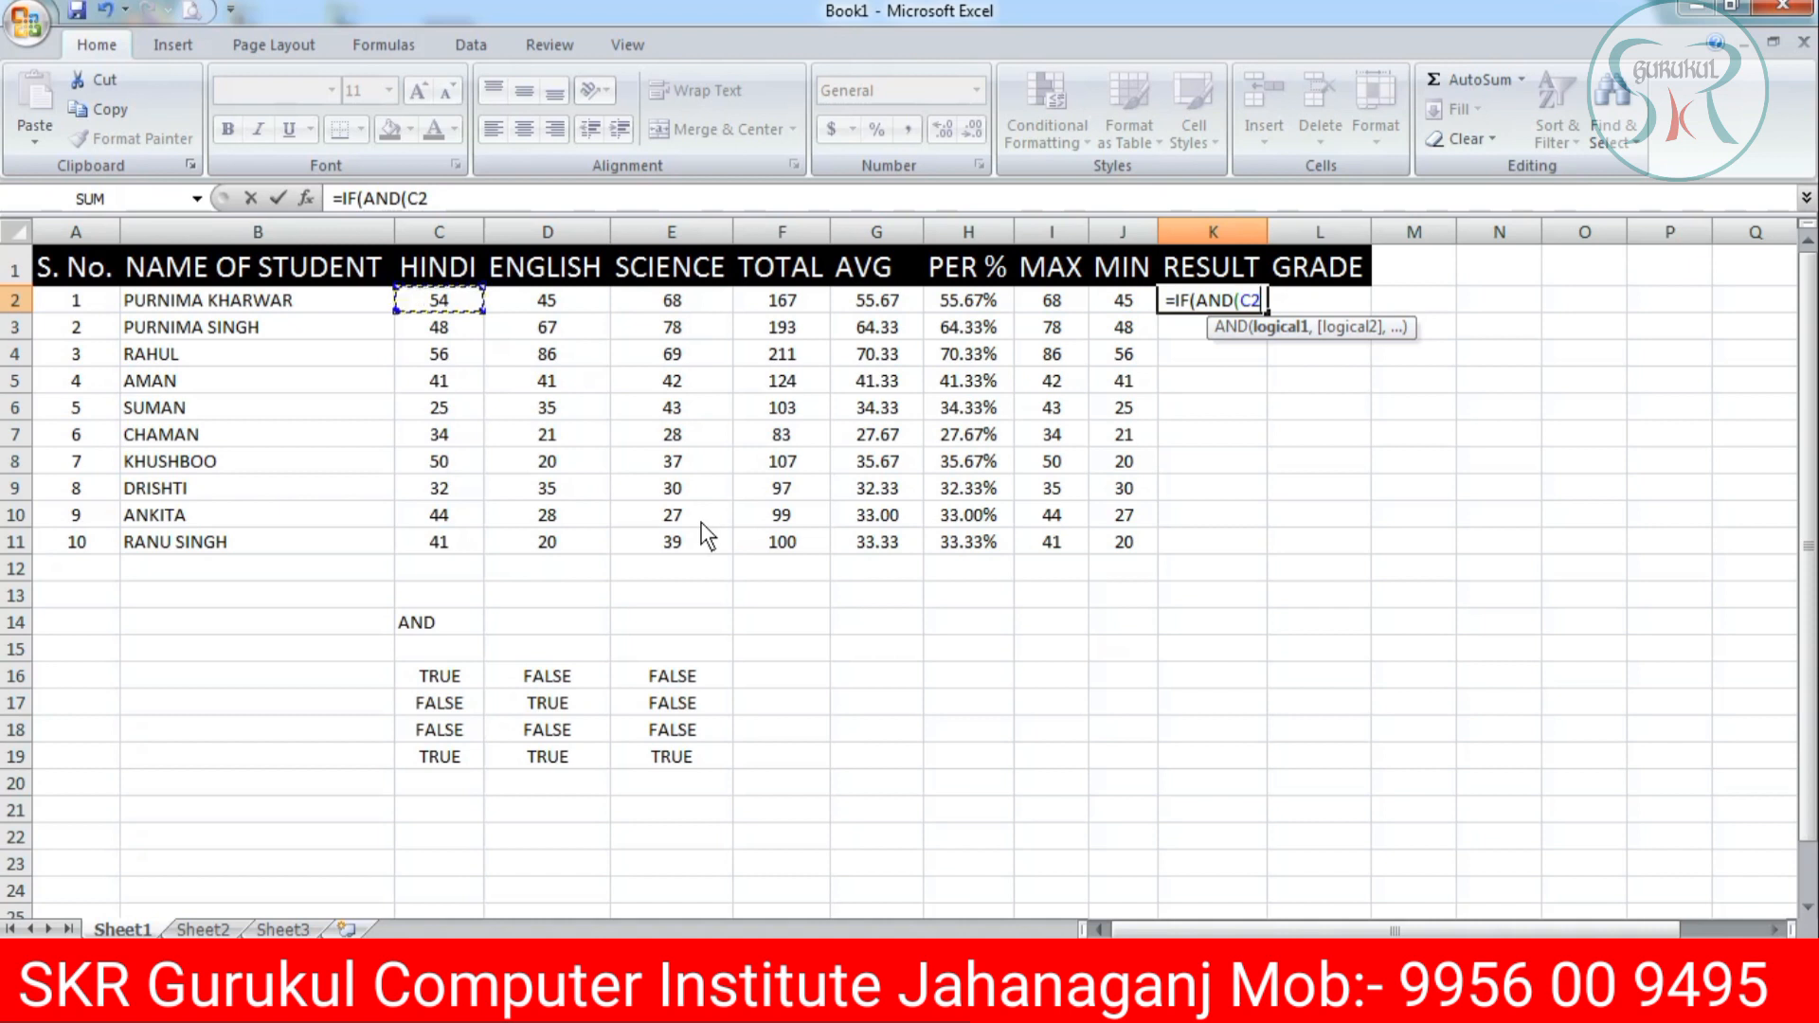
type(">35")
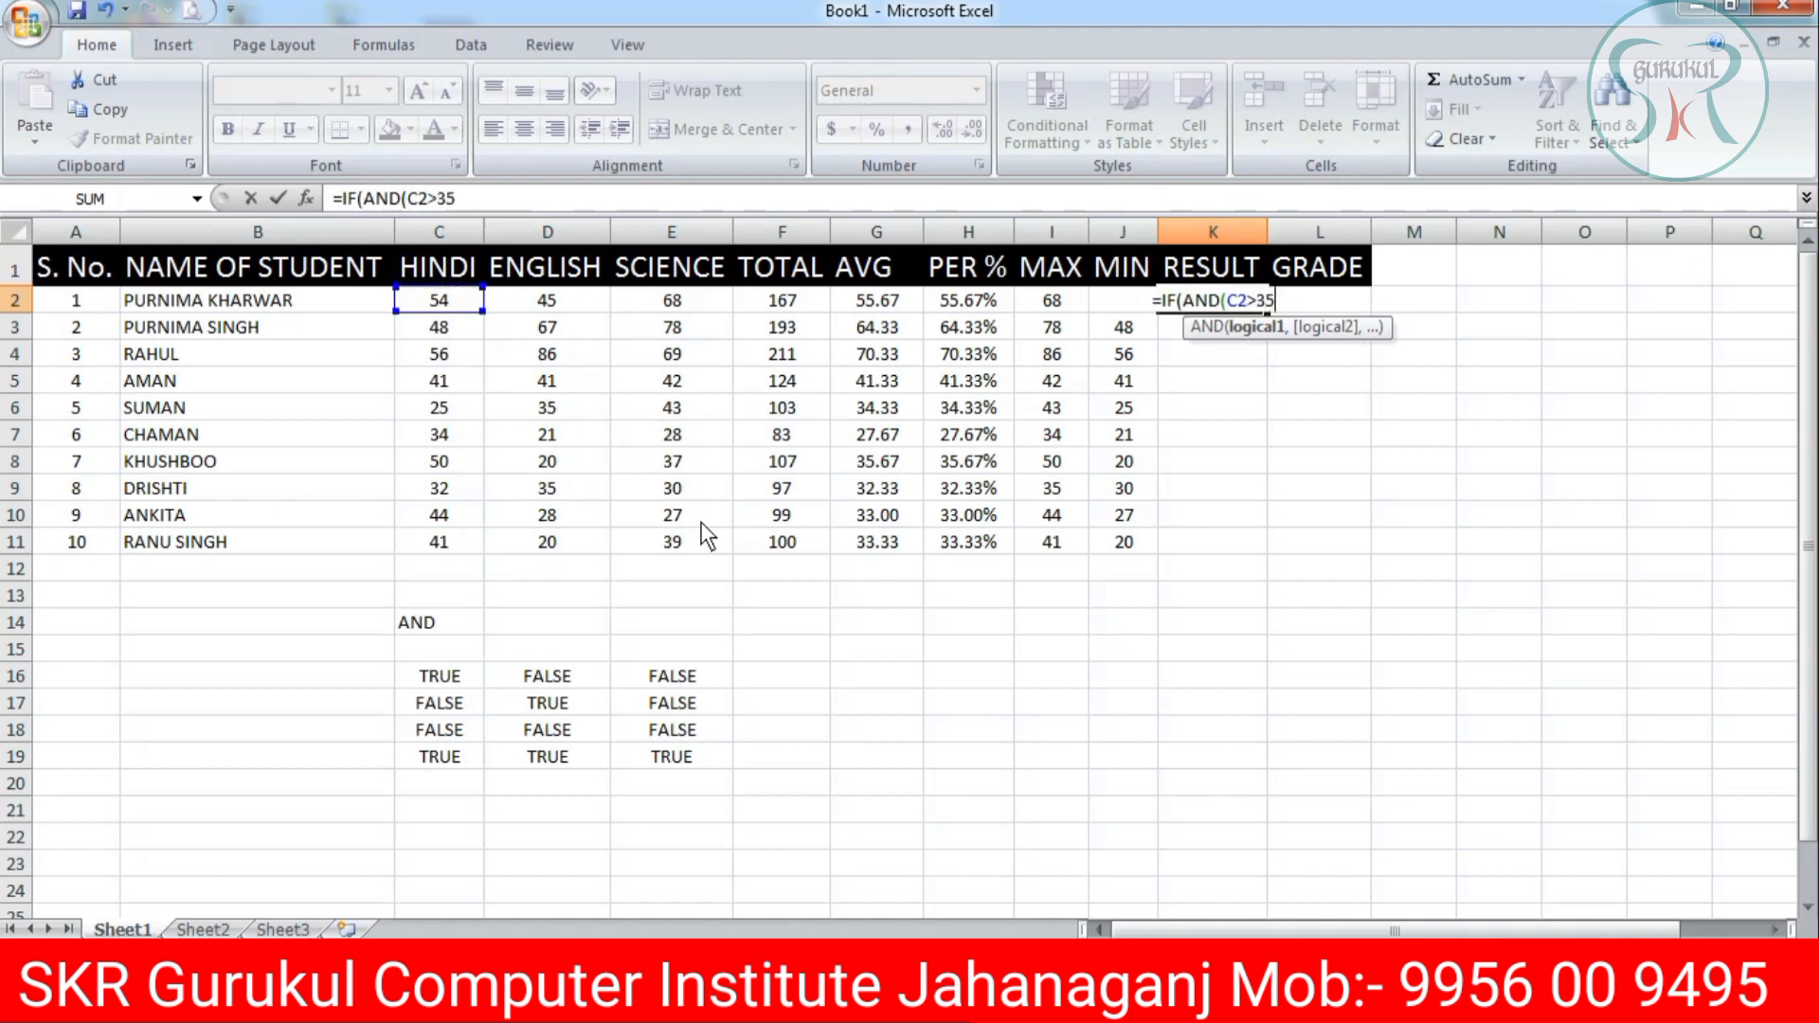
key("BackSpace")
key("BackSpace")
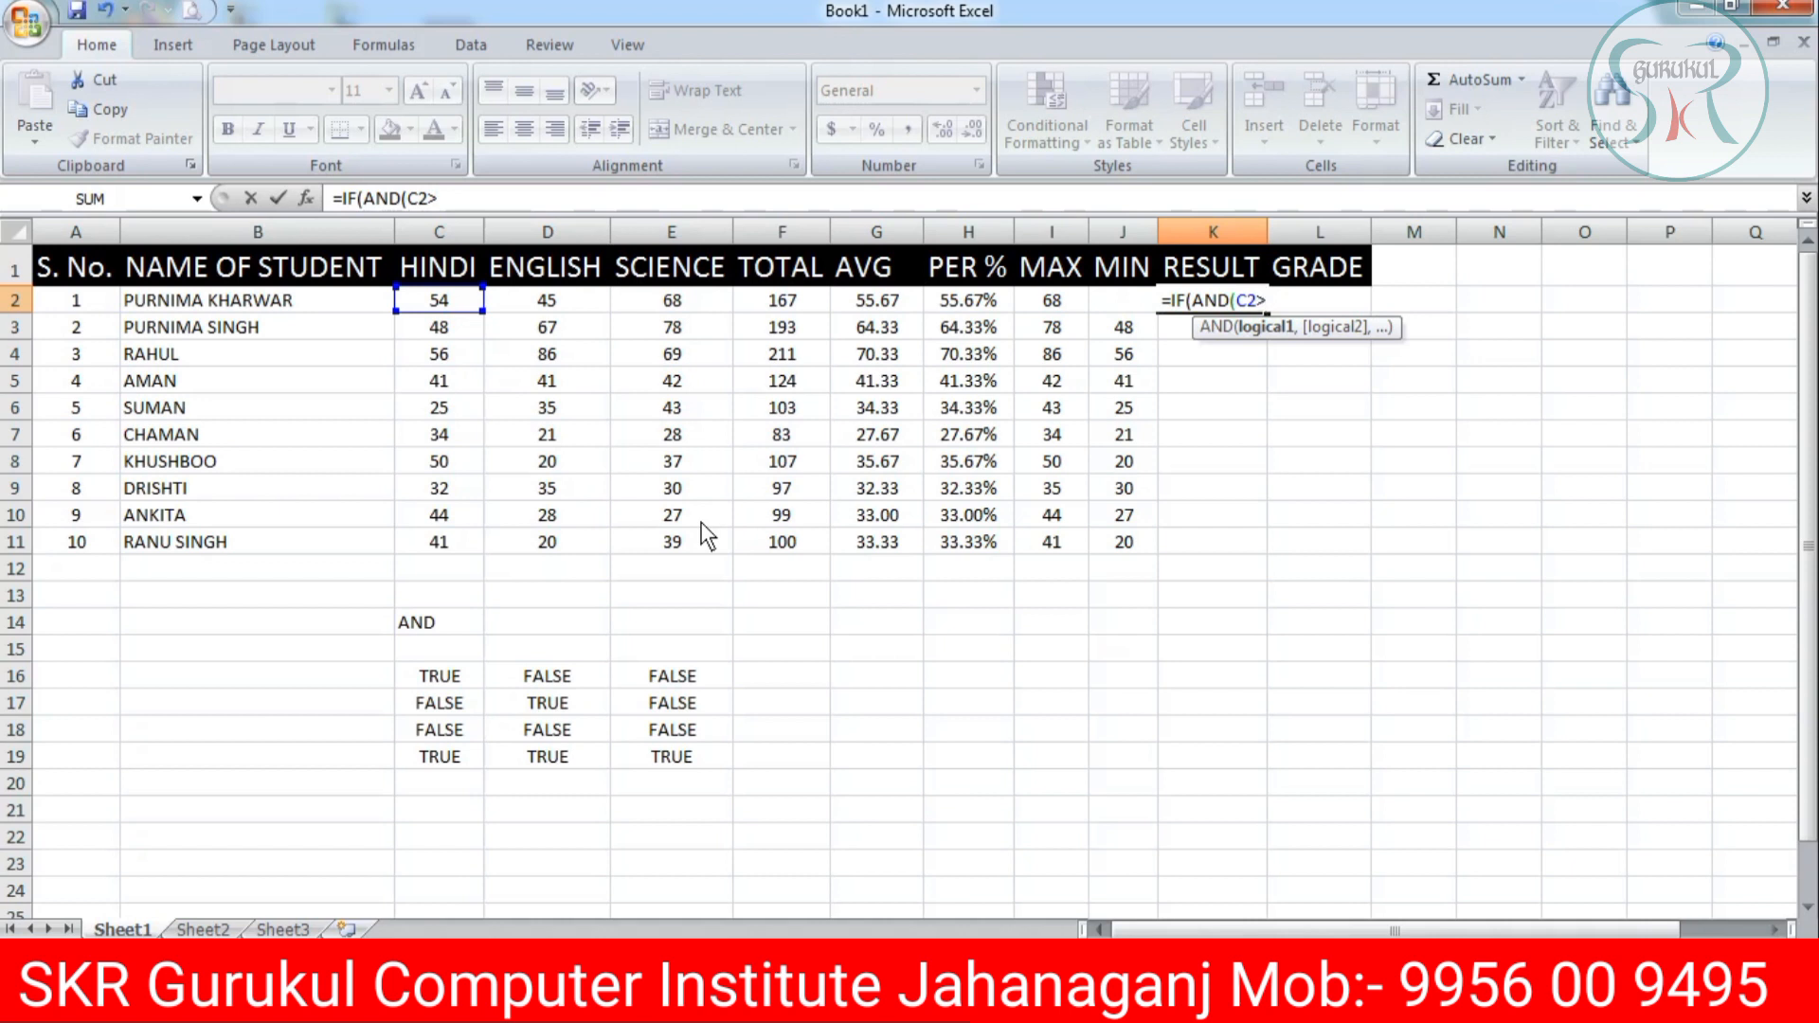
type("=")
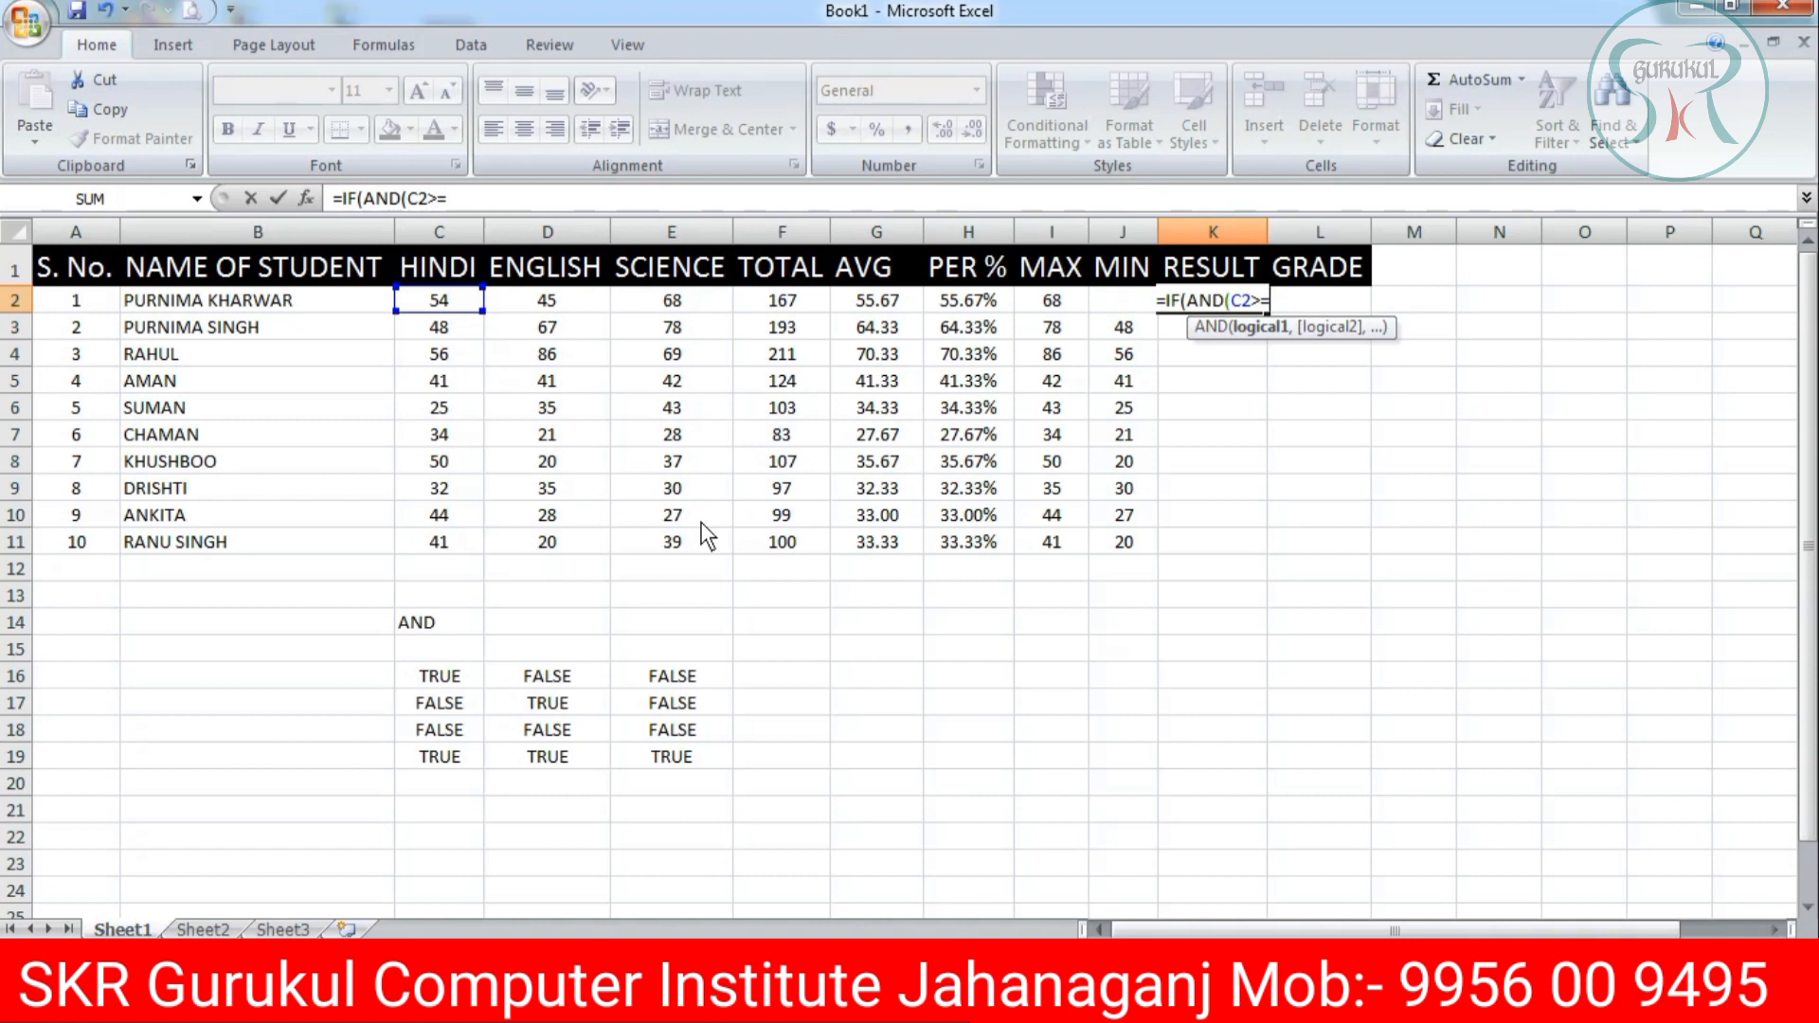
type("33")
key("BackSpace")
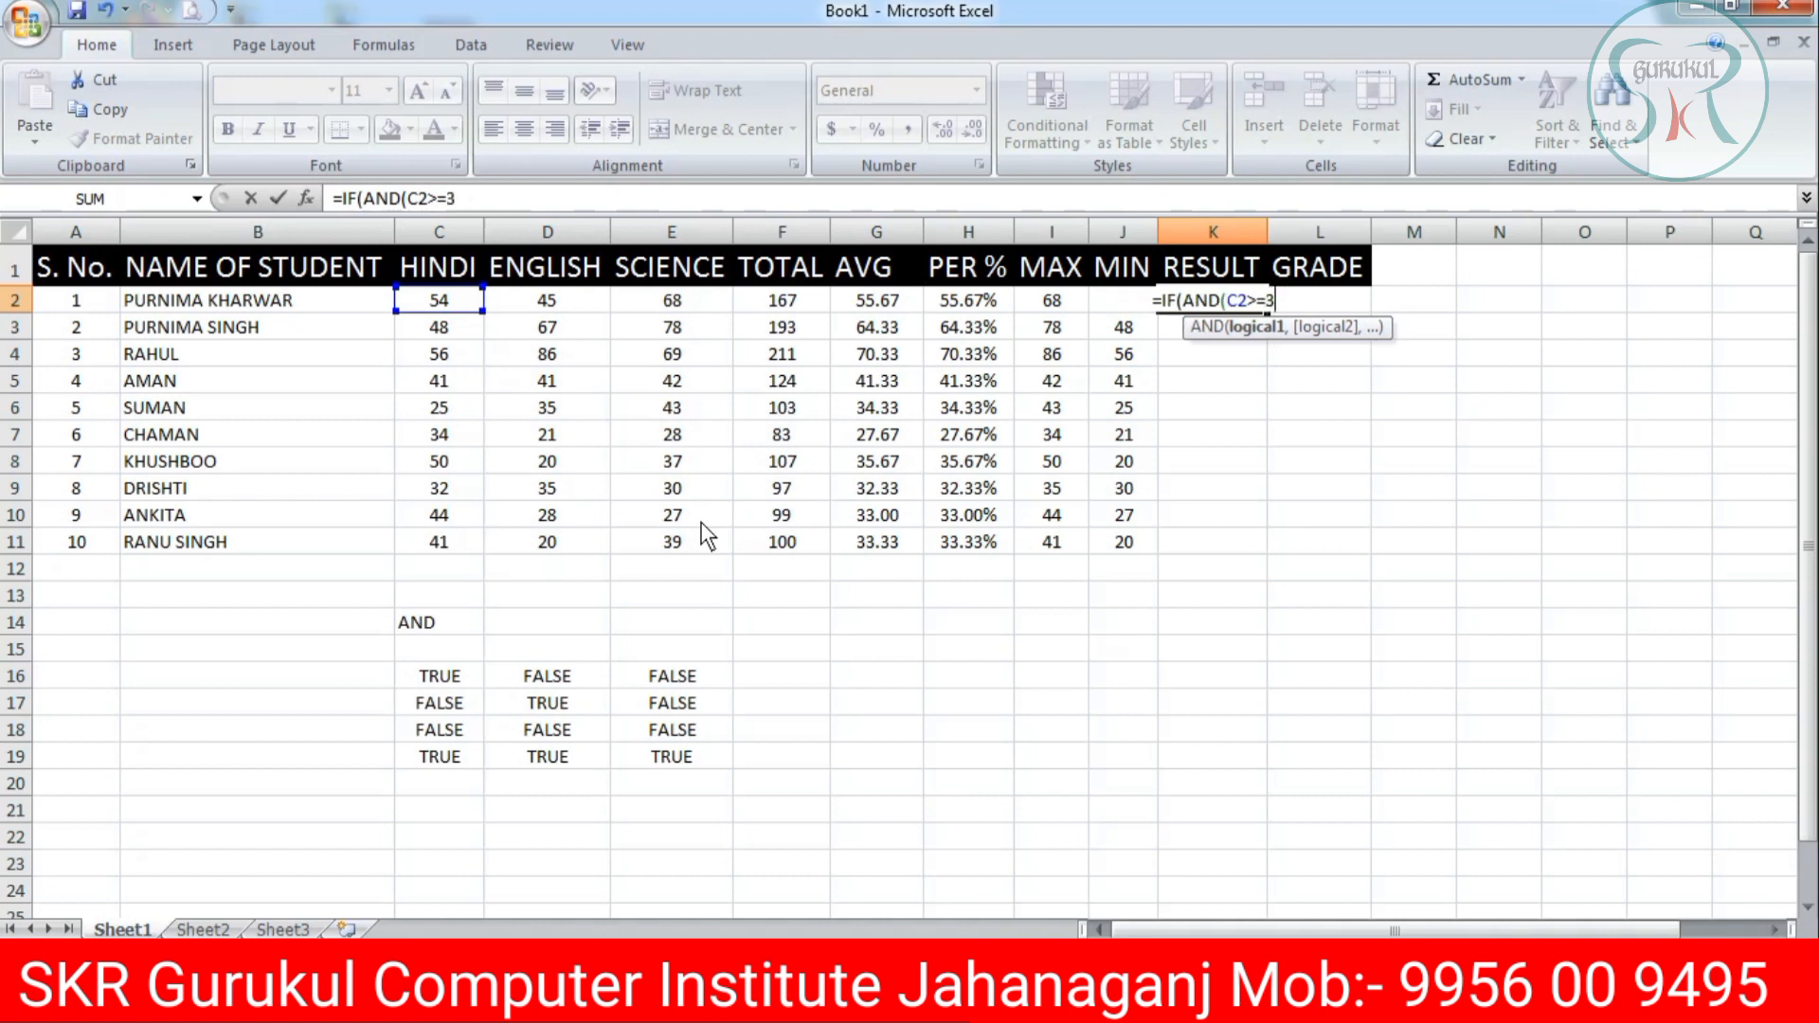
type("5")
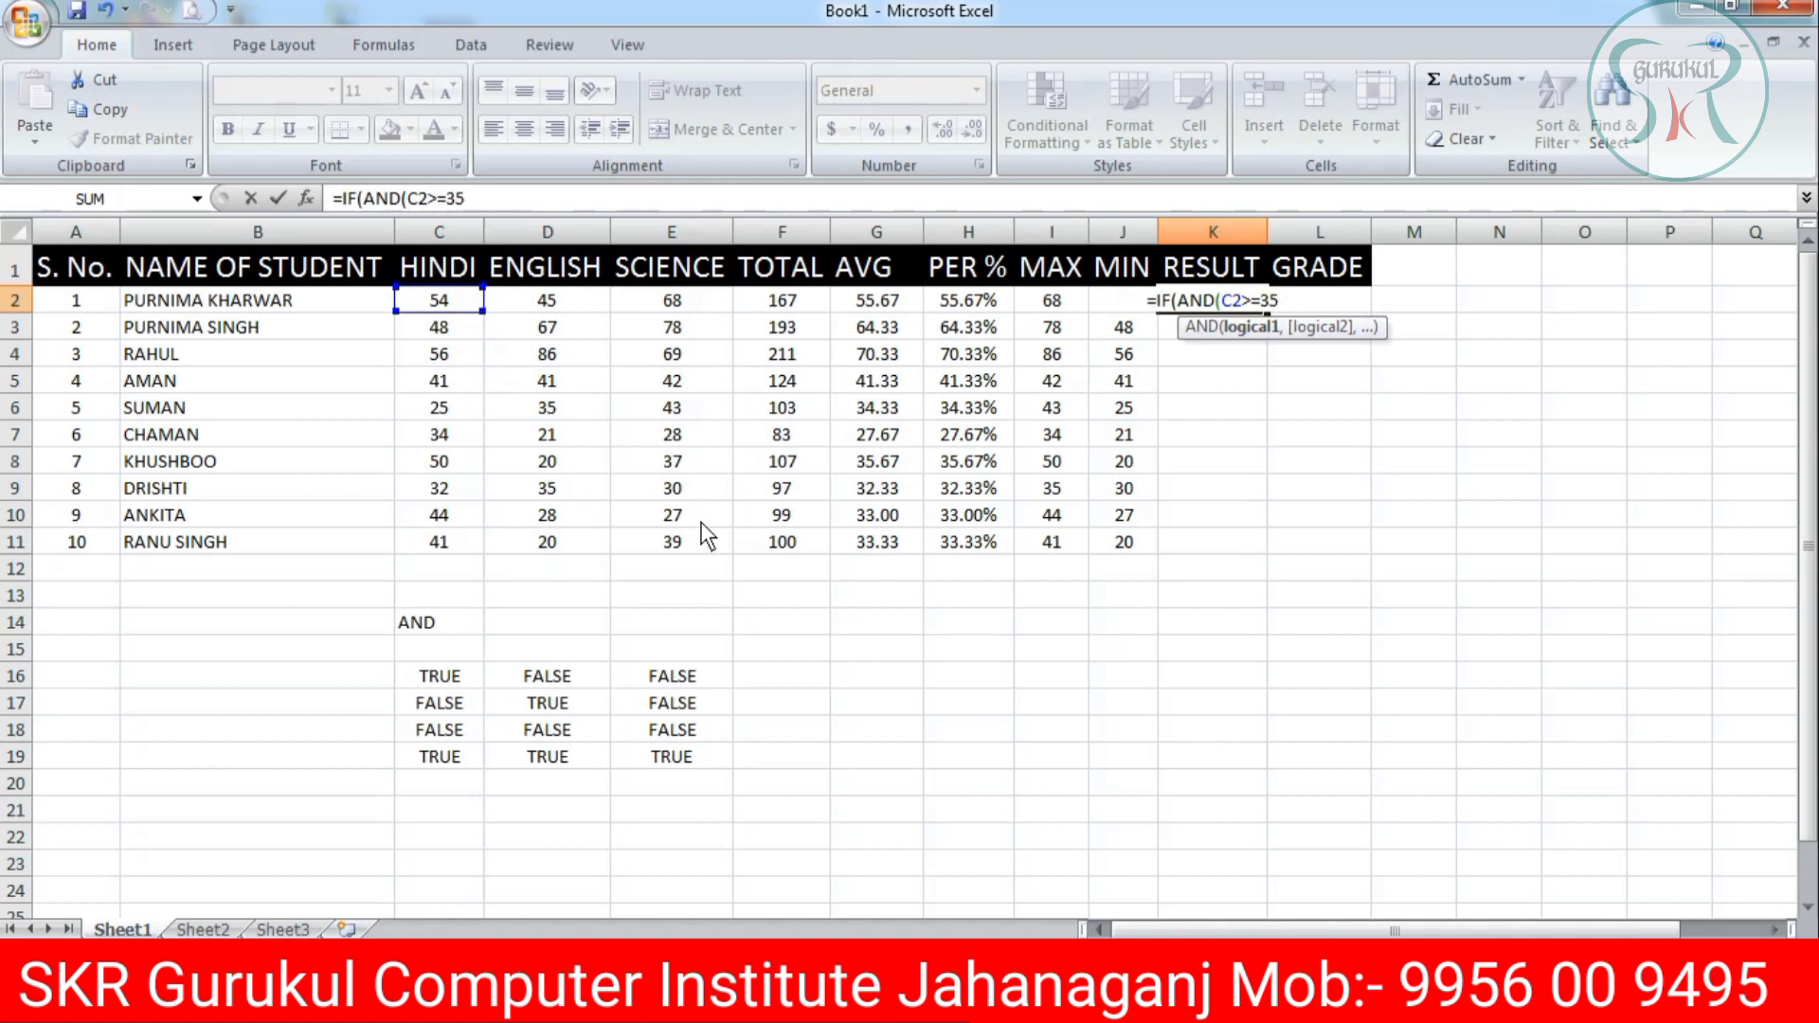
Add the English and Science conditions D2>=35 and E2>=35 to the K2 formula and close the AND function.
type(",")
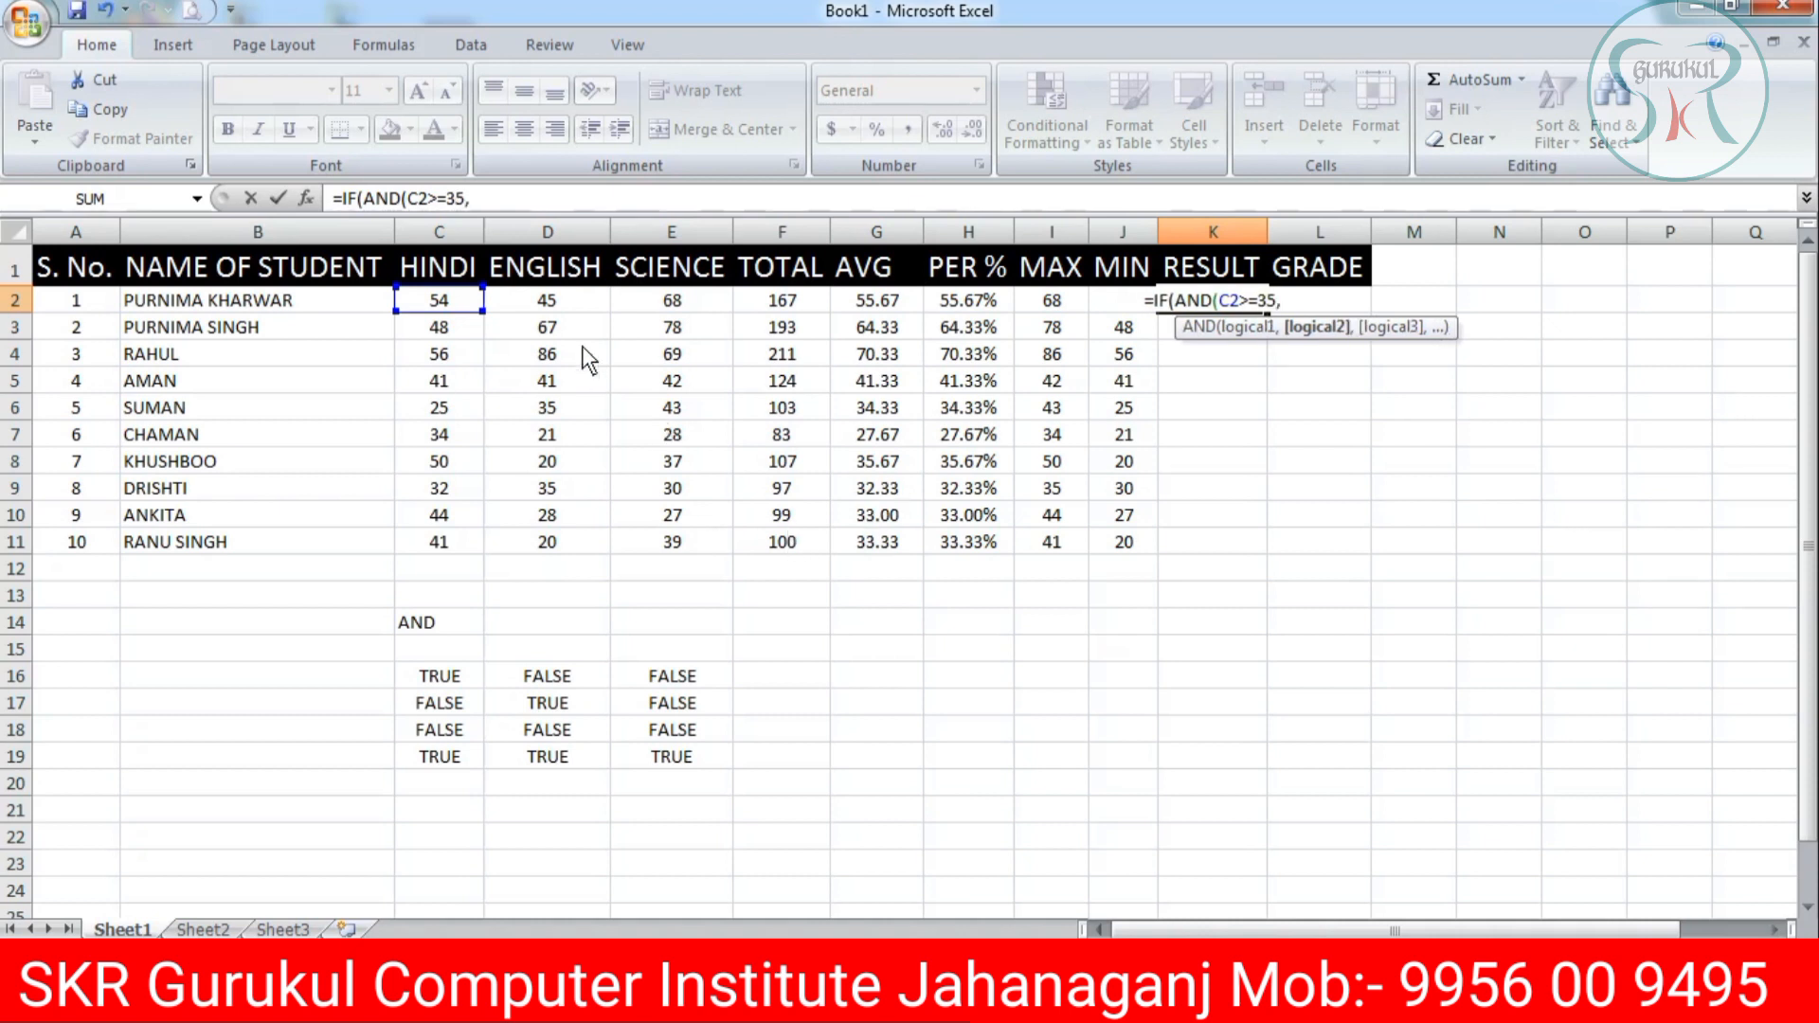
left_click(567, 304)
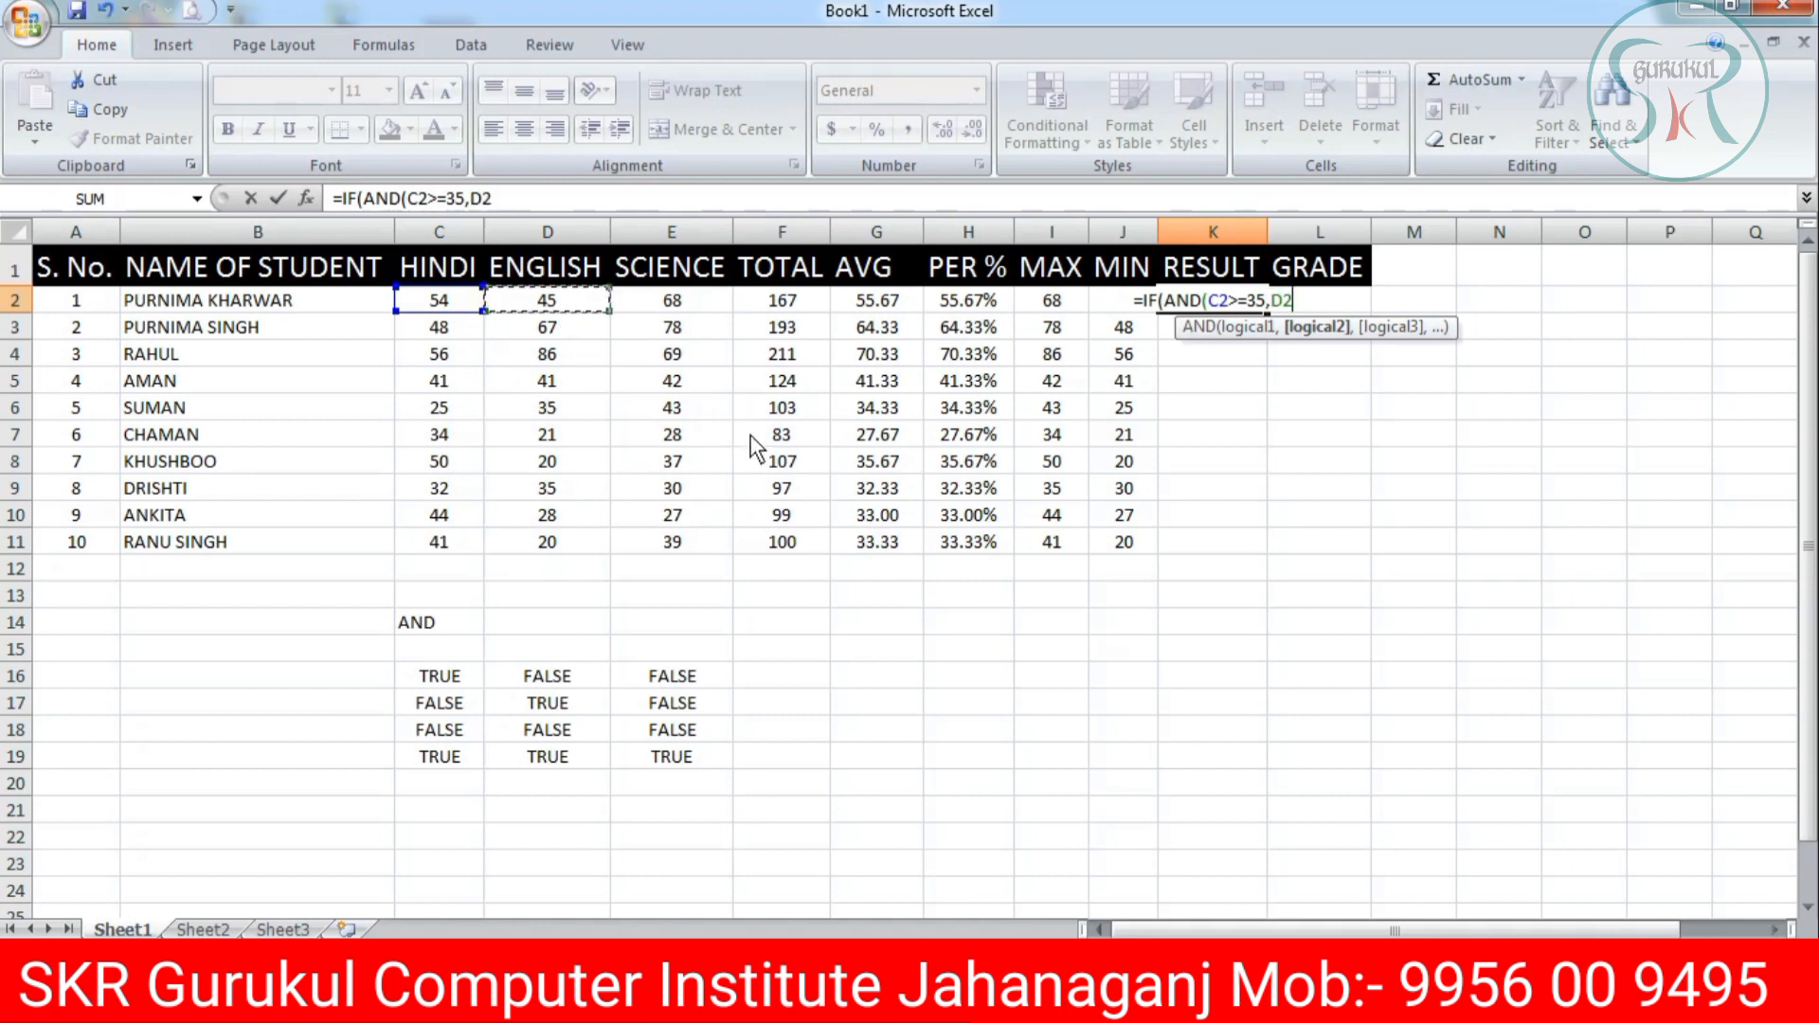
type(">=35")
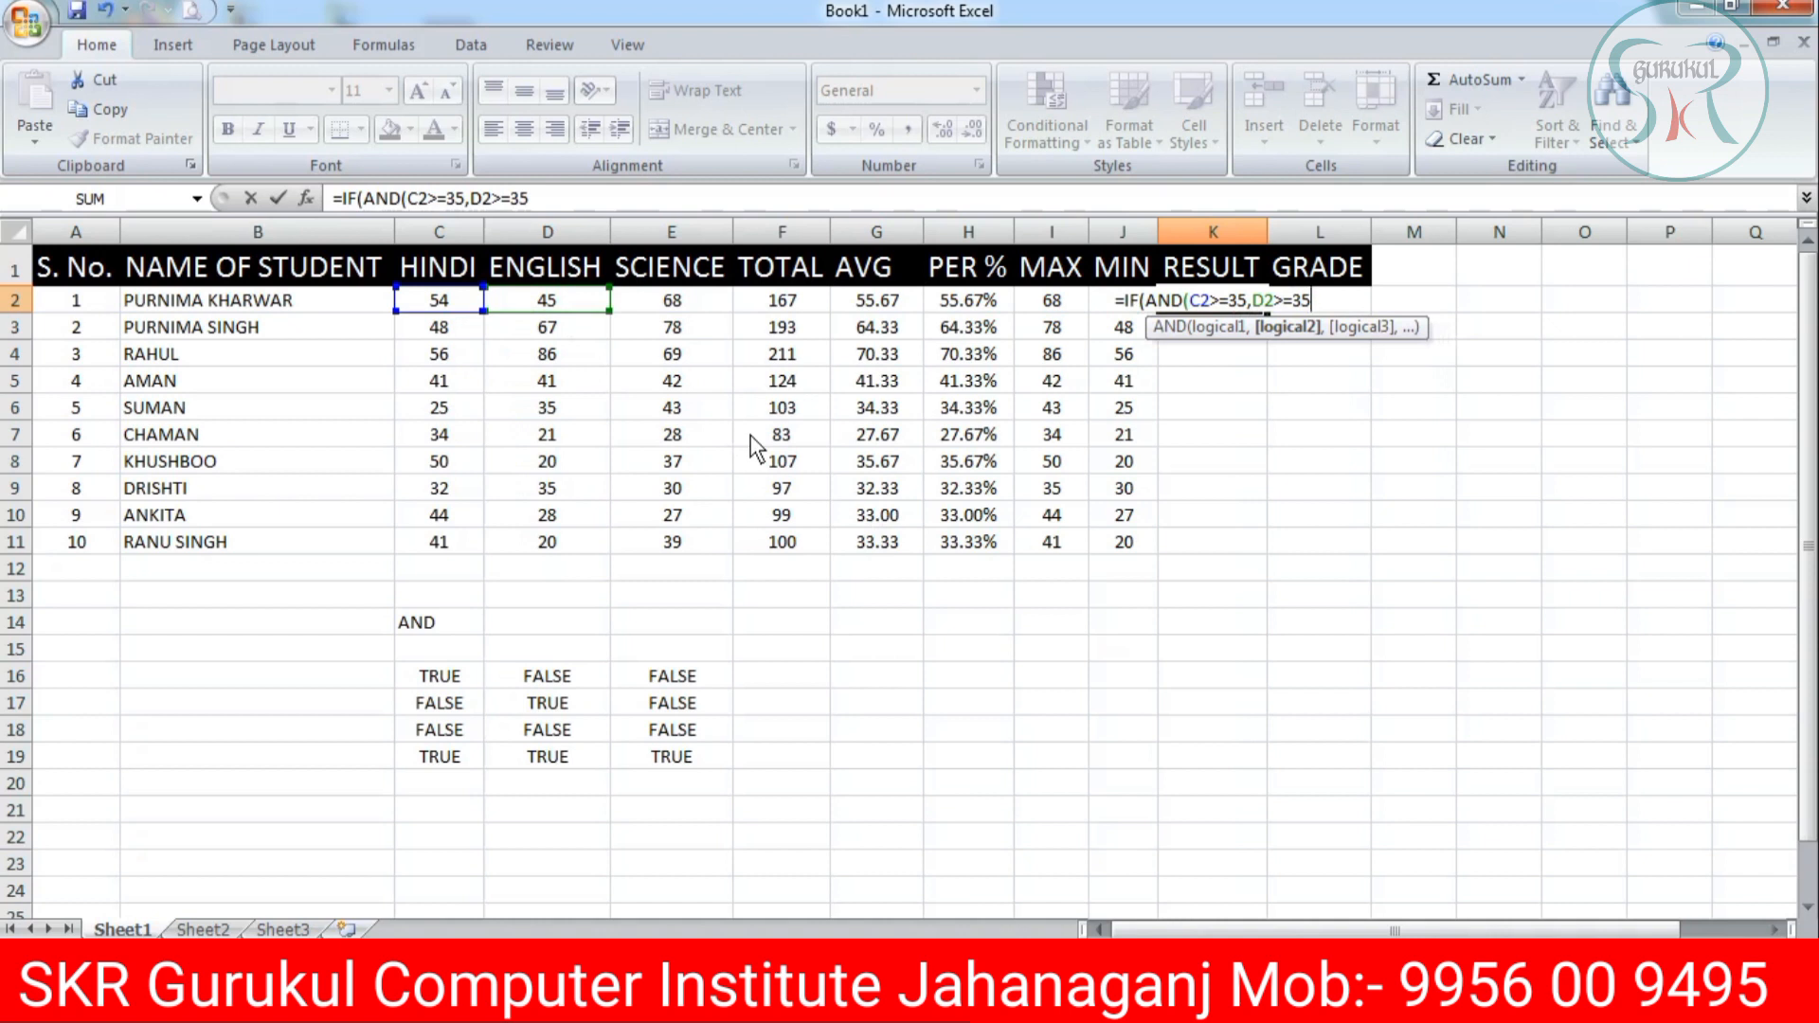
type(",")
left_click(697, 301)
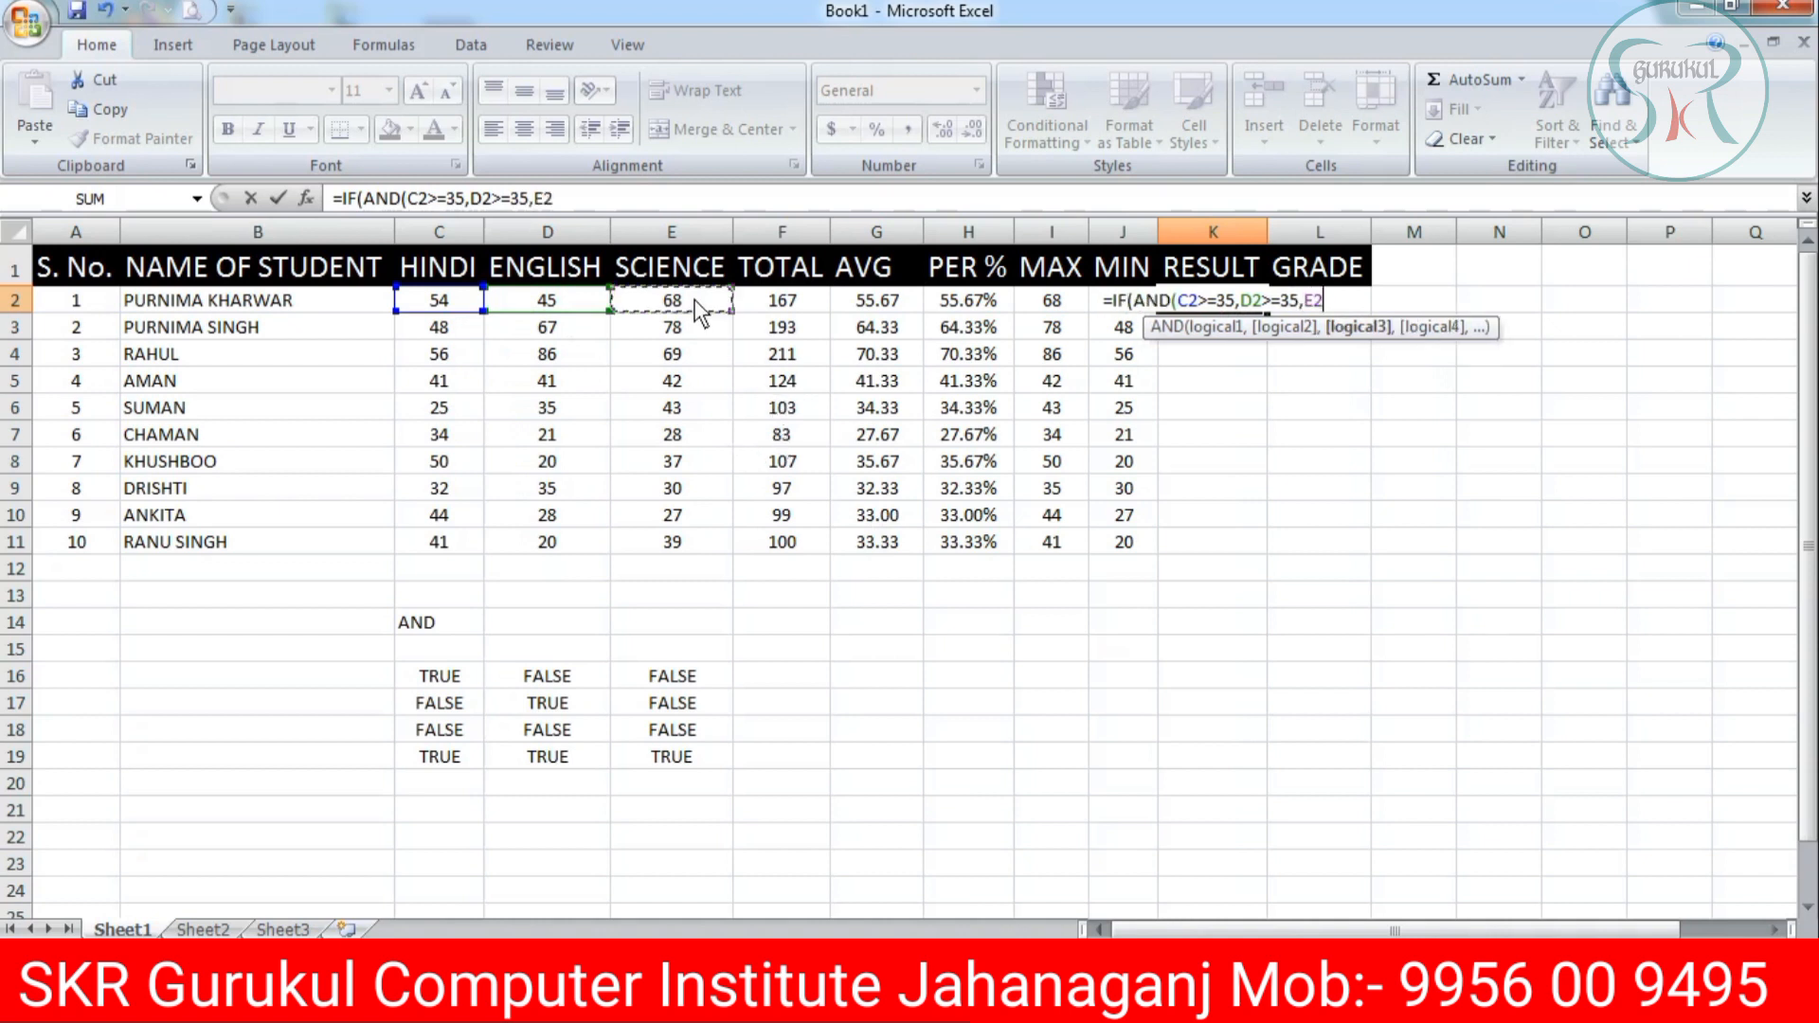
type(">")
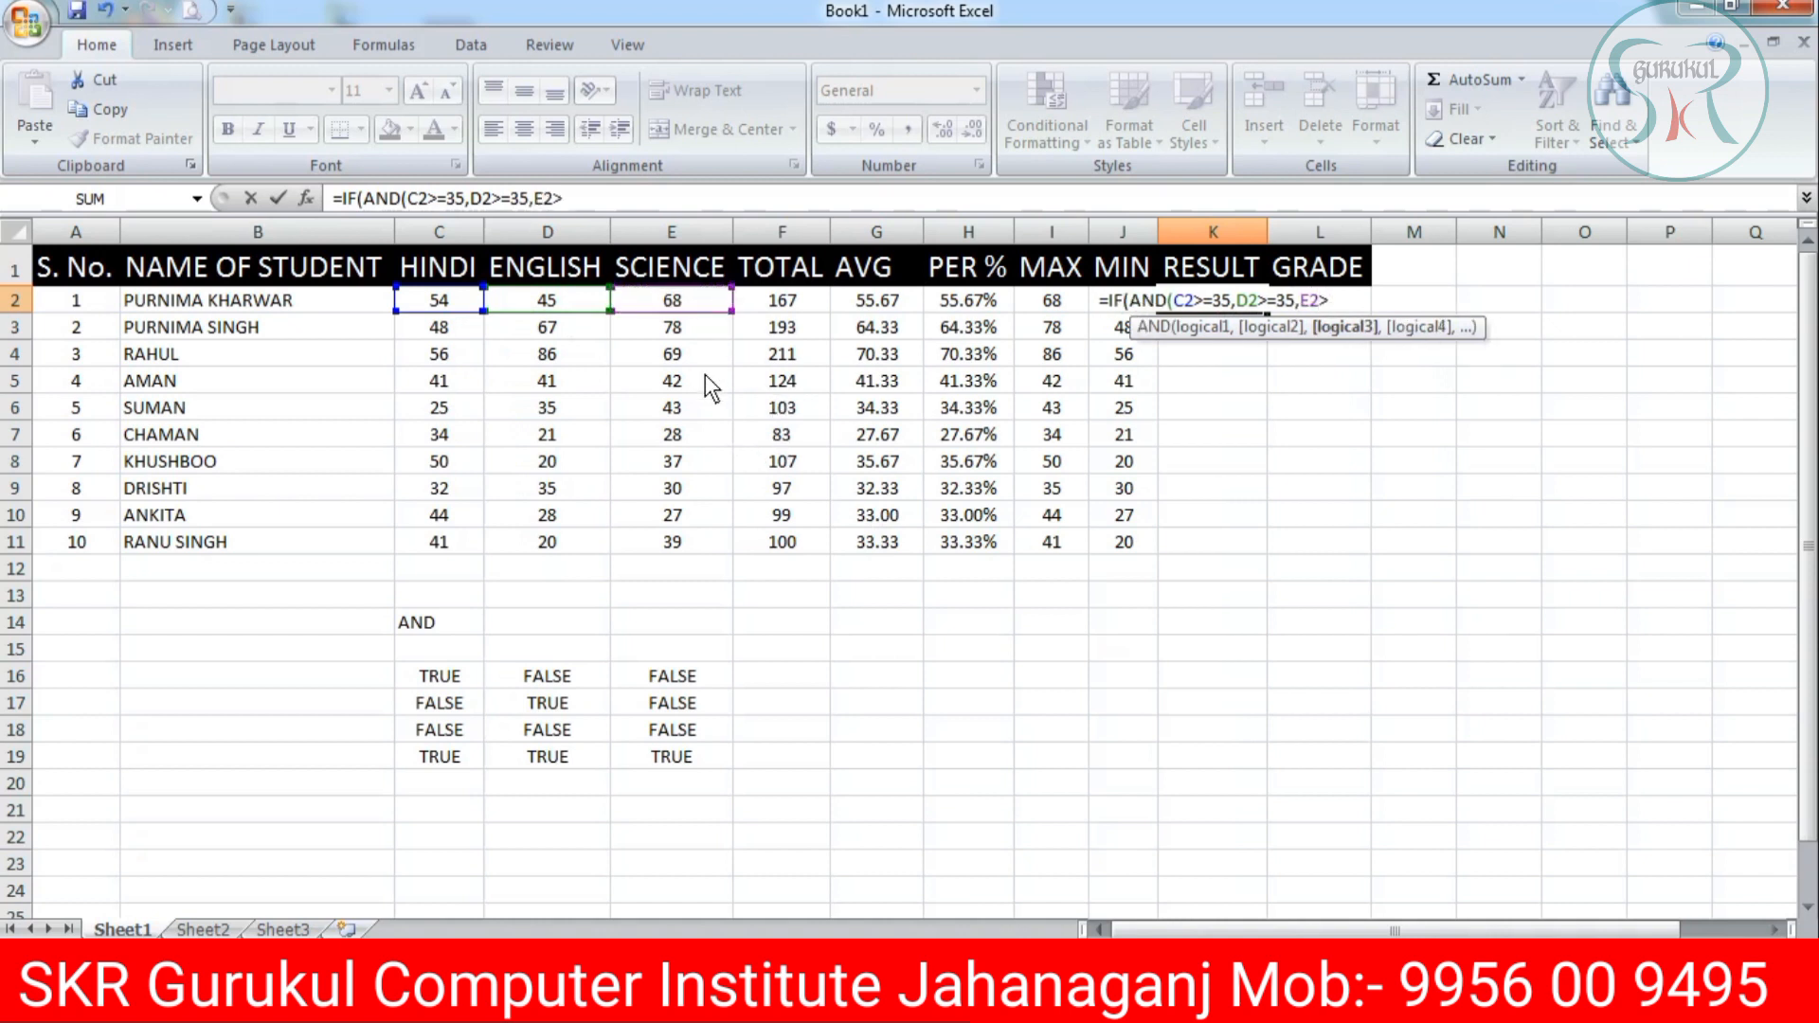
type("=35")
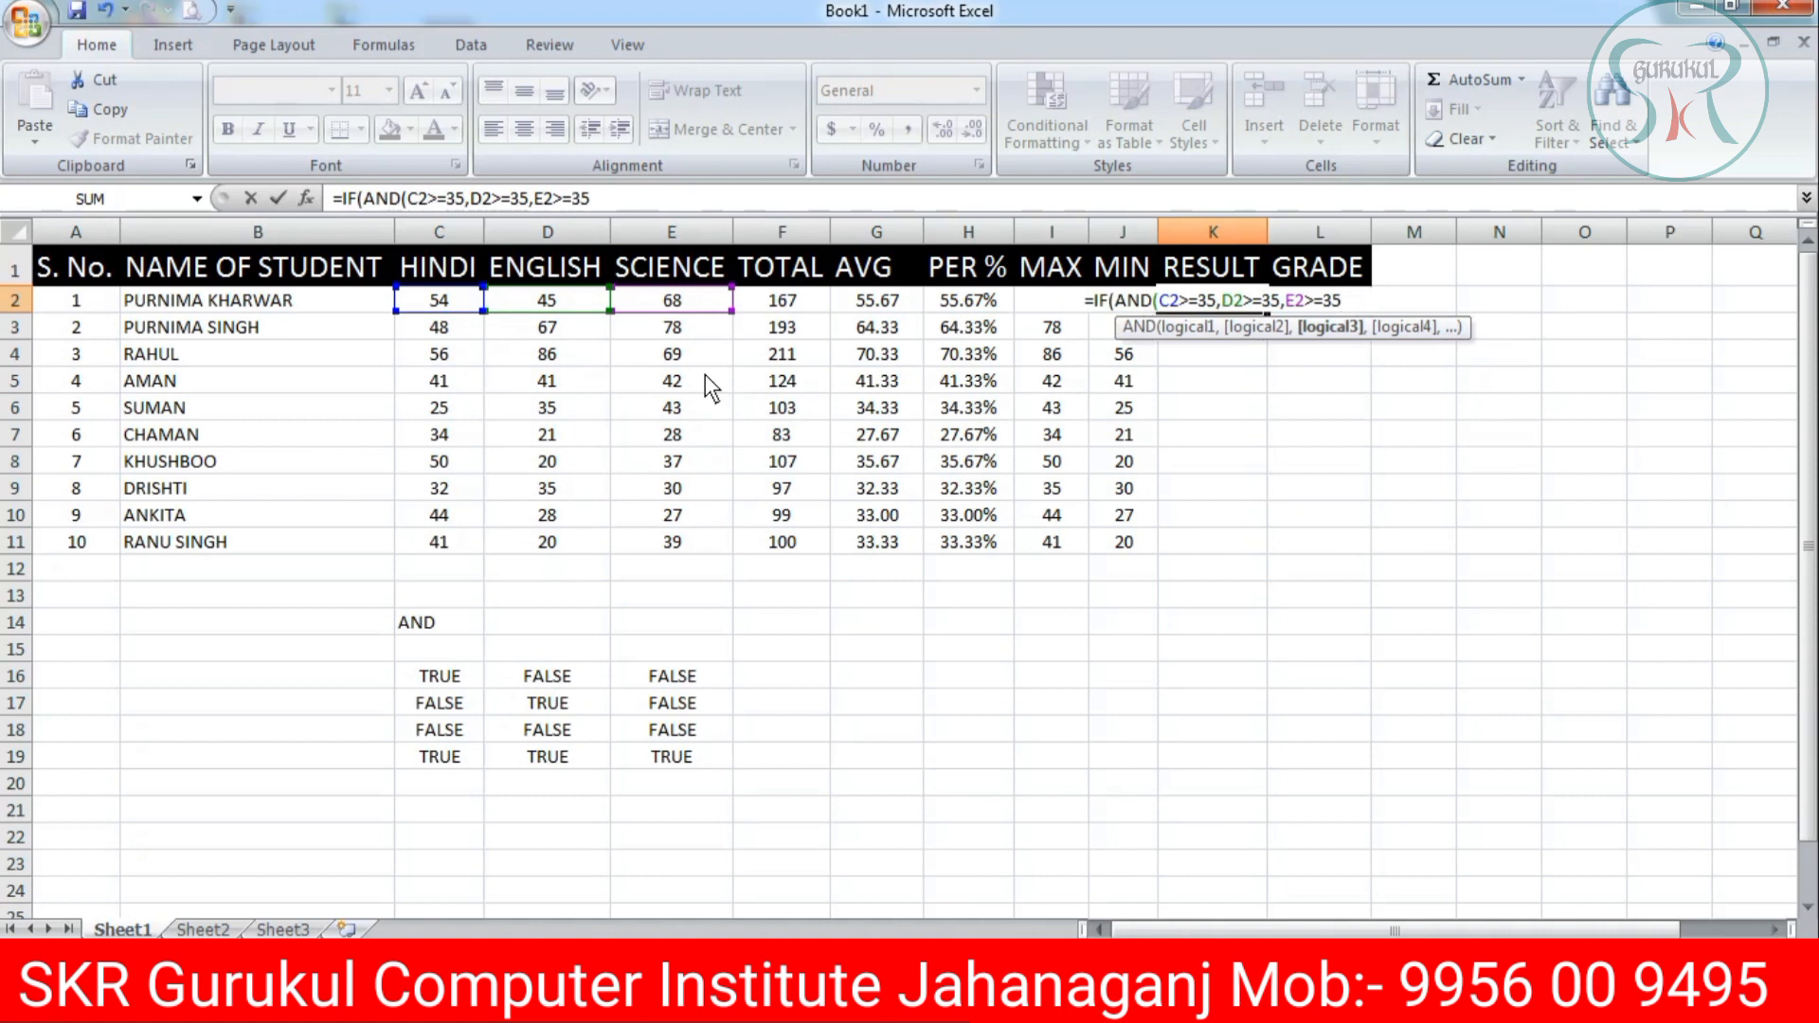
type(")")
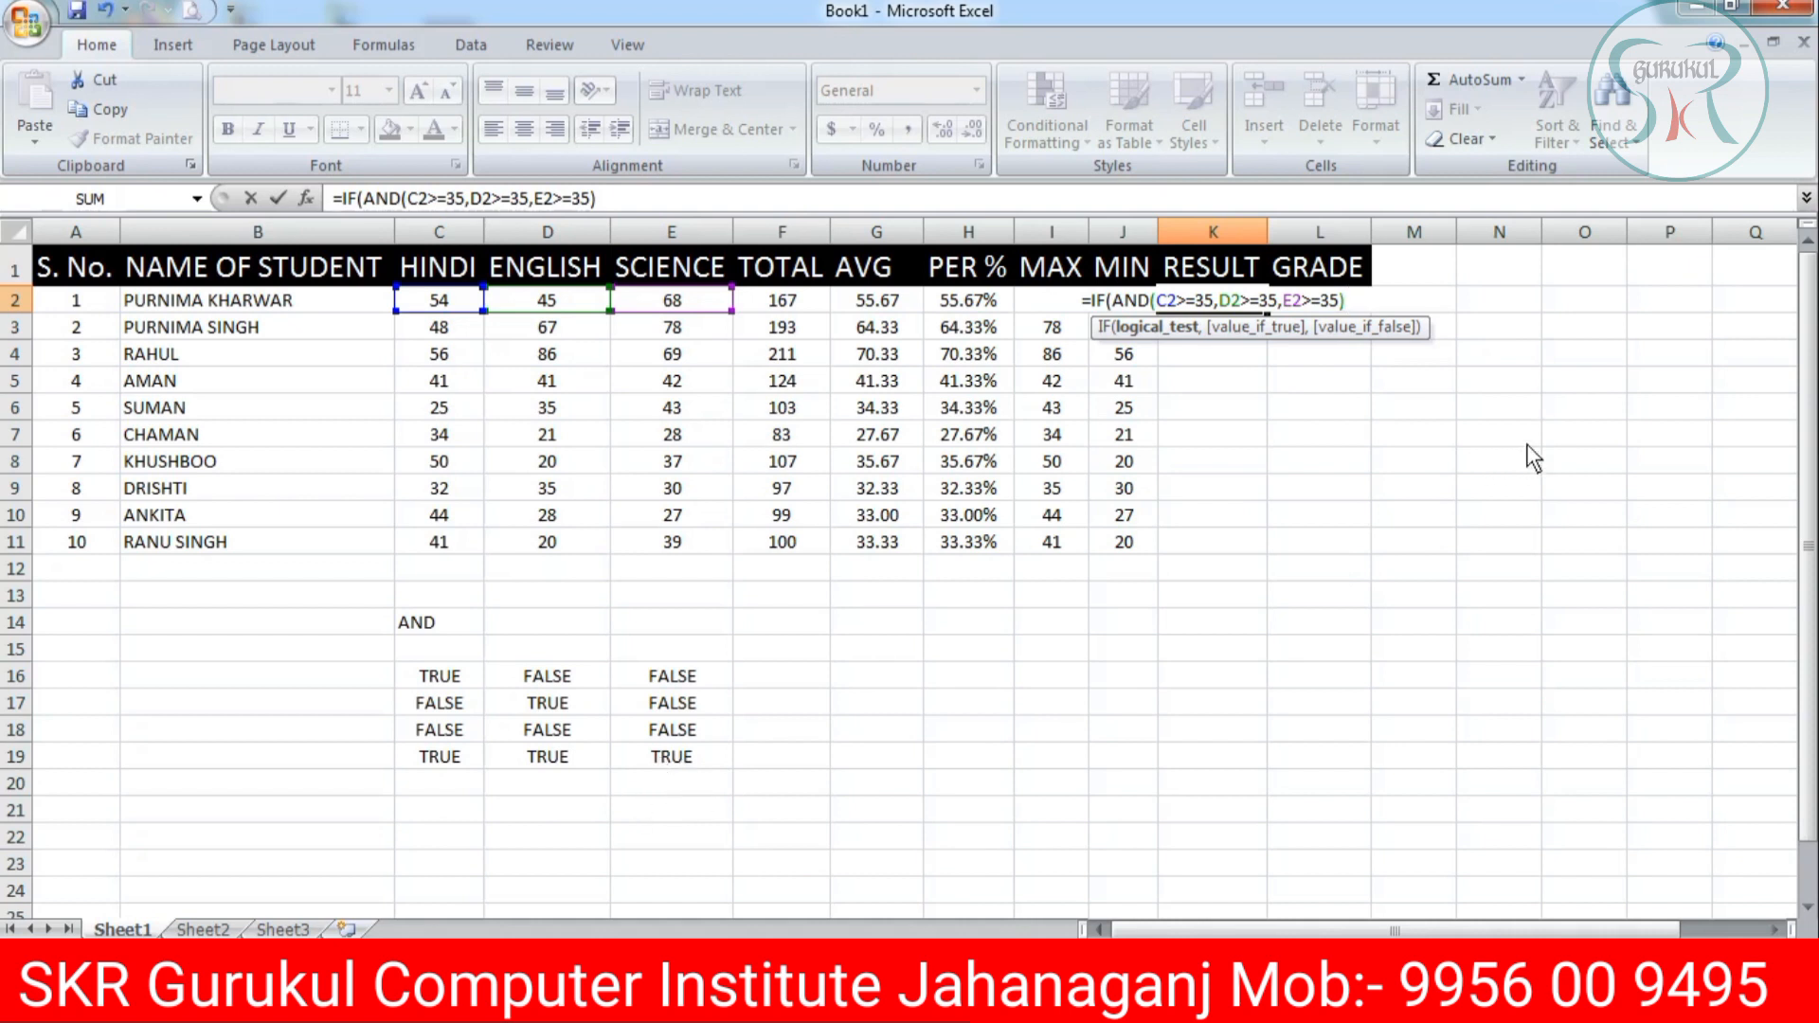
Finish the K2 formula with "PASS" as the true value and "FAIL" as the false value, and fill it down to K11.
type(",")
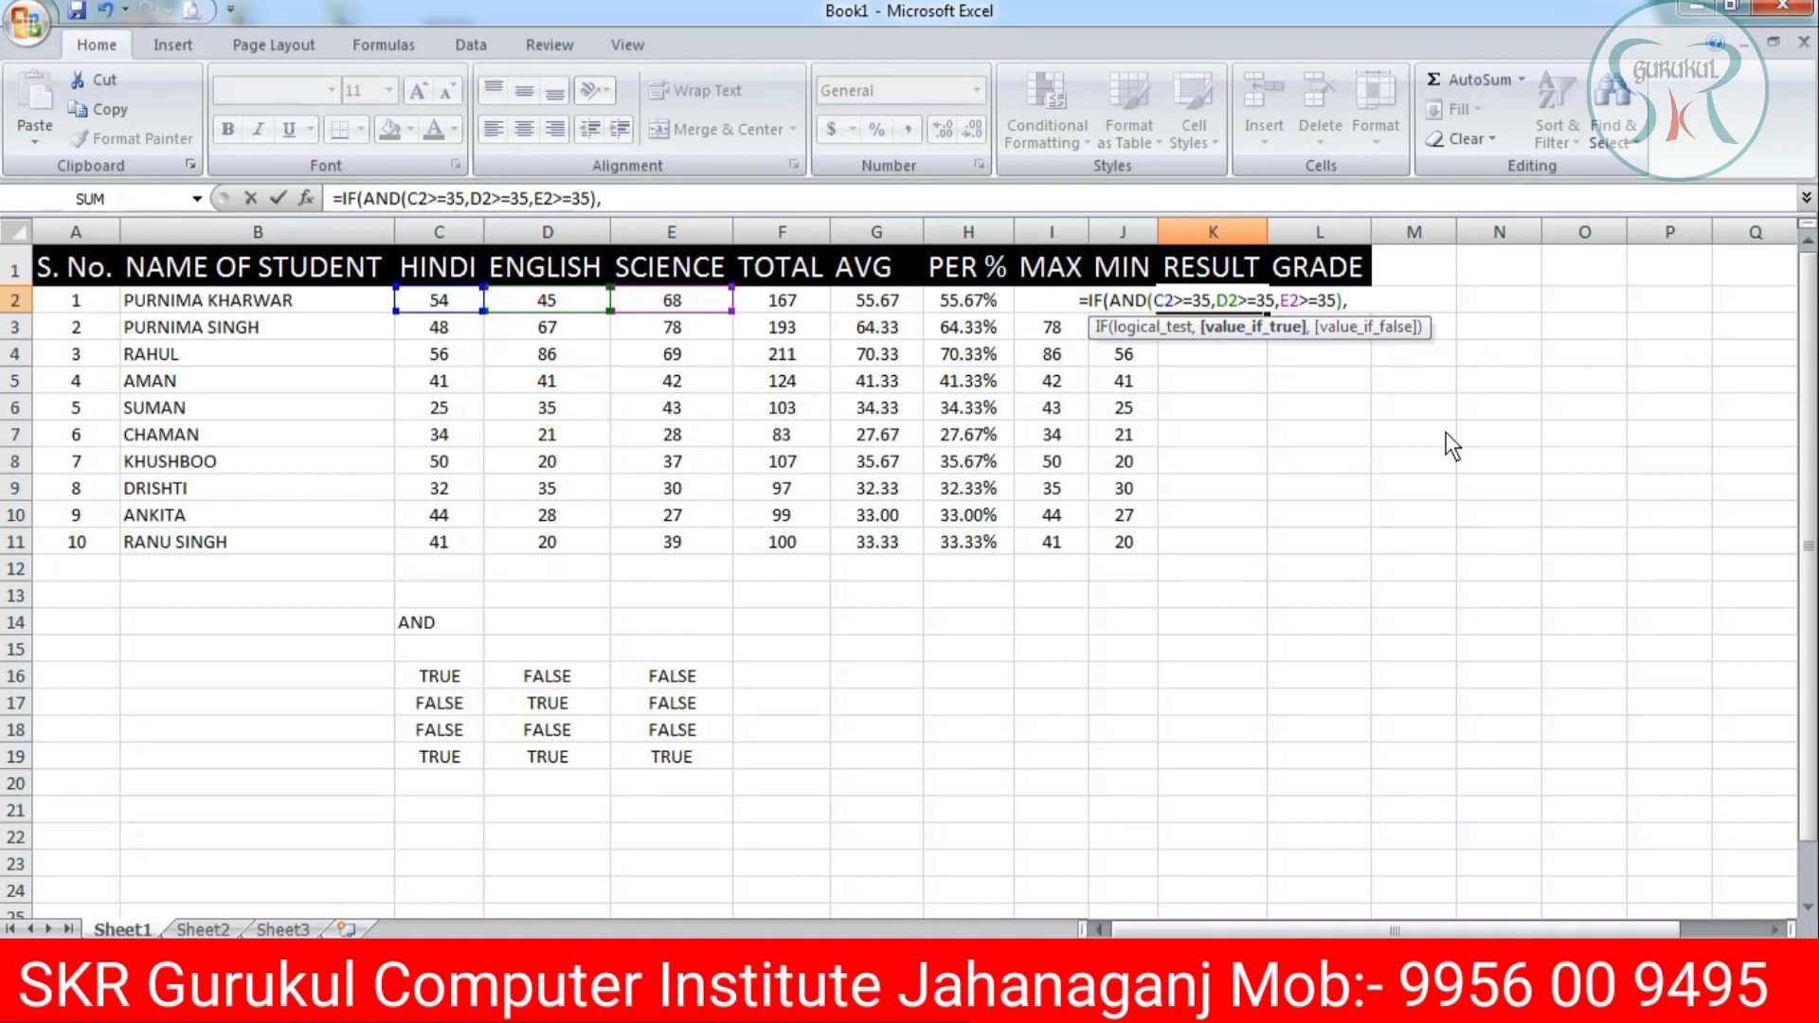
type("\"PA")
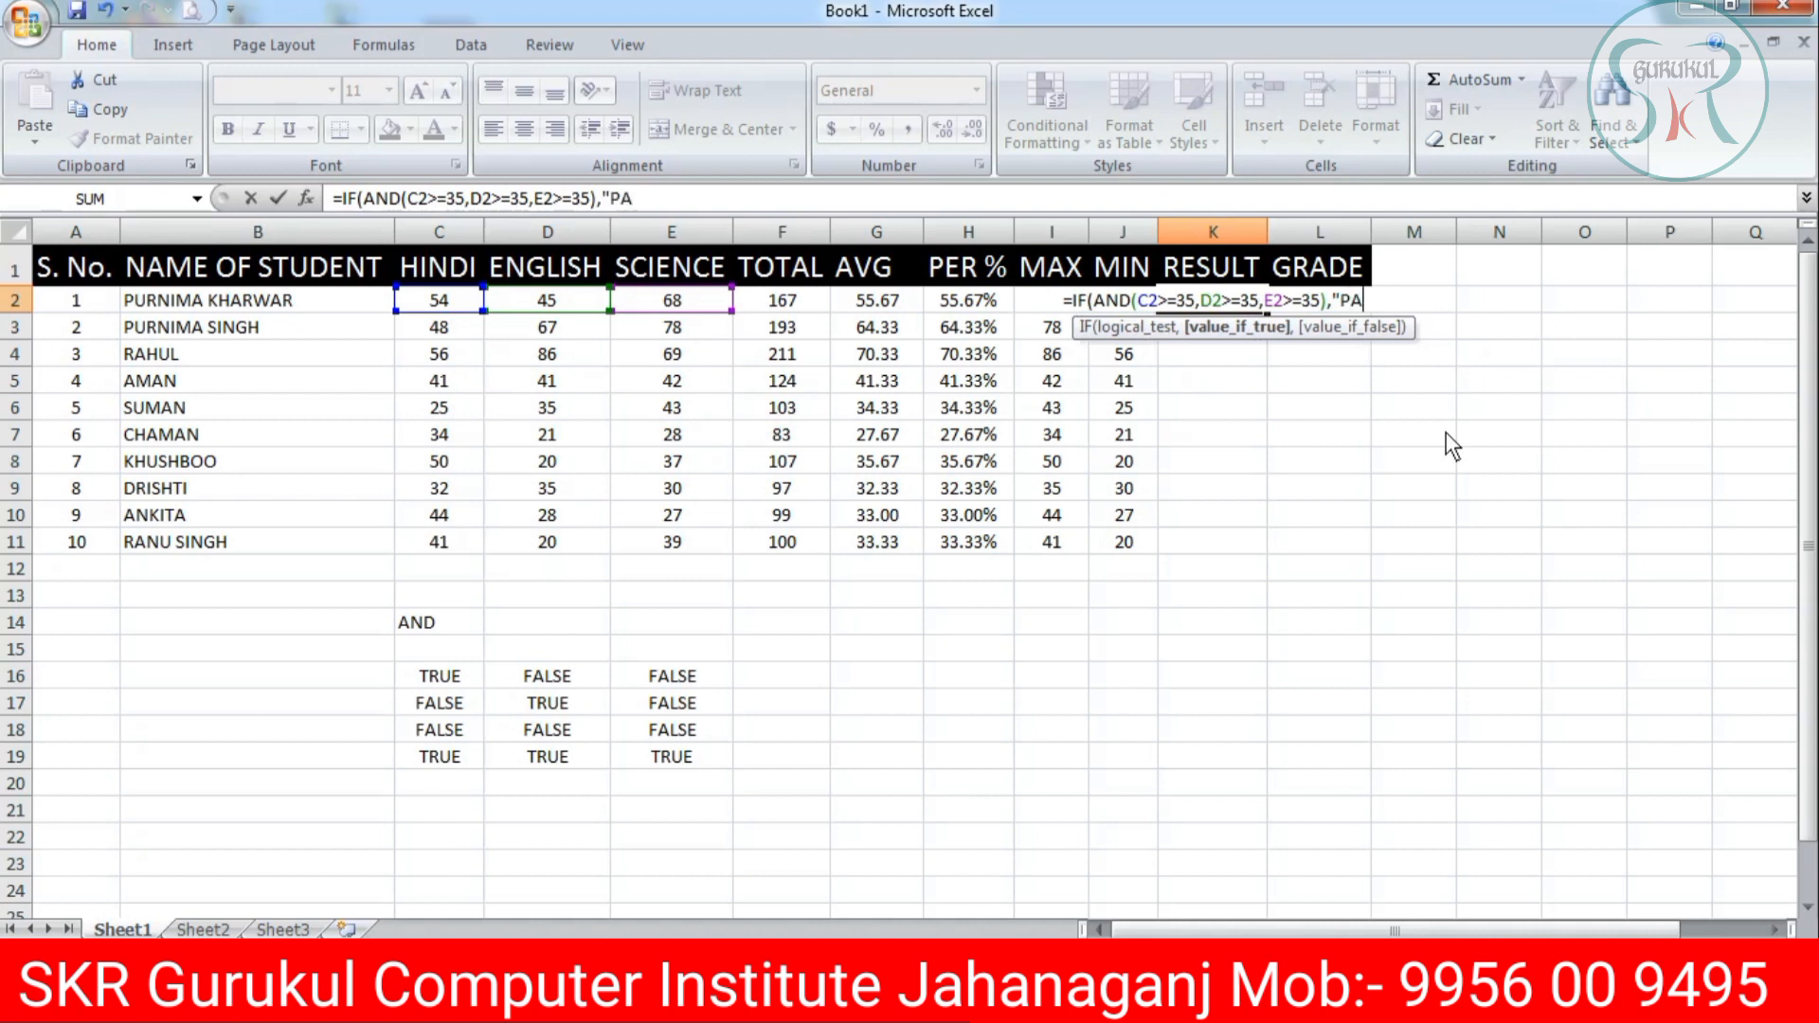
type("SS\"")
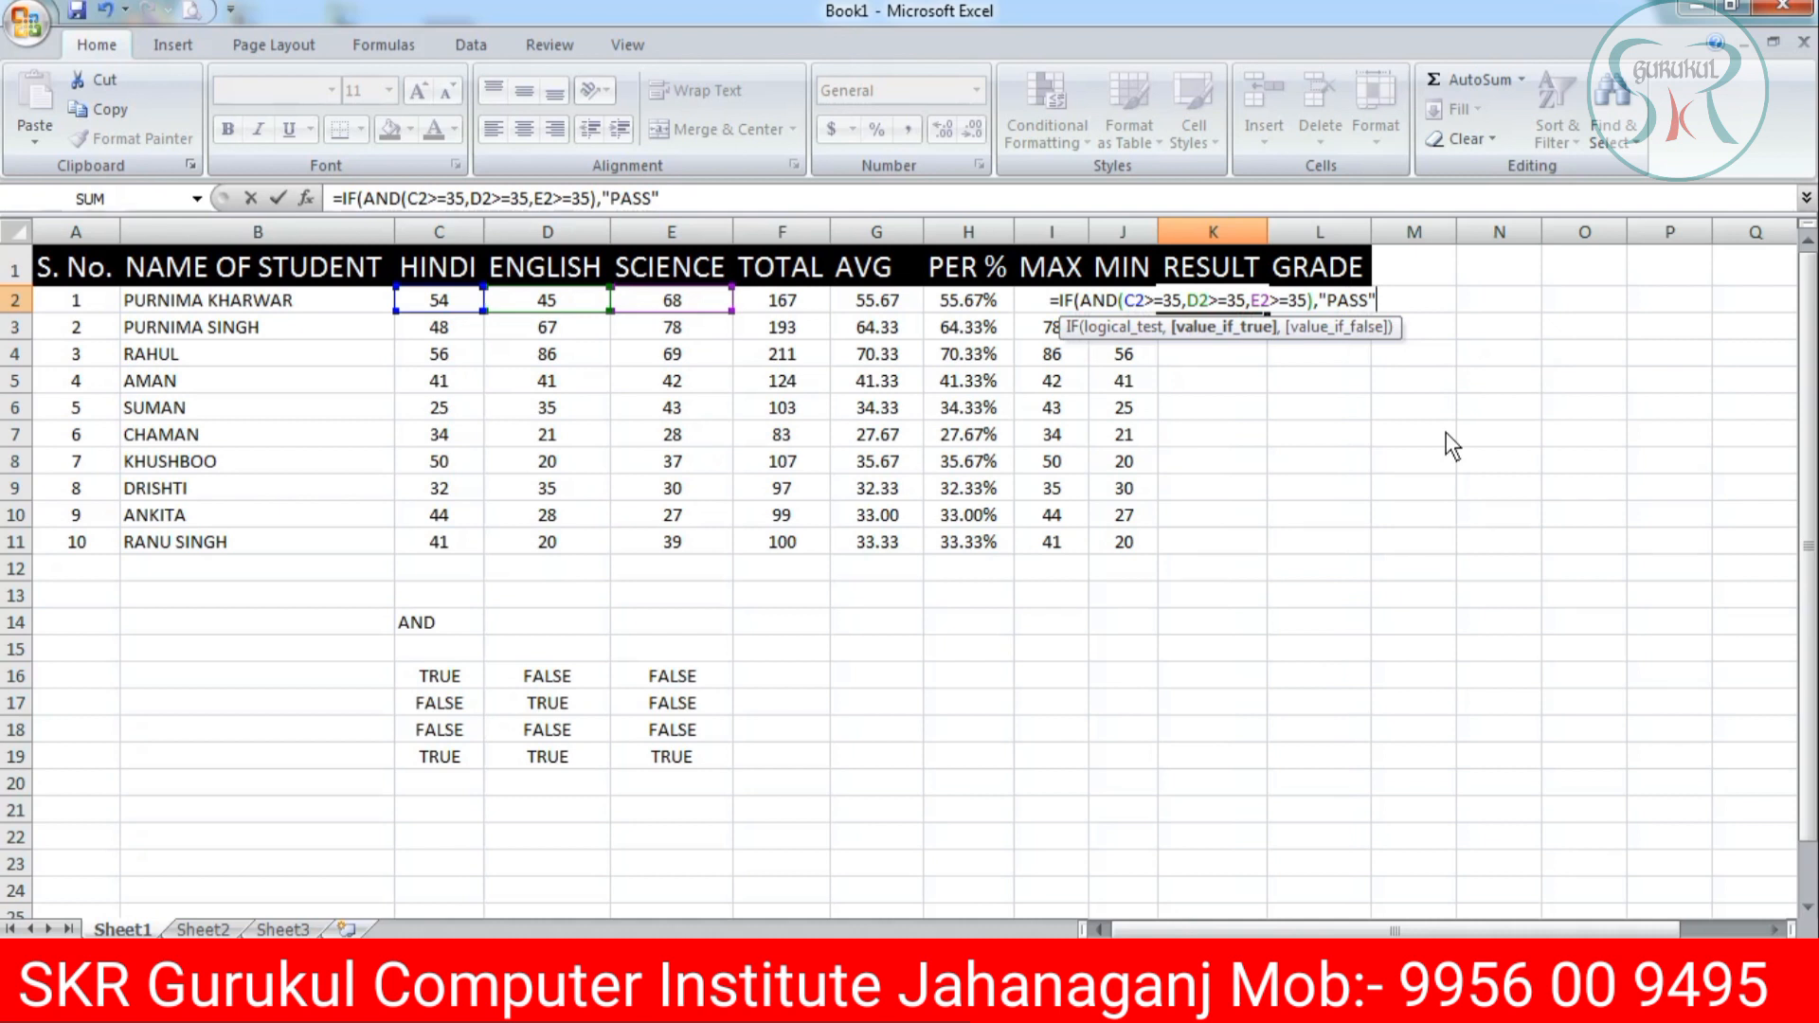
type(",")
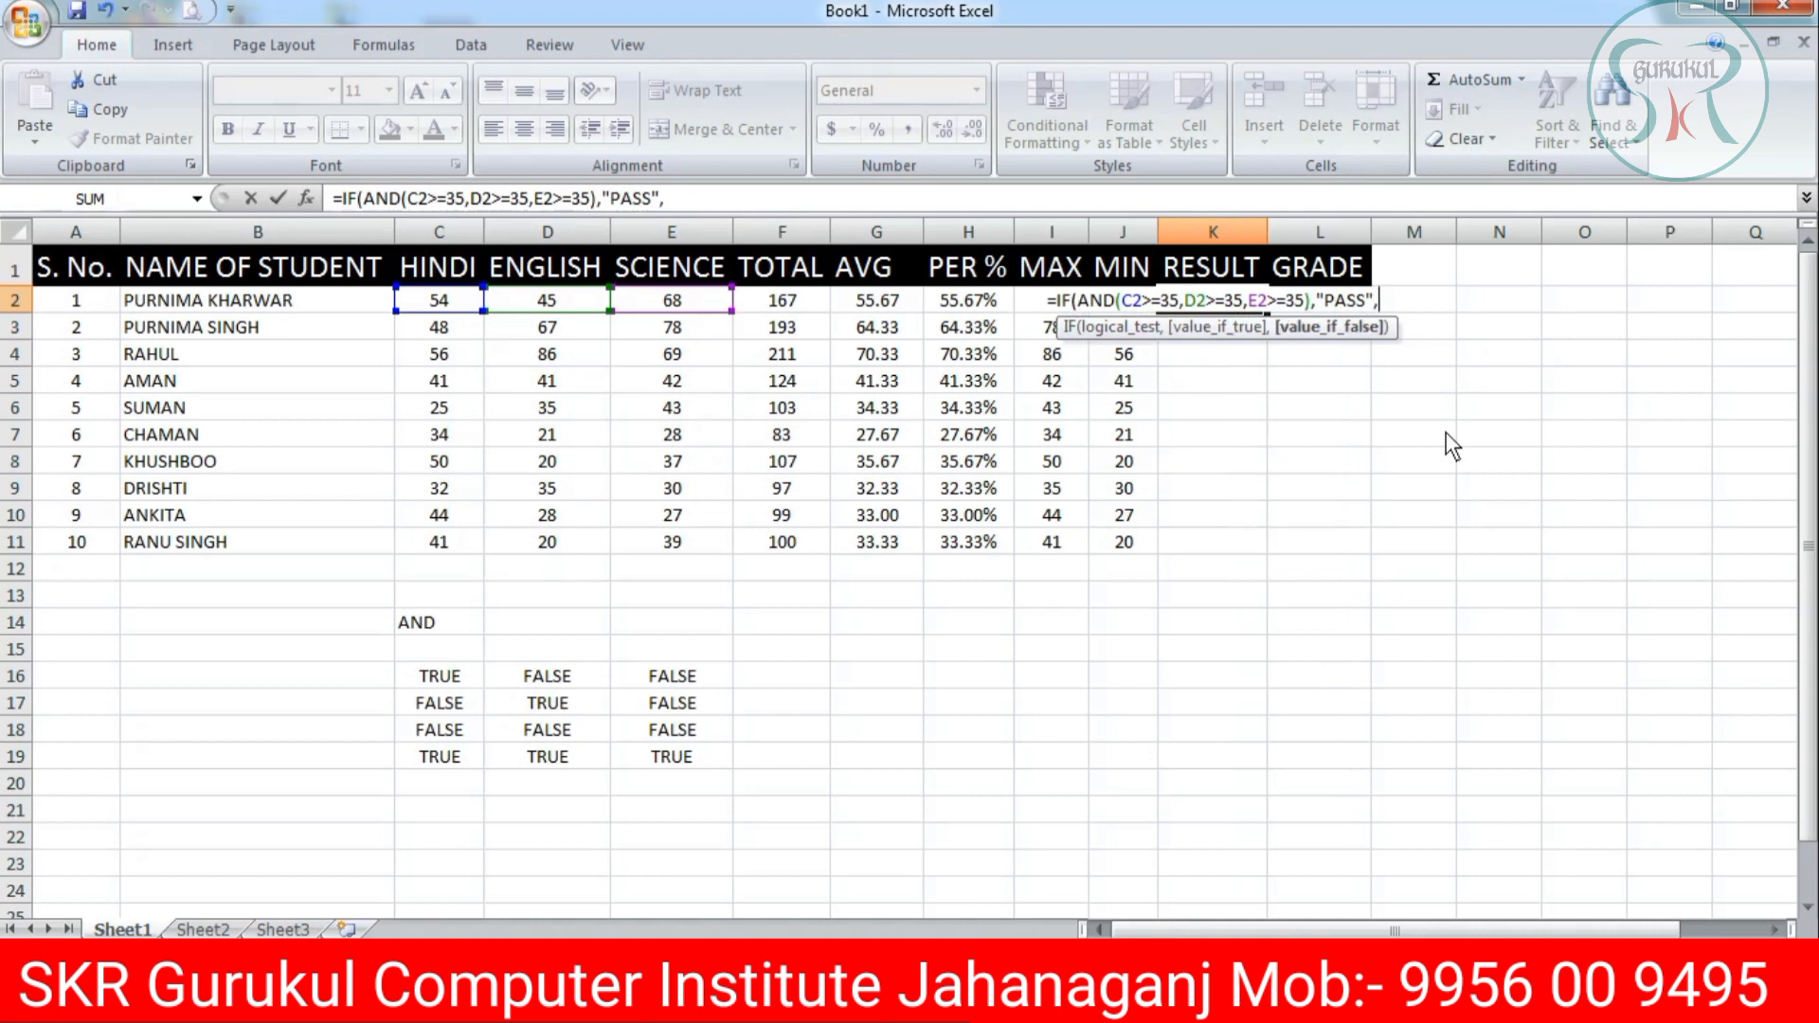
type("\"")
type("FA")
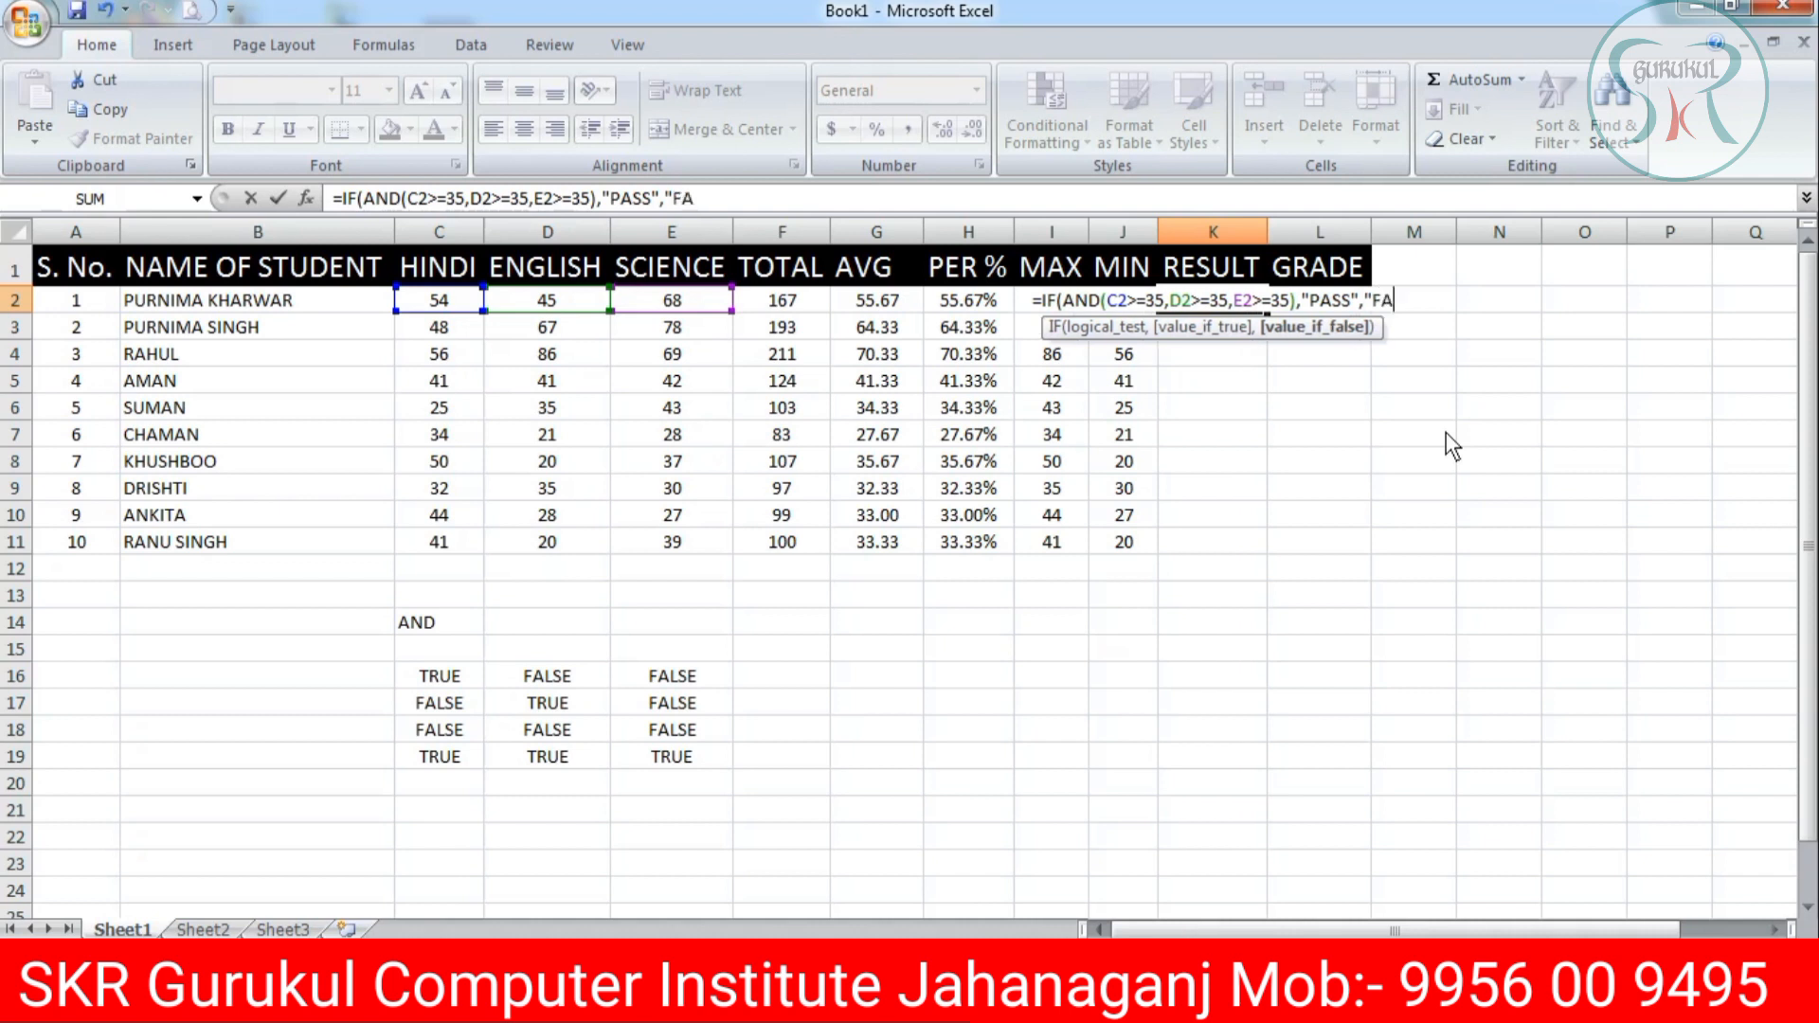
type("IL\"")
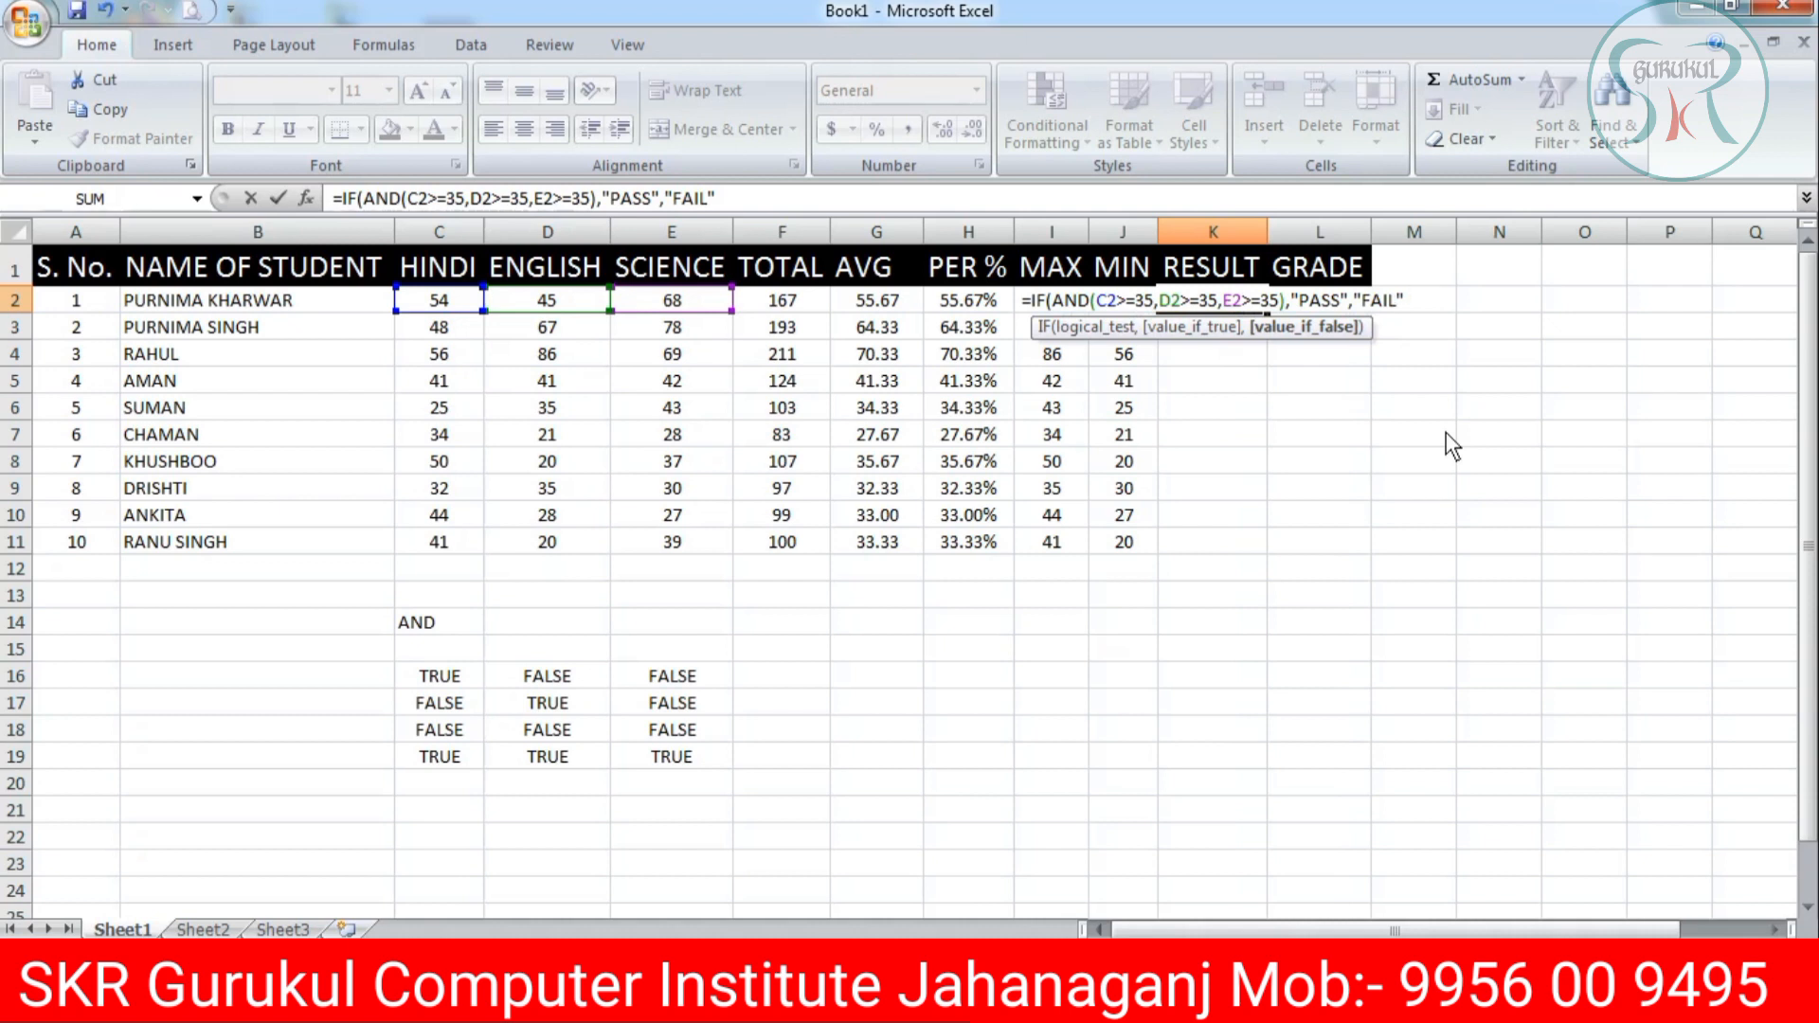
type(")")
key("Return")
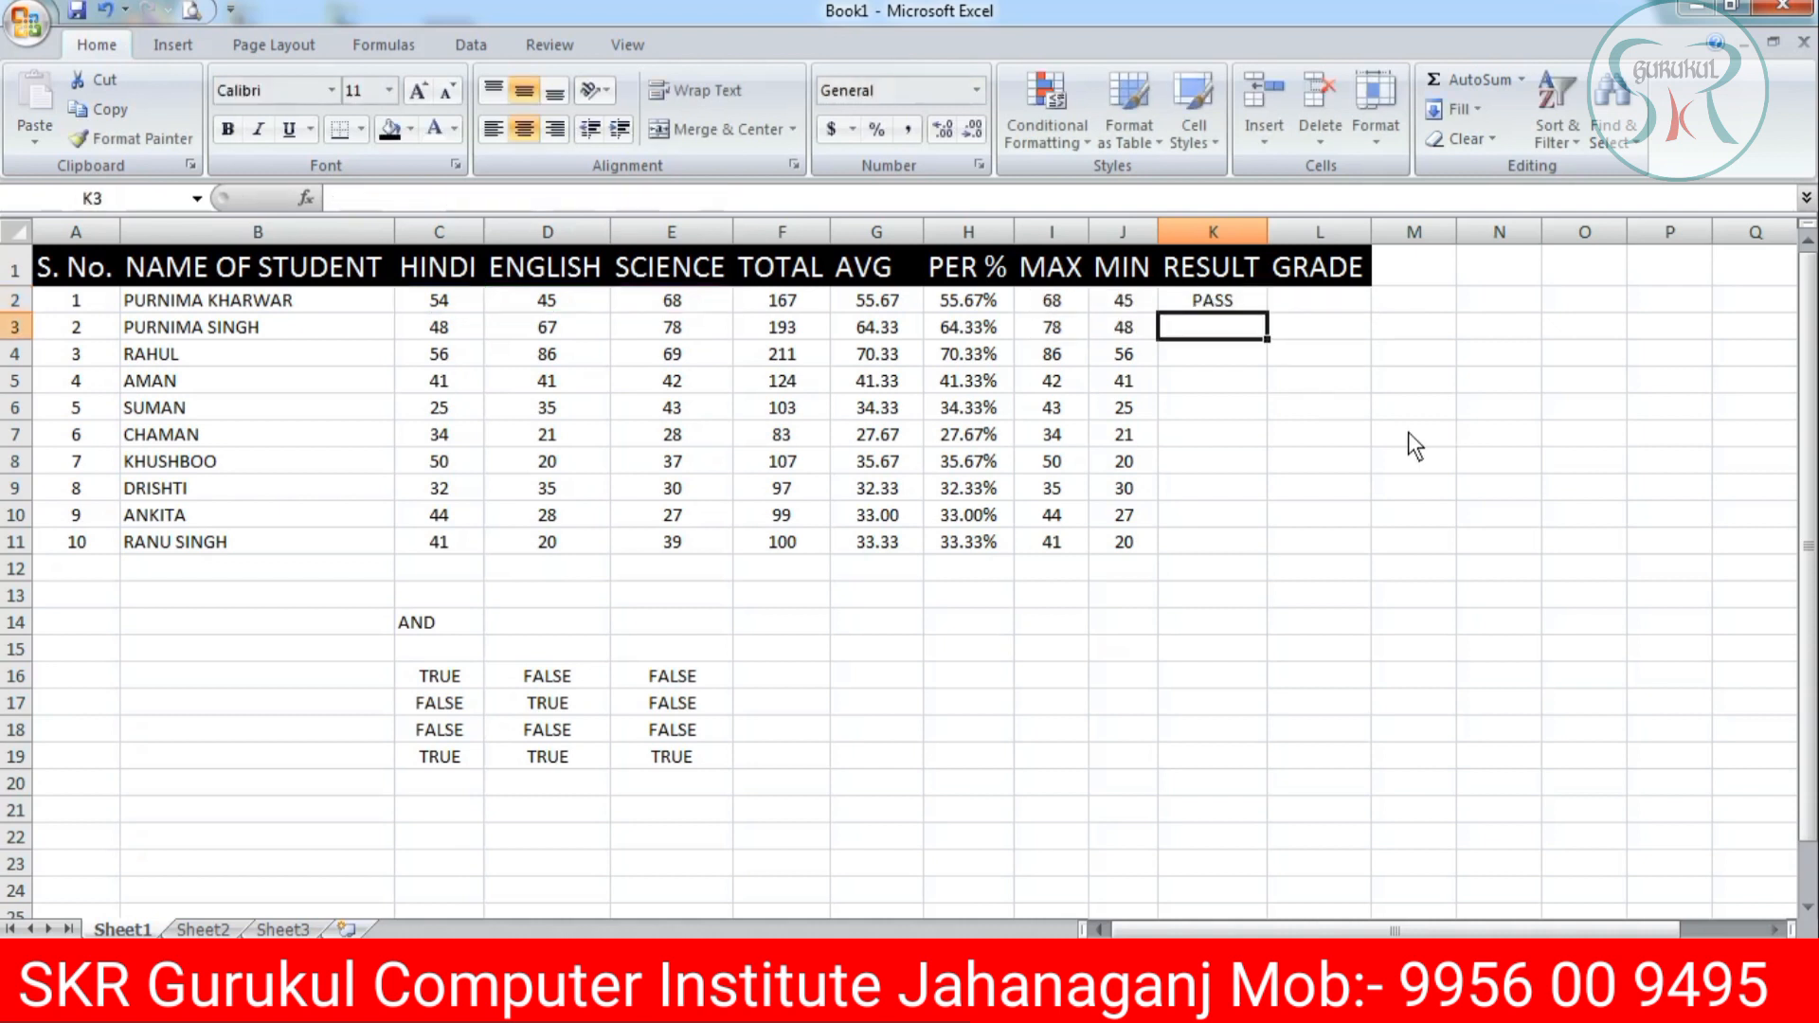
left_click(1204, 303)
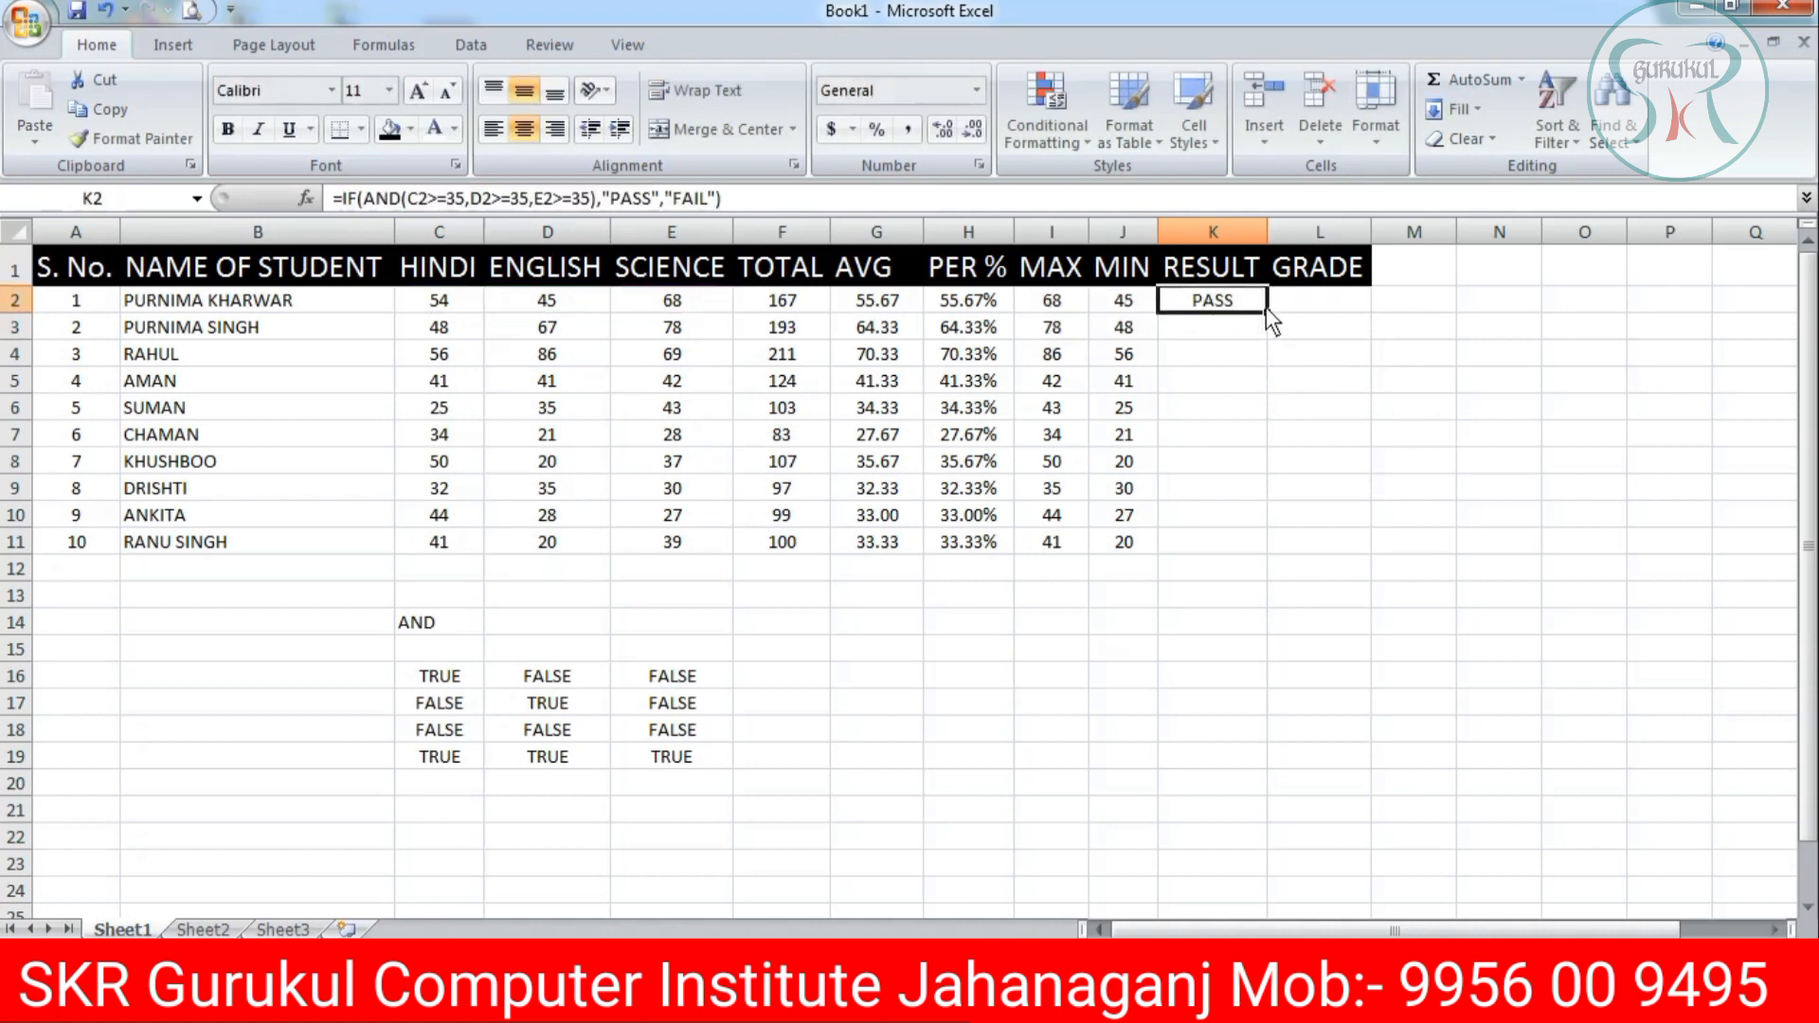
left_click_drag(1268, 312, 1269, 554)
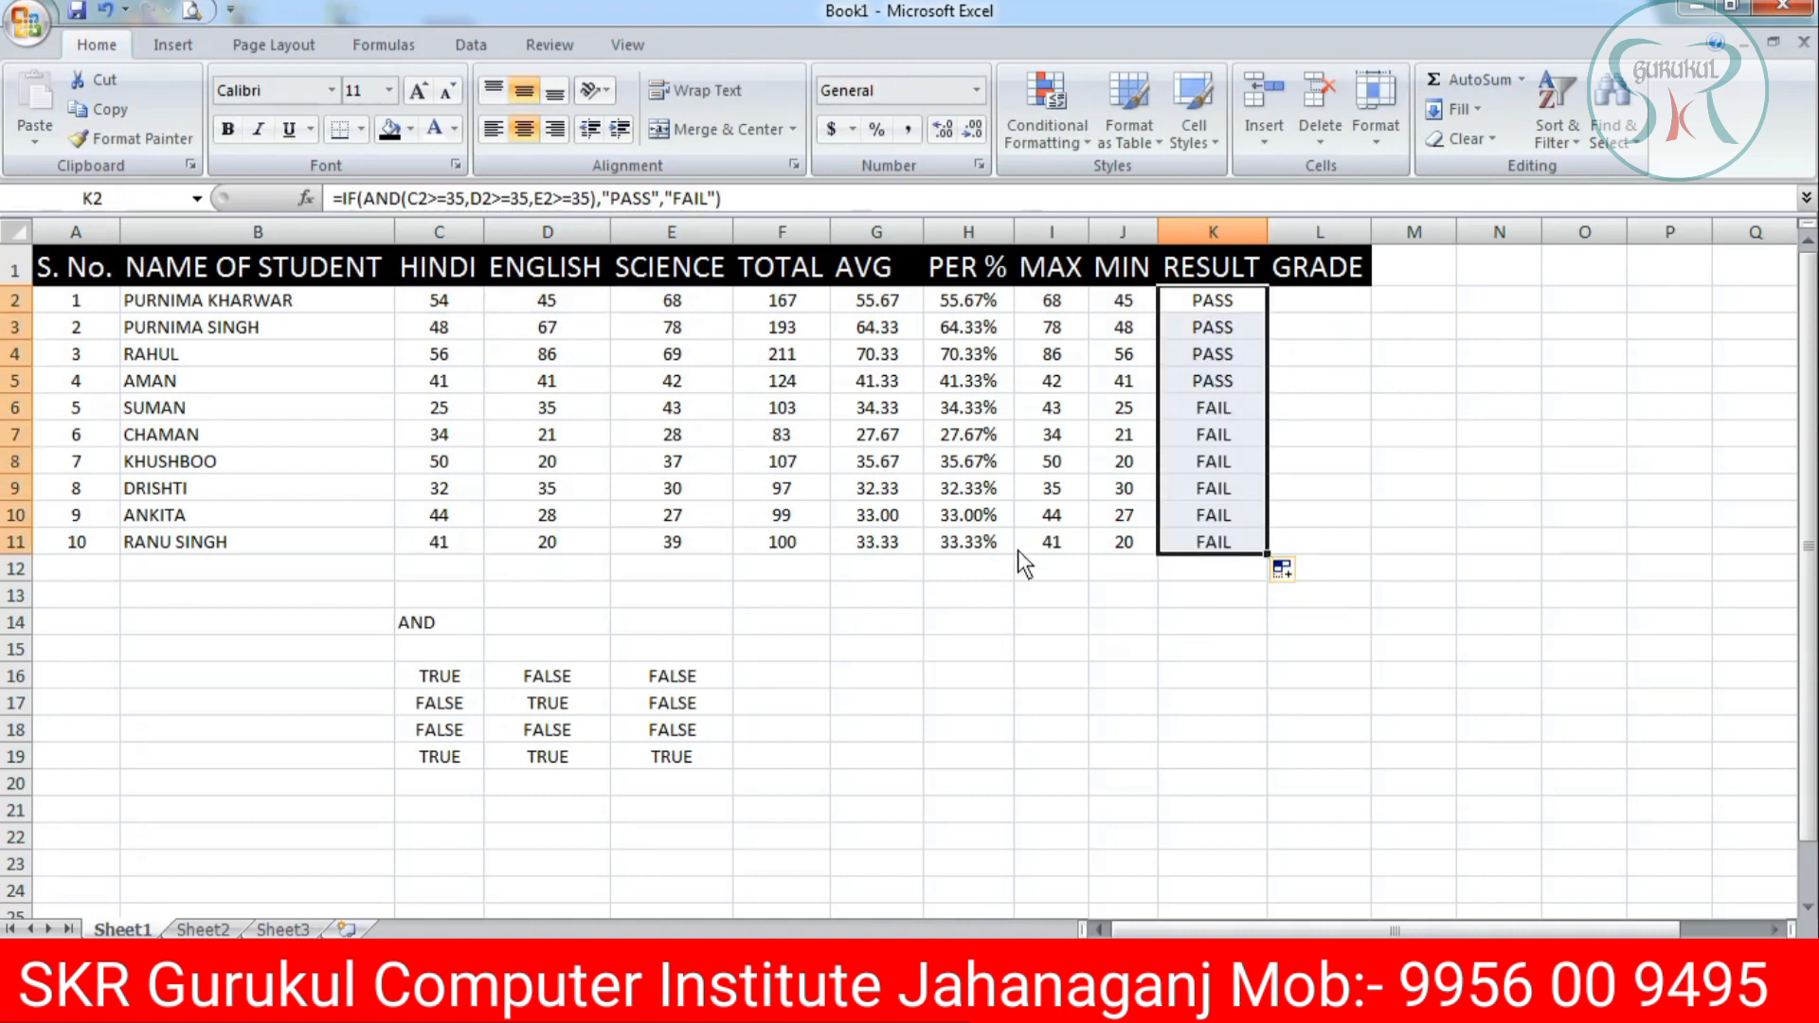
Test the pass condition for the first student by setting the Hindi marks in C2 to 25 and 34.
left_click(445, 301)
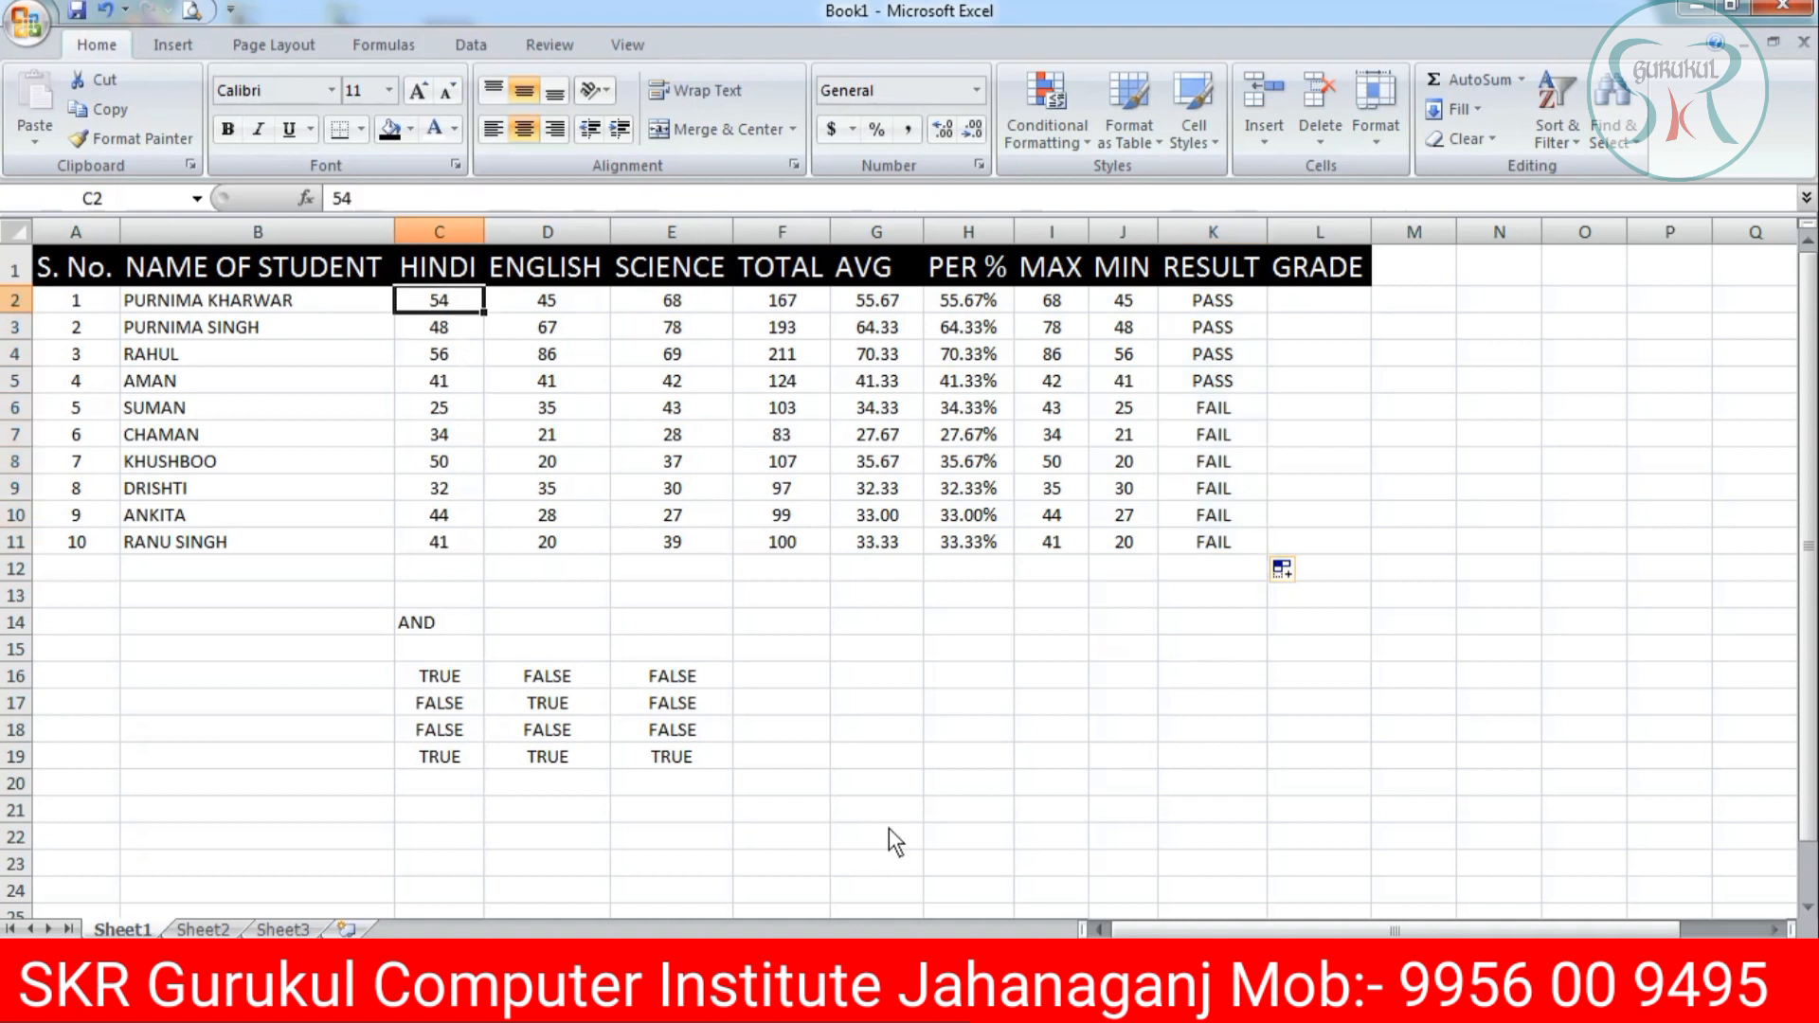
type("25")
key("Return")
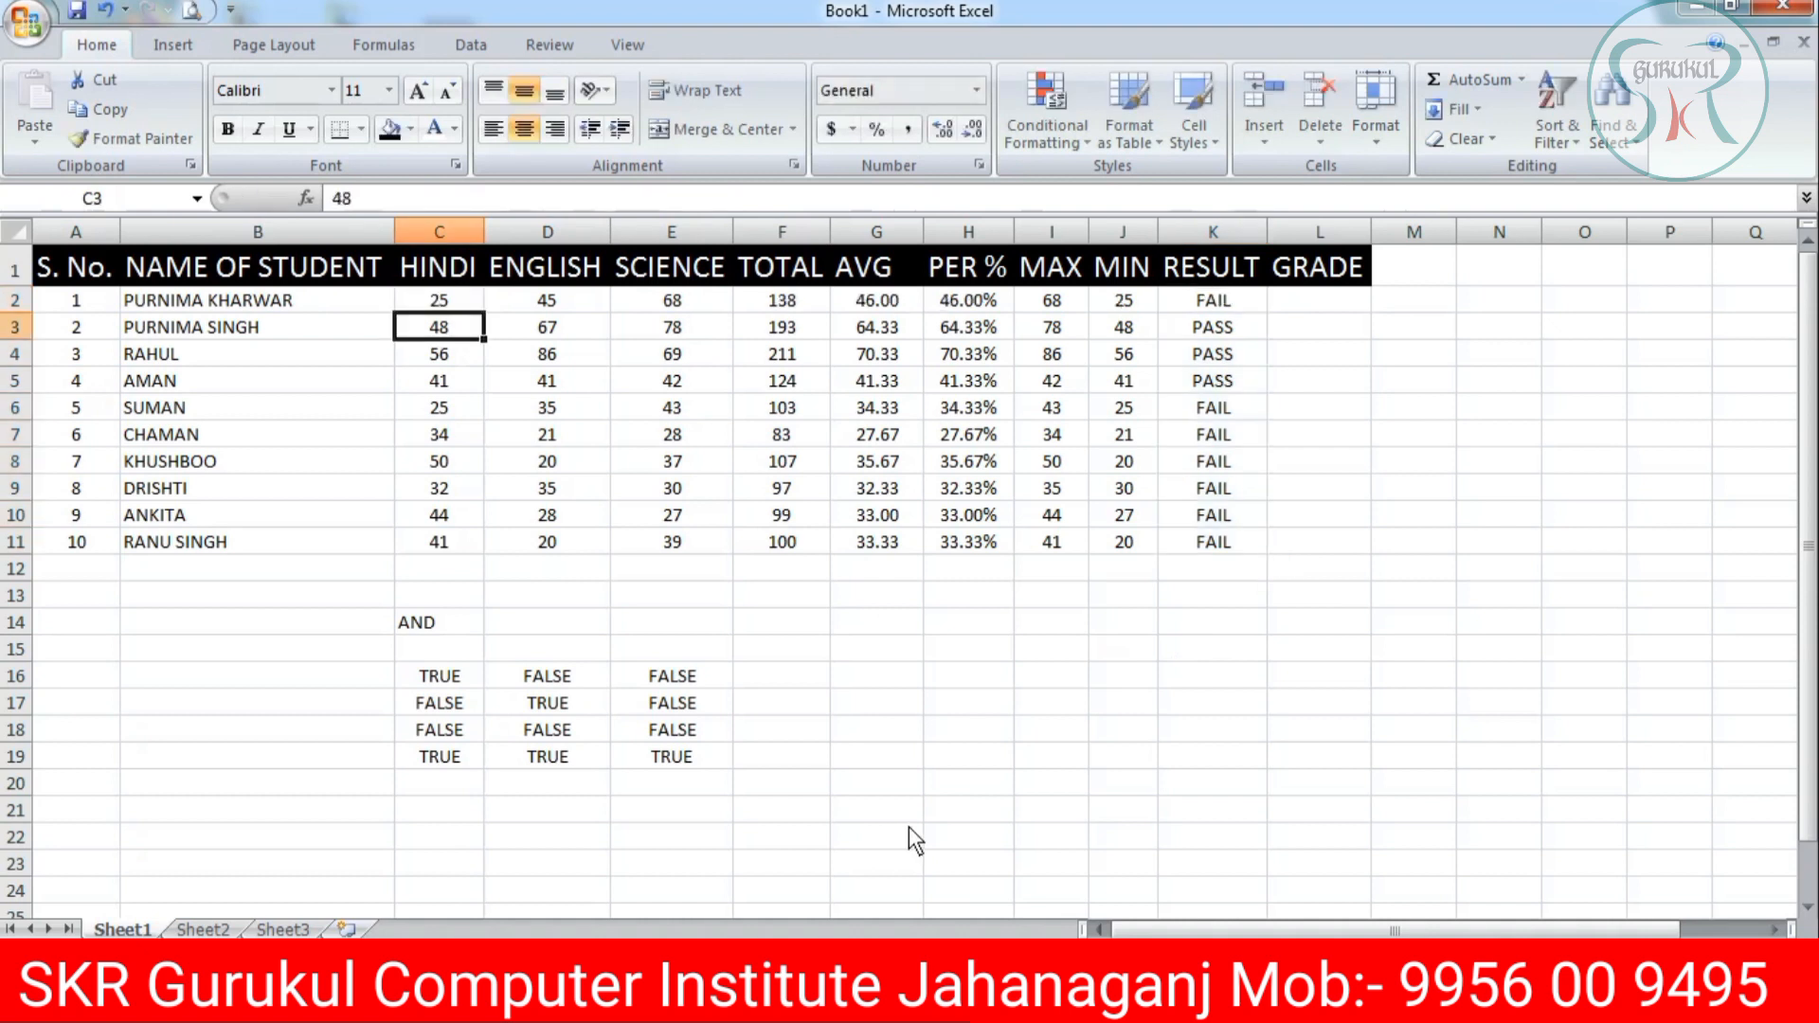
key("Up")
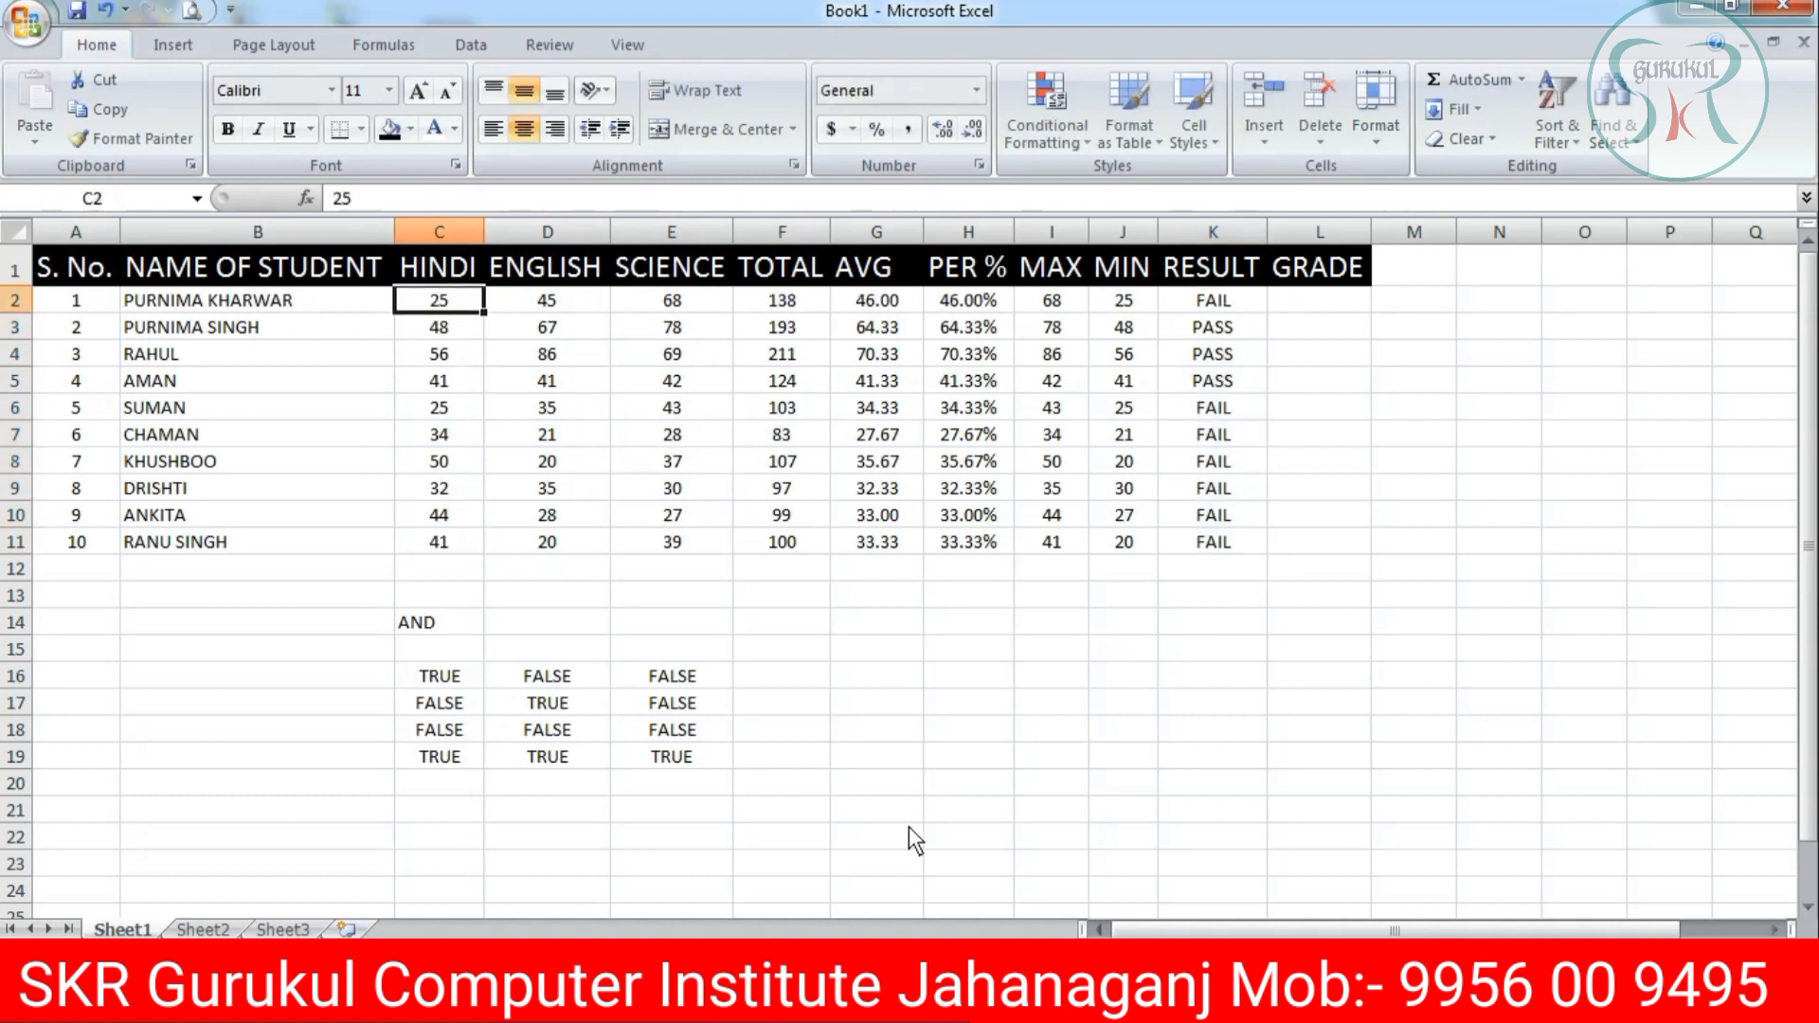
type("34")
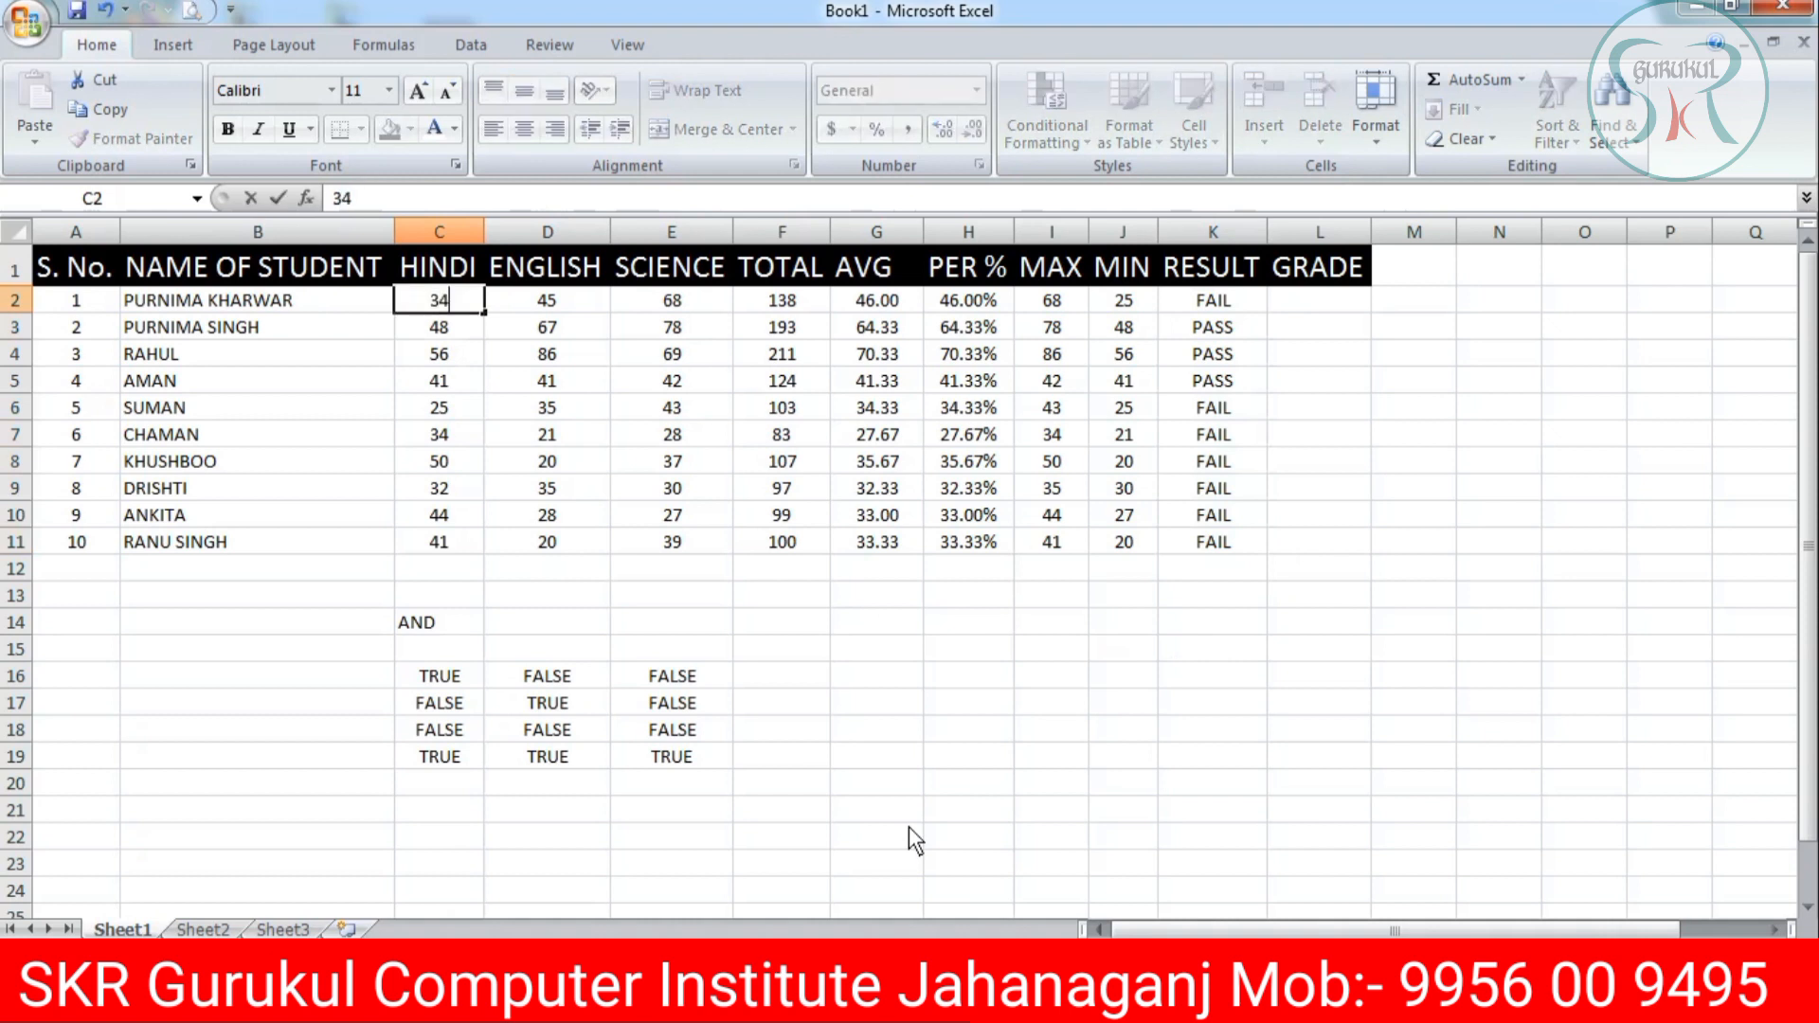
key("Return")
Set the first student's Hindi marks in C2 to 35 to test the passing threshold.
key("Up")
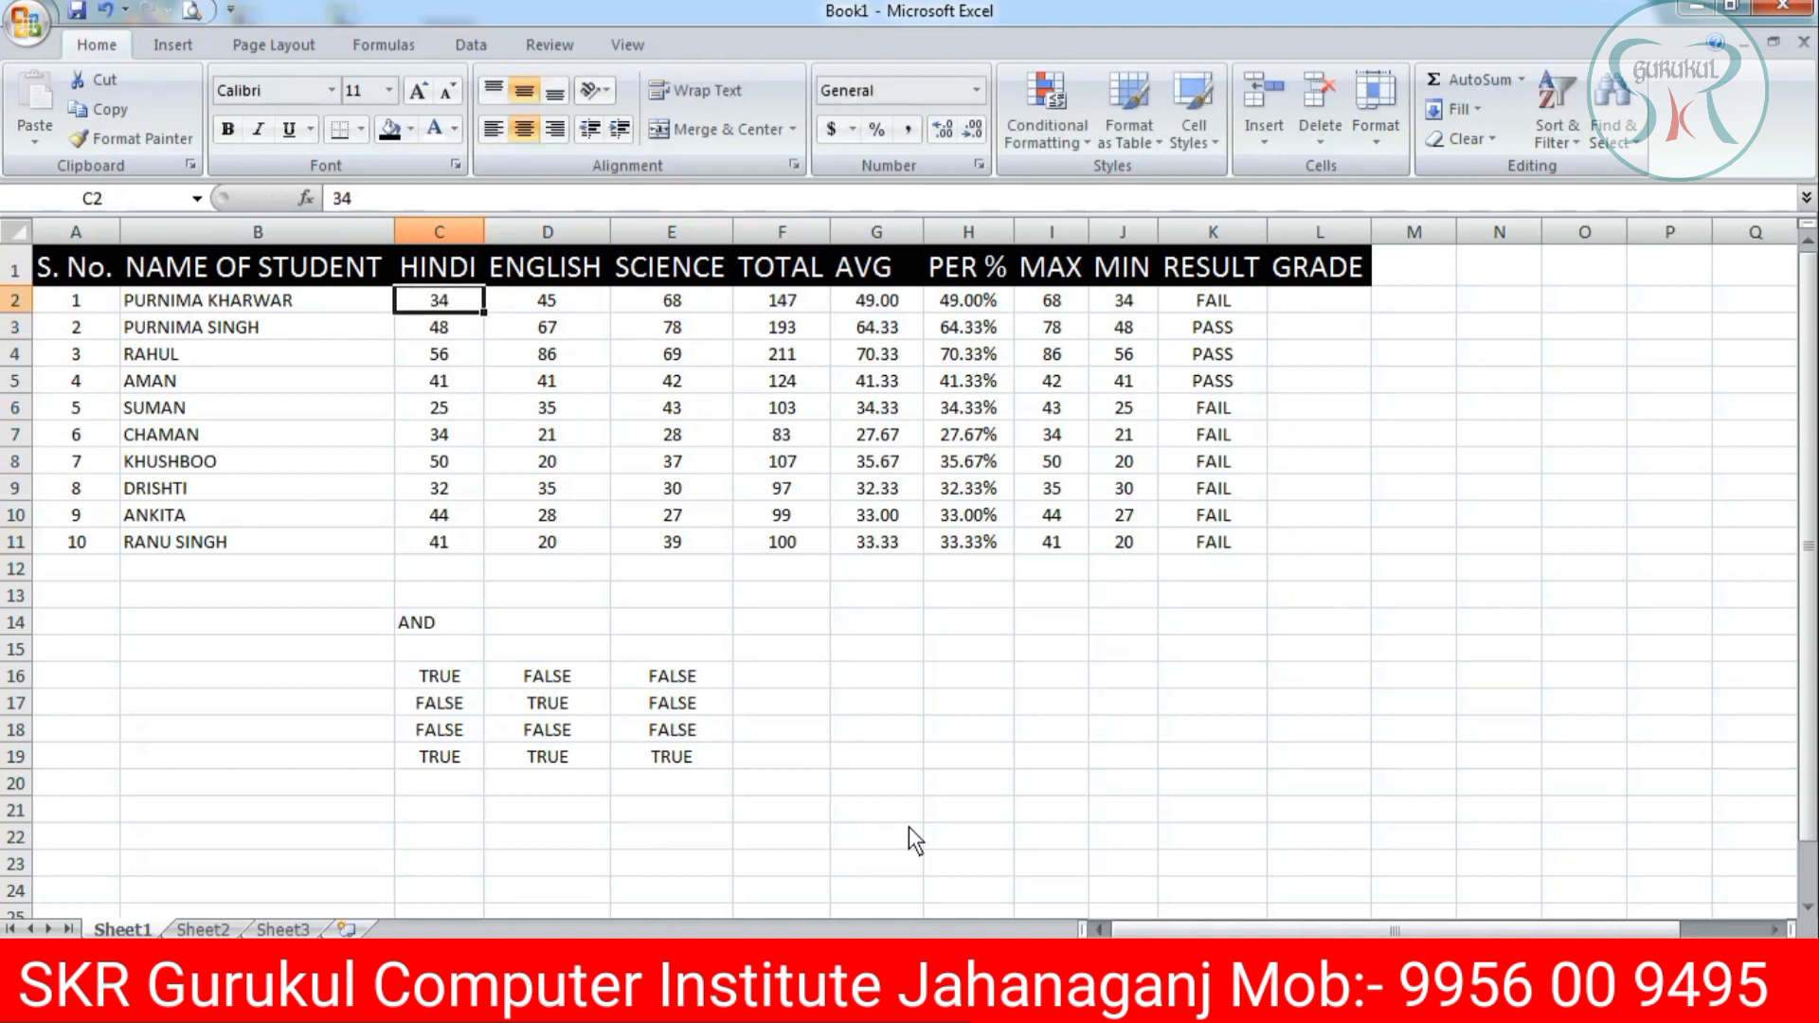
type("35")
key("Return")
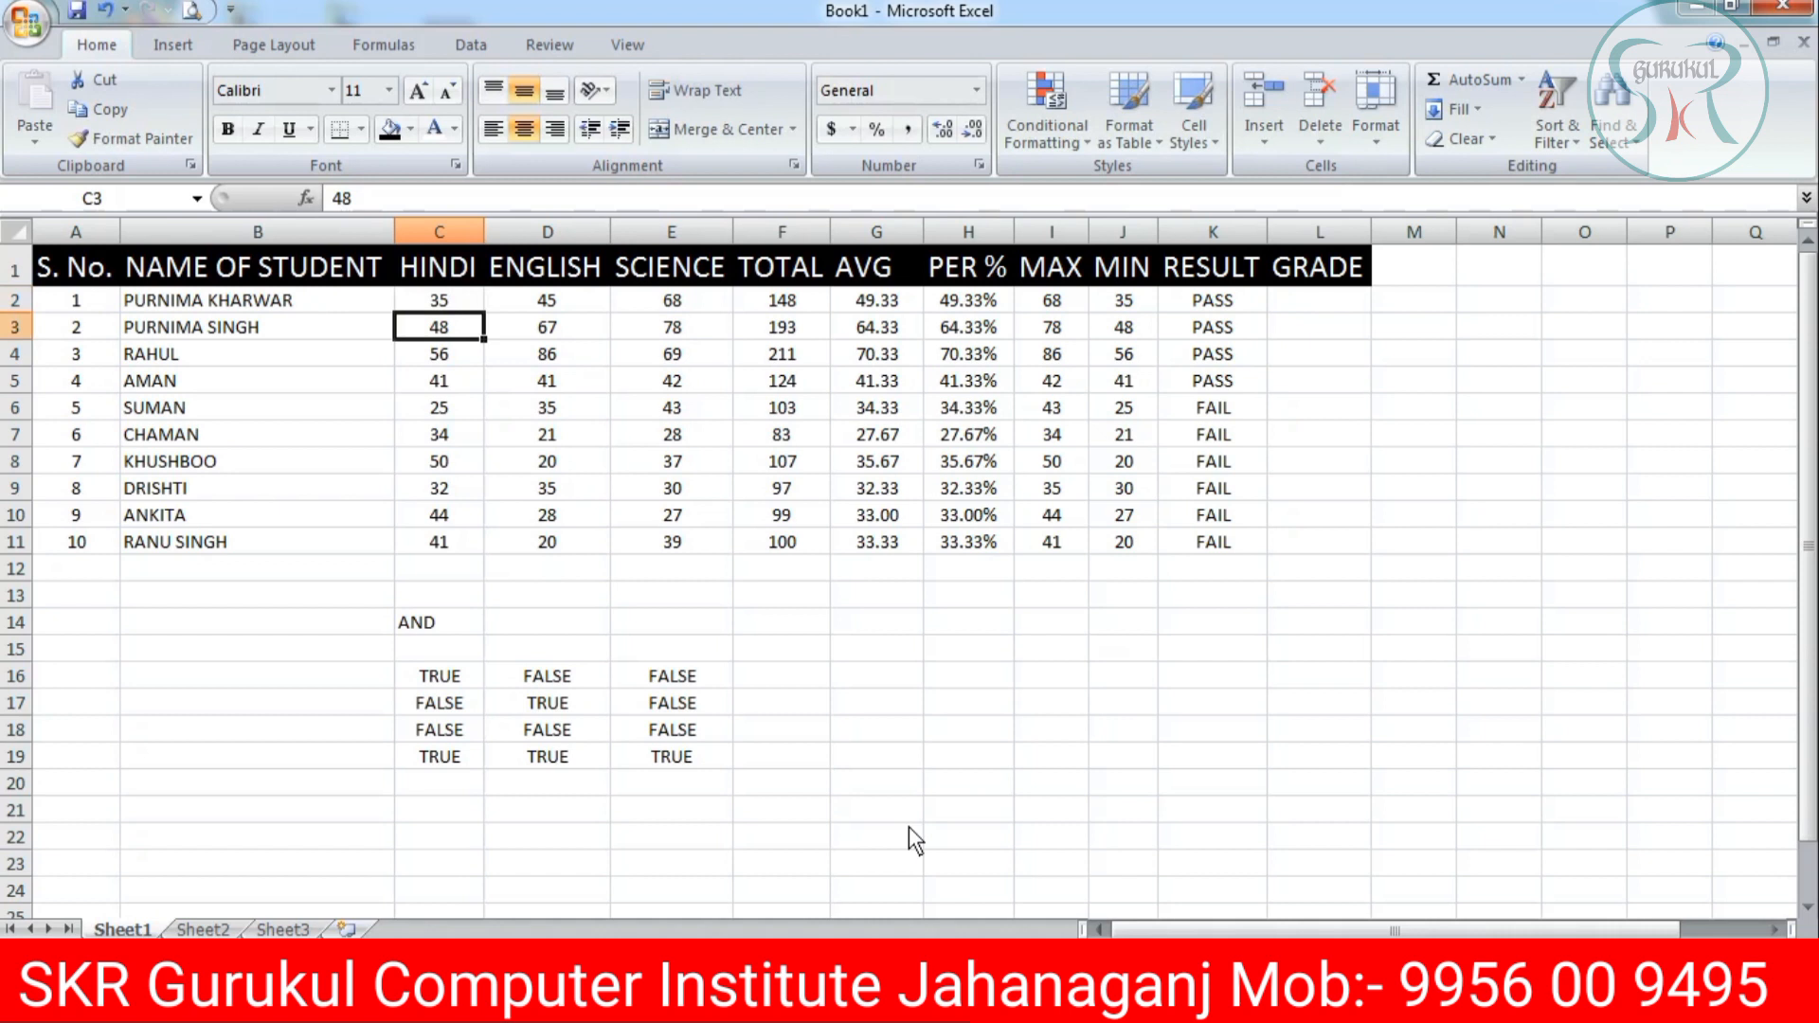
key("Up")
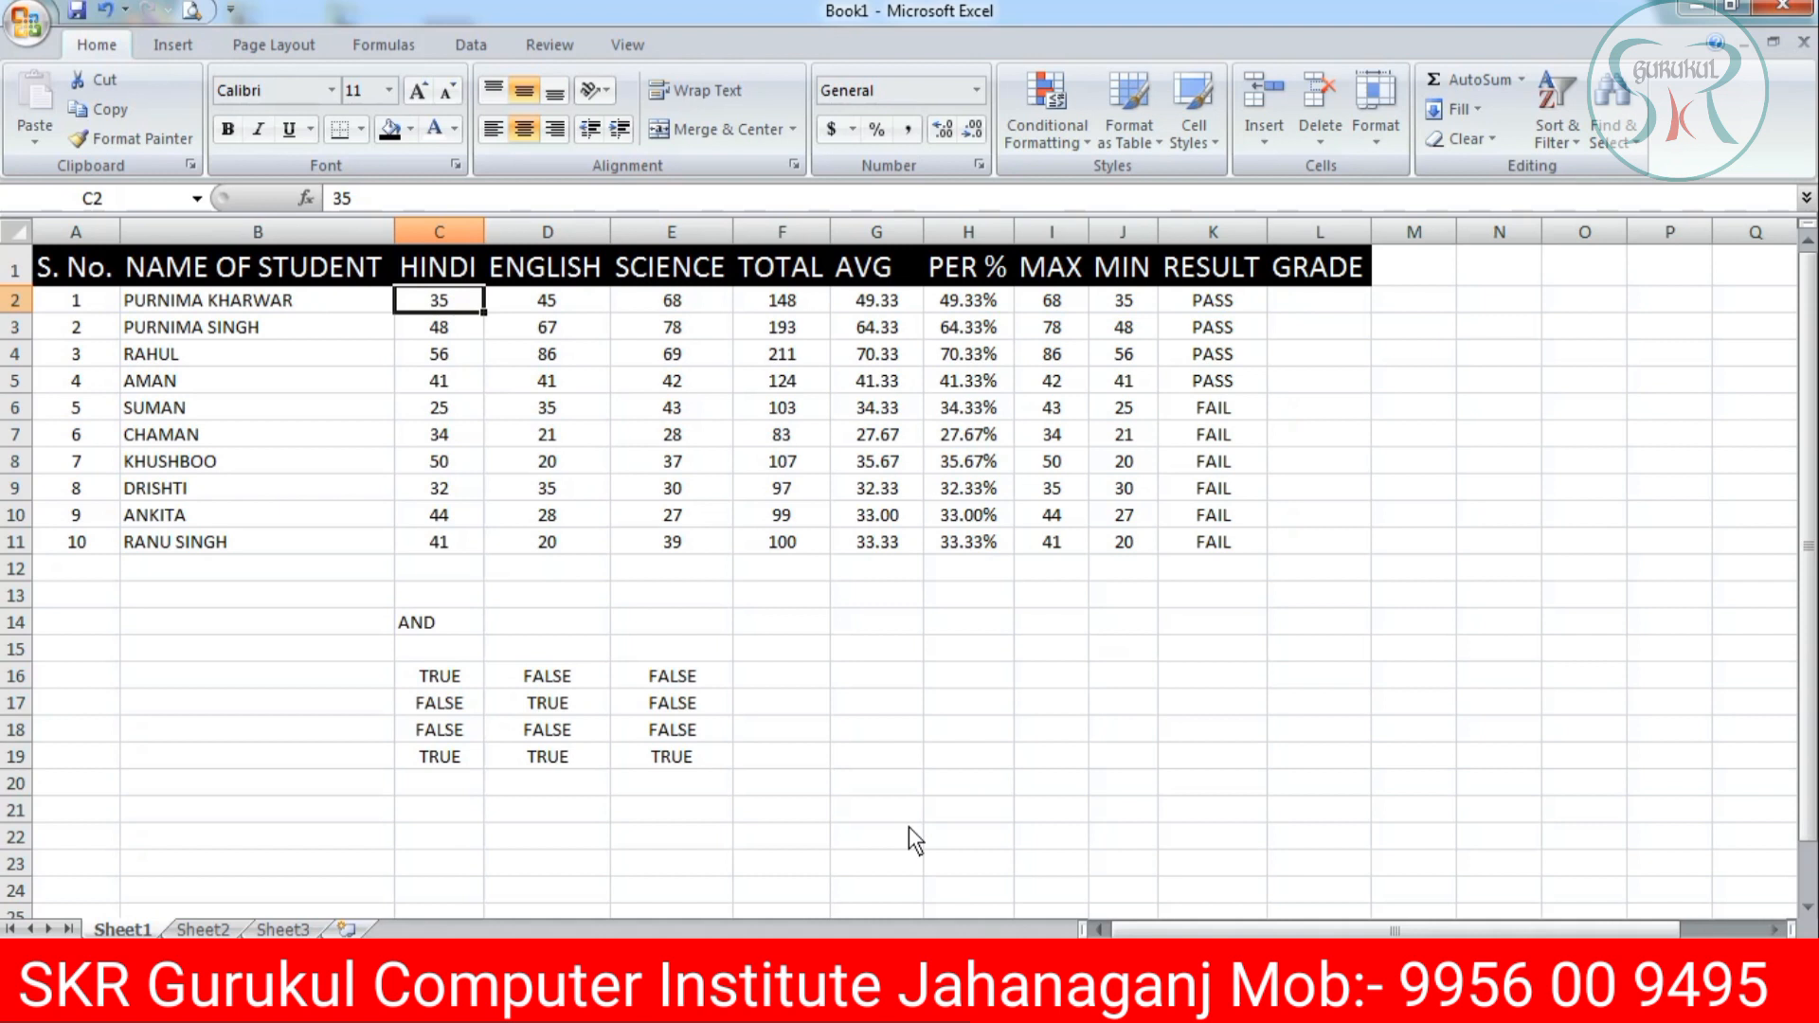
key("Down")
key("Down")
key("Down")
key("Up")
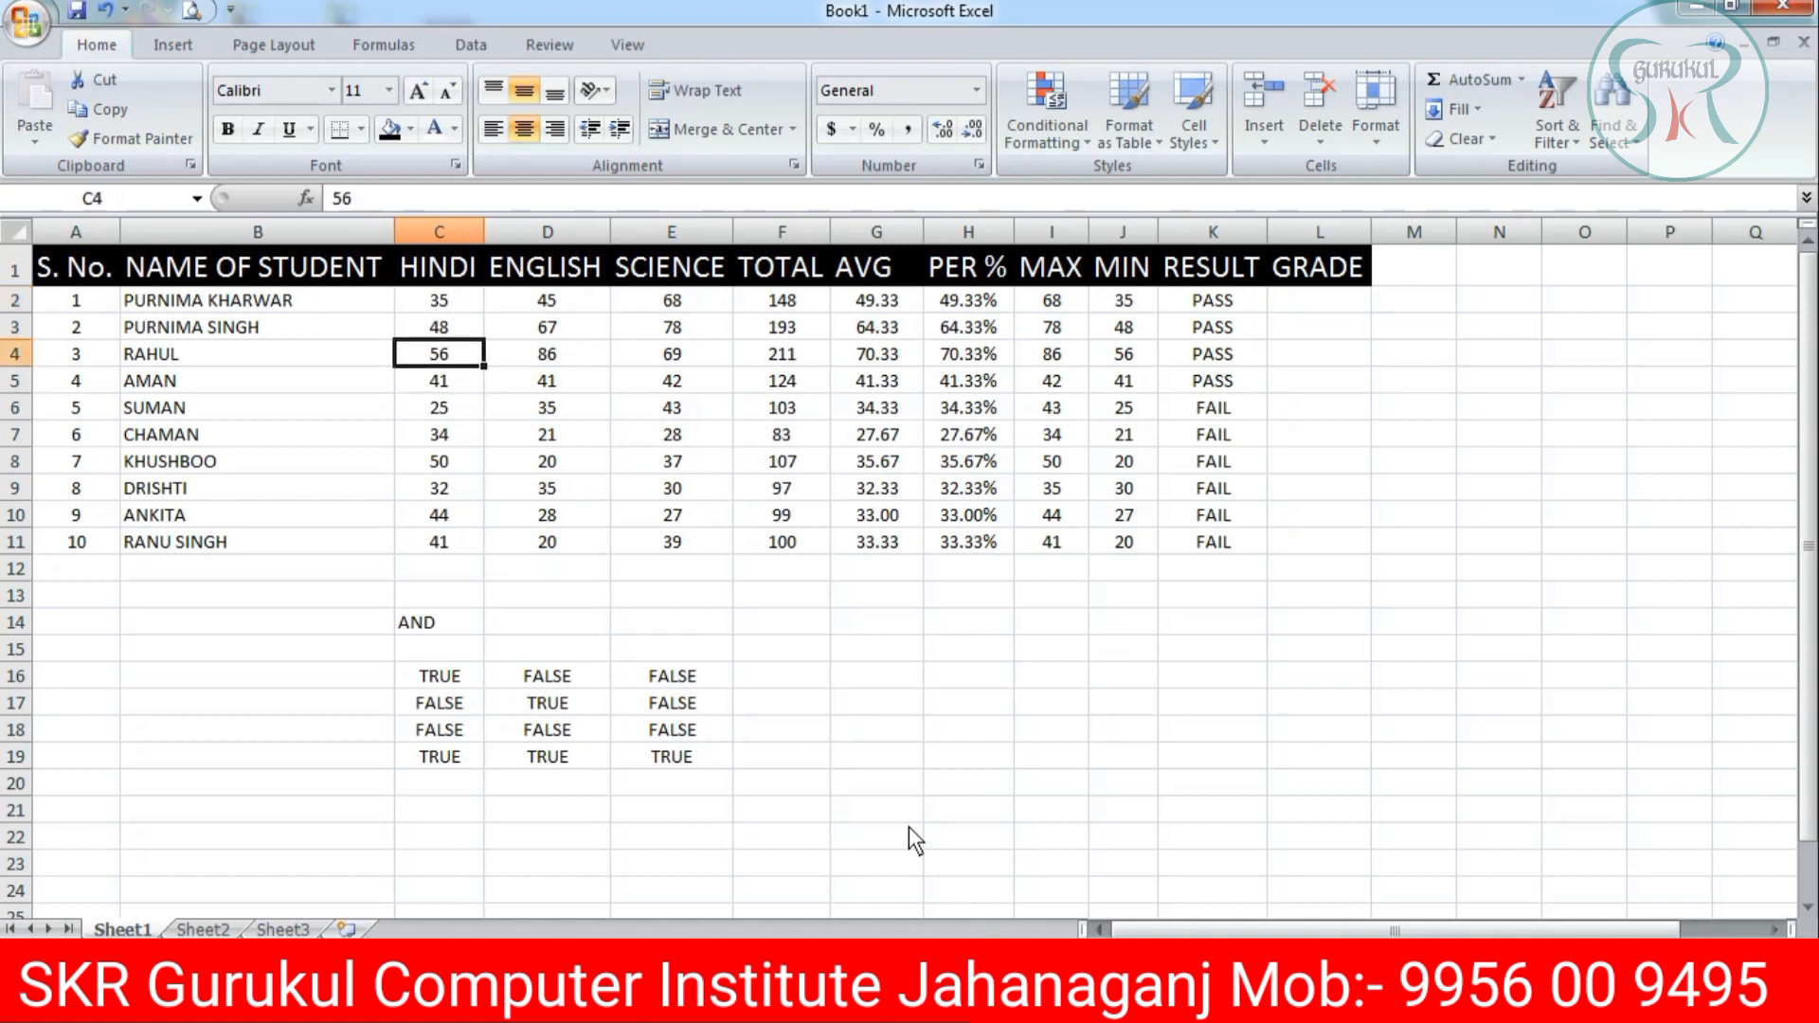
Set the English marks in D10 to 55 and the Science marks in E10 to 85, and check the result formula in K10.
left_click(635, 515)
left_click(525, 519)
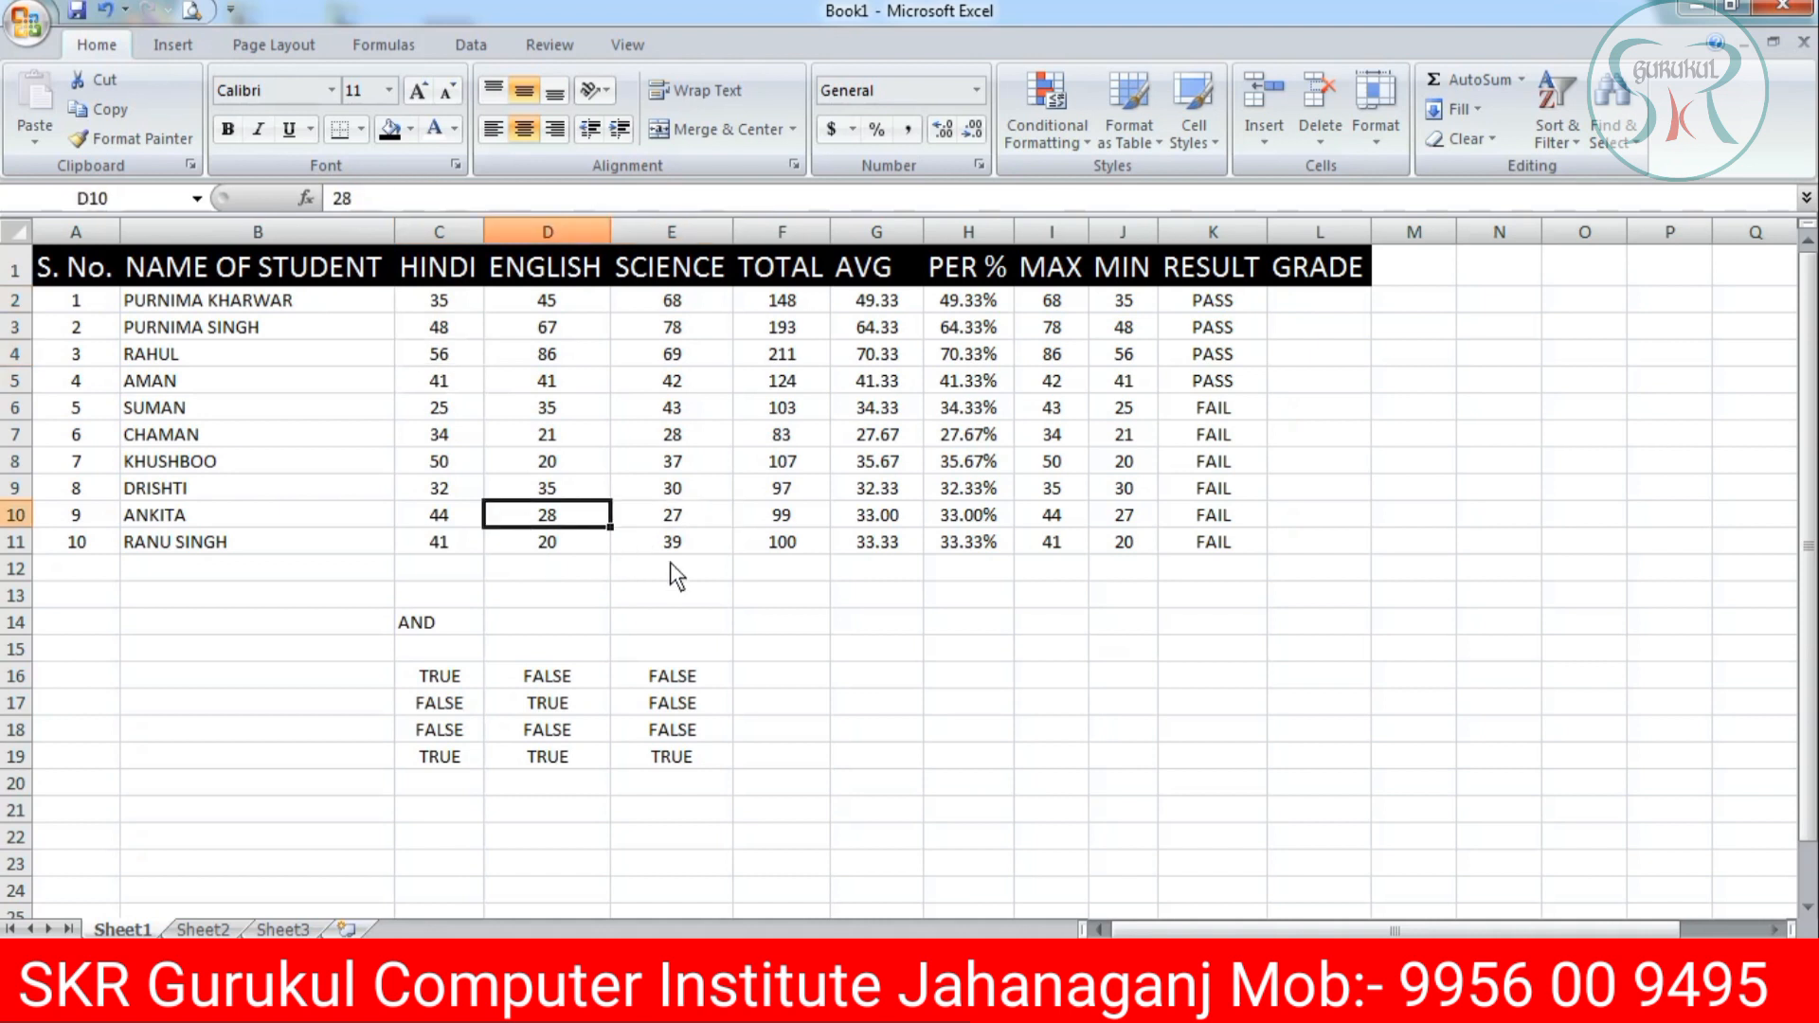
type("55")
key("Tab")
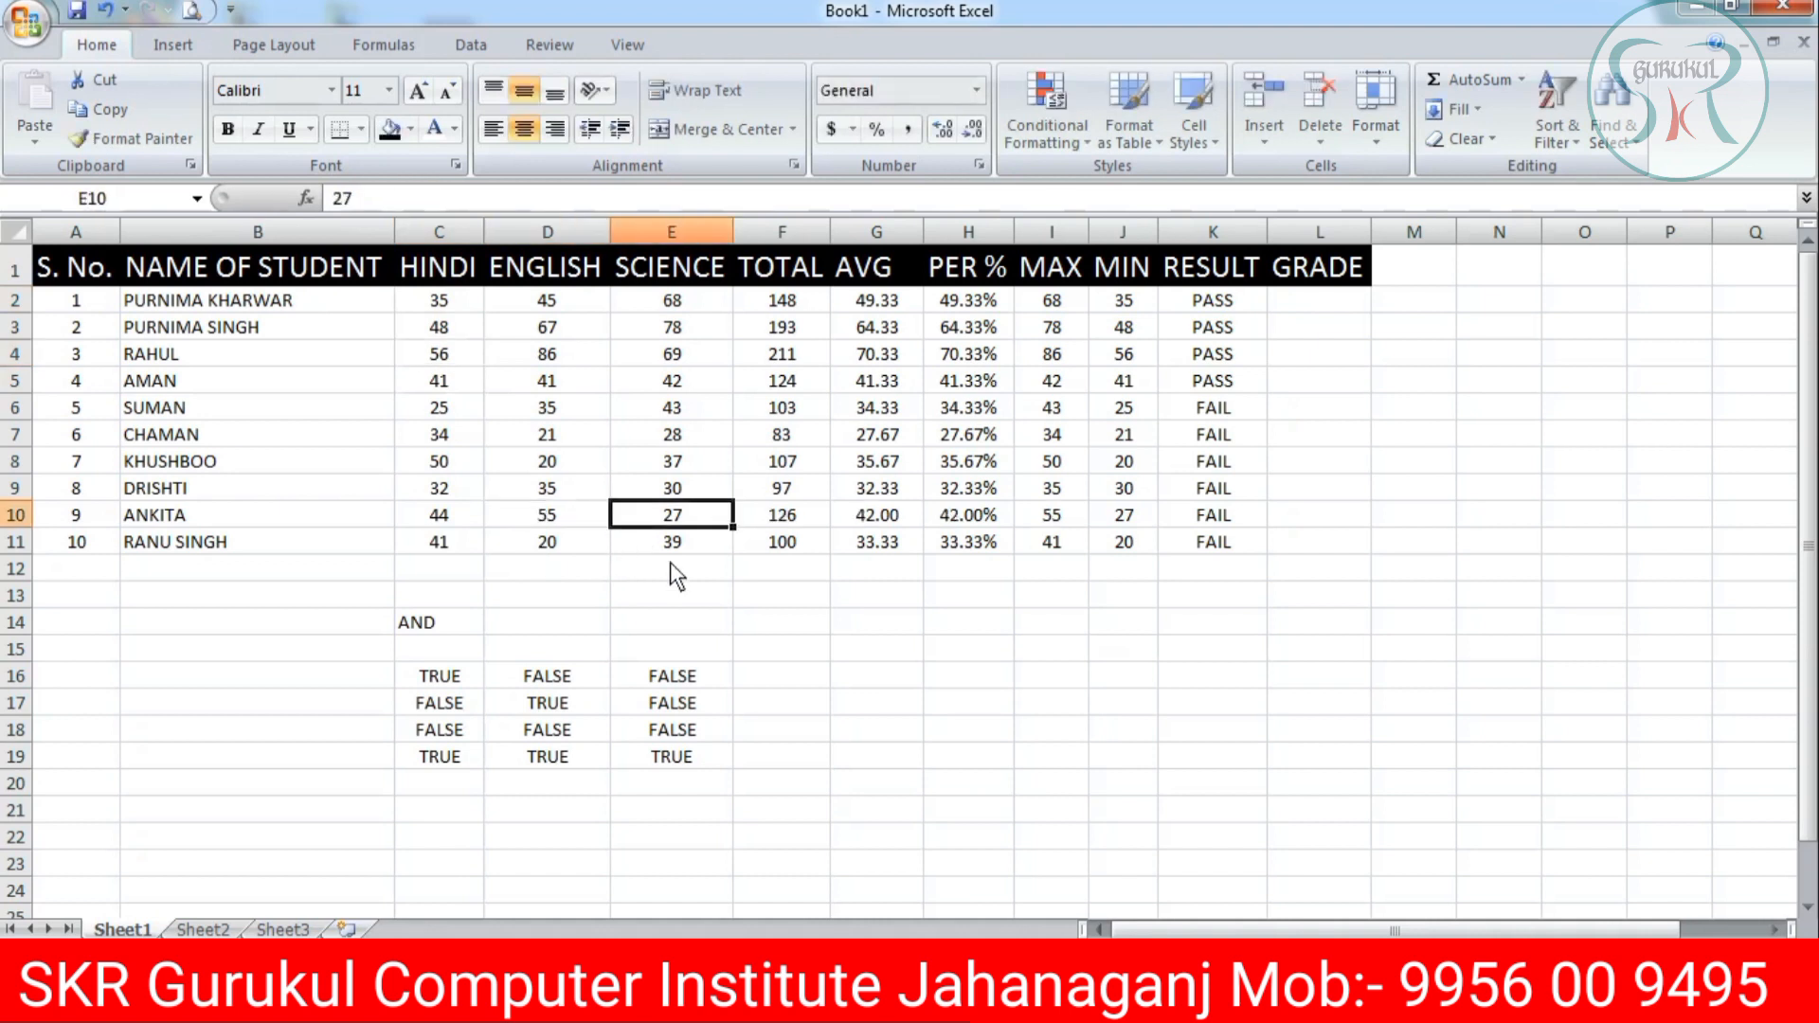
type("85")
key("Tab")
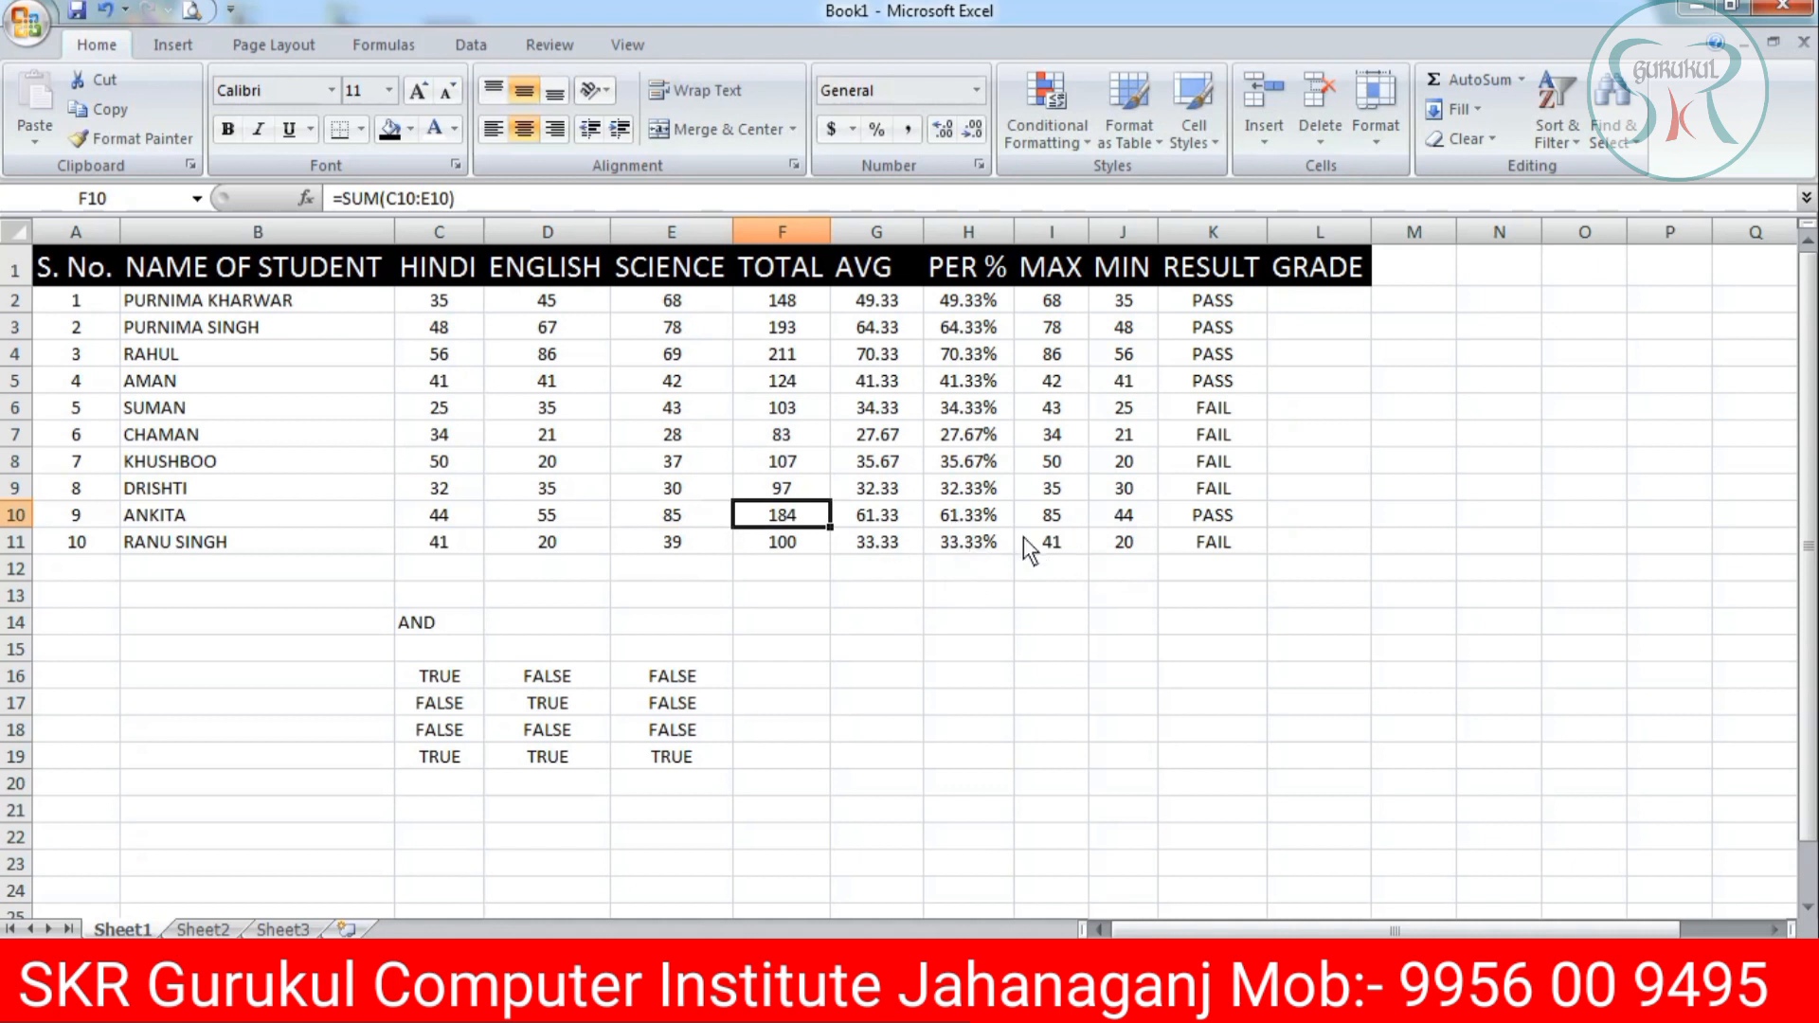
left_click(1218, 519)
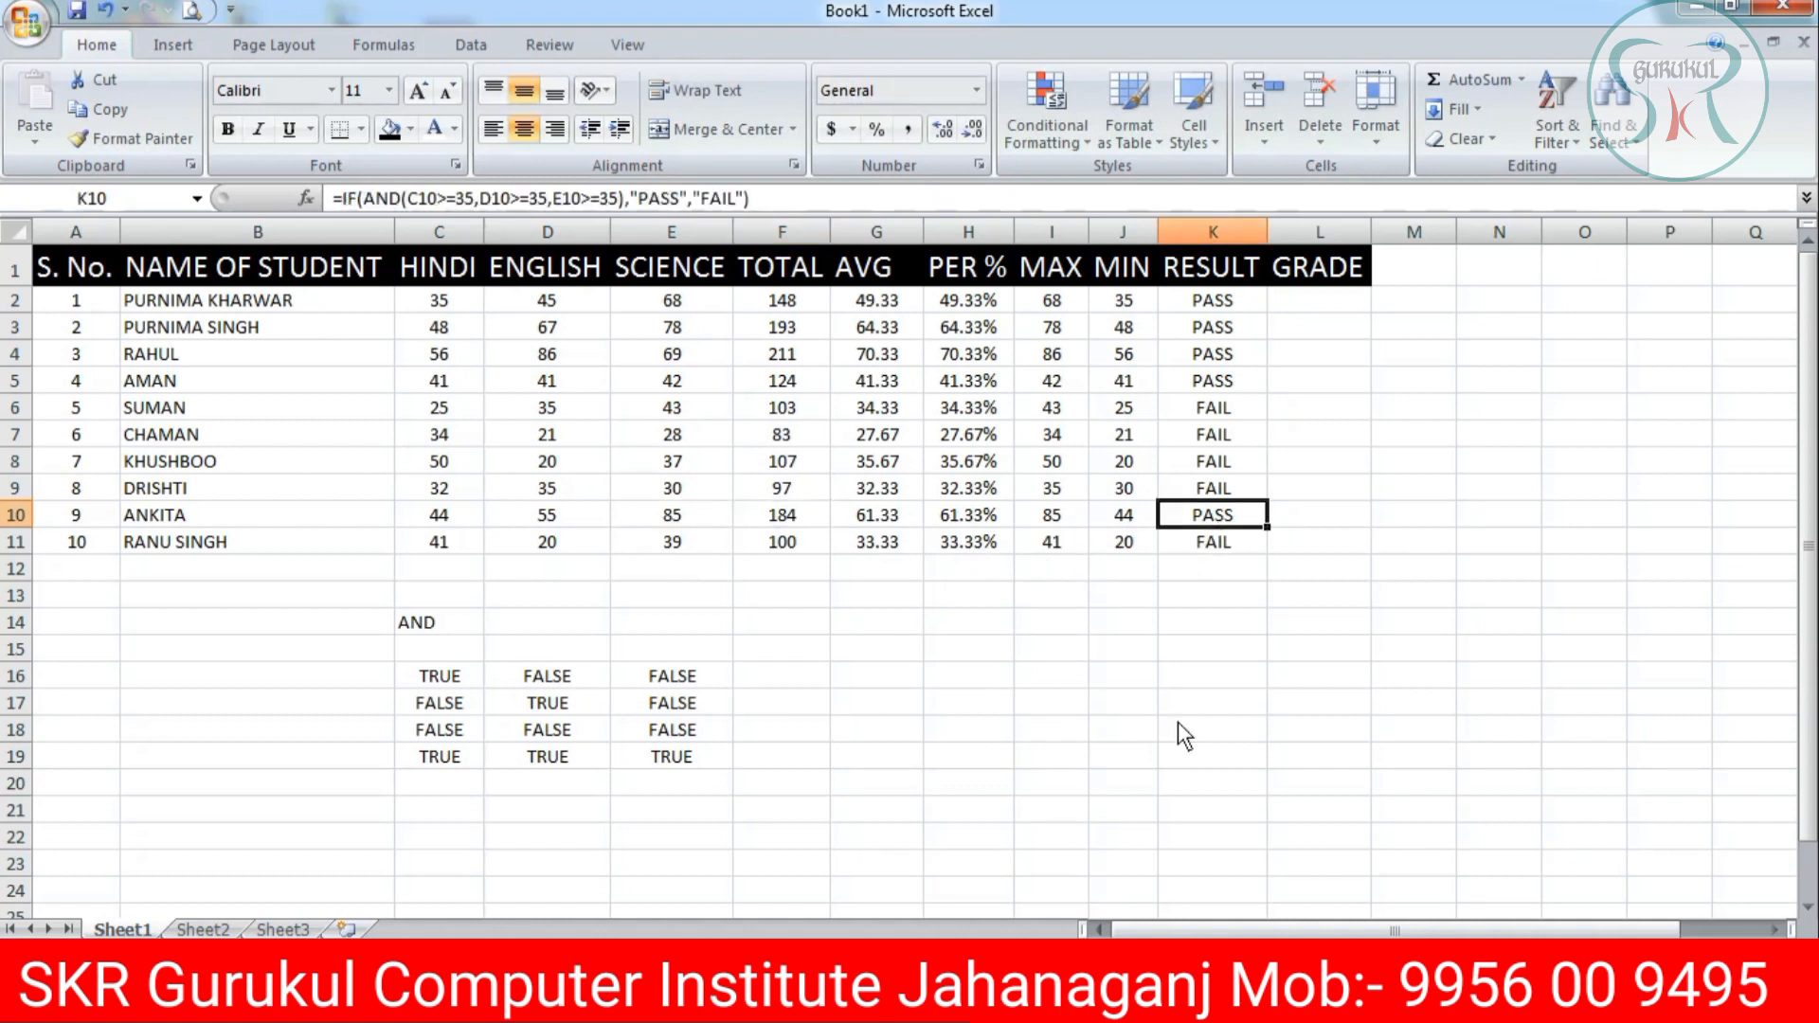